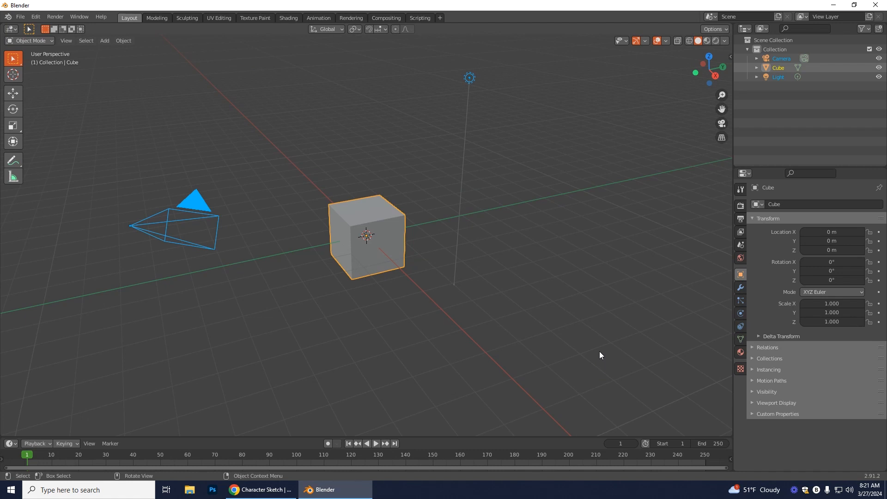
- Delete all default scene objects and switch the viewport to the back orthographic view
left_click(558, 353)
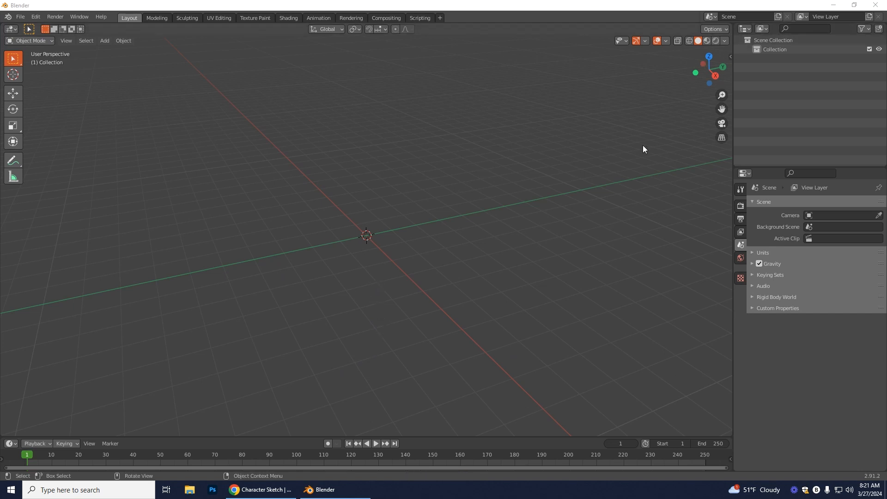
left_click(724, 68)
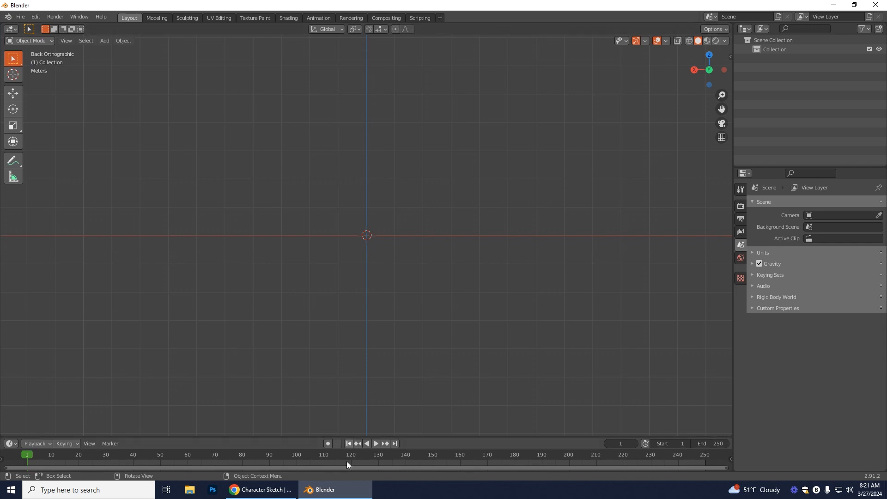
- Start adding a reference image object and browse to the Downloads folder
left_click(106, 40)
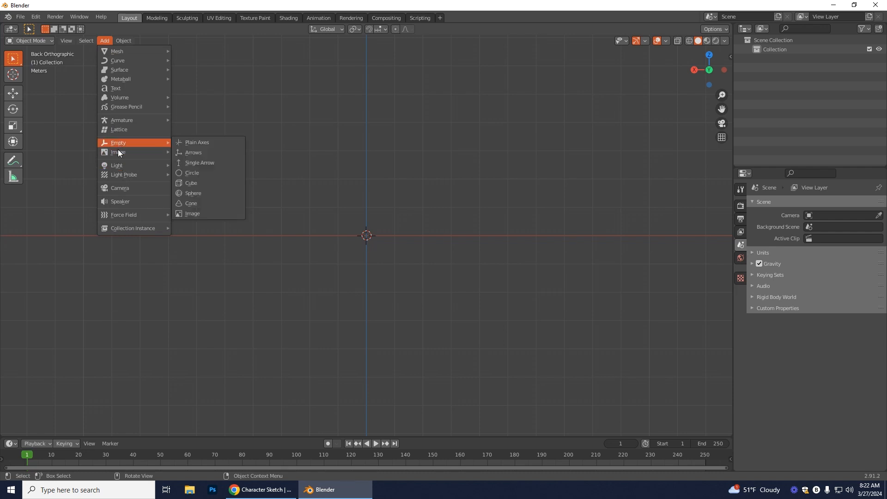
mouse_move(116, 152)
left_click(212, 153)
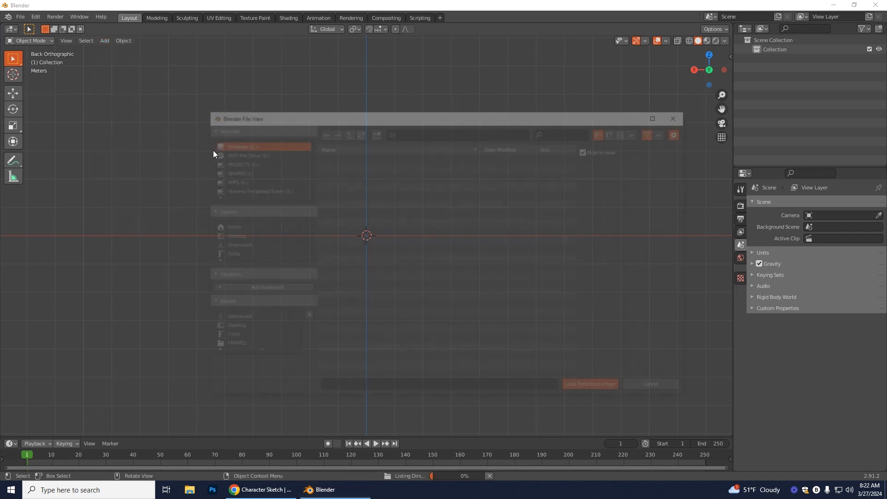
left_click(238, 245)
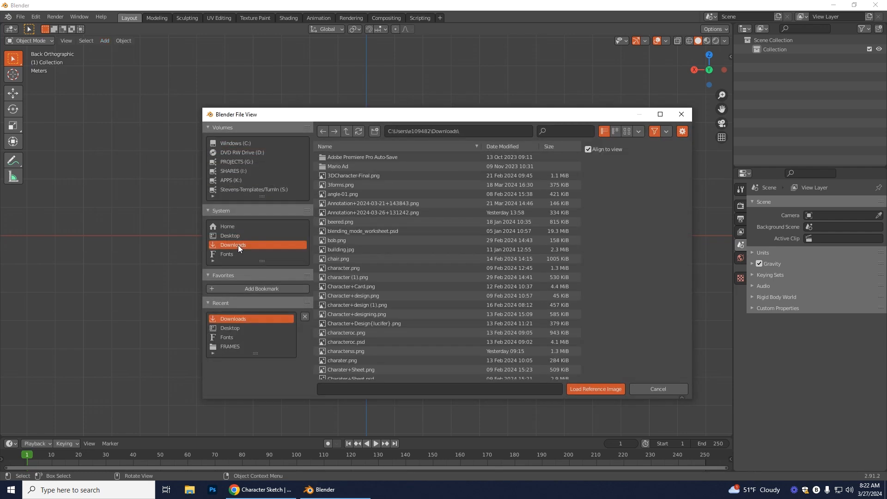
- Switch to Chrome, open the Character Sphere Sketches folder linked in the assignment, look at the file options of IMG_1536.JPG, and return to Blender
mouse_move(258, 496)
left_click(259, 496)
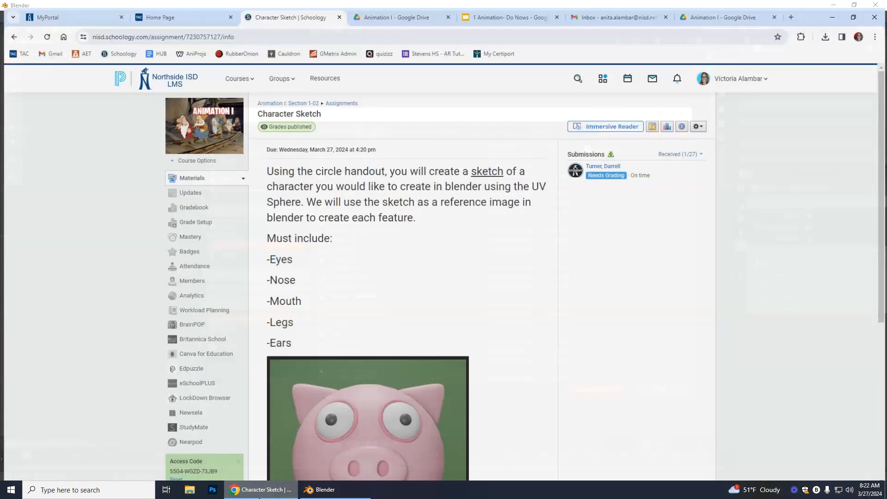
scroll(338, 225, "down", 6)
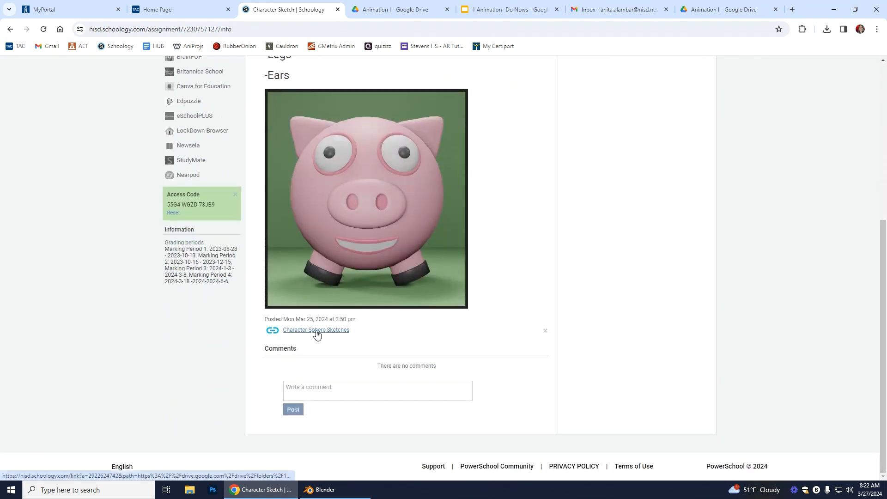
left_click(318, 331)
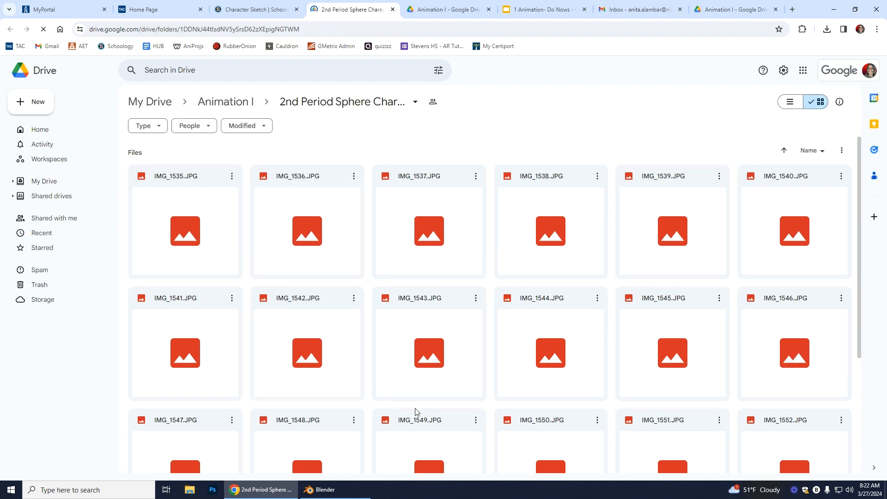
left_click(354, 177)
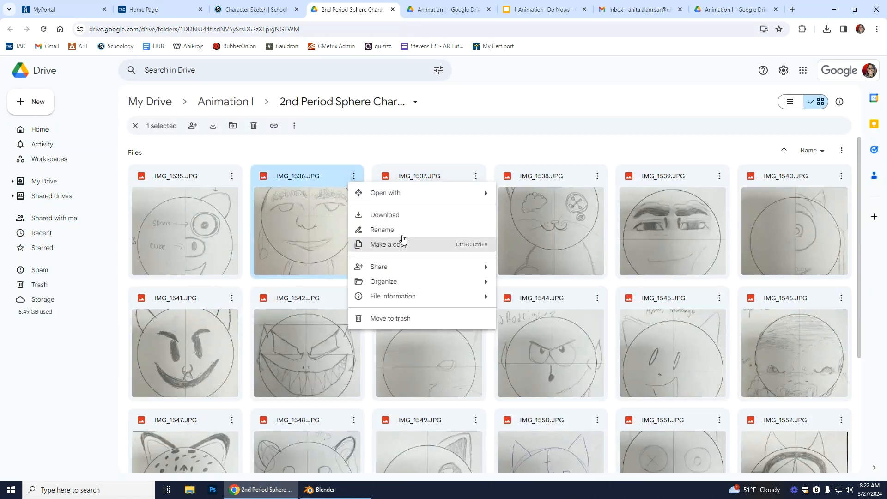
left_click(833, 9)
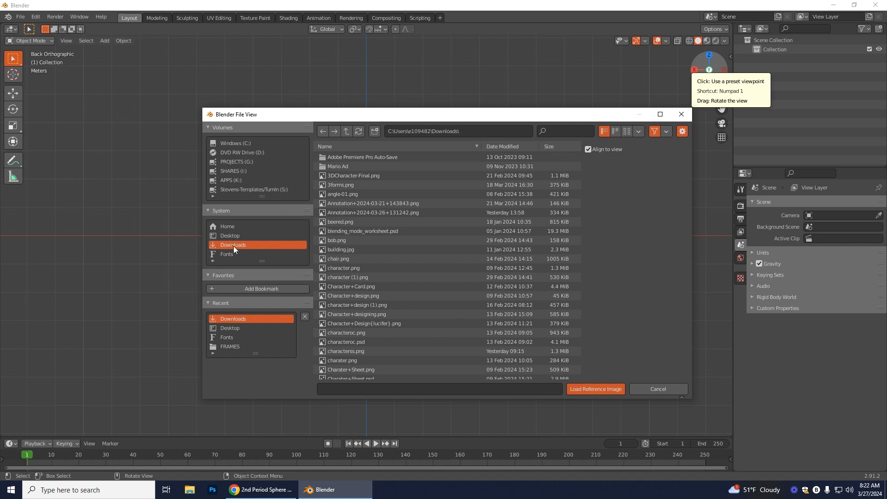
- Check the Downloads folder in File Explorer for the sketch file and load PigReference.JPG as the reference image in Blender
scroll(360, 326, "down", 1)
scroll(360, 326, "down", 10)
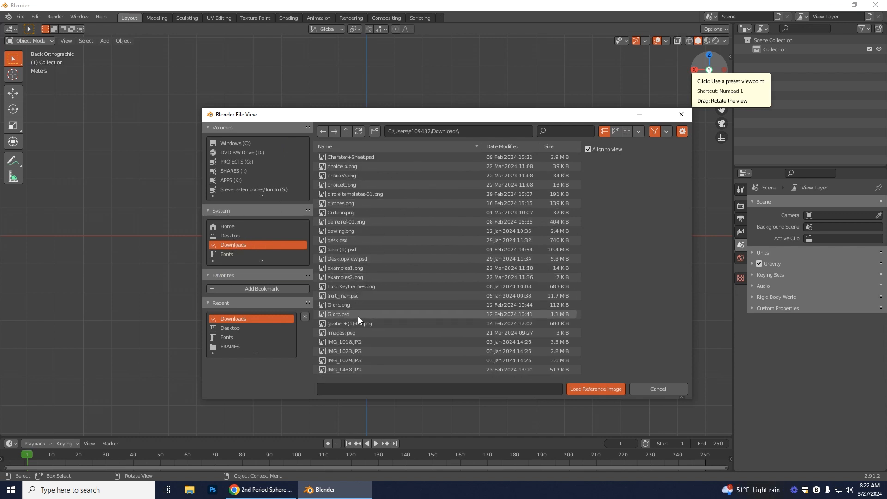
scroll(375, 299, "down", 6)
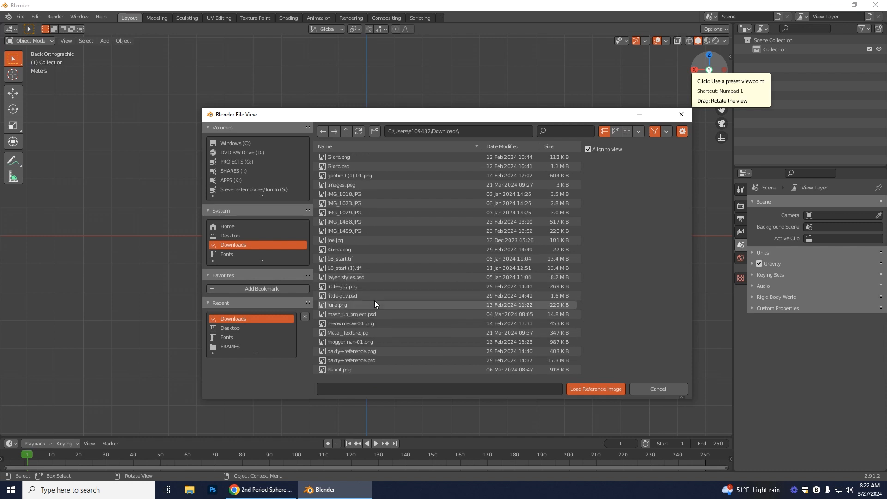
scroll(380, 297, "down", 6)
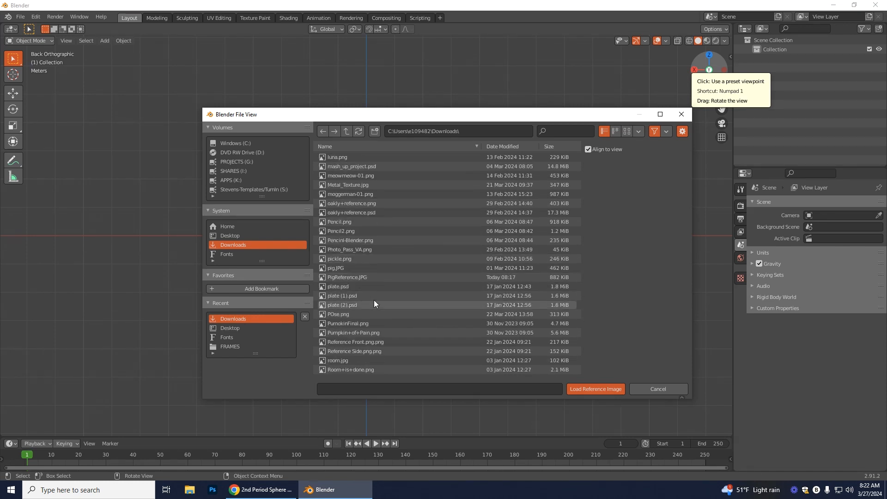
left_click(187, 492)
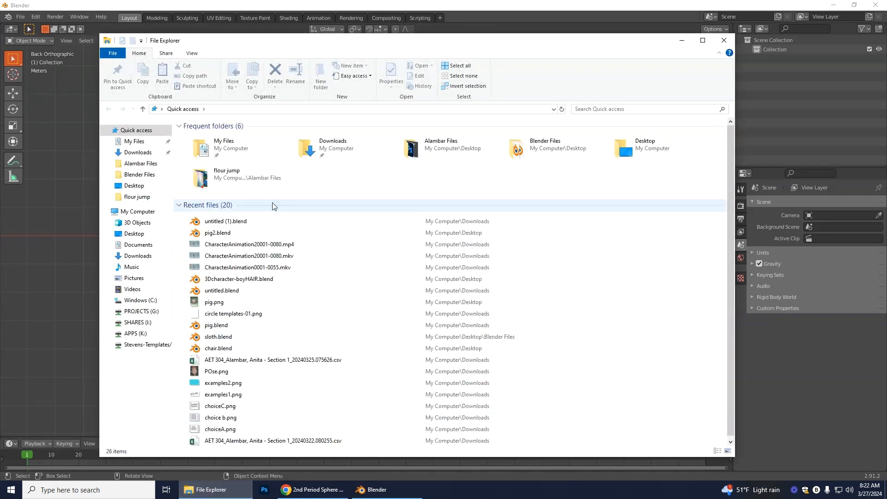
left_click(138, 153)
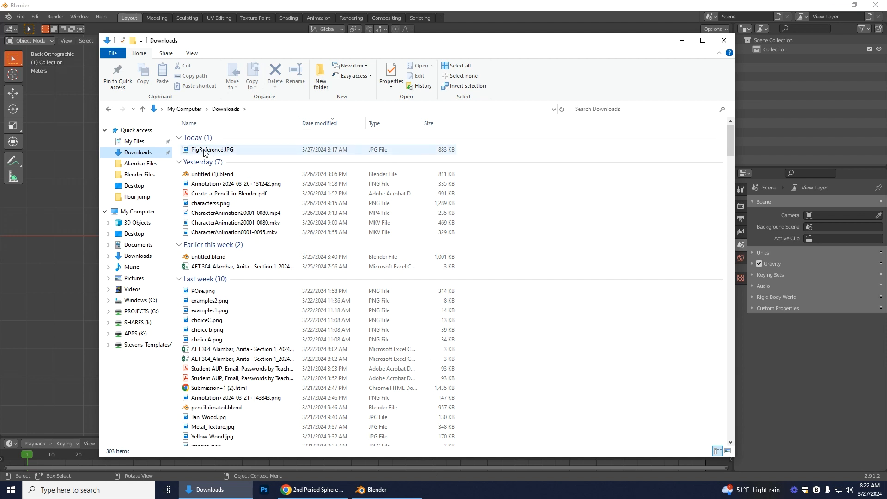
left_click(553, 3)
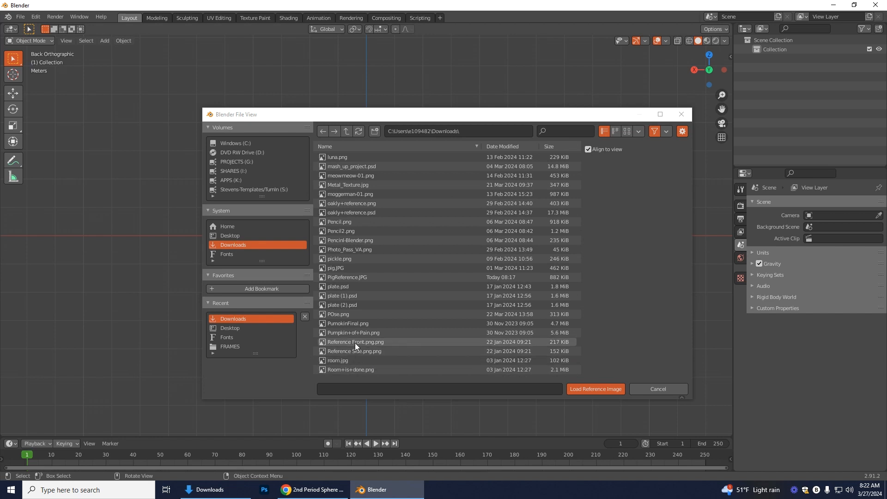
left_click(346, 277)
left_click(599, 387)
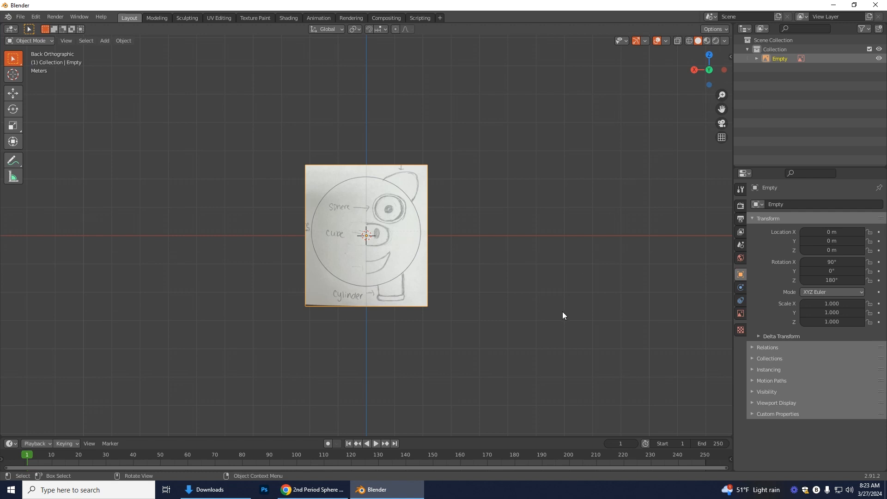
- Rename the image empty in the scene collection to Reference Image
double_click(780, 59)
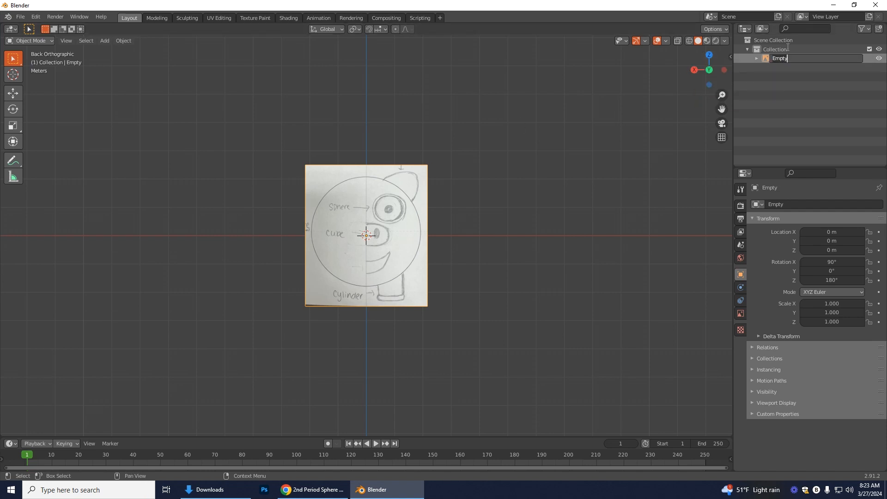
type("P")
type("eference Image")
key("Return")
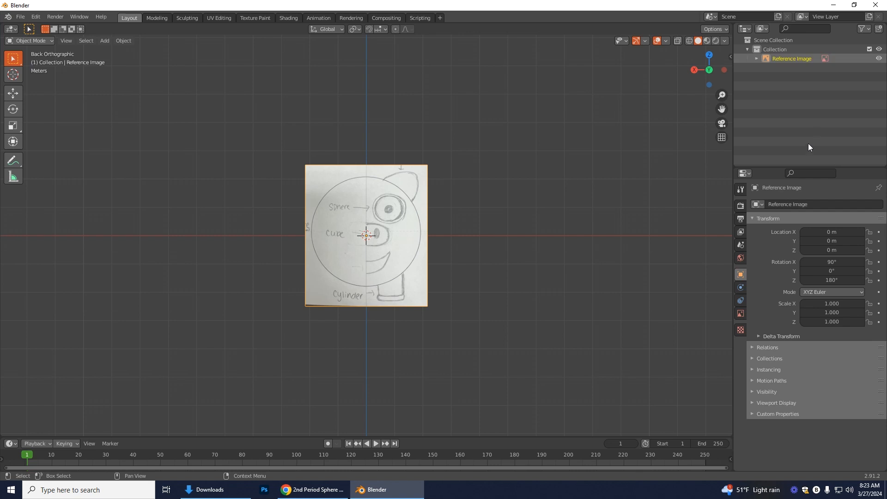
- Examine the reference image from an angle and from the back, comparing the drawing's vertical centre line with the blue Z axis
middle_click_drag(500, 381, 458, 406)
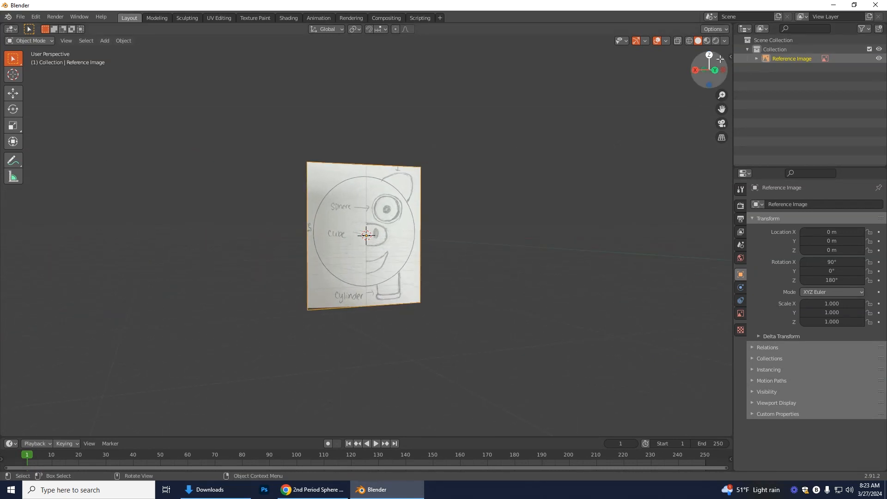
left_click(712, 71)
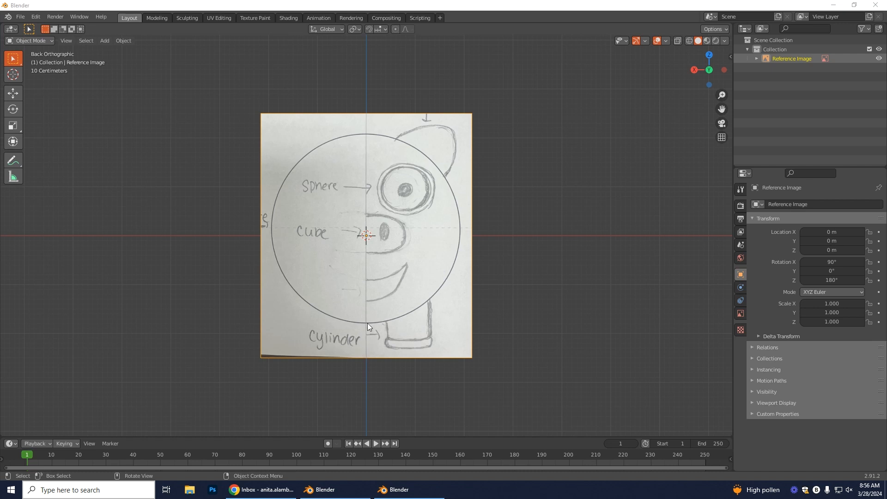
scroll(366, 331, "up", 2)
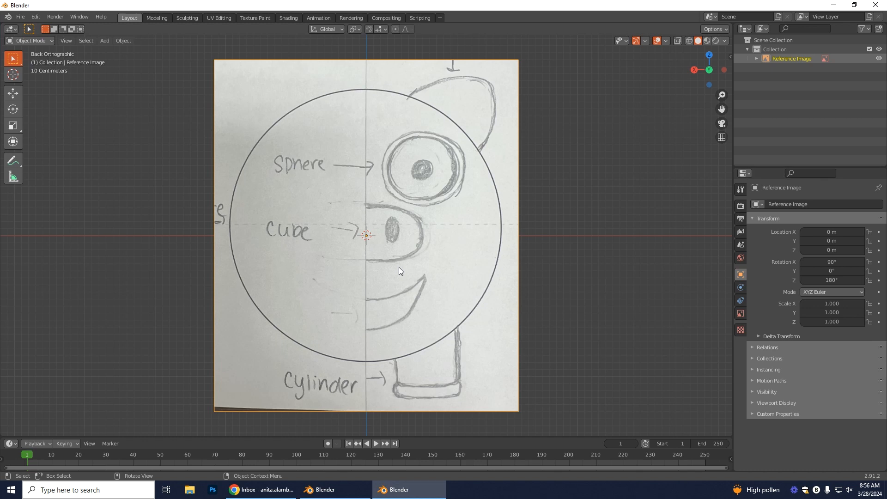
left_click(14, 94)
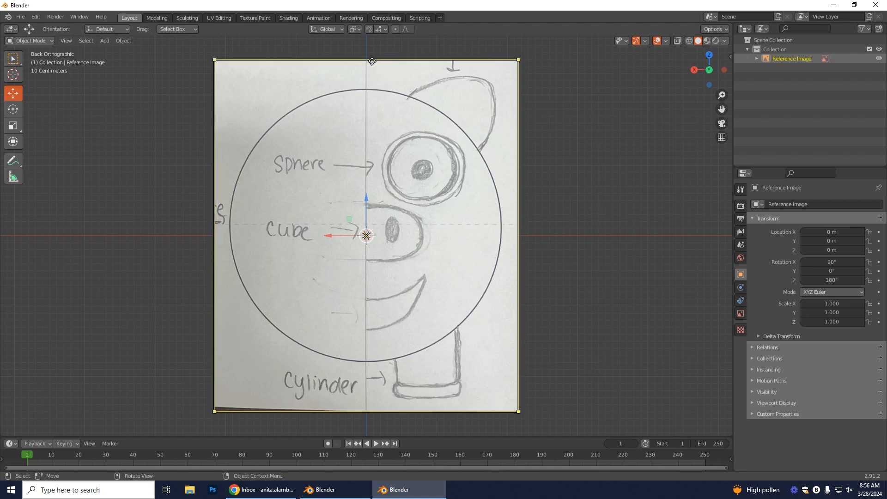
scroll(373, 64, "up", 3)
scroll(373, 65, "up", 2)
middle_click_drag(398, 43, 382, 375, "shift")
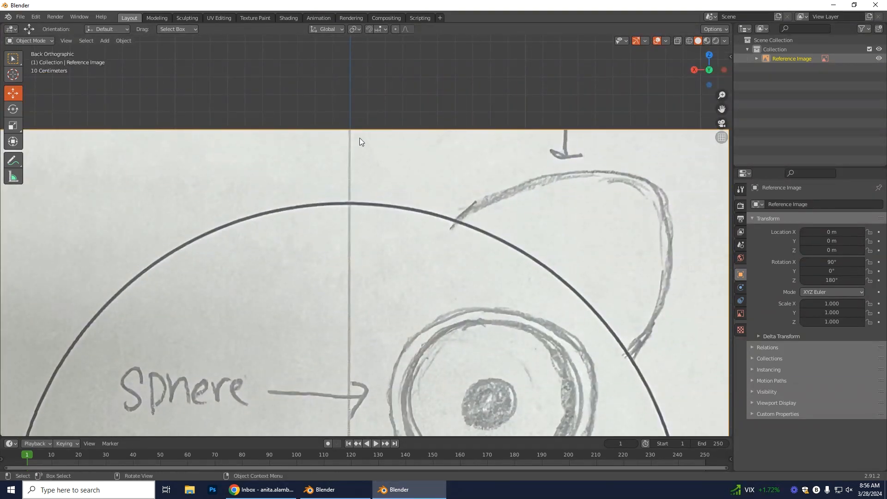
scroll(349, 215, "down", 4)
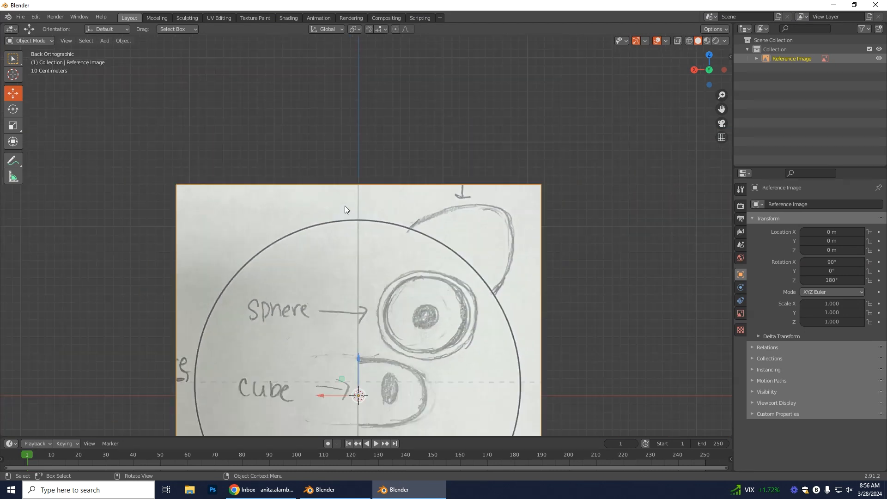
scroll(389, 320, "down", 2)
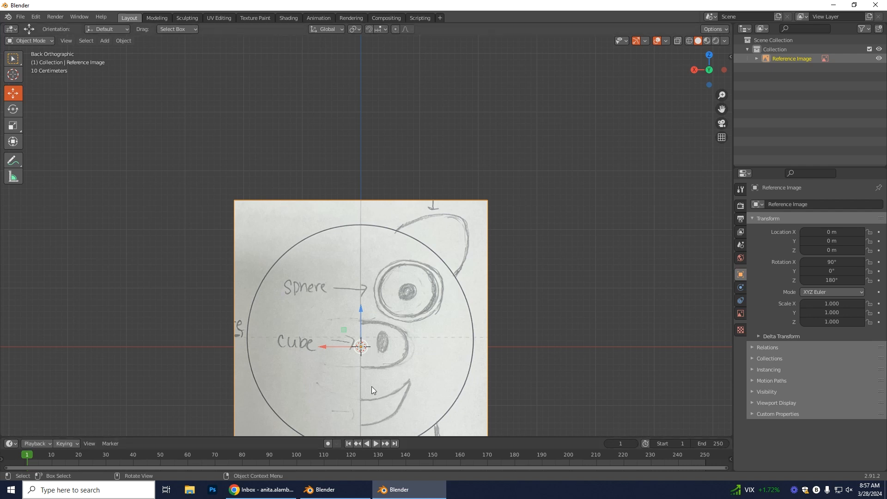
scroll(376, 355, "down", 1)
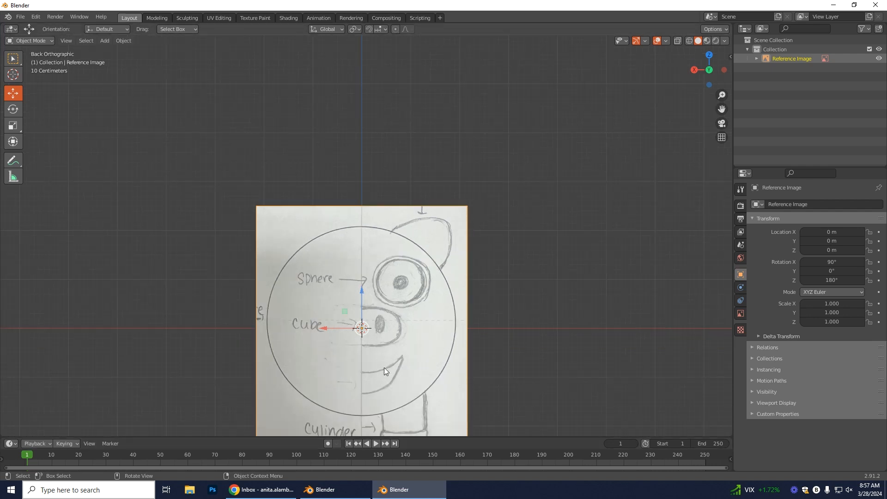
scroll(388, 369, "up", 1)
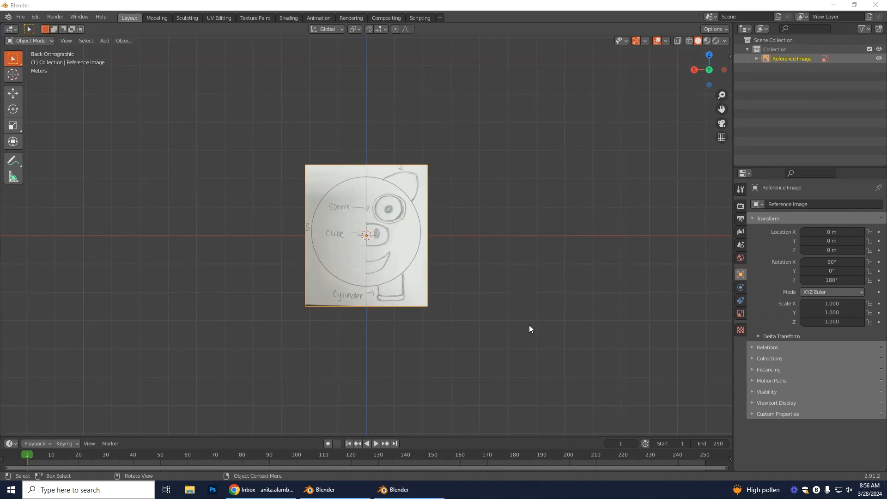
- Move the reference image up along Z to about 2.27 m so the character's foot rests on the red X axis
scroll(478, 322, "up", 3)
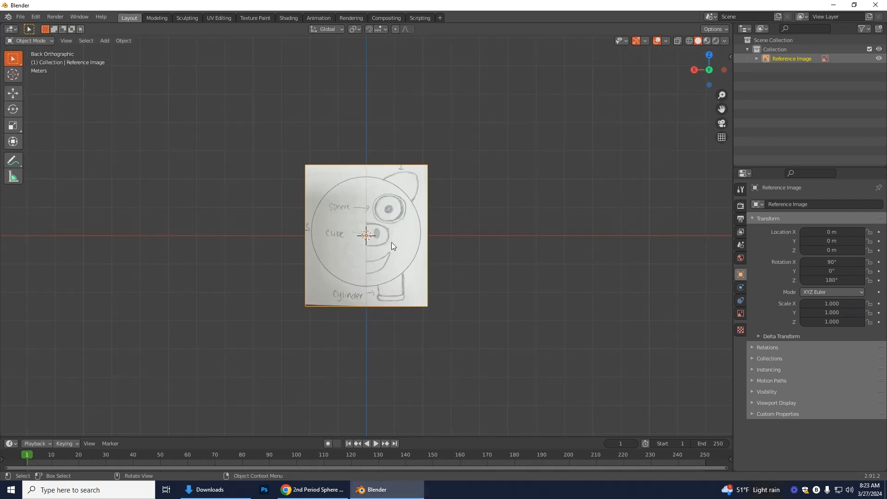
left_click(12, 93)
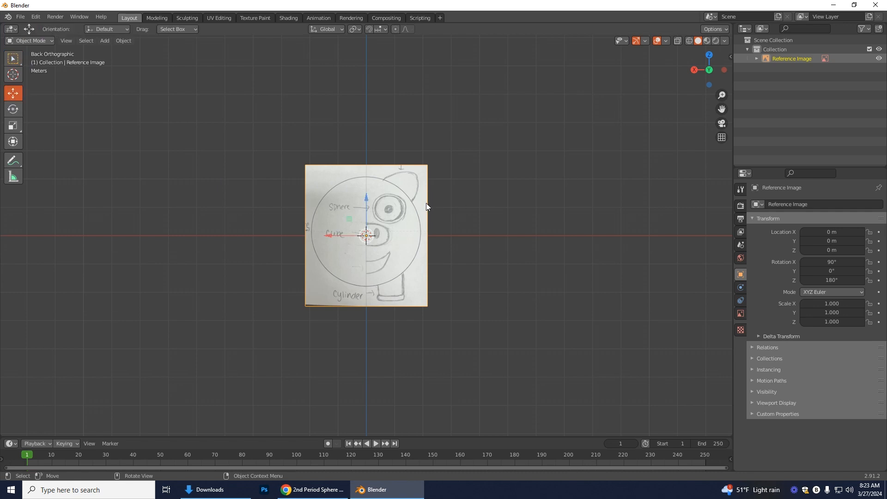
left_click_drag(365, 208, 363, 137)
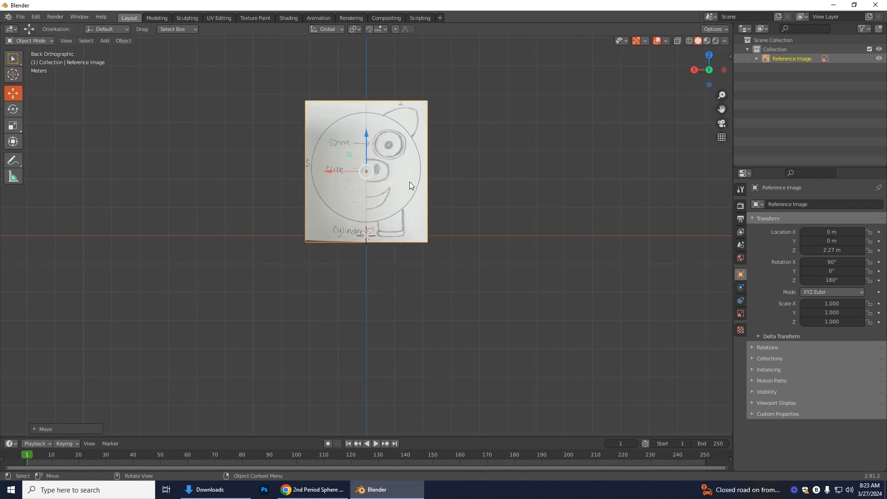
scroll(481, 245, "up", 5)
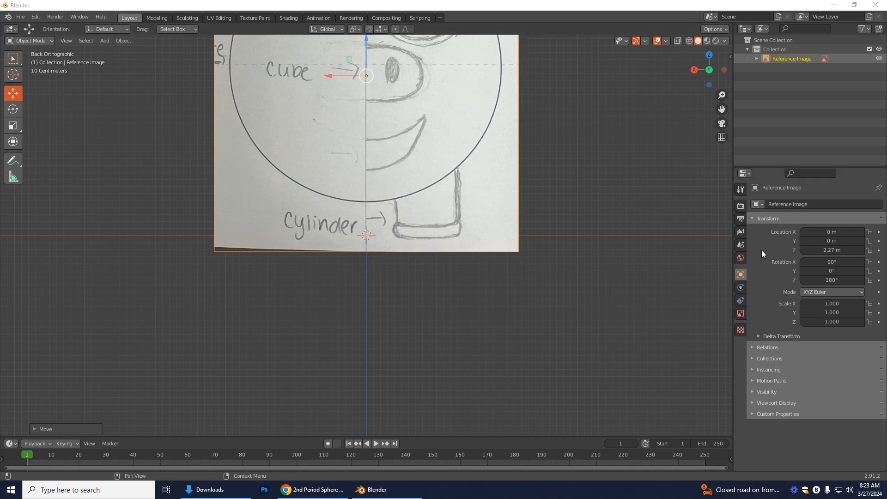
- Enable transparency for the reference image and set it to about 0.468
left_click(740, 231)
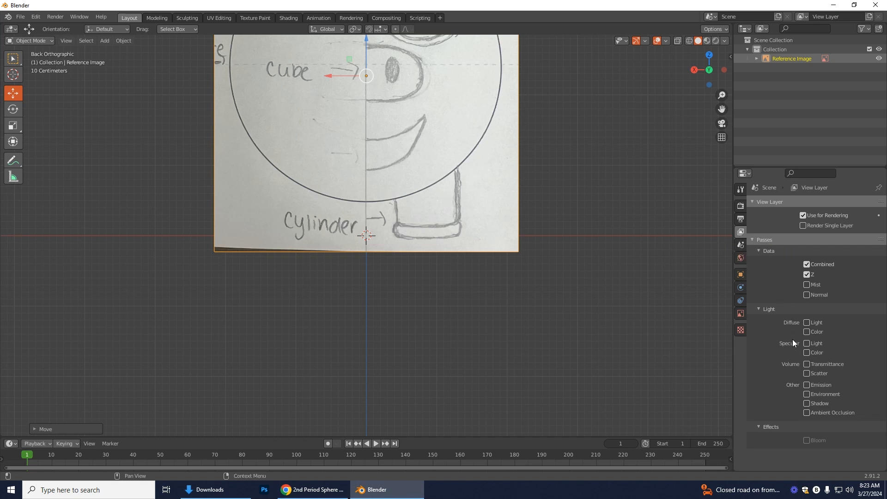
left_click(740, 313)
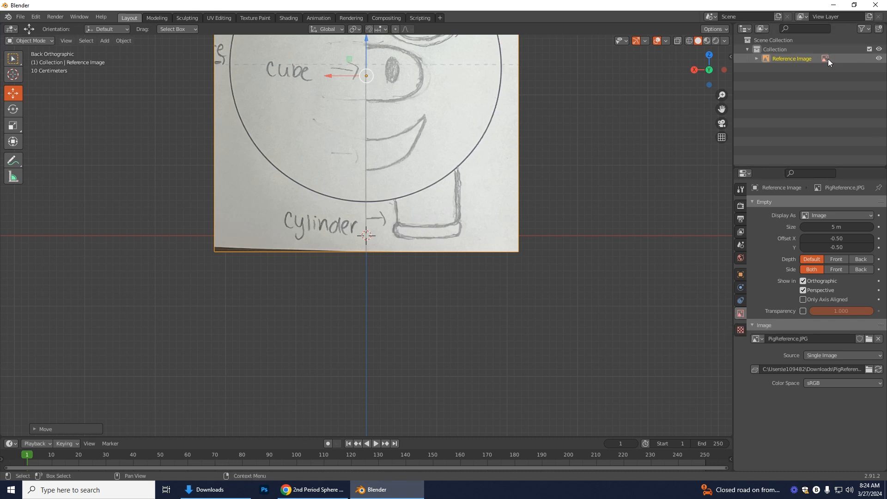
left_click(803, 311)
left_click_drag(872, 312, 835, 311)
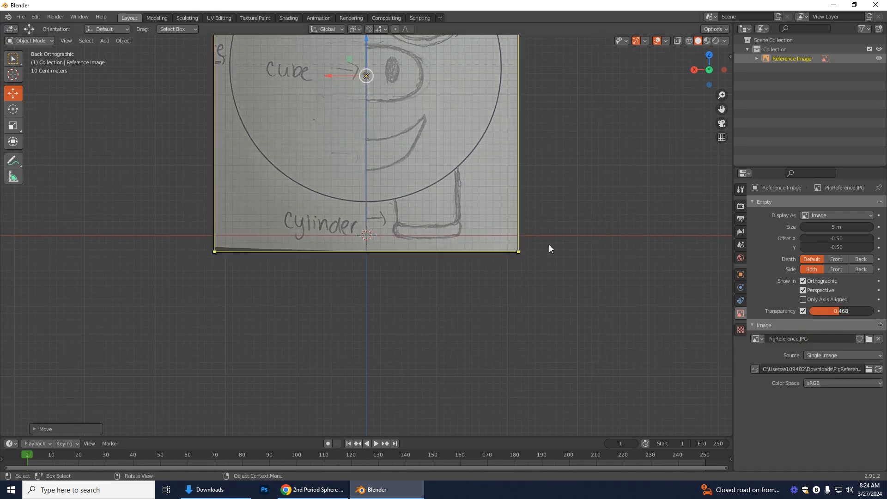
- Set the reference image's transparency to 0.447 and nudge the image slightly up along Z
left_click_drag(837, 311, 837, 311)
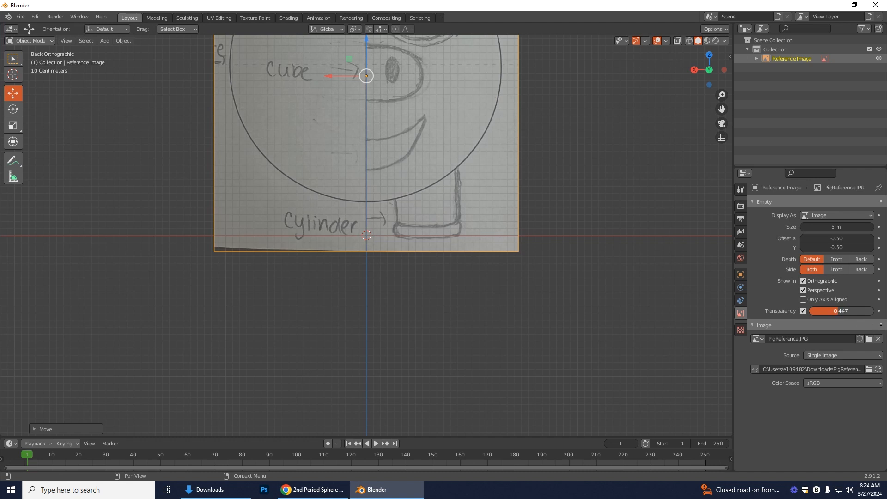
left_click(437, 182)
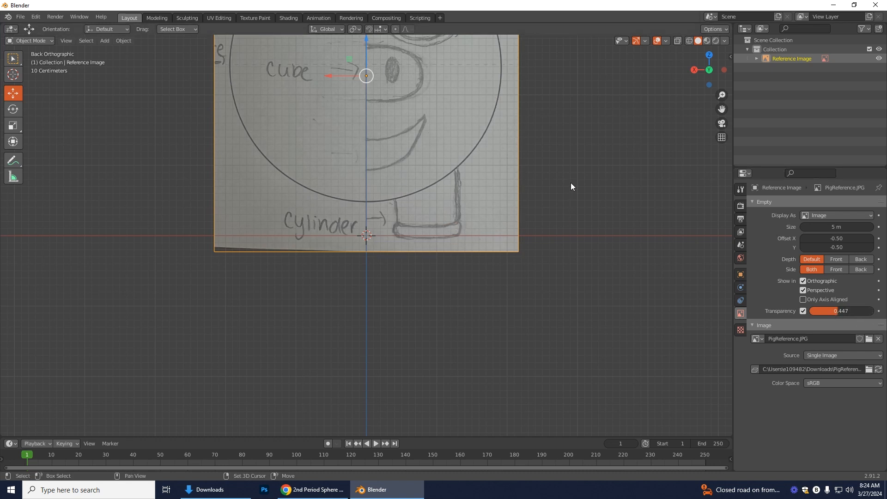
middle_click_drag(572, 185, 572, 307, "shift")
left_click_drag(367, 168, 368, 162)
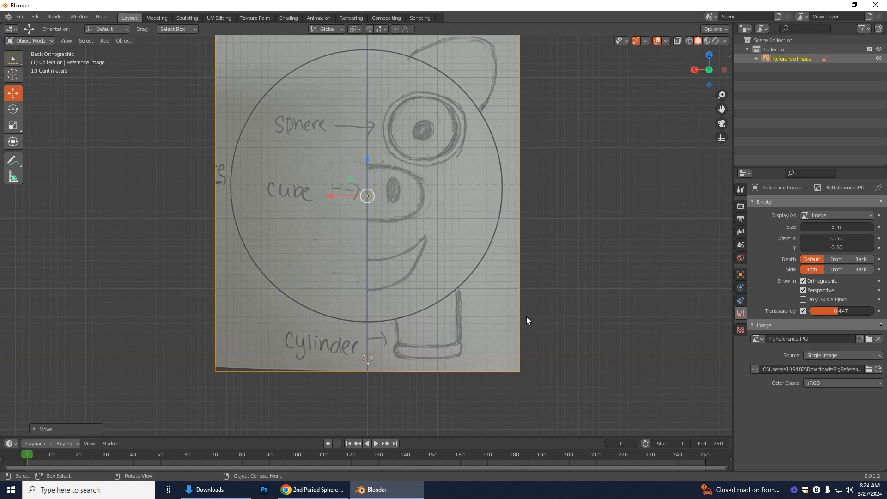
scroll(526, 317, "down", 1)
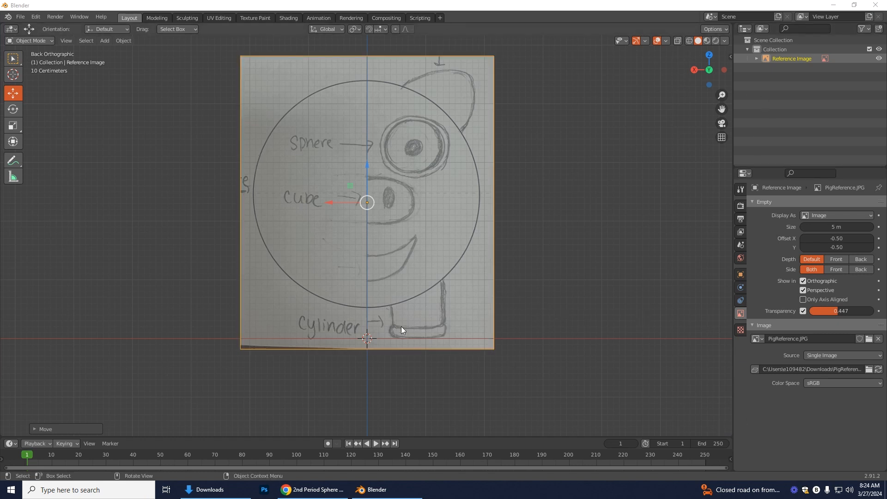
- Show the selectability toggles in the outliner and make Reference Image unselectable in the viewport
left_click(798, 59)
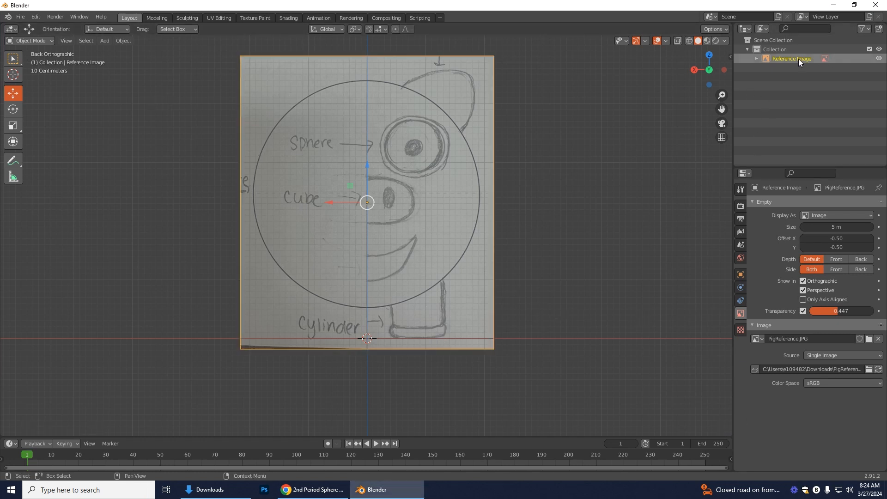
left_click(864, 29)
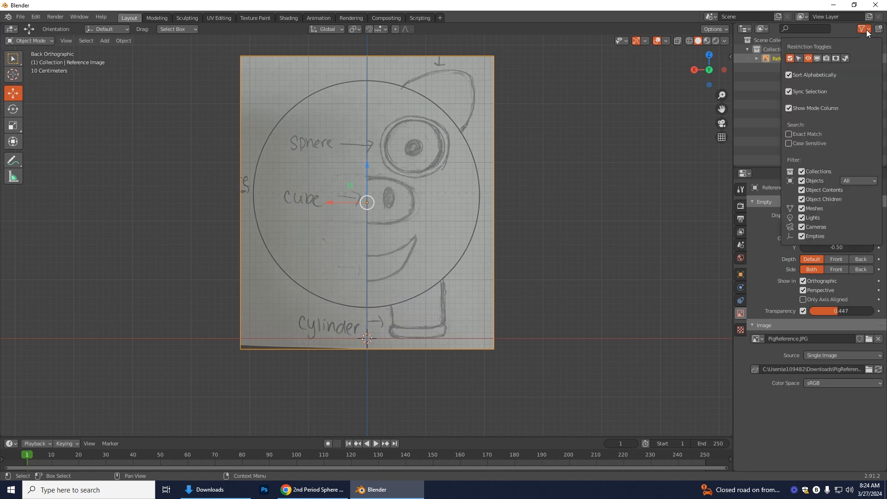
left_click(799, 58)
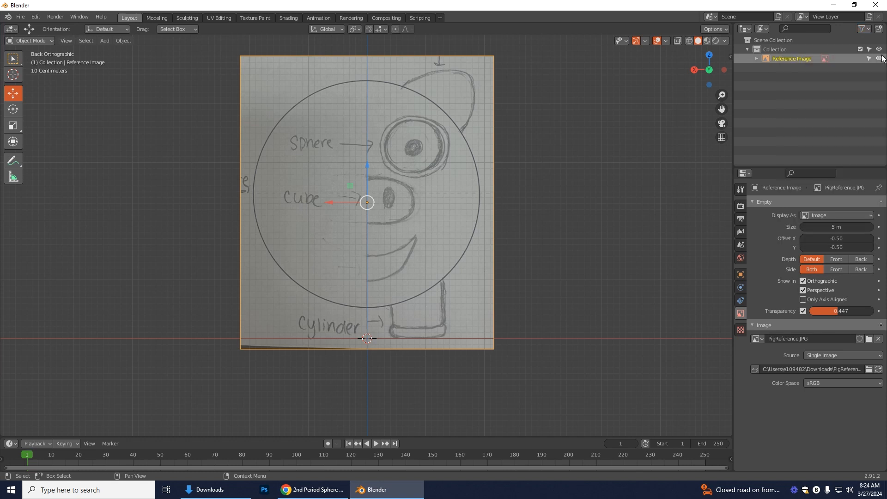
left_click(868, 58)
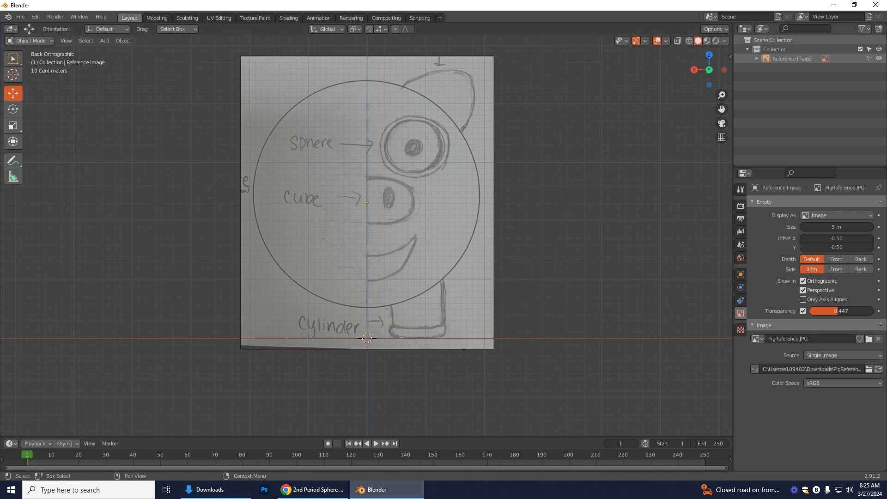
left_click(868, 59)
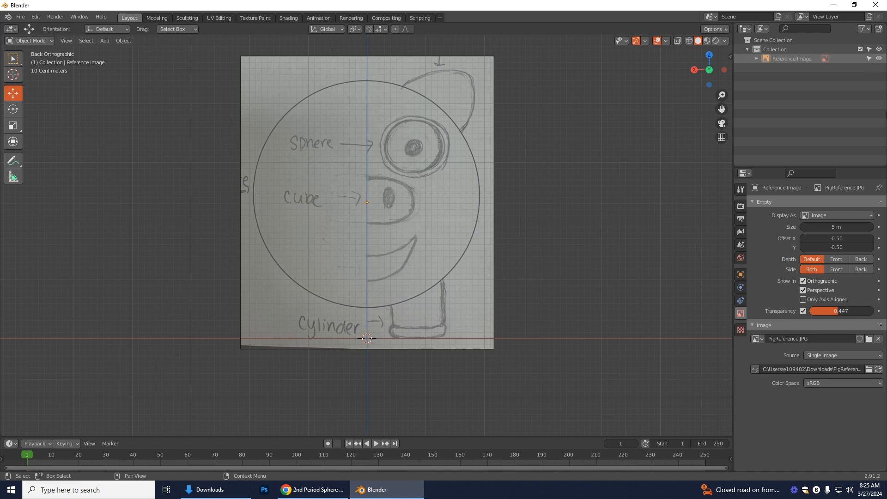
key("a")
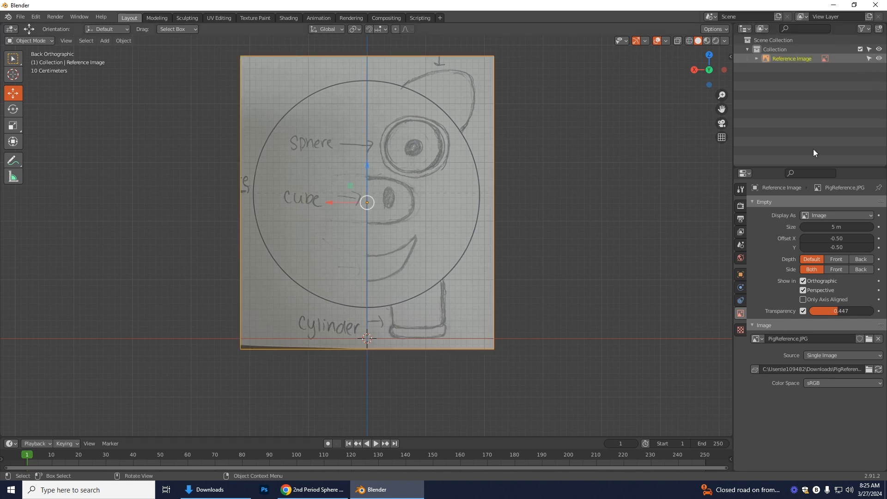
left_click(868, 58)
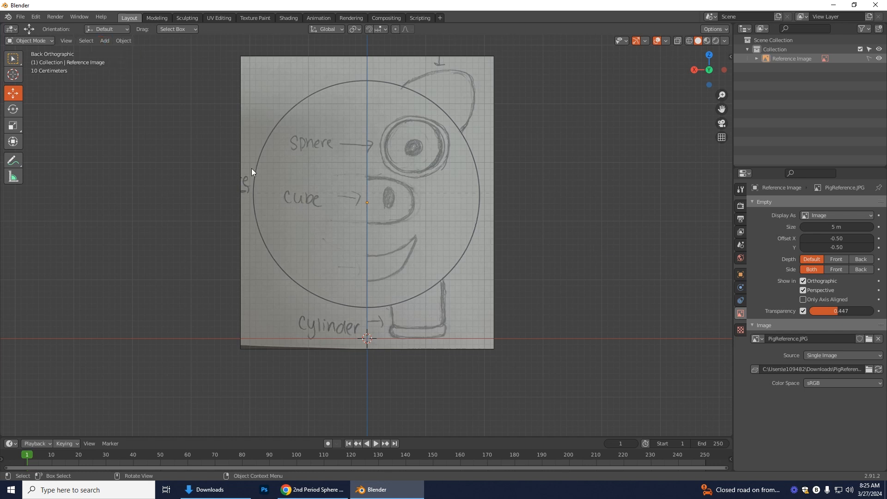
- Add a UV sphere and raise it along Z to about the centre of the drawn body circle
left_click(100, 41)
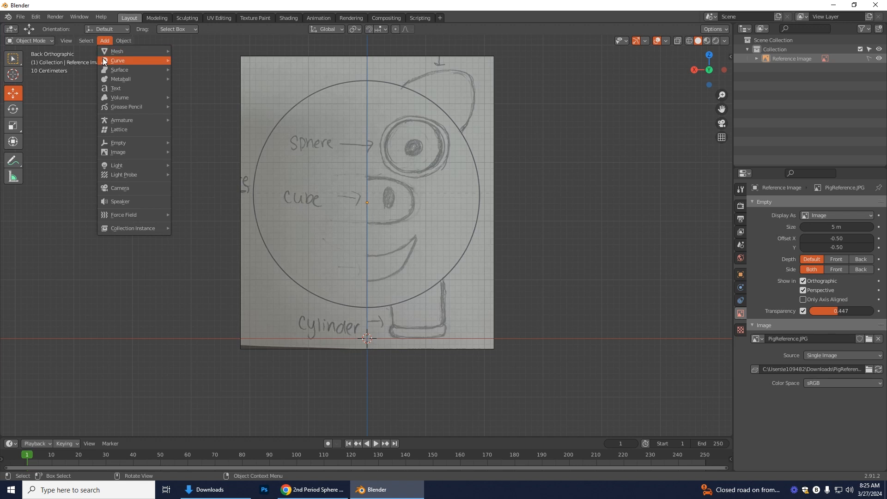
mouse_move(129, 51)
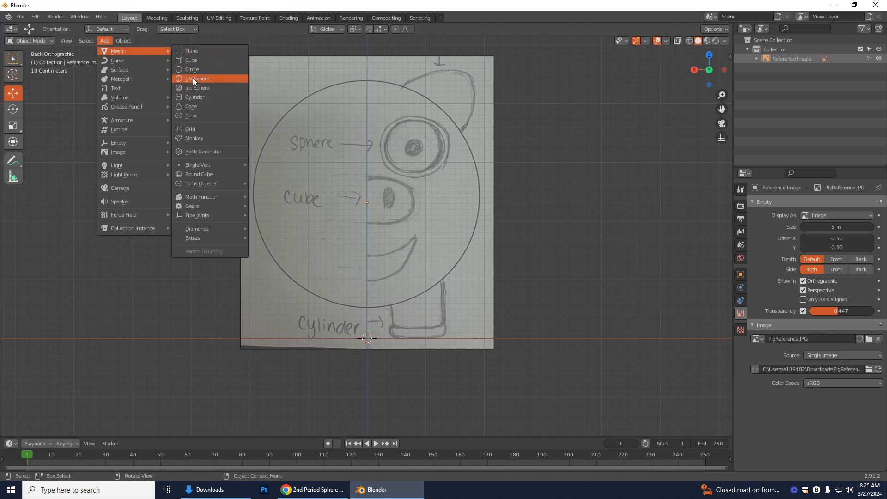
left_click(192, 78)
left_click_drag(368, 312, 352, 166)
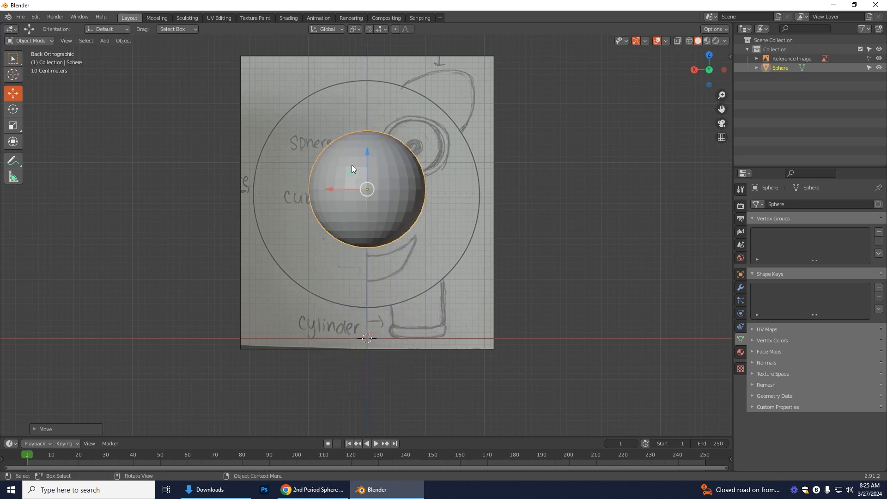
- Apply smooth shading to the sphere
right_click(393, 203)
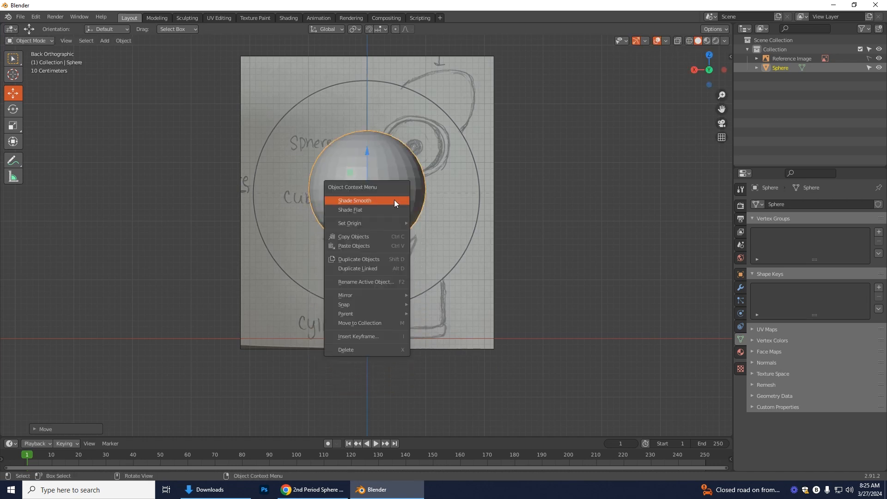
left_click(389, 202)
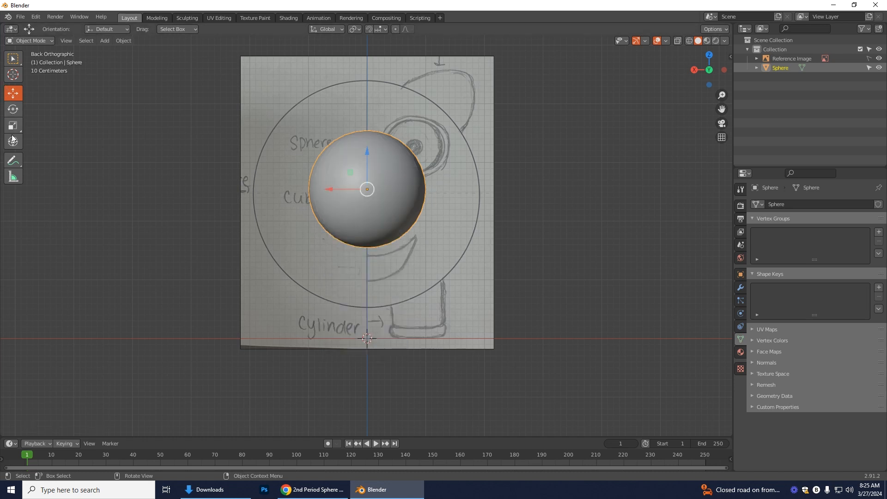
right_click(402, 188)
- Scale the sphere up uniformly and adjust its height along Z so its outline matches the drawn body circle
left_click(13, 125)
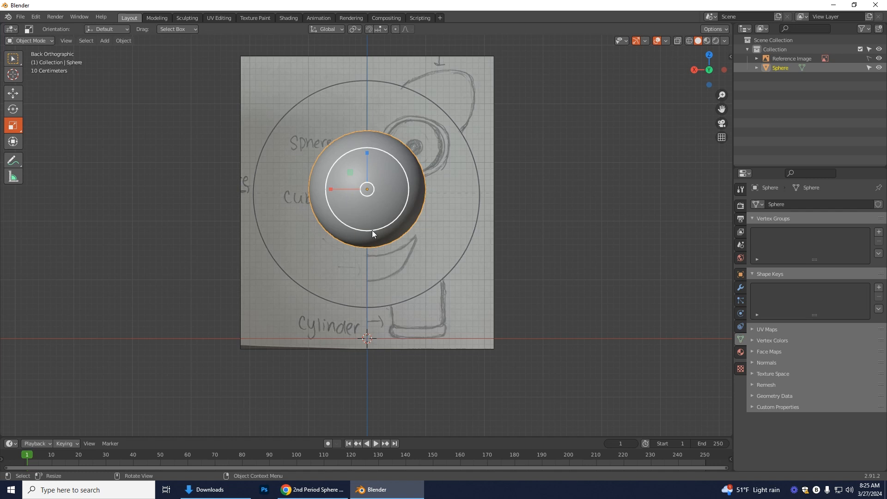
left_click_drag(373, 231, 379, 270)
left_click(15, 96)
left_click_drag(365, 162, 365, 166)
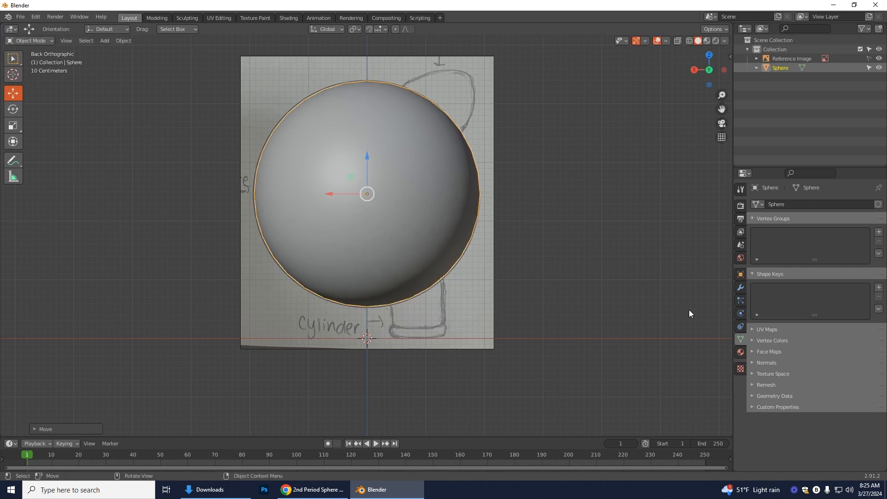
- Turn on X-ray display and compare the sphere with the drawing from an angle and from the back view
middle_click_drag(668, 314, 600, 338)
left_click(703, 73)
left_click(676, 41)
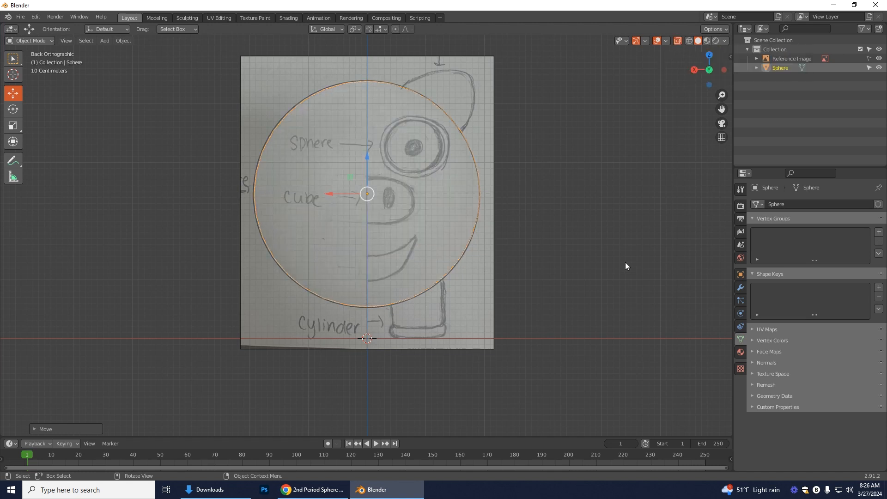
mouse_move(637, 263)
middle_mouse_down()
mouse_move(619, 291)
mouse_move(426, 297)
mouse_move(587, 310)
mouse_move(635, 295)
middle_mouse_up()
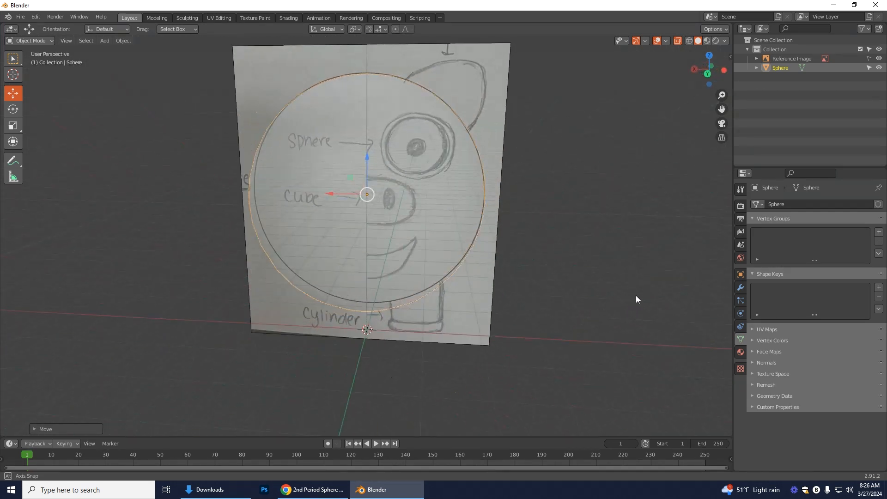
left_click(709, 72)
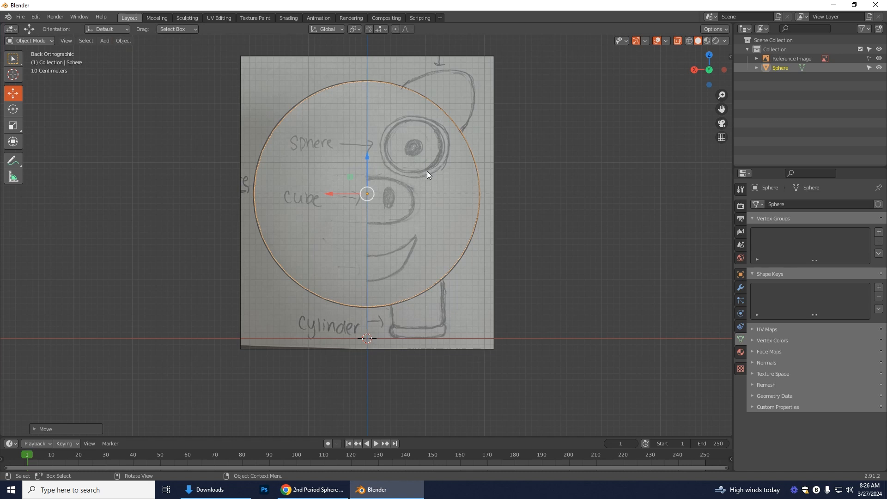
- Reselect the body sphere and turn off X-ray display
left_click(99, 45)
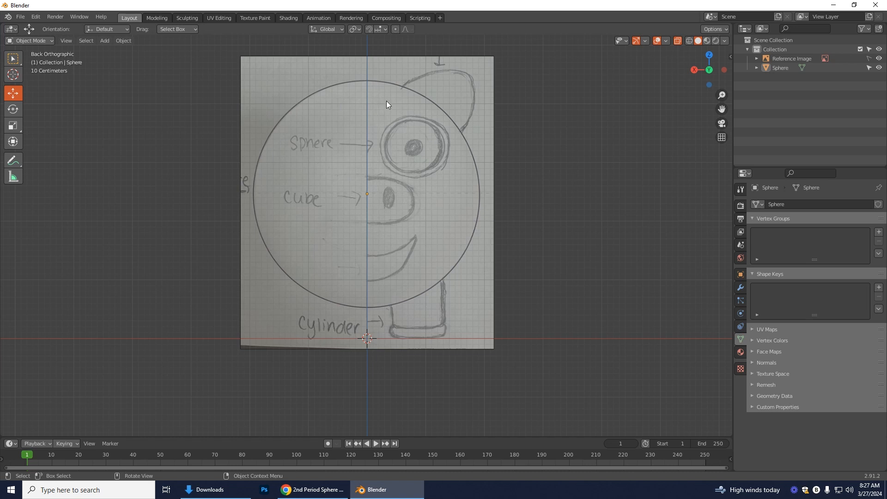
left_click(445, 178)
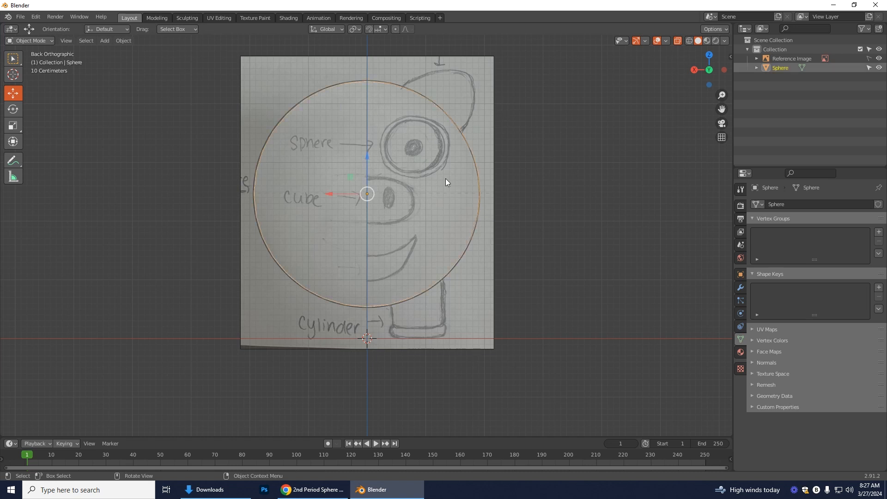
left_click(104, 41)
scroll(535, 265, "down", 1)
scroll(566, 178, "up", 2)
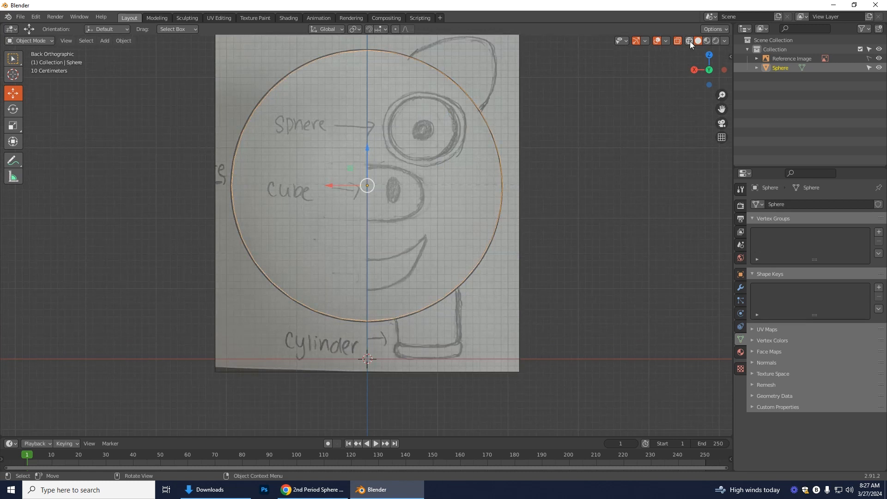
left_click(676, 41)
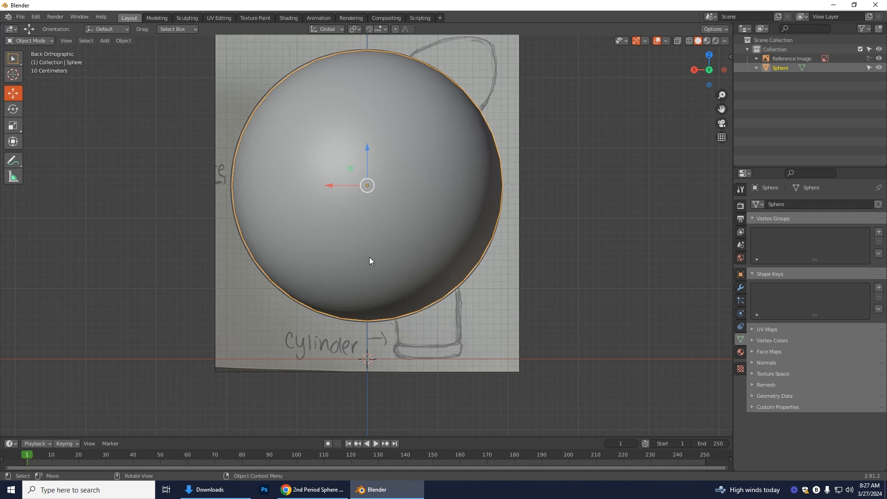
- Duplicate the body sphere and place the copy beside it, past the eye side of the drawing
key("shift+d")
left_click(493, 280)
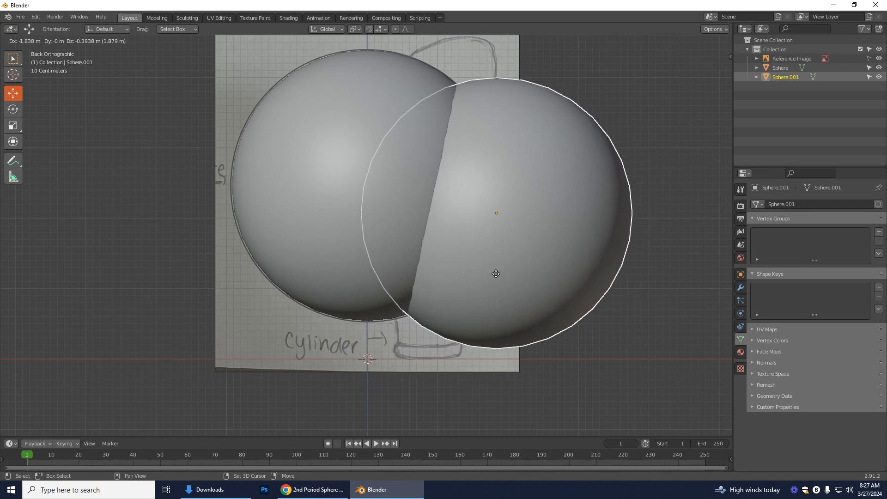
key("shift+d")
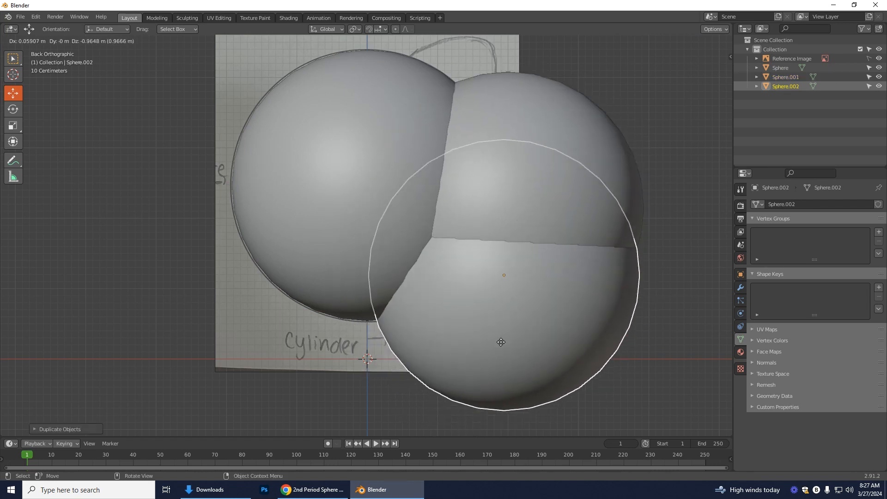
right_click(501, 342)
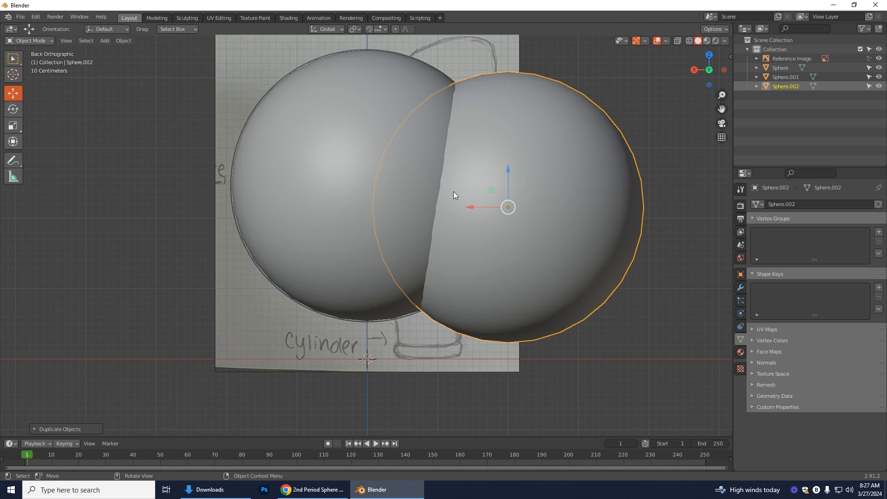
left_click_drag(486, 207, 604, 207)
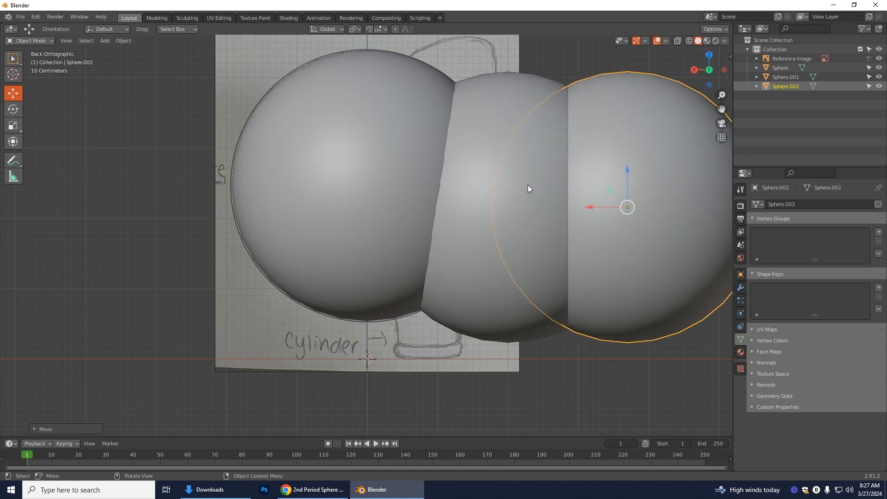
key("x")
left_click(503, 191)
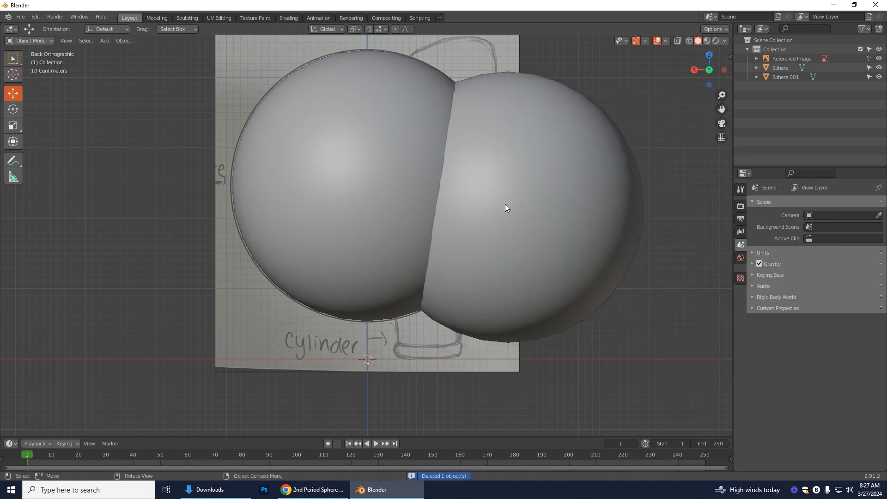
- Turn on X-ray display and scale the duplicated sphere down uniformly to roughly the size of the drawn eye
left_click(503, 209)
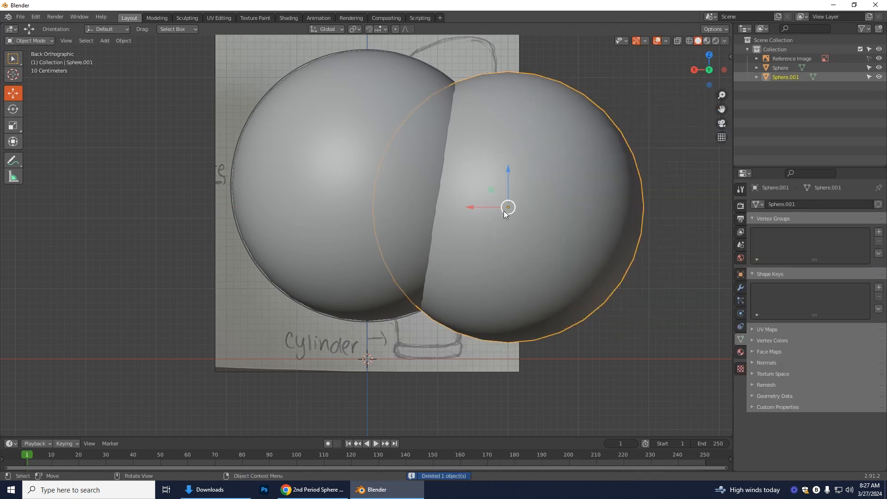
left_click(13, 125)
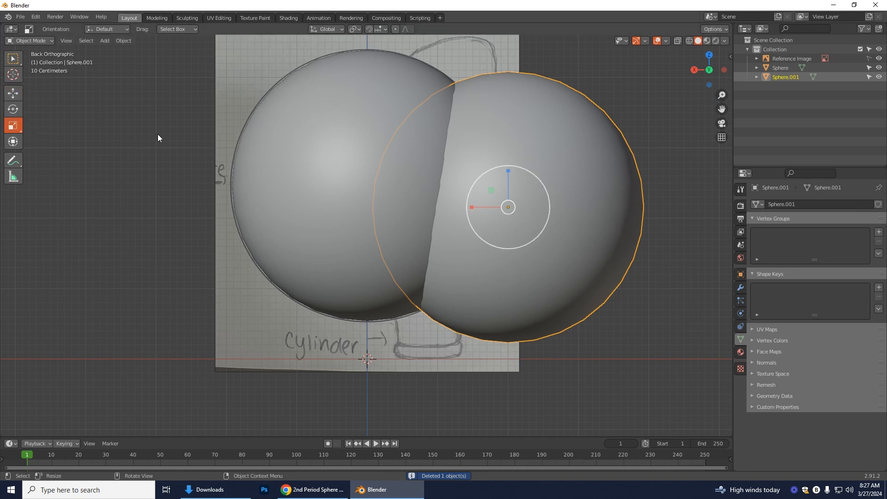
left_click(678, 42)
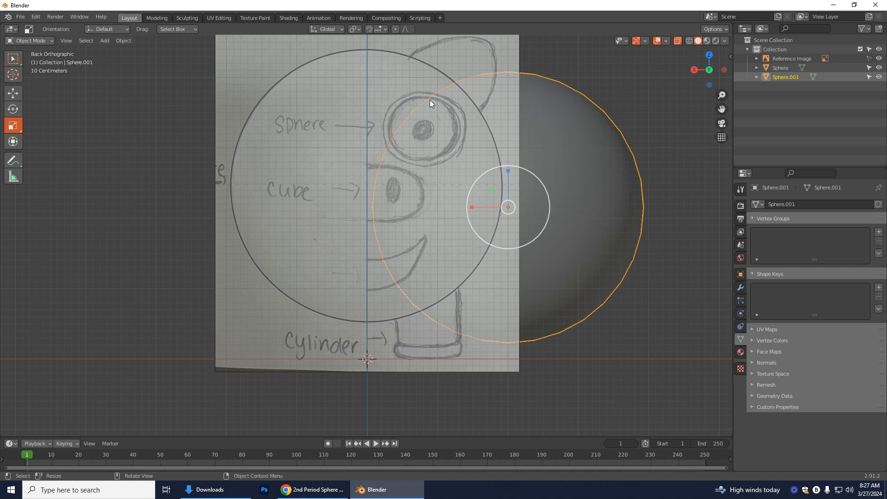
left_click_drag(523, 243, 505, 212)
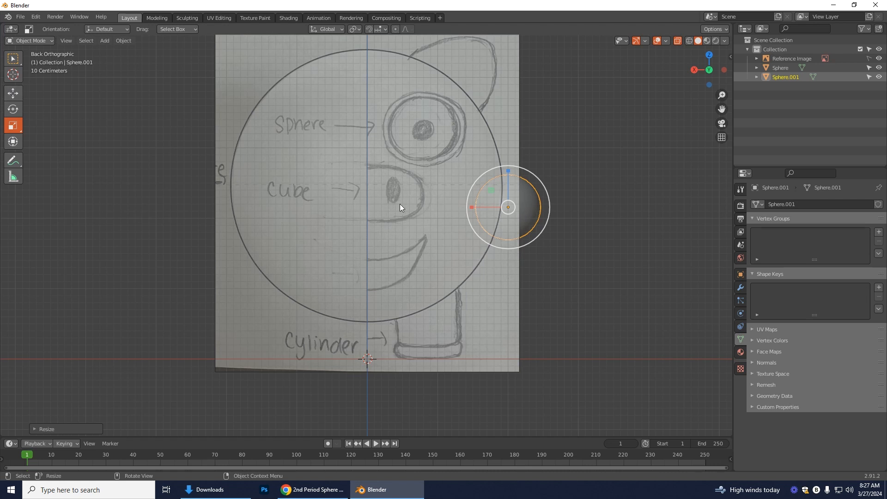
middle_click_drag(657, 256, 566, 262)
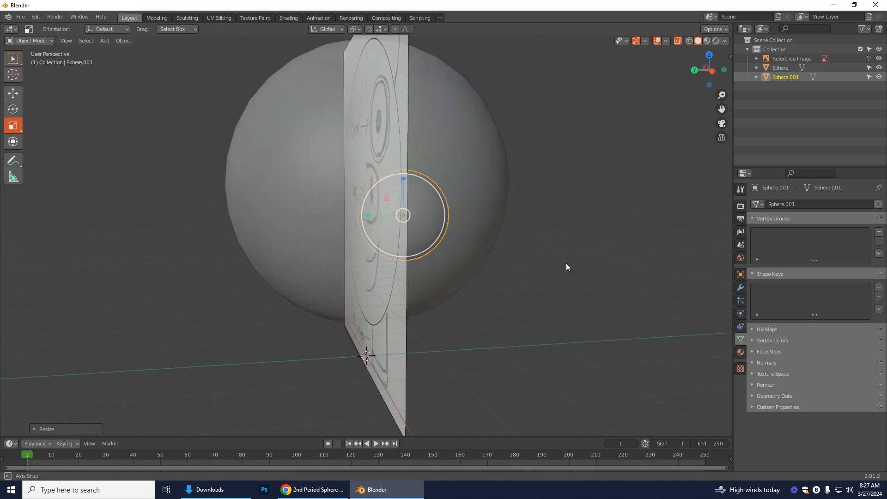
- Move the small sphere out in front of the body and align it over the drawn eye in the back view
left_click(13, 93)
left_click_drag(359, 215, 165, 215)
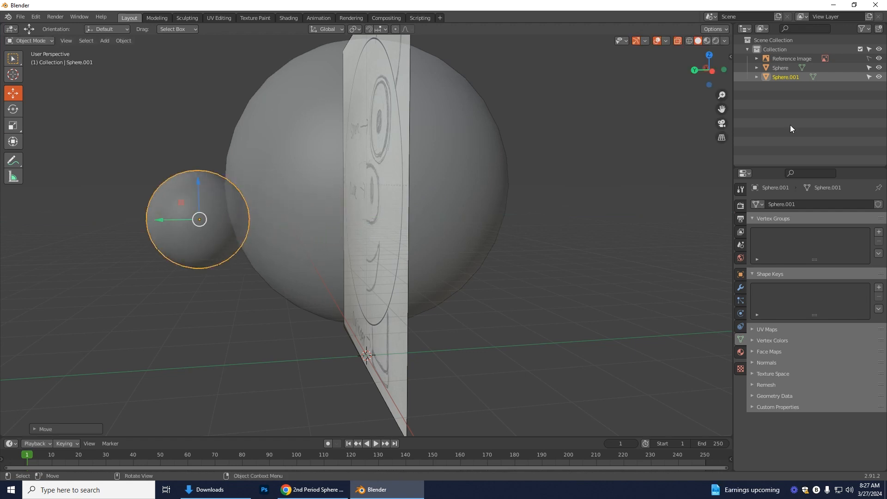
left_click(694, 69)
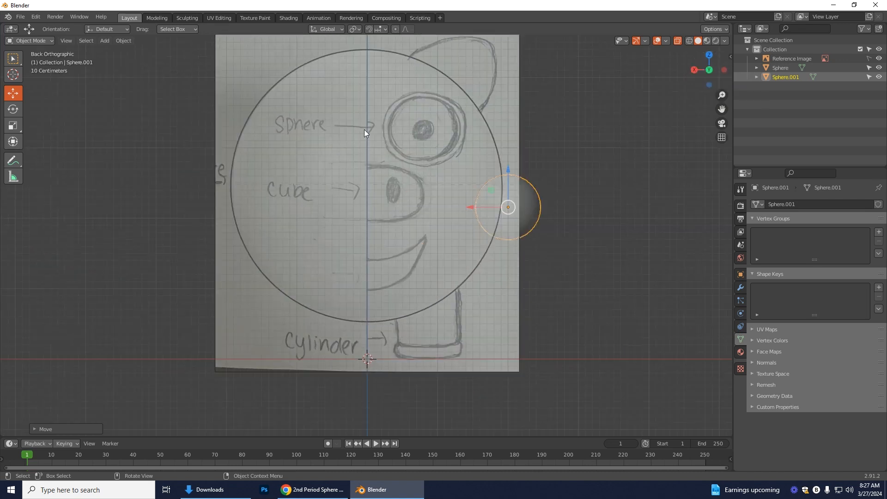
left_click_drag(479, 206, 424, 109)
key("z")
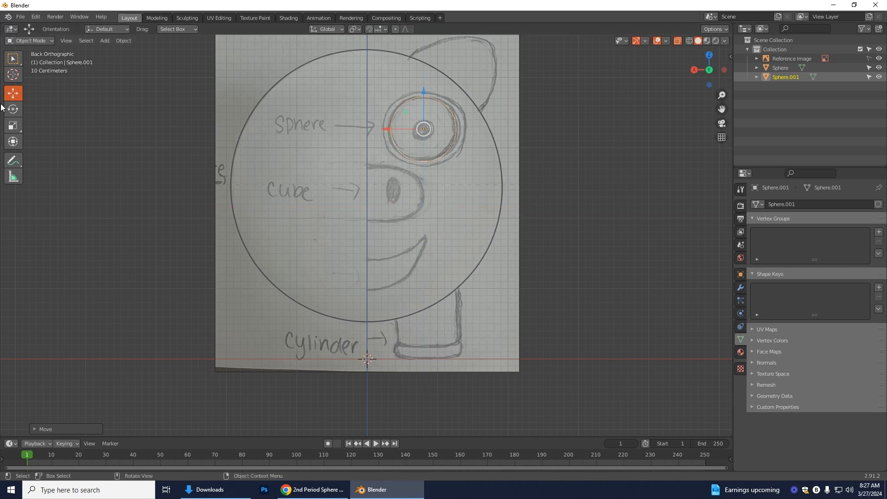
- Scale the small sphere down slightly to fit the drawn eye circle and fine-tune its position
left_click(13, 125)
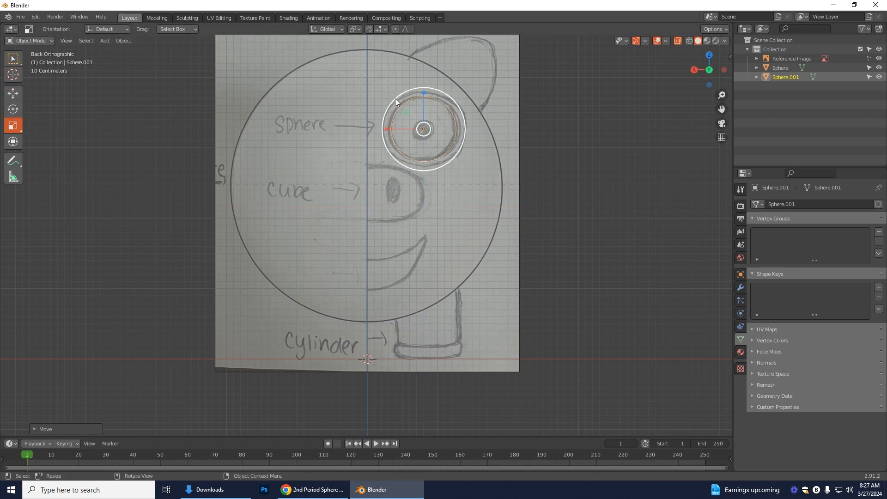
left_click_drag(397, 101, 398, 102)
left_click(12, 93)
left_click_drag(387, 127, 387, 127)
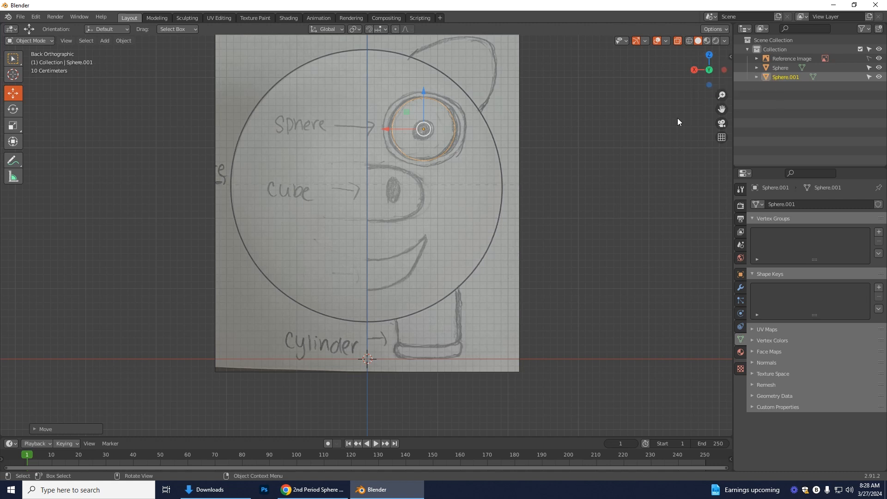
- Turn off X-ray display and push the eye sphere along the Y axis until it is partly embedded in the body
left_click(676, 40)
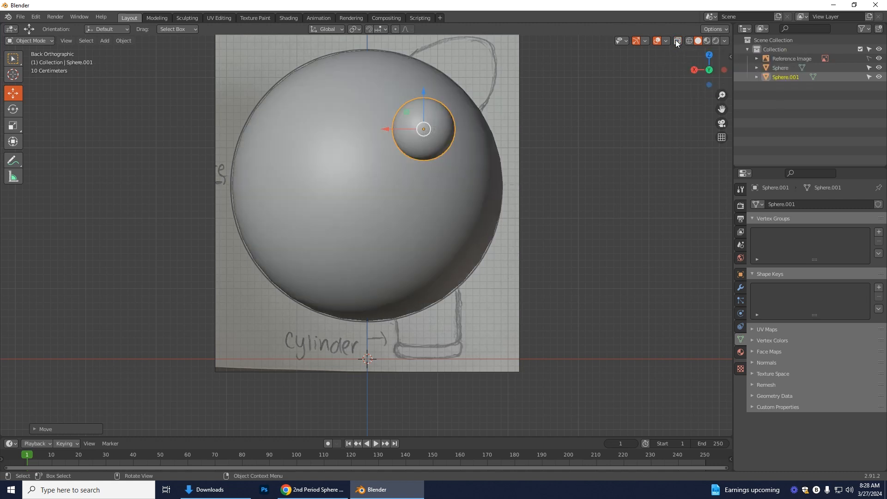
middle_click_drag(664, 258, 578, 278)
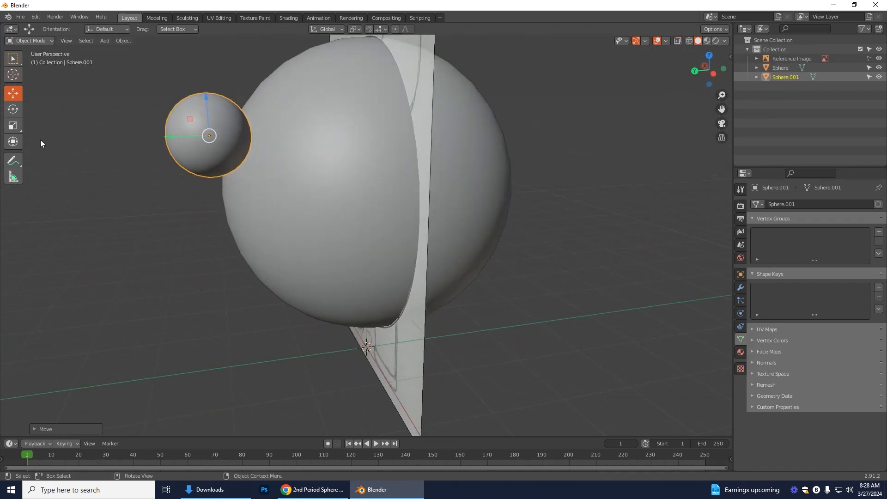
left_click_drag(177, 137, 244, 136)
middle_click_drag(469, 317, 558, 318)
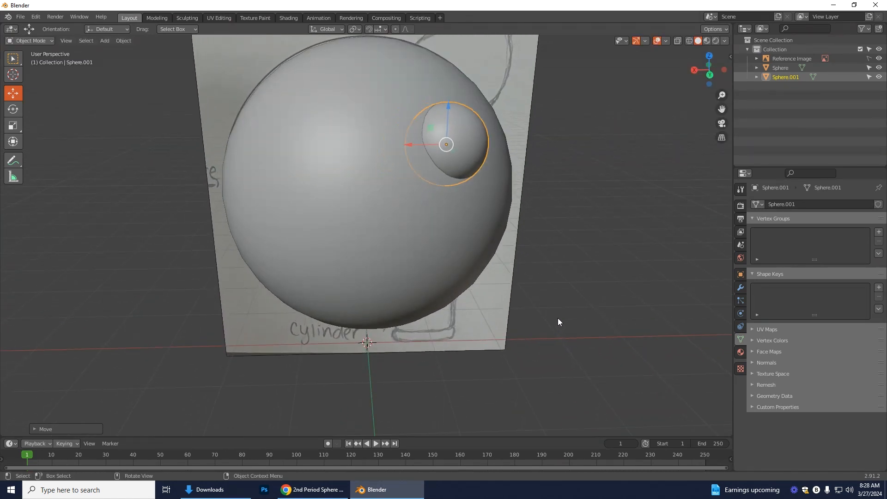
left_click(710, 74)
middle_click_drag(625, 259, 550, 271)
left_click_drag(264, 120, 253, 120)
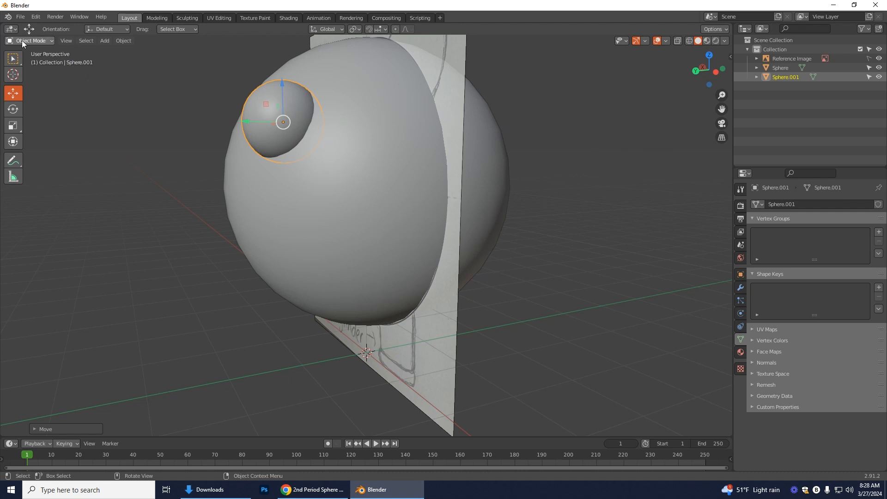
- Enter Edit Mode on the eye sphere and rotate its whole mesh so the pole faces forward, away from the body
left_click(23, 41)
left_click(9, 42)
left_click(28, 61)
middle_click_drag(222, 254, 259, 277)
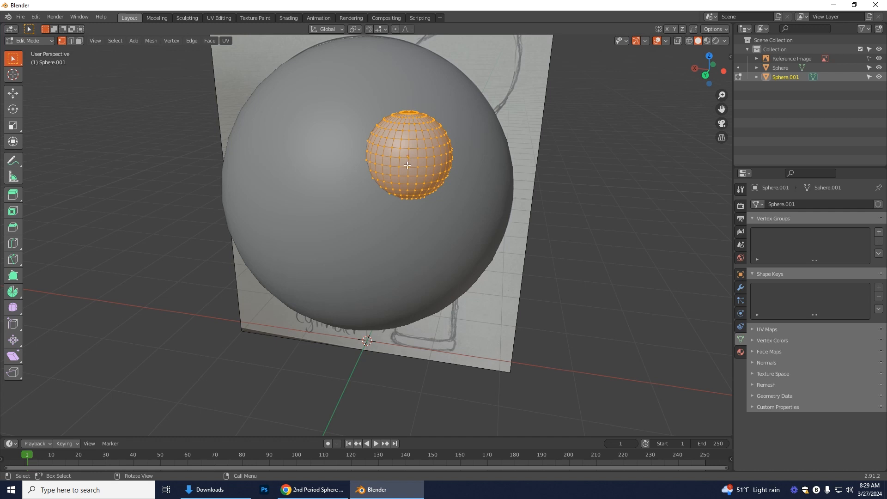
left_click(14, 109)
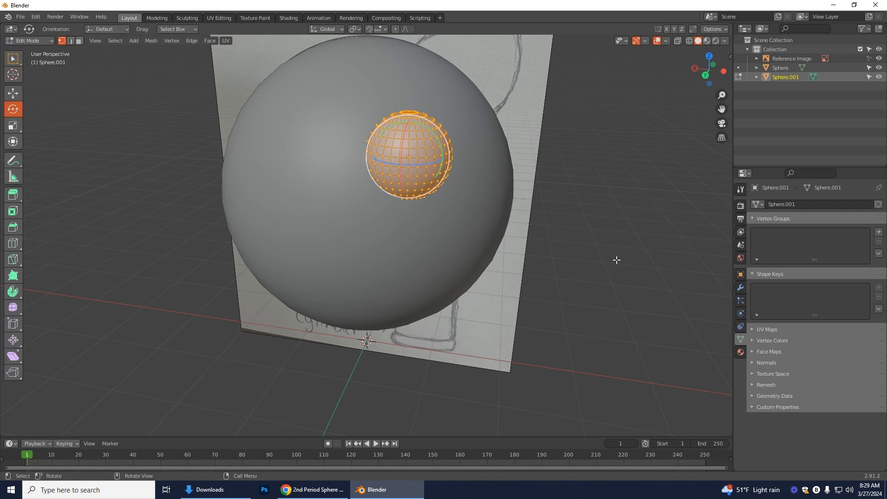
middle_click_drag(576, 259, 542, 263)
left_click_drag(307, 150, 297, 189)
middle_click_drag(440, 263, 473, 291)
middle_click_drag(623, 263, 491, 247)
key("r")
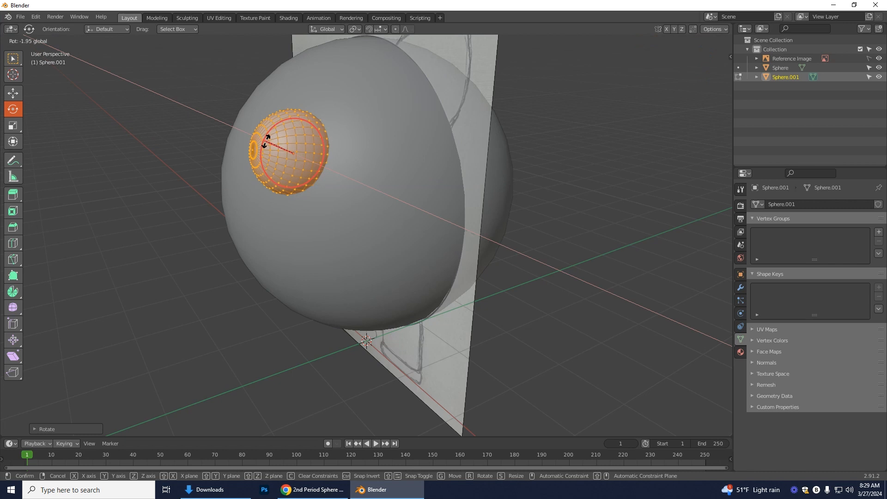
left_click(259, 140)
- Shift the eye mesh slightly deeper into the body and rotate it further so its pole points outward from the surface
left_click(13, 92)
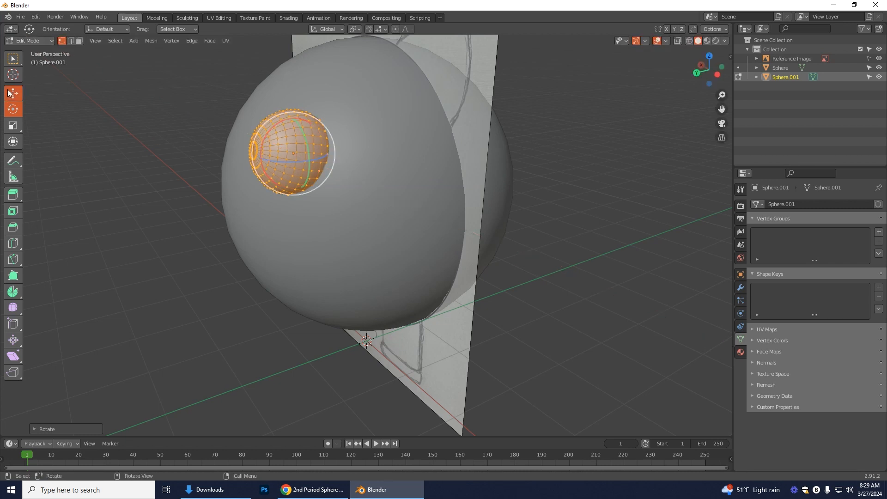
left_click_drag(262, 160, 270, 158)
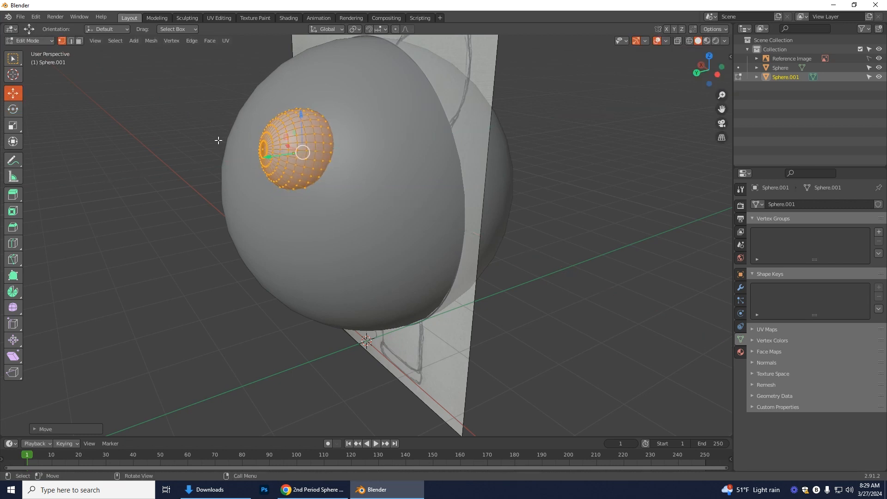
left_click(26, 40)
middle_click_drag(243, 121, 242, 118)
left_click(15, 109)
left_click_drag(300, 145, 276, 151)
left_click(10, 92)
left_click(13, 109)
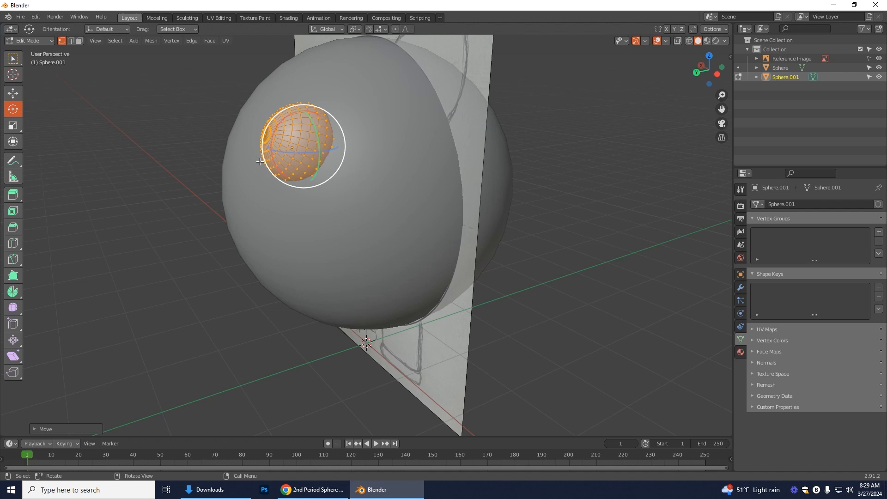
left_click_drag(285, 153, 289, 180)
middle_click_drag(290, 180, 307, 228)
- Return to Object Mode and check the eye sphere's placement from the back view
left_click(25, 41)
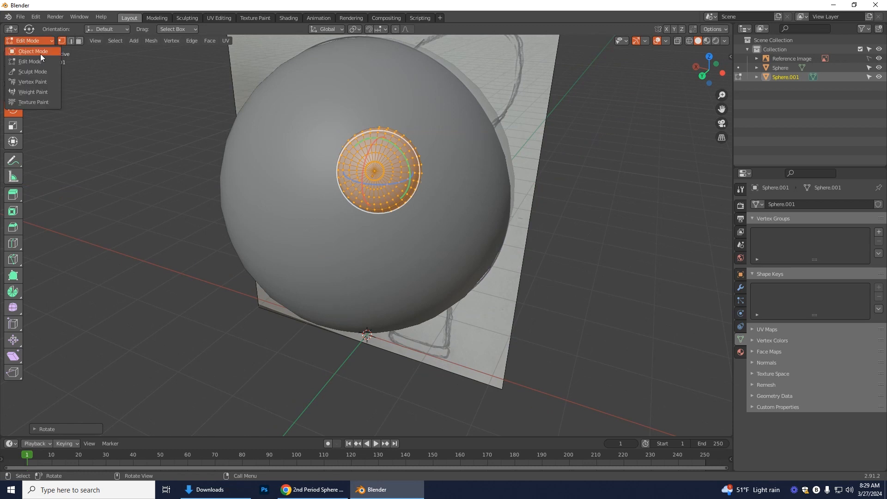
left_click(40, 54)
middle_click_drag(476, 252, 509, 245)
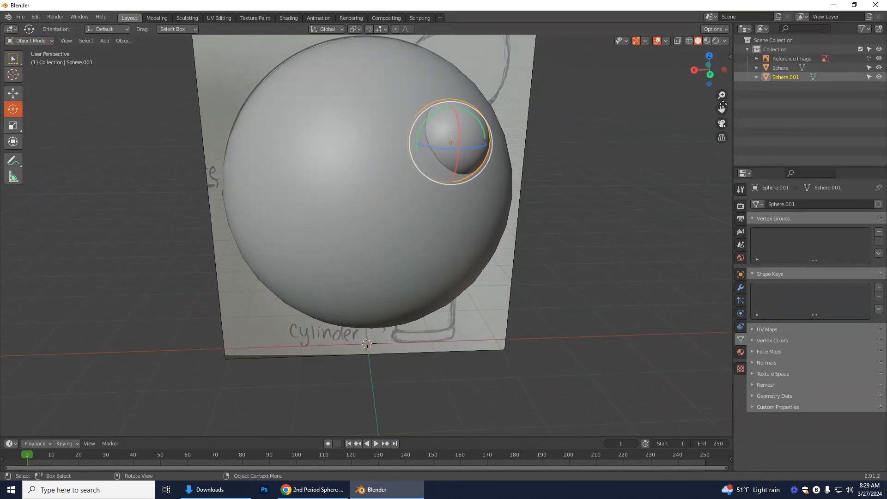
left_click(709, 74)
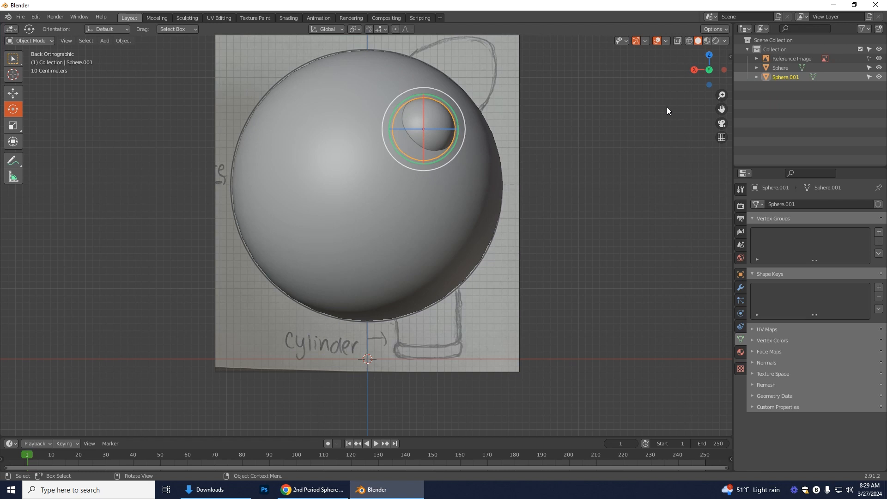
- Rename the large sphere Body and the small sphere Eyeball
left_click(376, 197)
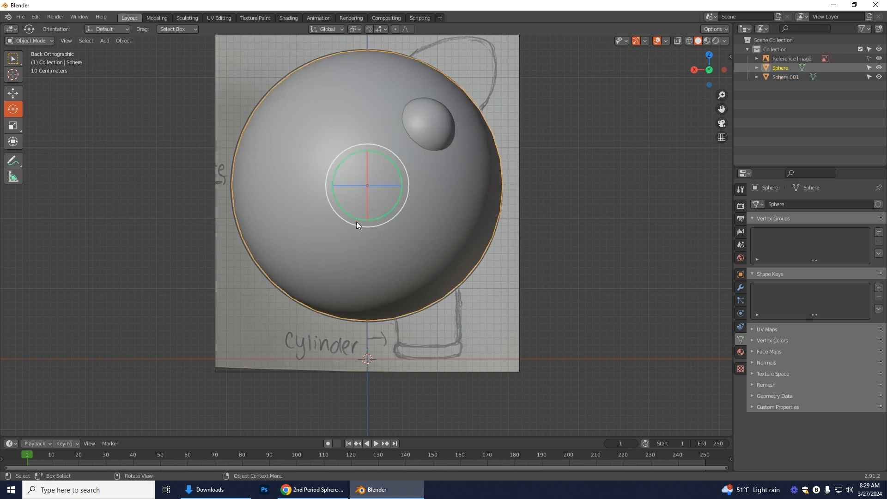
left_click(14, 60)
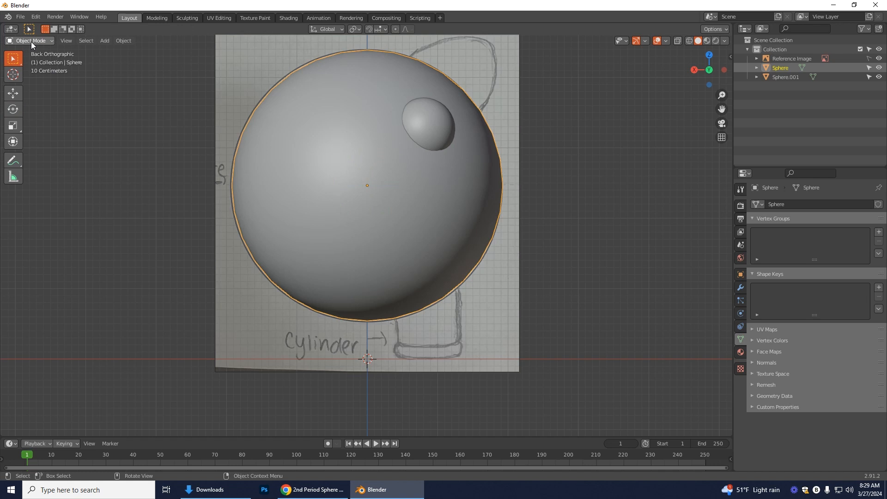
double_click(785, 68)
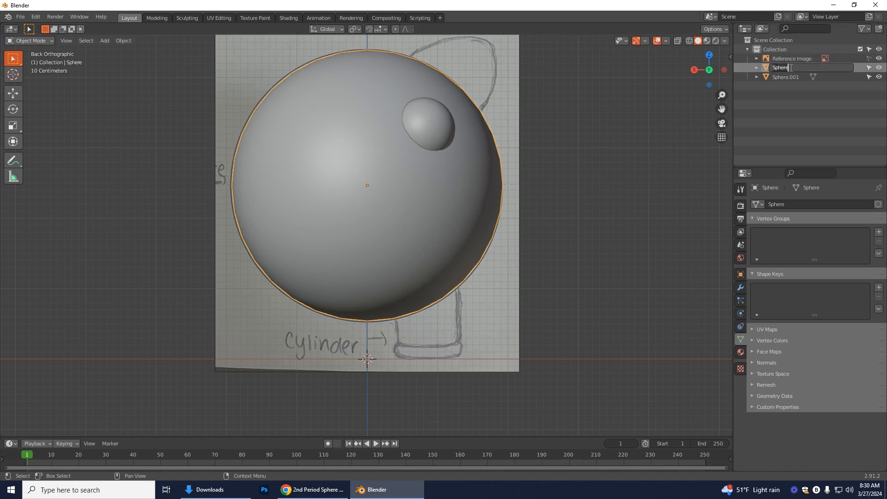
type("Body")
left_click(785, 77)
double_click(785, 76)
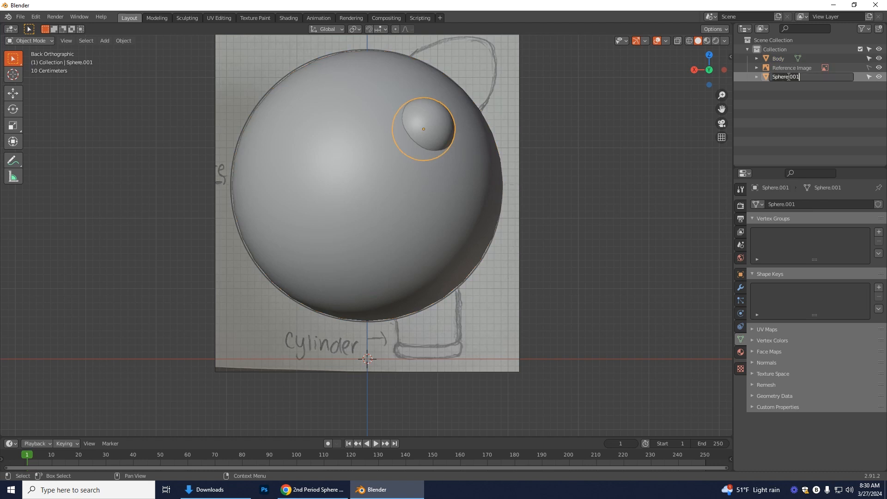
type("Eyeball")
key("Return")
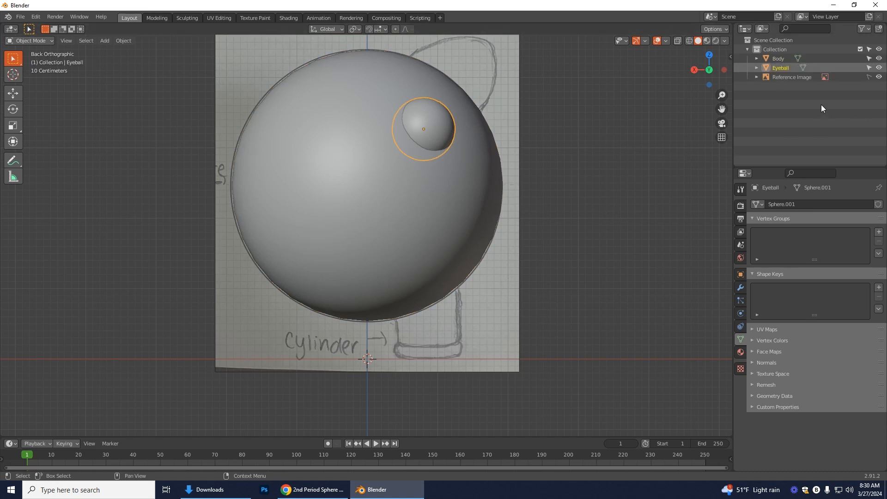
- Enter Edit Mode on the Body sphere with X-ray display on and face selection active
left_click(312, 153)
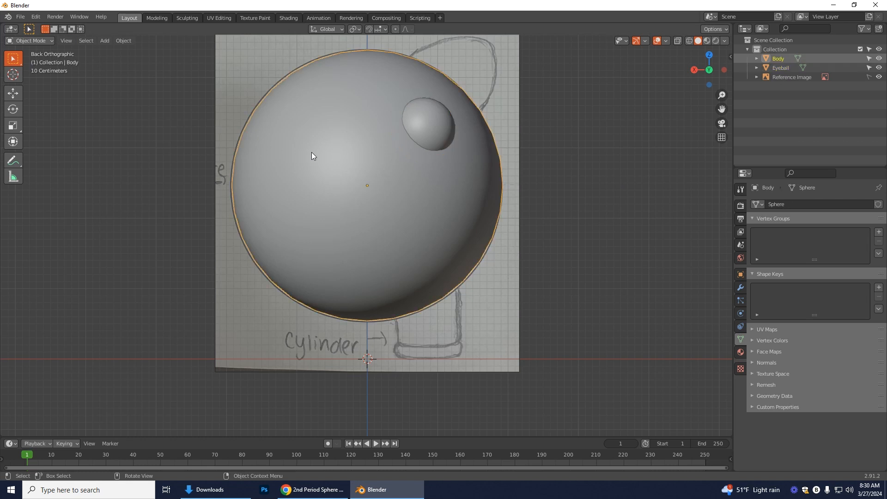
left_click(22, 44)
left_click(26, 62)
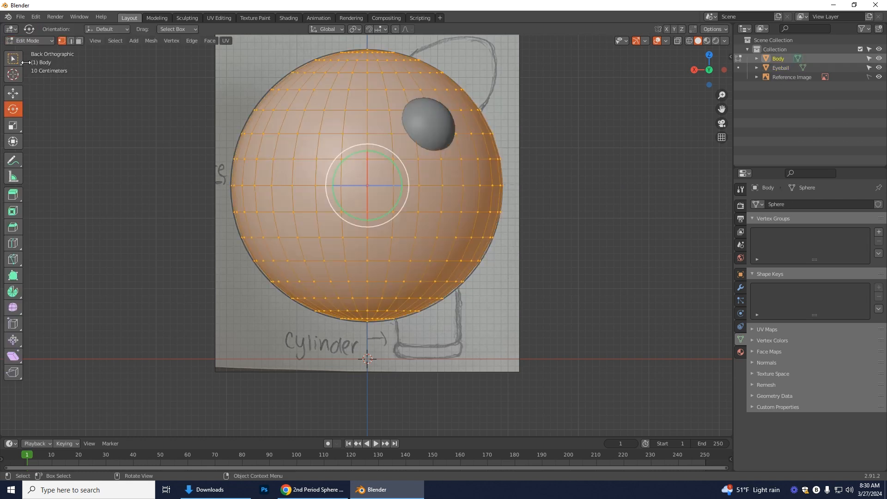
left_click(678, 41)
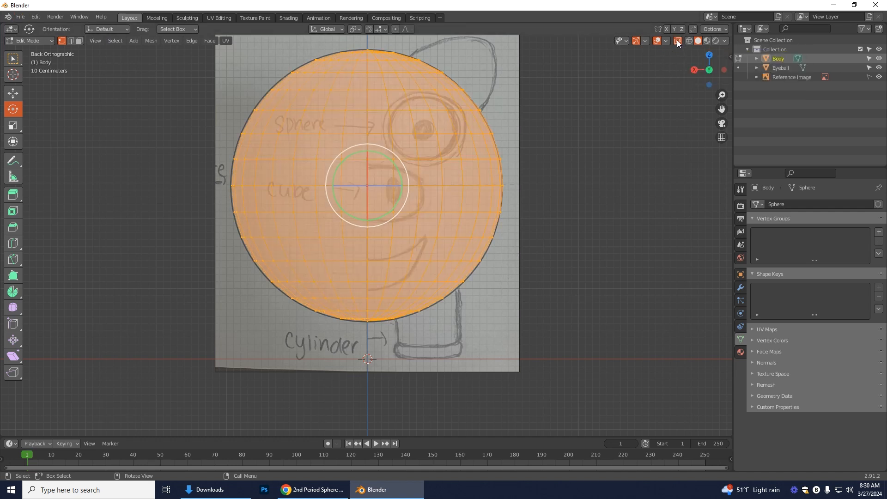
left_click(79, 40)
- Select all Body faces on the half without the eye, up to the center line, and delete the faces
left_click(188, 197)
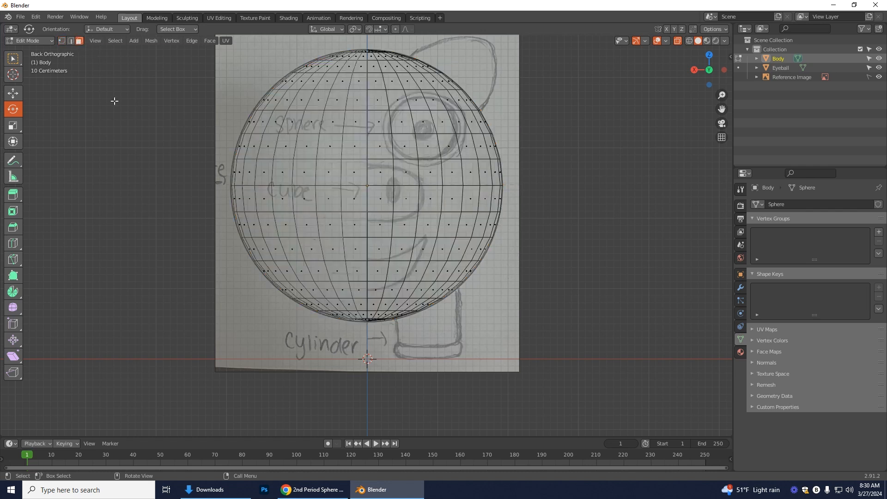
middle_click_drag(572, 224, 568, 268, "shift")
left_click_drag(187, 53, 362, 445)
middle_click_drag(458, 373, 451, 350)
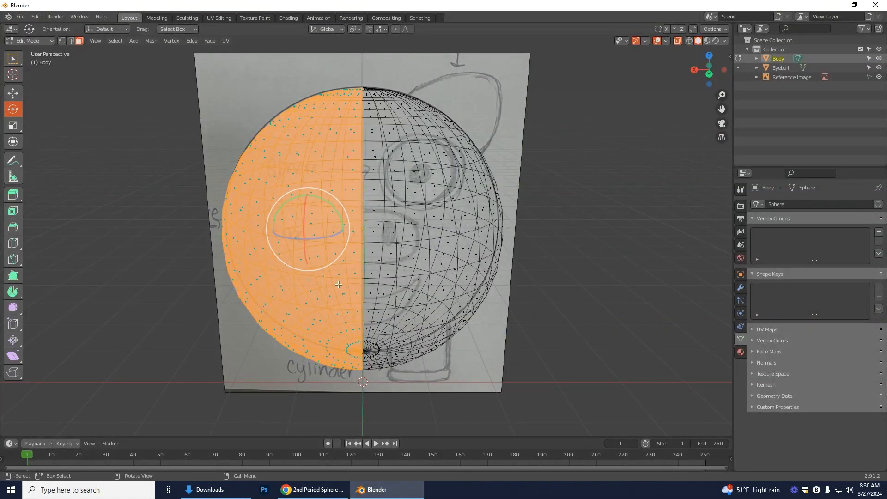
key("x")
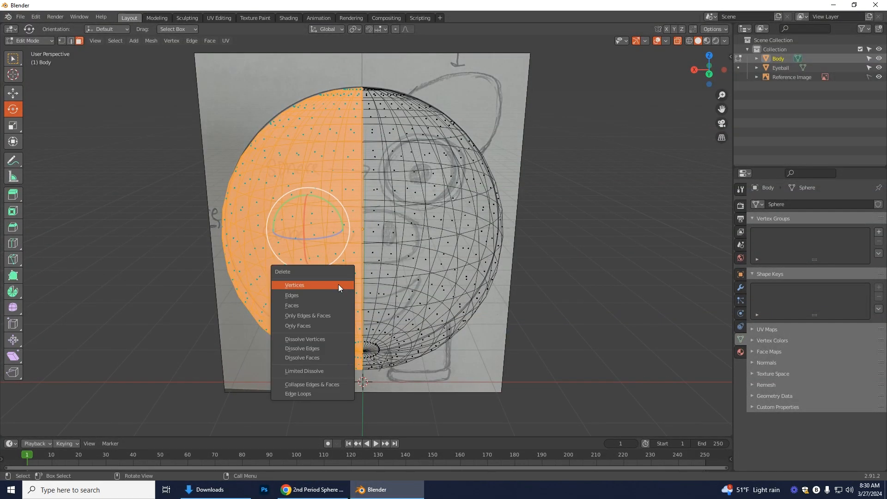
left_click(314, 305)
middle_click_drag(434, 351, 360, 357)
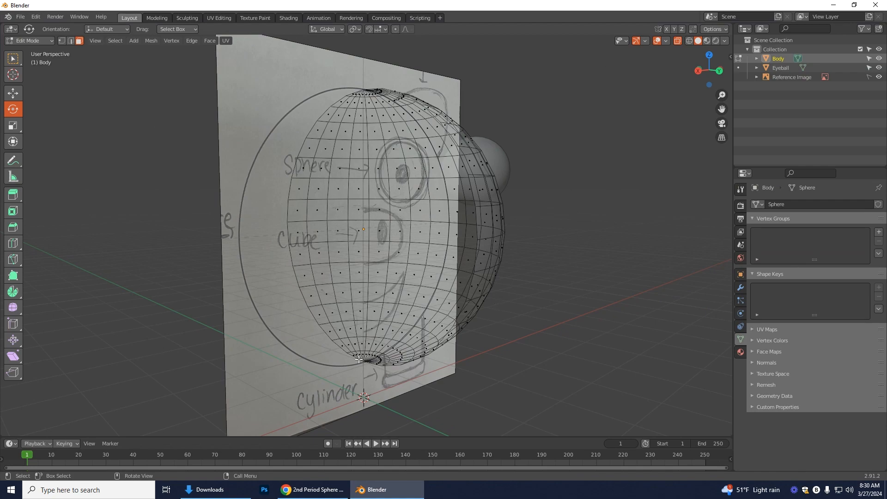
middle_click_drag(561, 271, 675, 56)
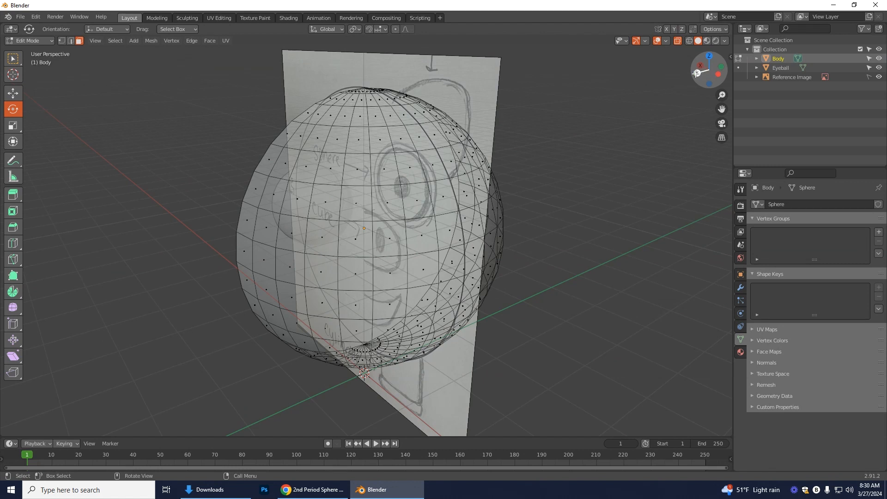
- Return to Object Mode in the back view and turn off X-ray display
left_click(691, 71)
left_click(29, 41)
left_click(40, 52)
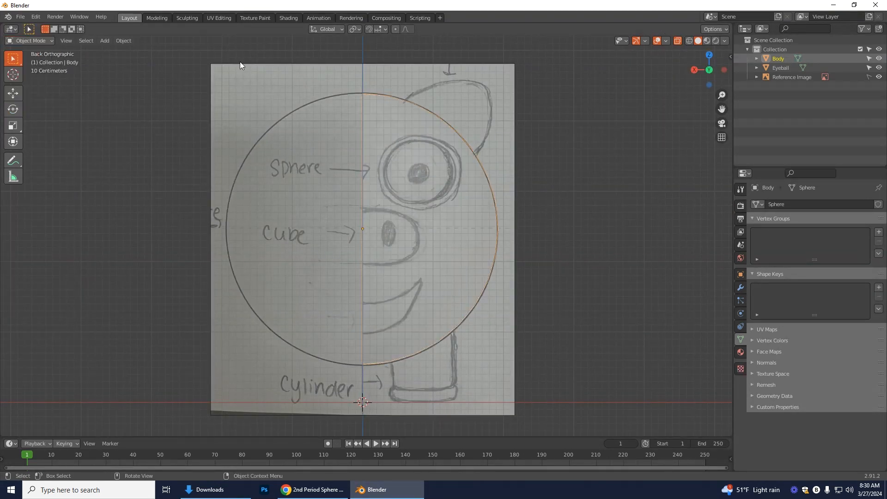
left_click(678, 41)
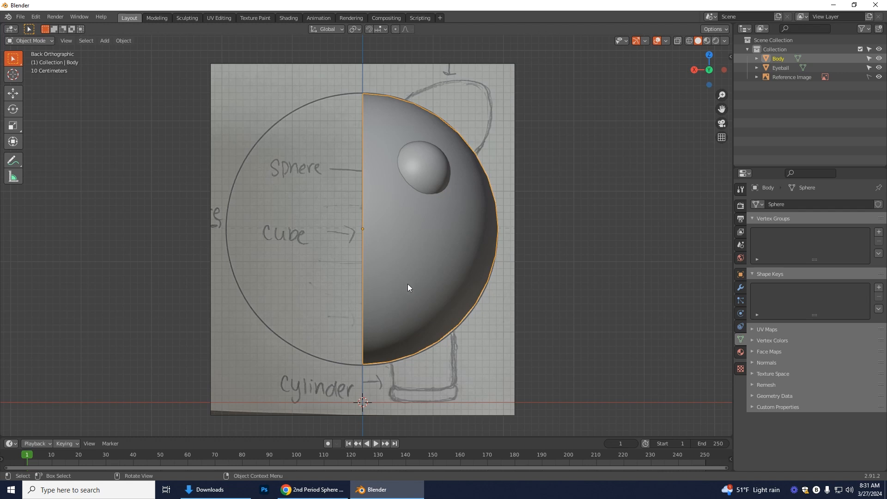
- Add a Mirror modifier on the X axis to the halved Body
left_click(740, 288)
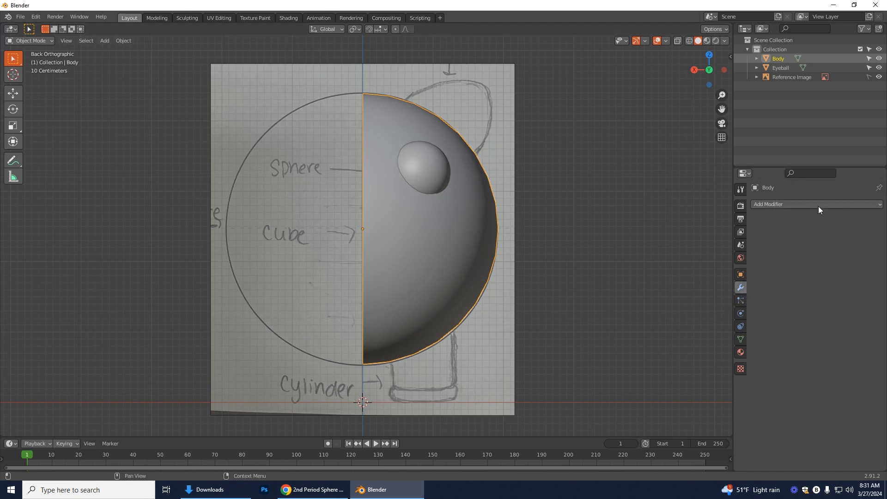
left_click(806, 205)
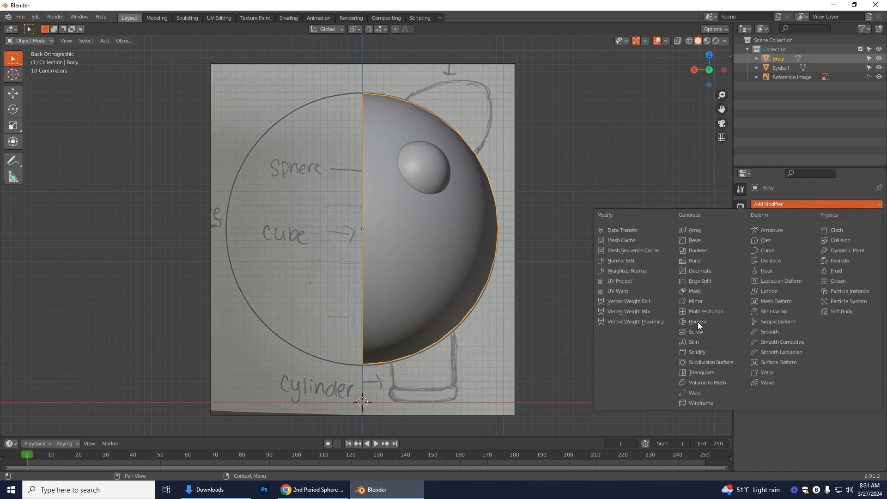
left_click(696, 301)
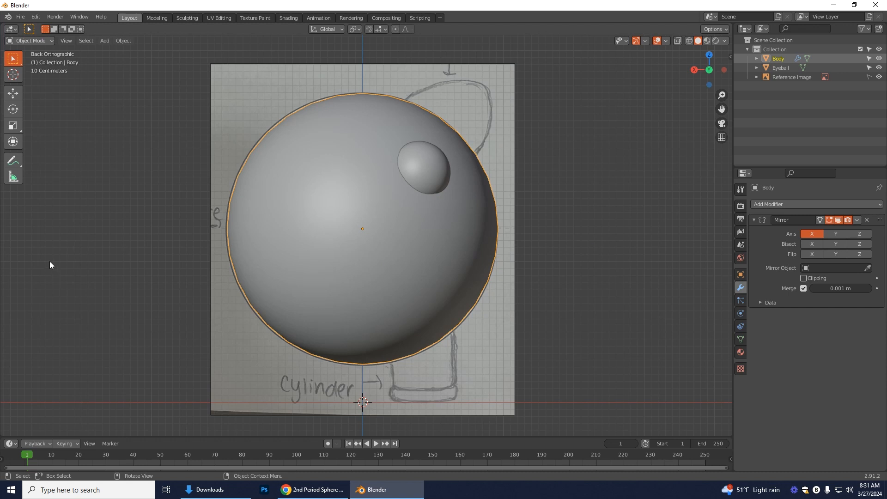
- Add an X-axis Mirror modifier to the Eyeball, using Body as the mirror object
left_click(431, 166)
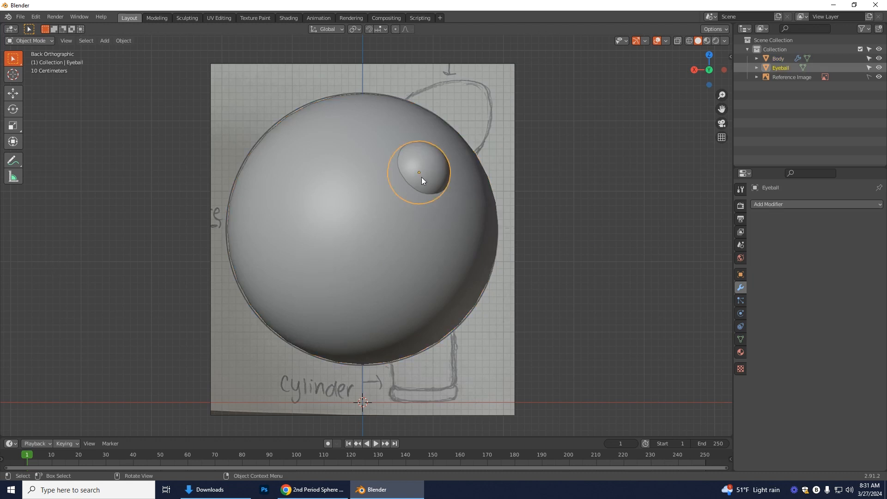
left_click(801, 205)
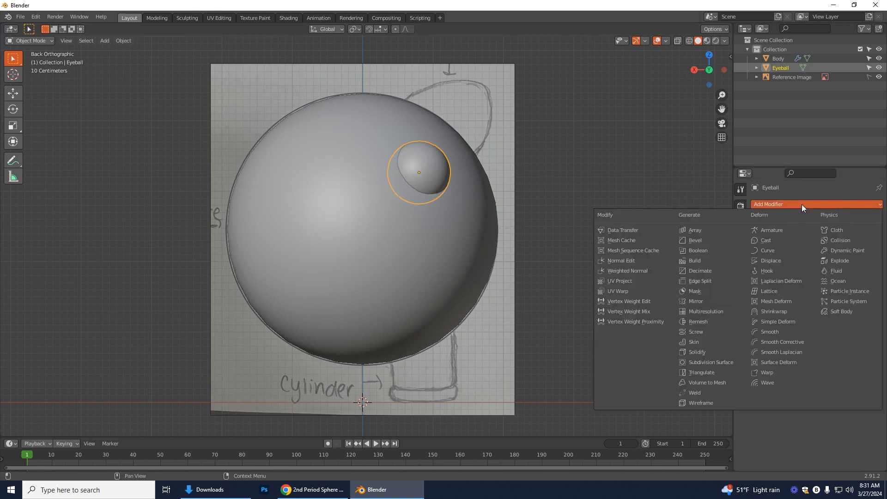
left_click(711, 304)
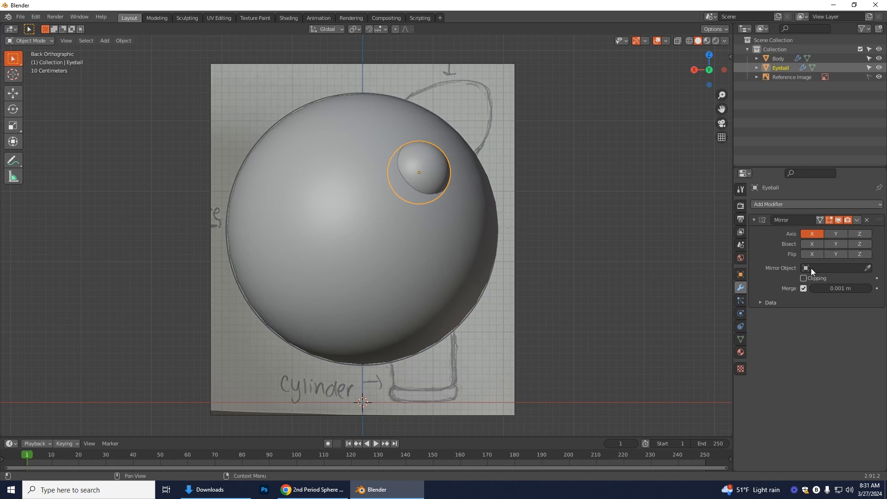
left_click(867, 268)
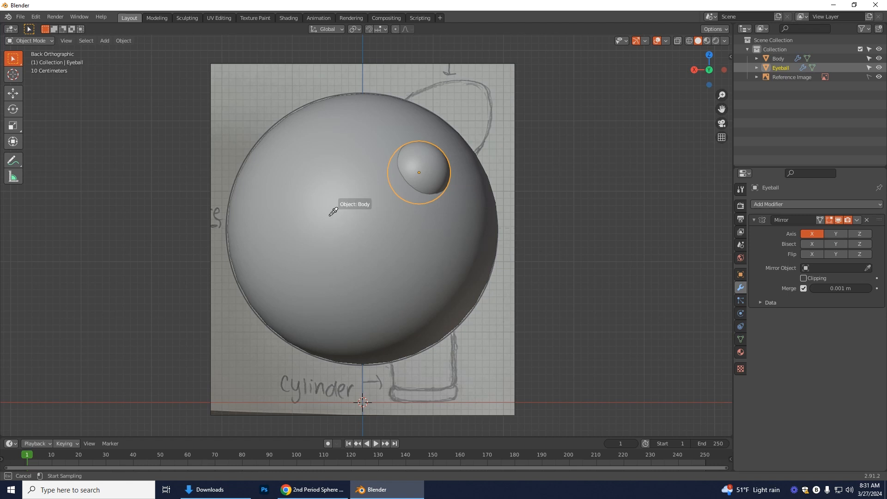
left_click(404, 237)
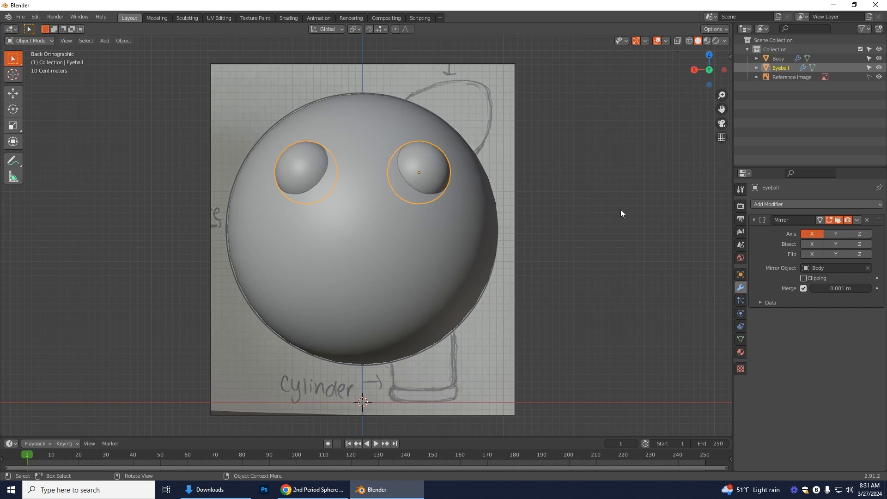
- Examine the mirrored eyeballs in solid and X-ray display, comparing their placement with the sketched eye and its pupil
left_click(13, 93)
middle_click_drag(580, 333, 577, 357)
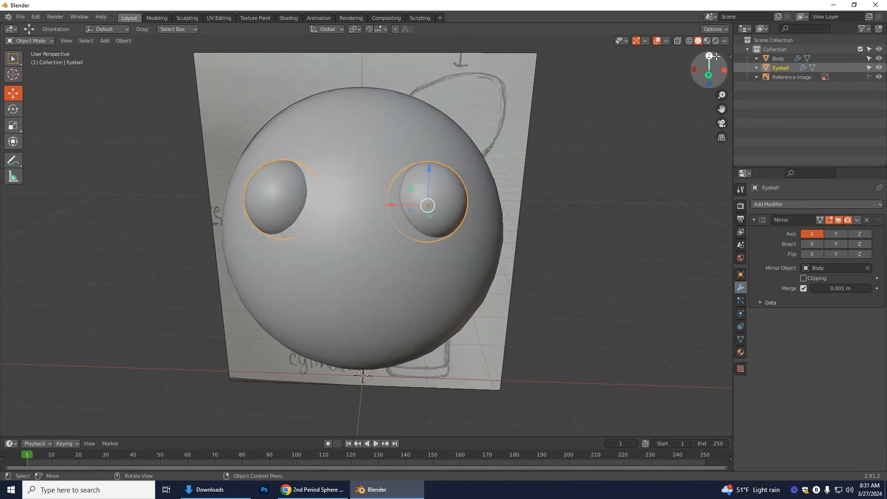
left_click(708, 75)
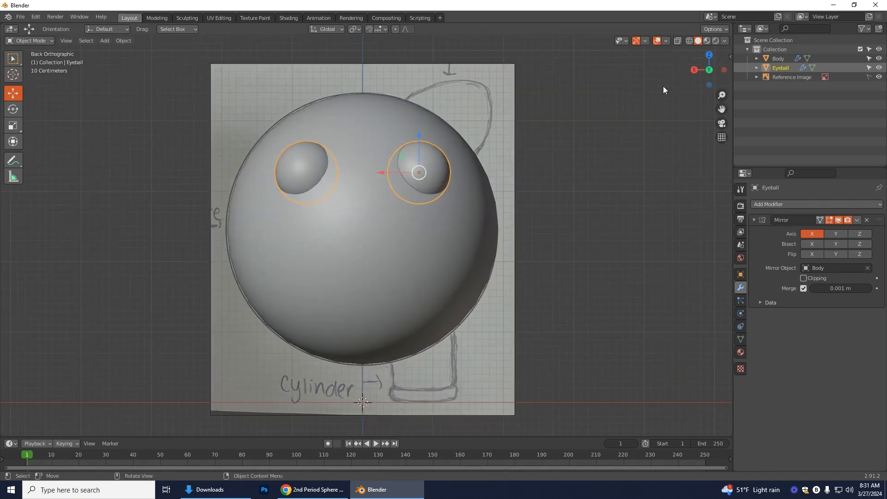
left_click(677, 41)
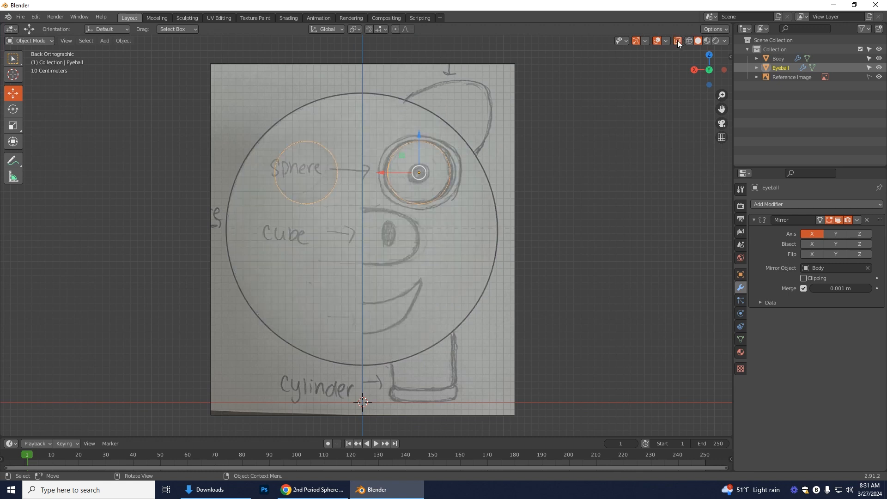
left_click(588, 195)
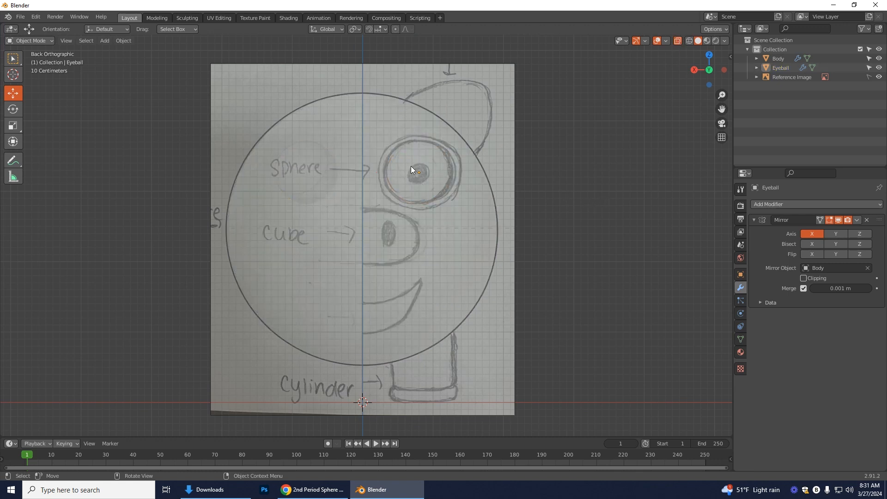
middle_click_drag(556, 343, 426, 205)
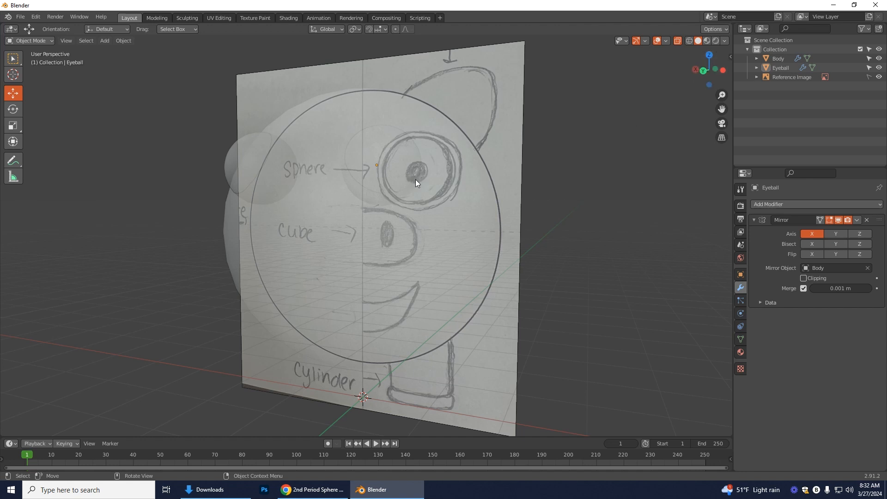
left_click(704, 71)
left_click(676, 41)
- Duplicate the Eyeball and place the copy about 0.31 m toward the outer side of the original
left_click(437, 158)
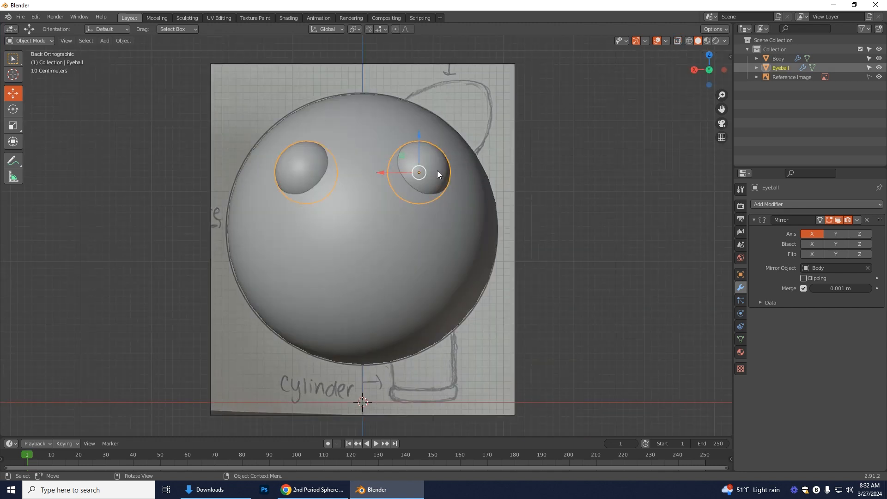
key("shift+d")
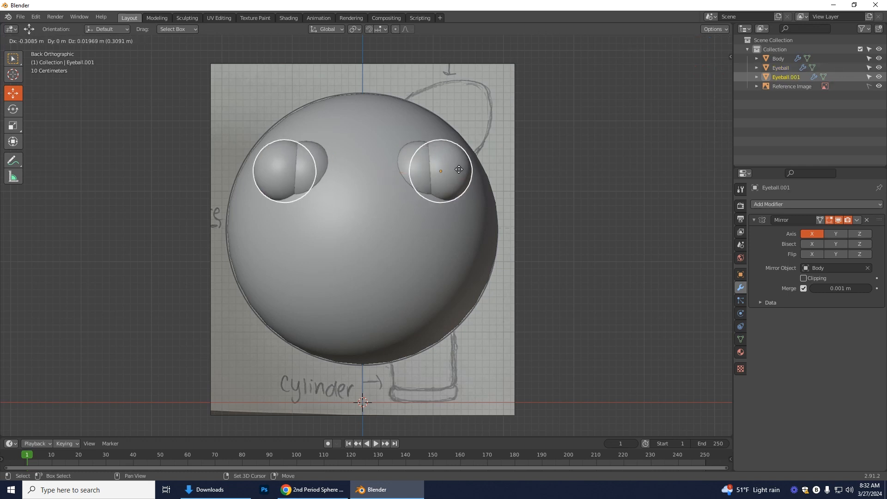
left_click(459, 169)
key("shift+d")
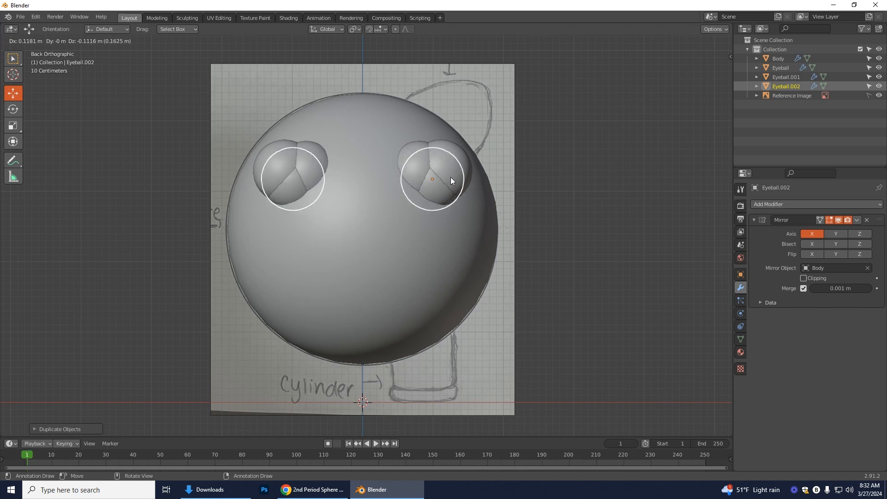
left_click(459, 169)
left_click_drag(436, 171, 454, 174)
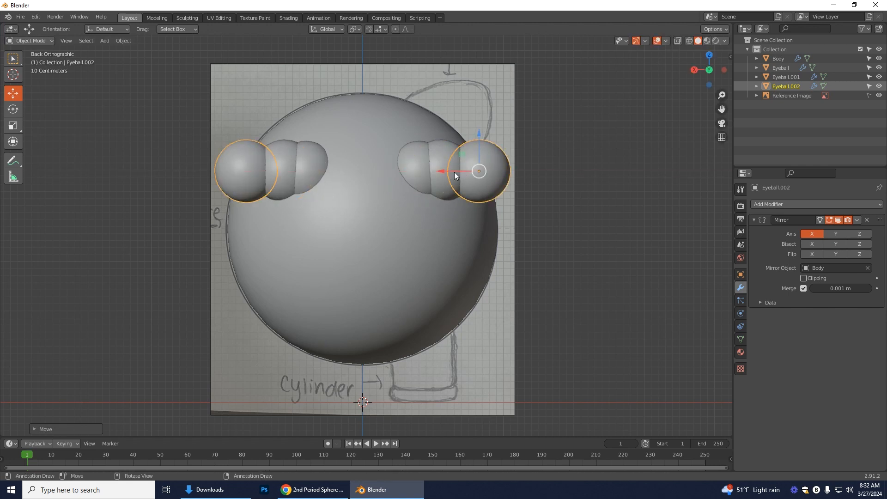
key("x")
left_click(437, 181)
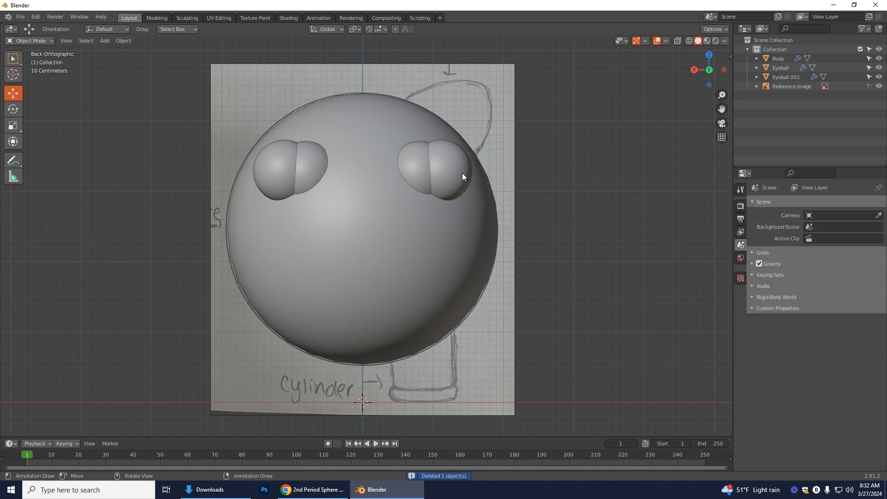
- Scale Eyeball.001 down to the size of the sketched pupil and move it onto the pupil, using X-ray display as a guide
left_click(461, 173)
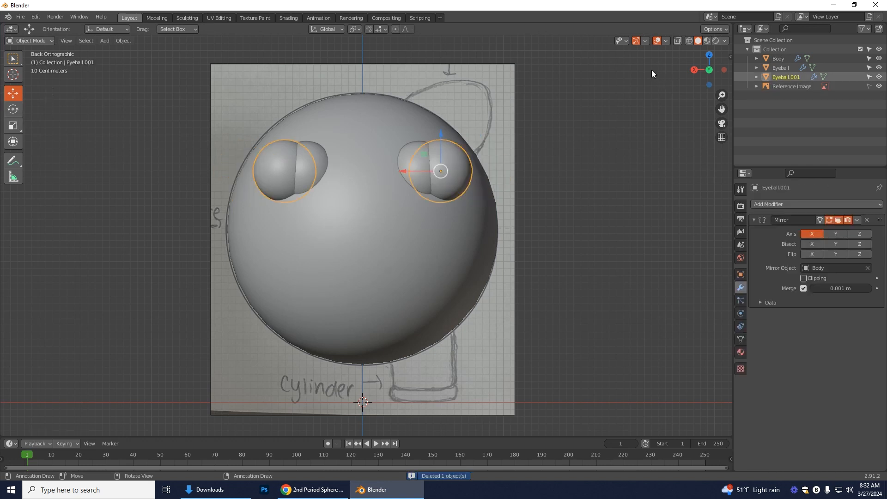
left_click(677, 41)
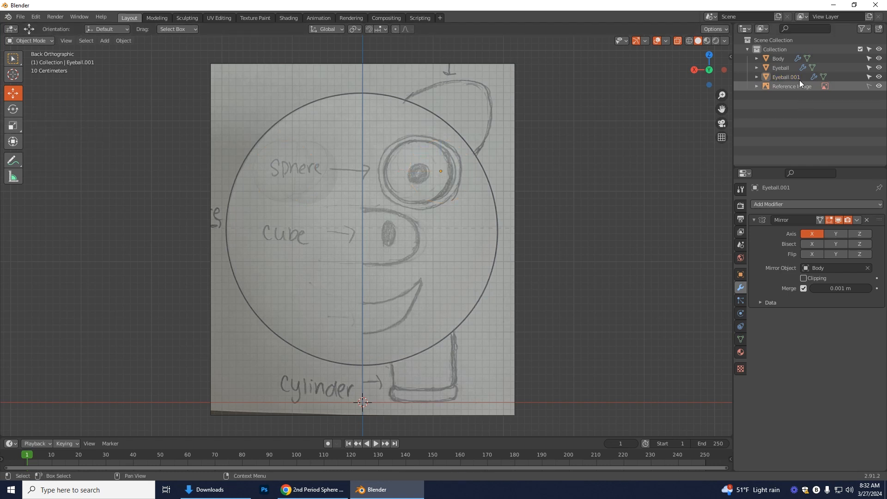
left_click(785, 77)
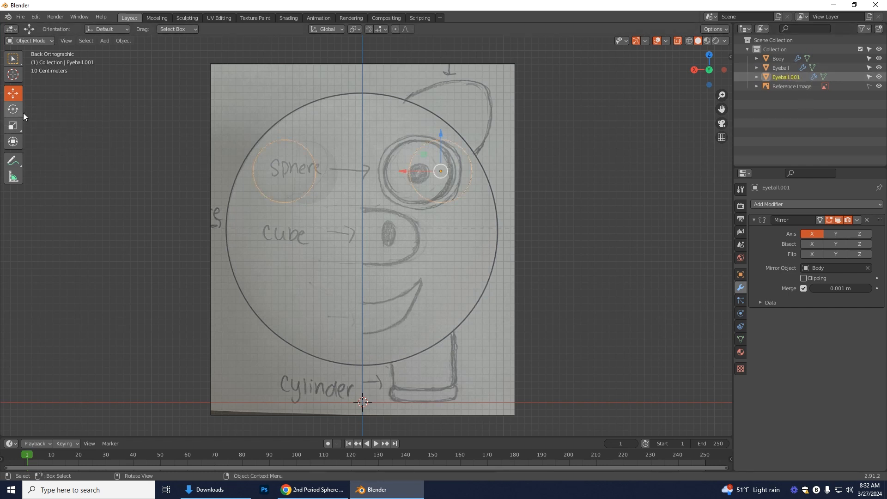
left_click(13, 126)
left_click_drag(461, 197, 392, 172)
left_click(13, 92)
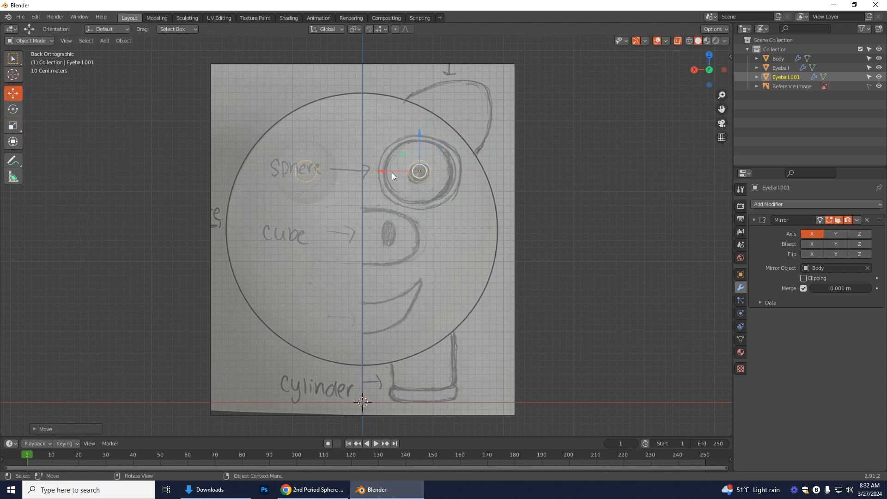
left_click_drag(421, 137, 420, 139)
- Turn off X-ray display and move the pupil sphere forward along Y so it protrudes from the front of the eyeball
left_click(676, 41)
middle_click_drag(635, 217, 555, 240)
left_click_drag(296, 180, 274, 180)
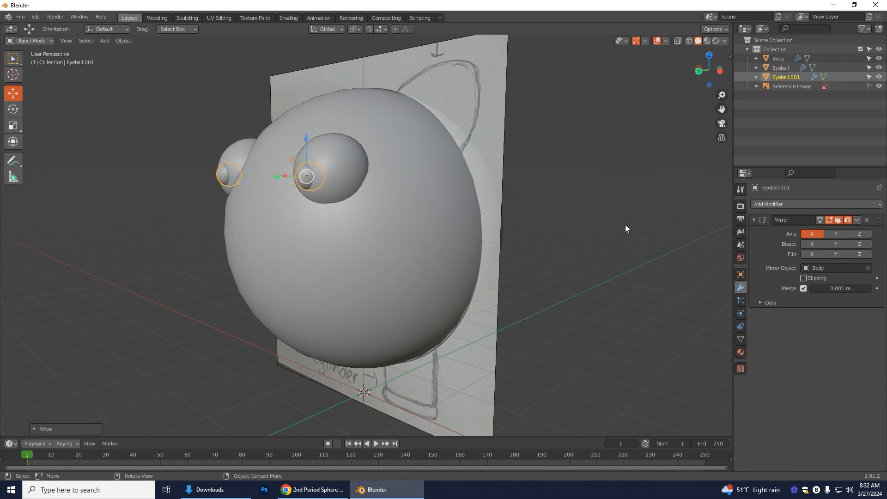
left_click(709, 83)
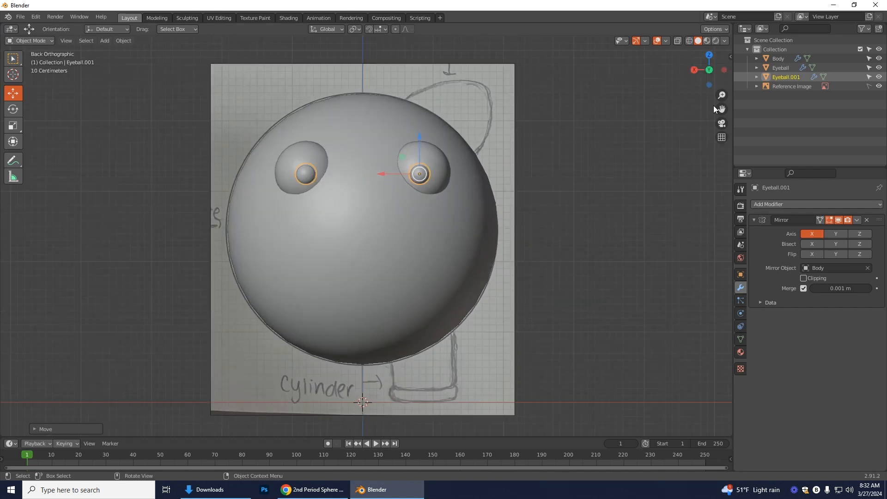
- Select the Eyeball and its pupil together in the back view and scale both up slightly
left_click(443, 173)
mouse_move(707, 224)
middle_mouse_down()
mouse_move(695, 238)
mouse_move(704, 238)
middle_mouse_up()
left_click(707, 66)
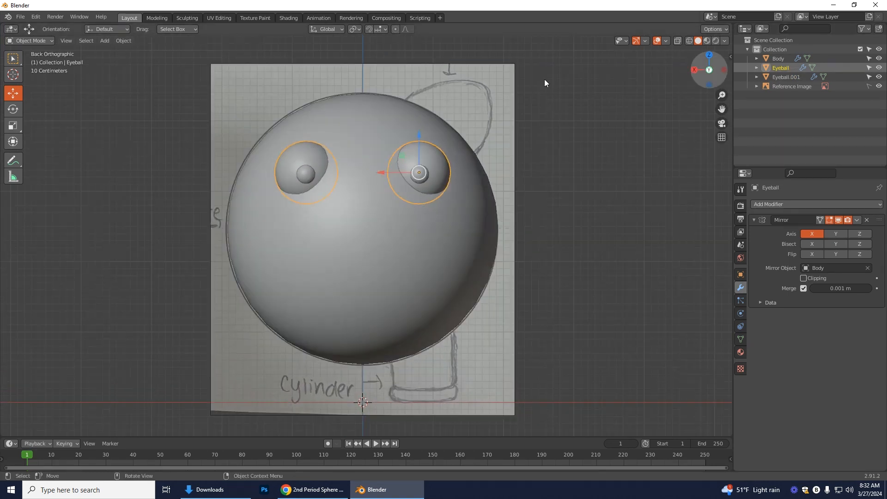
left_click(13, 125)
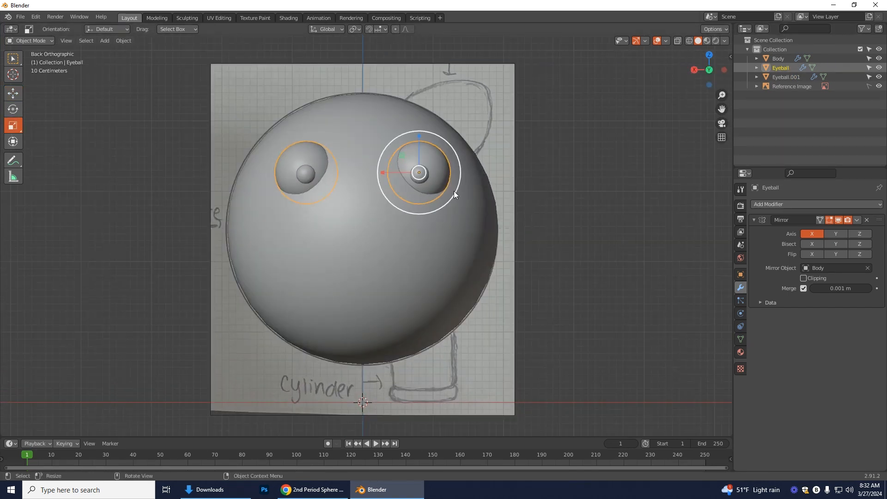
left_click(665, 193)
left_click(420, 179)
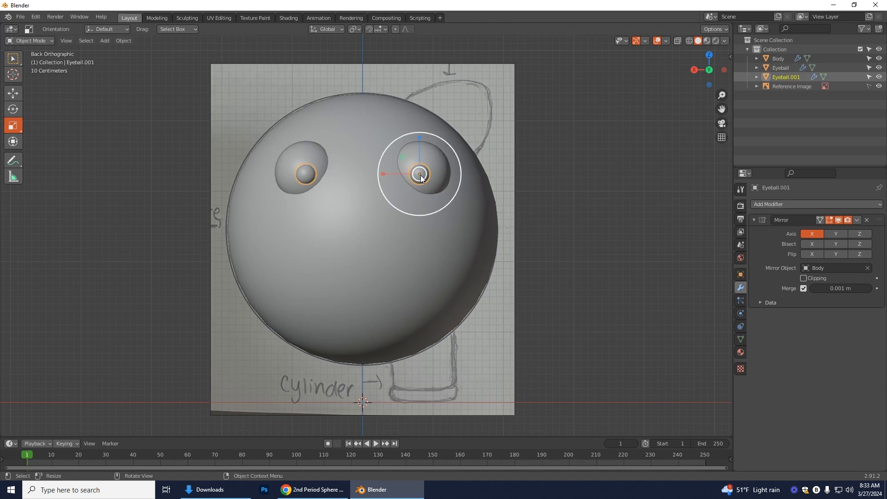
left_click(435, 177, "shift")
left_click_drag(429, 212, 434, 223)
key("alt+a")
- Move the pupil sphere slightly upward along Z on the eyeball and return to the back view
left_click(420, 176)
left_click(14, 94)
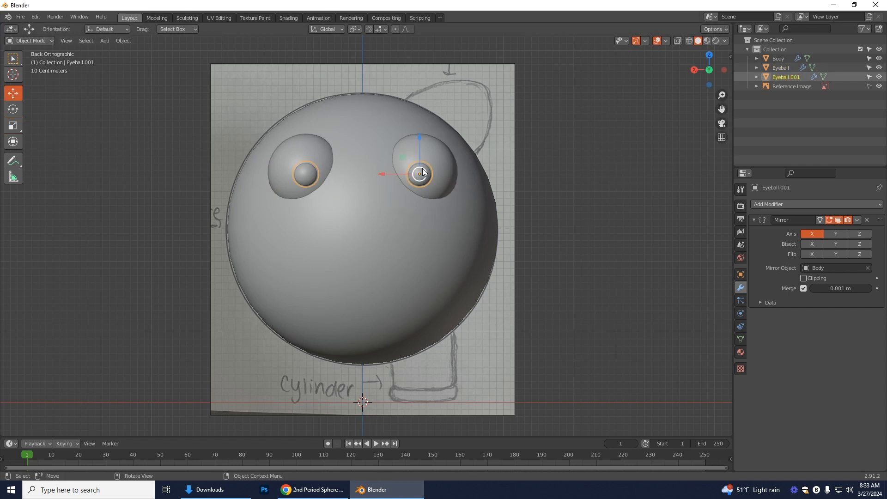
middle_click_drag(568, 186, 653, 210)
left_click_drag(317, 139, 317, 129)
middle_click_drag(583, 212, 613, 221)
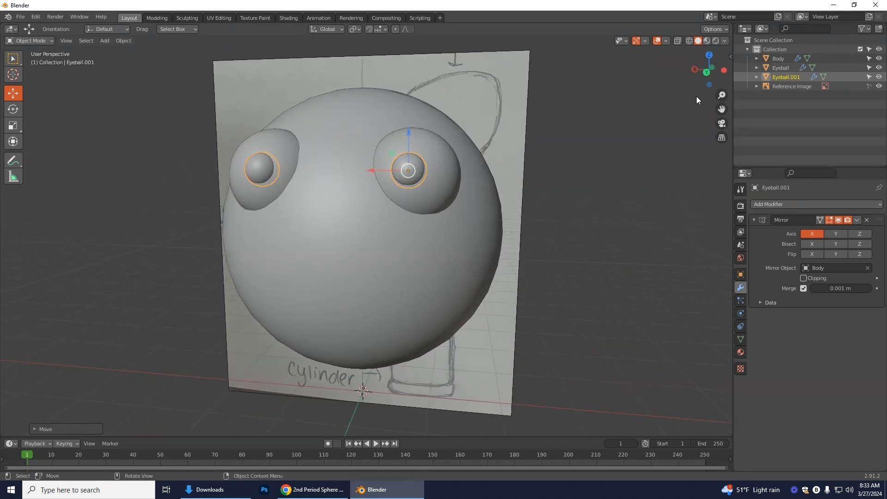
left_click(706, 73)
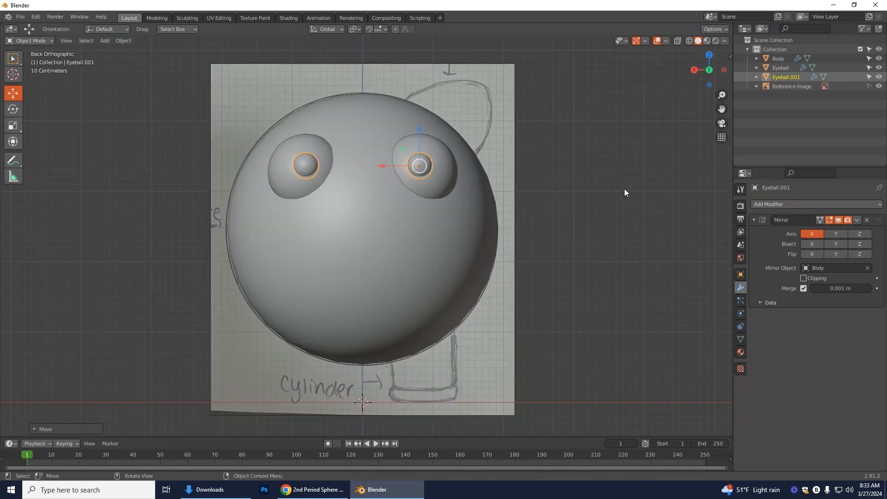
- Examine the eyes and pupils from several angles and against the reference sketch in X-ray display
scroll(624, 189, "up", 1)
left_click(657, 253)
middle_click_drag(658, 253, 630, 261)
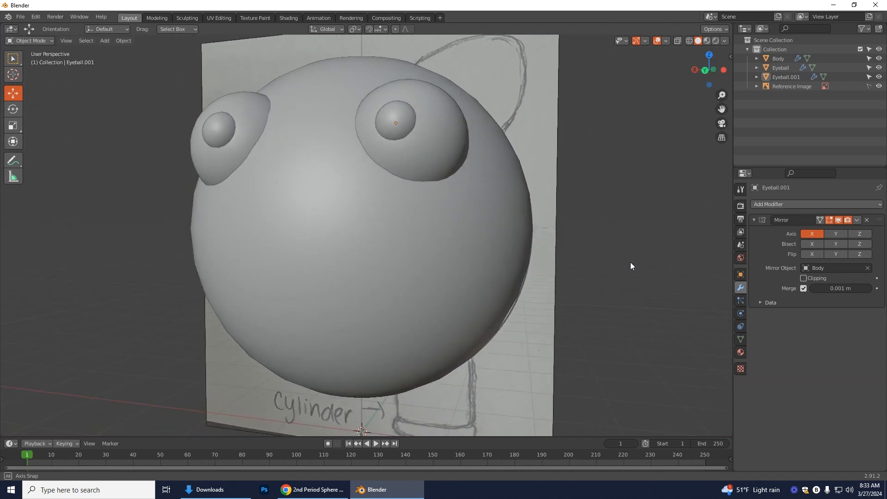
left_click(705, 70)
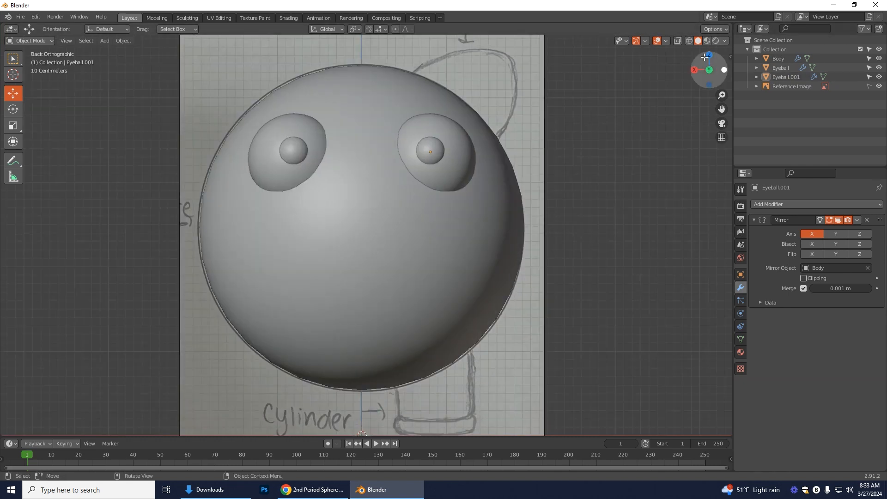
left_click(680, 41)
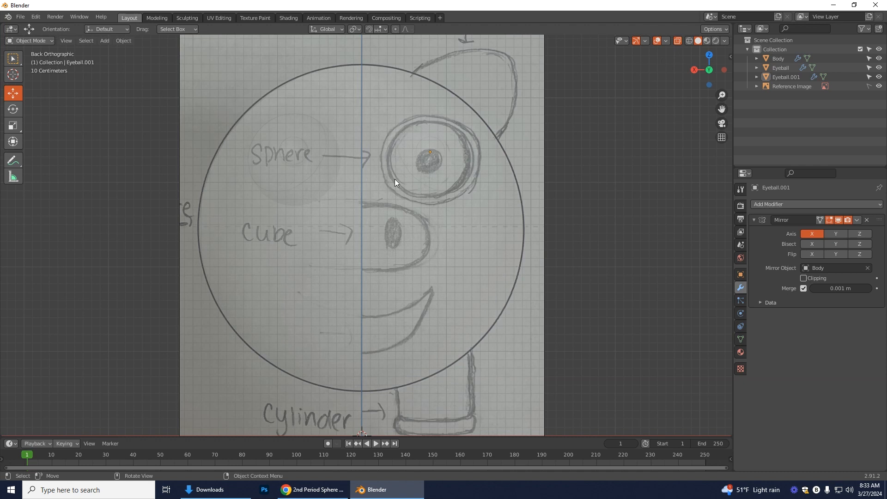
left_click(677, 41)
middle_click_drag(648, 149, 567, 222)
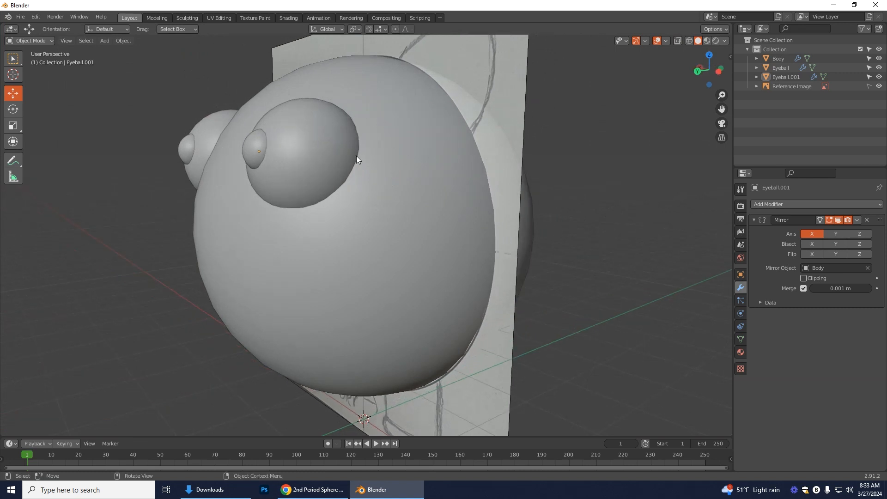
middle_click_drag(652, 178, 636, 200)
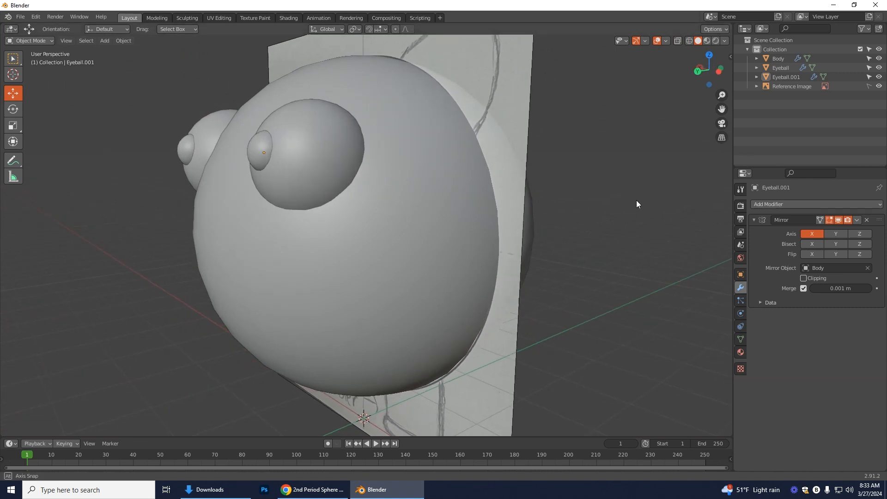
- Return to the back view and add a torus mesh for the rim around the eye
left_click(697, 71)
left_click(105, 41)
mouse_move(111, 51)
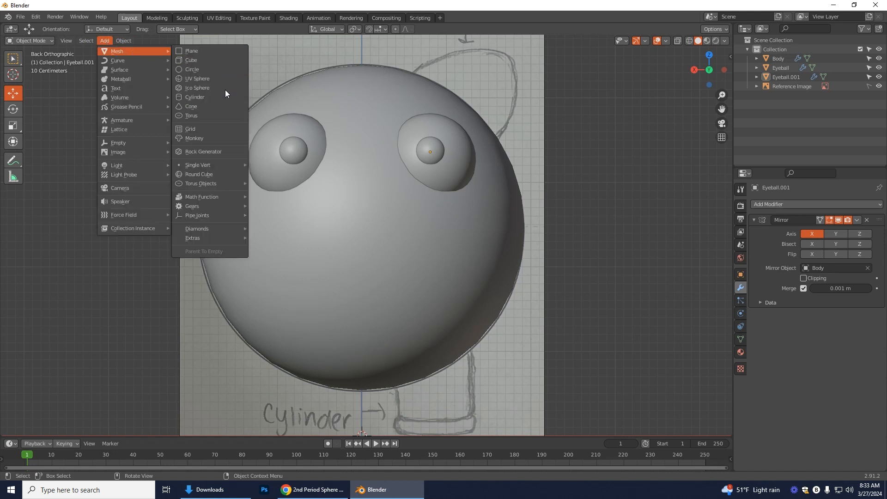
left_click(196, 116)
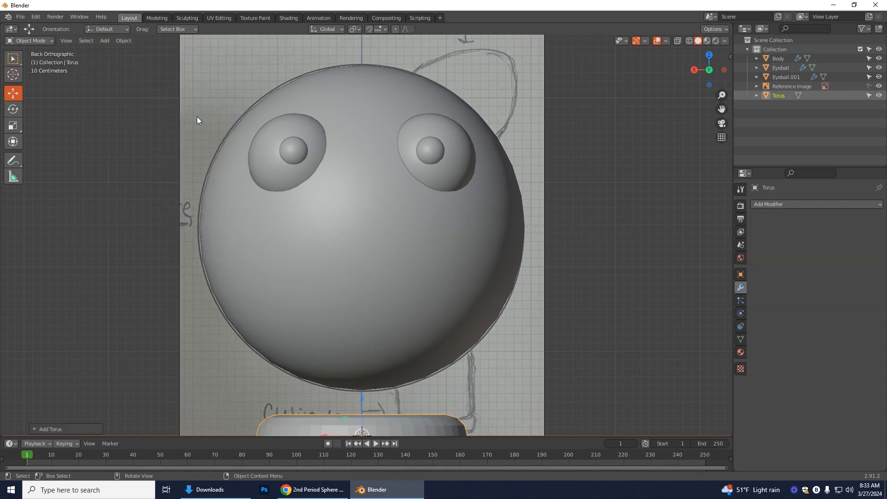
scroll(564, 281, "down", 2)
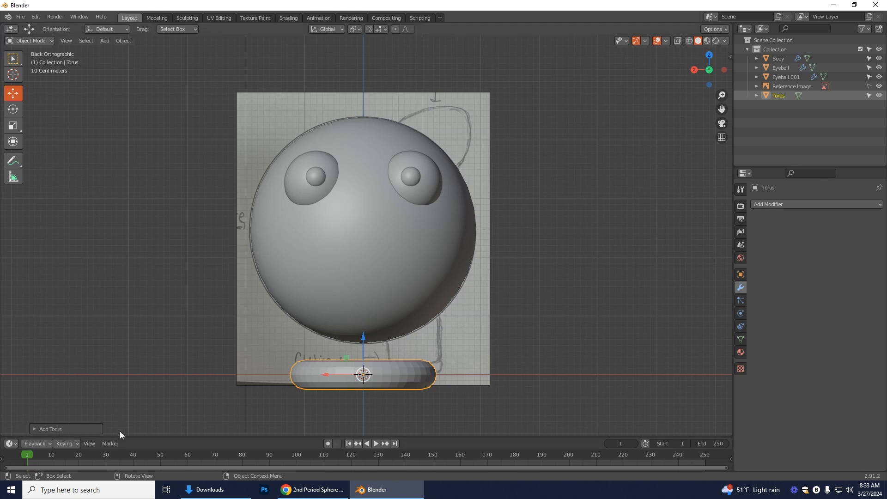
- Set the new torus's major radius to 0.98 m and its minor radius to 0.12 m
left_click(62, 429)
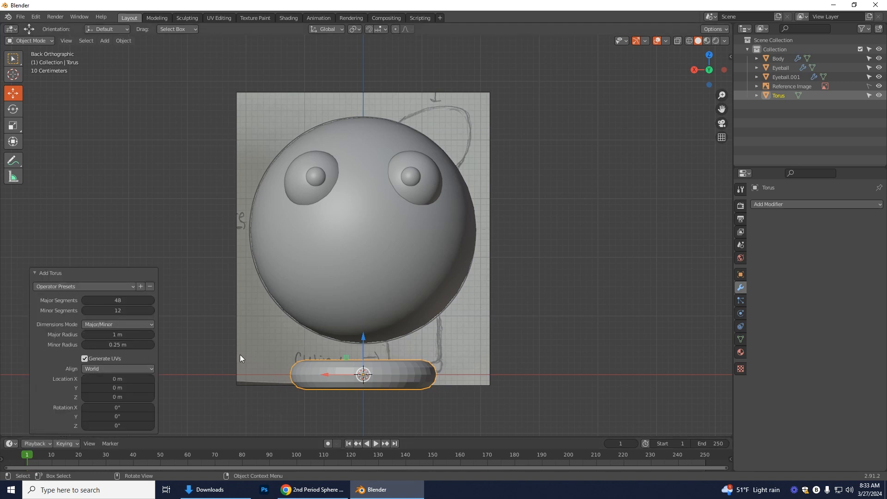
middle_click_drag(243, 339, 245, 370)
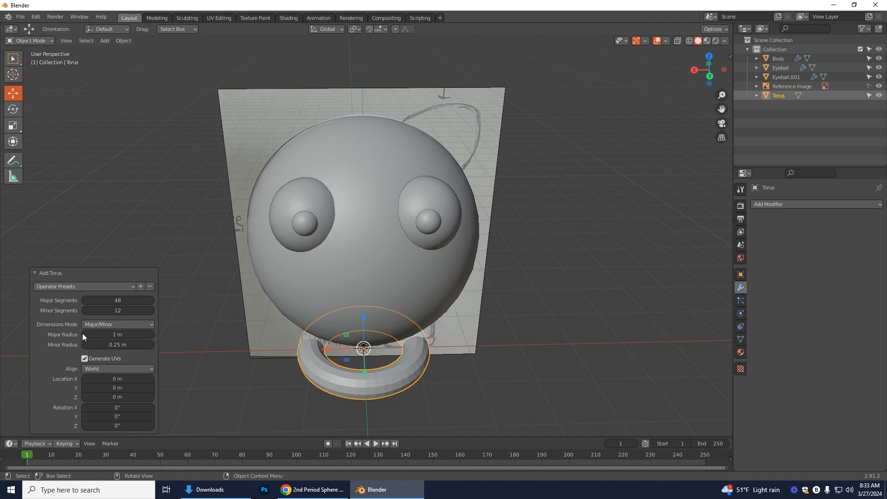
left_click(85, 334)
left_click(85, 334)
left_click(85, 344)
left_click(85, 345)
left_click(85, 345)
left_click(85, 345)
left_click(85, 344)
left_click(85, 344)
left_click(84, 345)
left_click(85, 344)
left_click(85, 345)
left_click(85, 345)
left_click(85, 345)
left_click(85, 345)
left_click(84, 344)
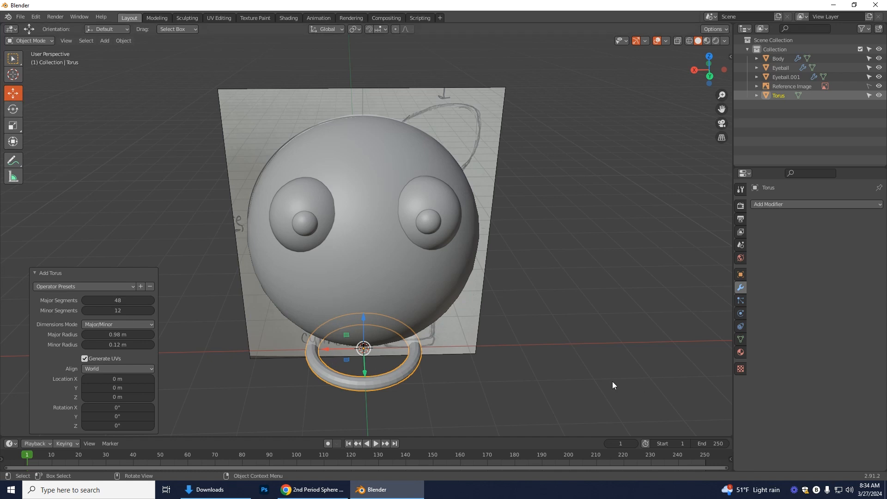
- Move the torus up and forward in front of the body and rotate it about 115° around X
left_click_drag(363, 338, 363, 226)
middle_click_drag(647, 372, 551, 373)
left_click_drag(330, 239, 309, 214)
left_click(13, 109)
key("shift+space")
key("g")
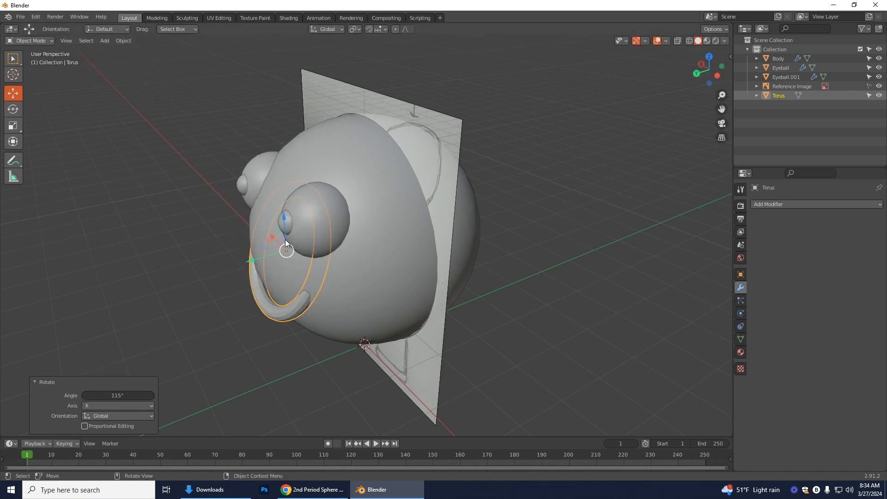
- Move the torus about -0.82 m along X and raise it along Z in front of the right-hand eyeball
left_click_drag(284, 237, 274, 218)
scroll(266, 210, "up", 2)
middle_click_drag(261, 204, 325, 206)
left_click(13, 125)
left_click(13, 93)
left_click_drag(315, 245, 350, 301)
left_click_drag(311, 279, 414, 281)
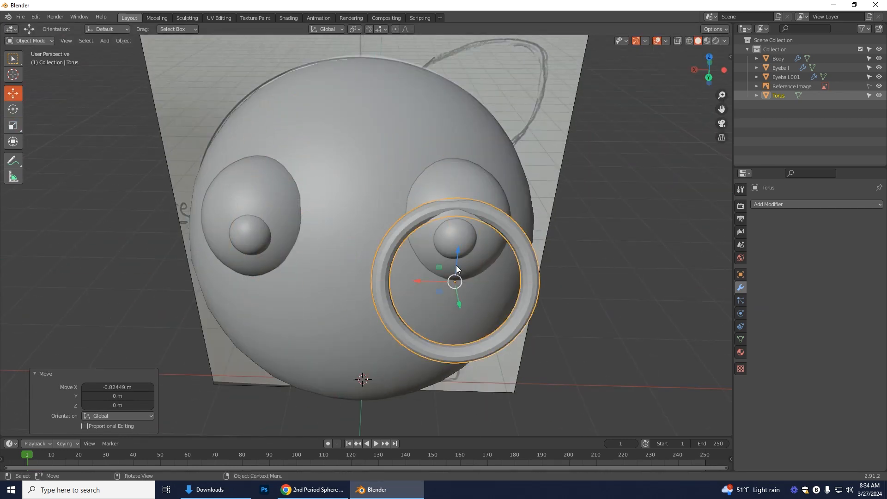
left_click_drag(453, 246, 452, 193)
- Slide the torus back along Y around the eyeball, lower it slightly along Z, and adjust its tilt
middle_click_drag(318, 204, 244, 208)
left_click_drag(188, 221, 225, 211)
left_click_drag(253, 172, 255, 197)
left_click(13, 109)
left_click_drag(239, 232, 253, 231)
left_click(13, 94)
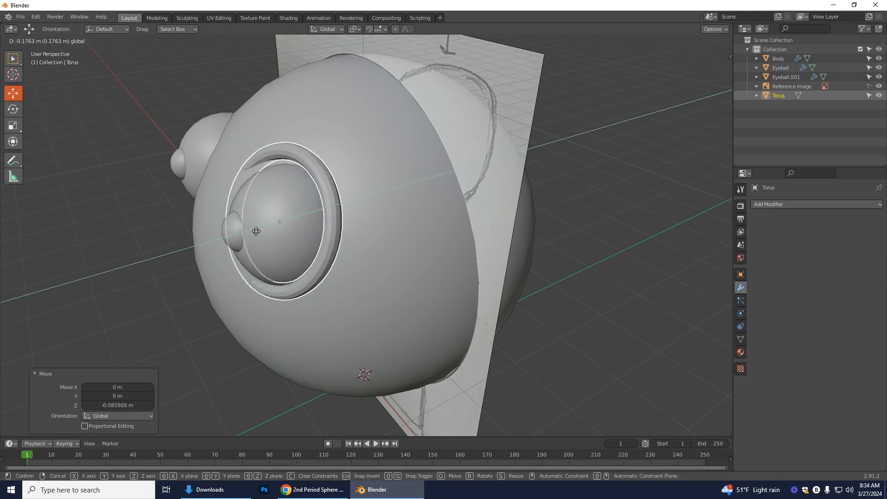
- Reposition and scale the torus to fit closely around the eyeball
middle_click_drag(296, 250, 364, 259)
left_click(388, 278)
left_click(13, 125)
left_click_drag(381, 277, 387, 240)
left_click(395, 298)
left_click(13, 94)
left_click(13, 109)
middle_click_drag(427, 375, 448, 360)
left_click(13, 125)
left_click_drag(437, 167, 436, 171)
- Shift the torus along Y toward the body and check its fit around the eyeball from the front
middle_click_drag(466, 323, 393, 323)
left_click(12, 93)
left_click_drag(326, 169, 339, 171)
middle_click_drag(384, 330, 448, 335)
left_click(610, 296)
scroll(600, 291, "up", 3)
mouse_move(596, 286)
middle_mouse_down()
mouse_move(525, 310)
mouse_move(596, 296)
middle_mouse_up()
scroll(596, 295, "down", 3)
- Fine-tune the torus's size, lower it about 0.043 m along Z, and return to the back view
left_click(498, 106)
left_click(13, 126)
left_click_drag(474, 144, 473, 144)
middle_click_drag(480, 296, 406, 300)
left_click(13, 94)
left_click_drag(296, 176, 296, 183)
key("ctrl+KP_1")
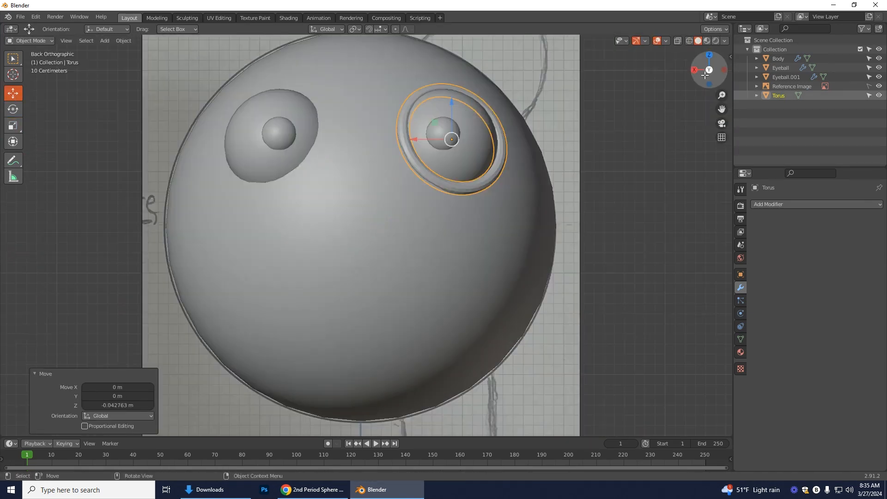
- Shade the torus smooth and mirror it along X with a Mirror modifier using Body as the mirror object
right_click(479, 184)
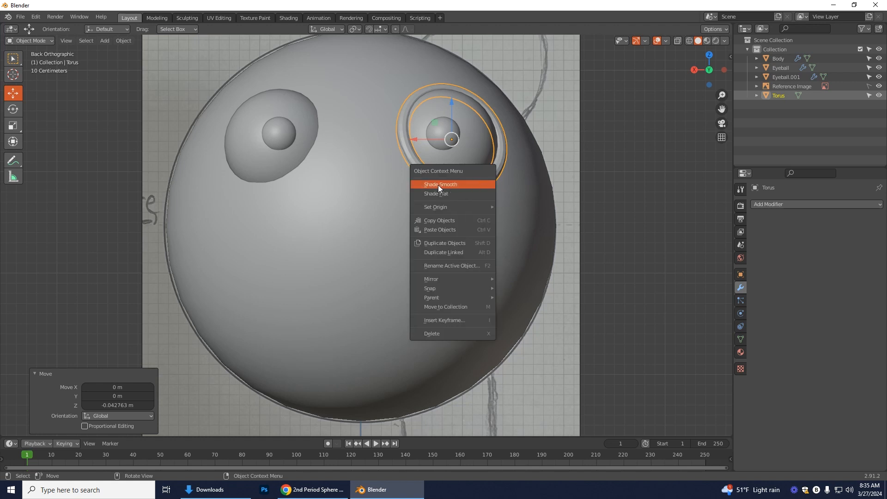
left_click(442, 182)
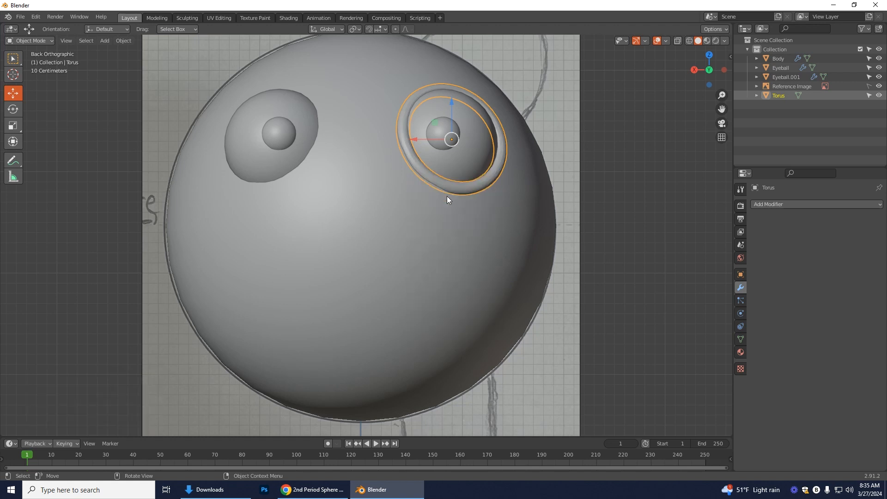
left_click(772, 204)
left_click(699, 303)
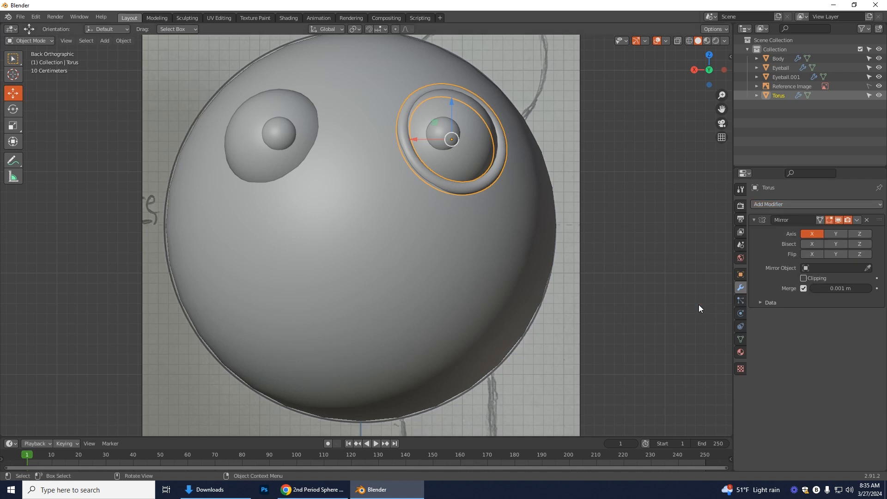
left_click(867, 268)
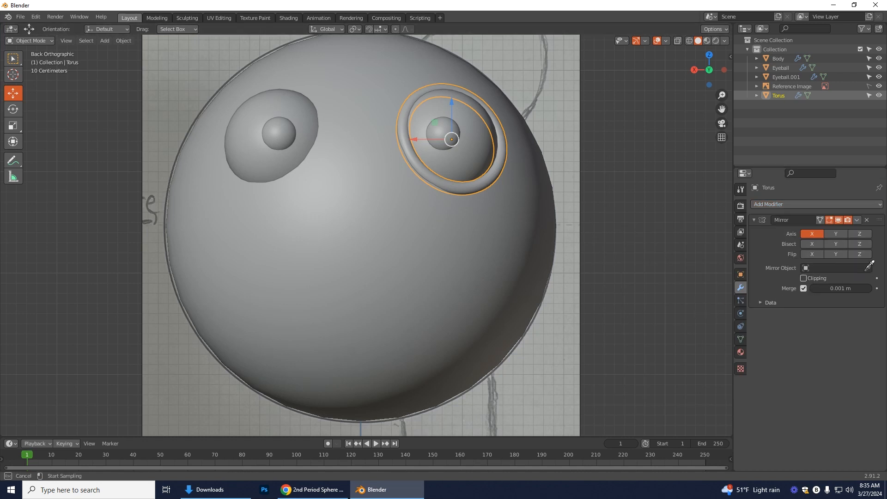
left_click(460, 250)
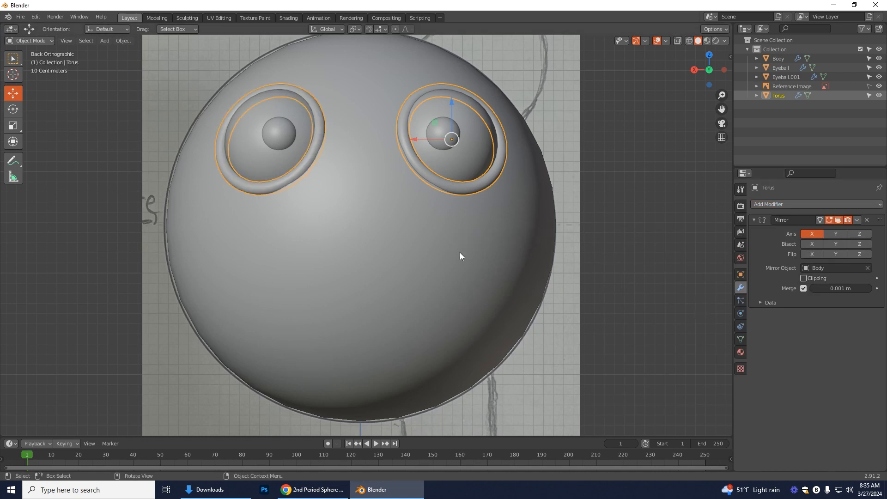
left_click(8, 60)
left_click(587, 259)
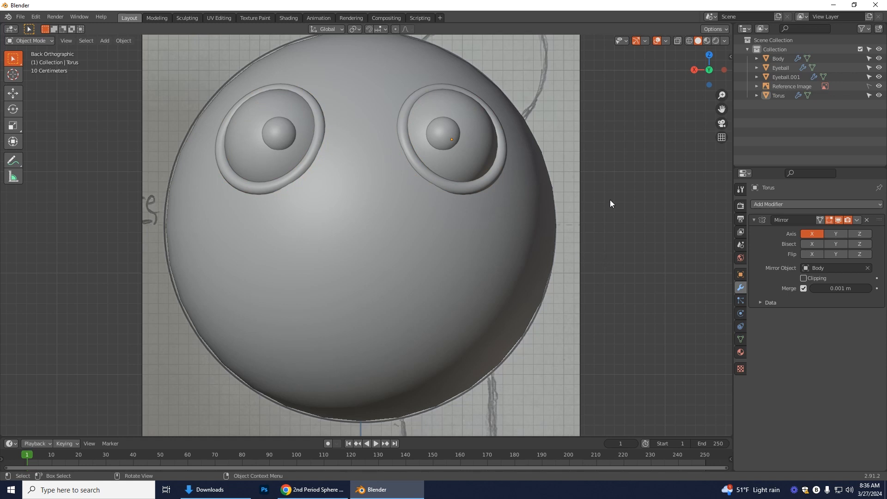
- Compare the eye rims, pupils and snout area with the reference sketch in X-ray display and examine the eye from the side
left_click(678, 41)
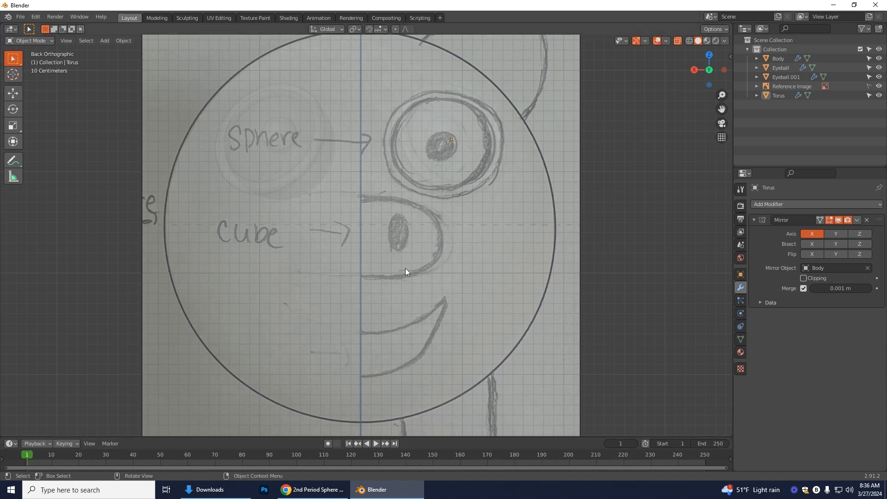
scroll(603, 356, "down", 1)
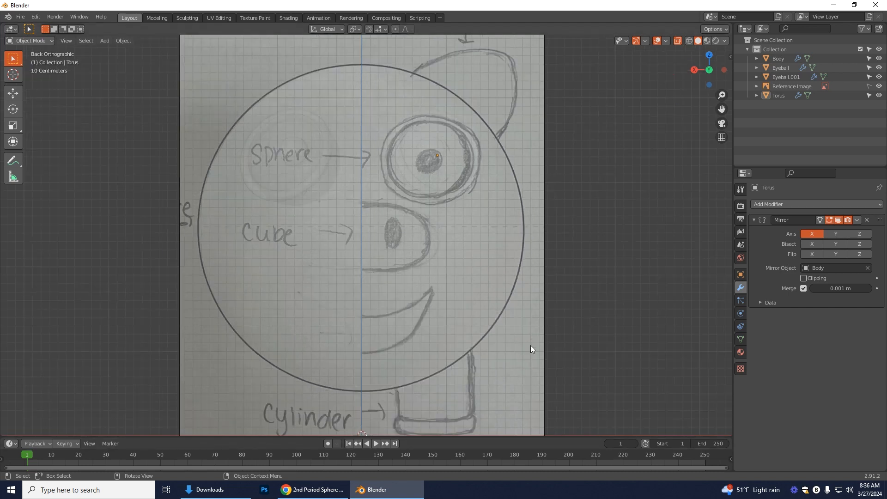
scroll(541, 296, "up", 2)
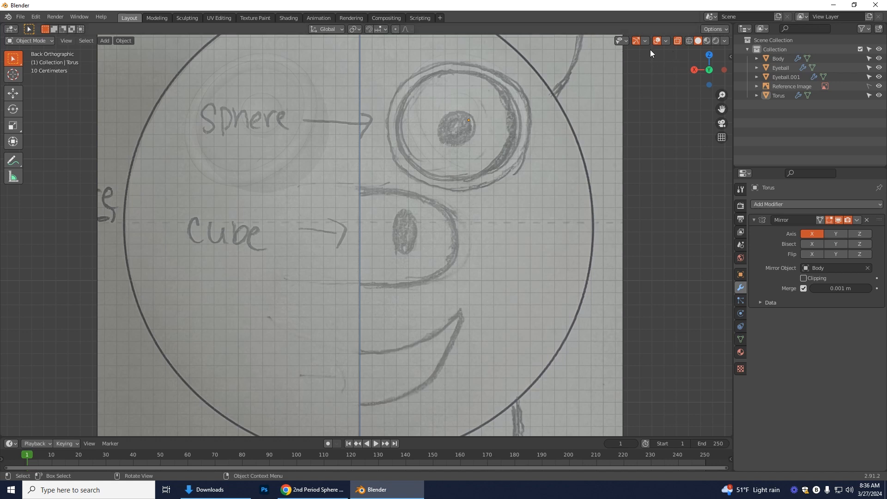
left_click(677, 40)
middle_click_drag(649, 219, 251, 193)
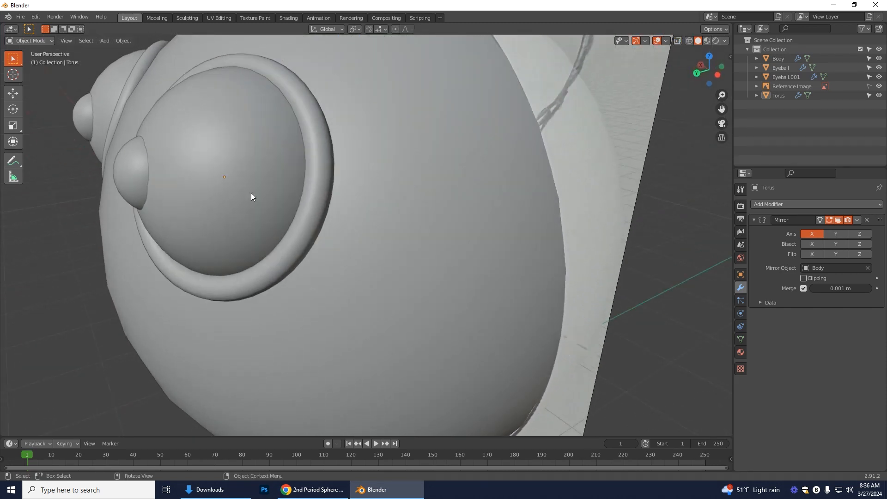
left_click(131, 186)
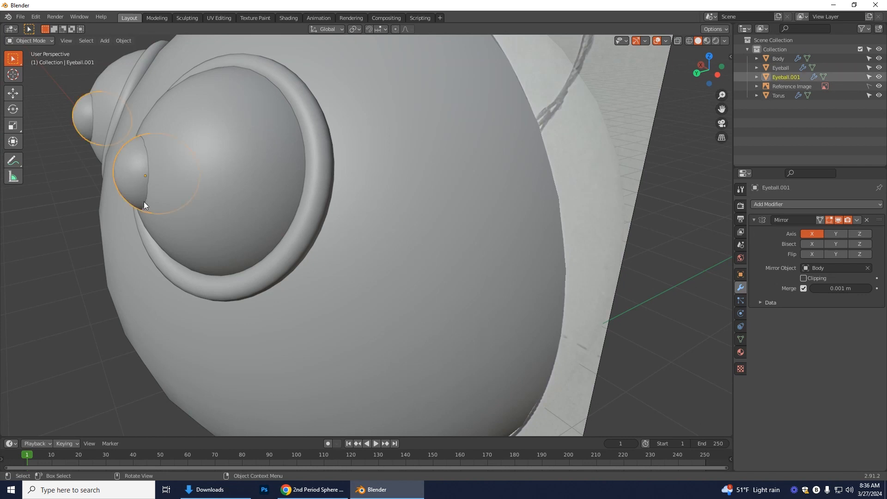
left_click(704, 81)
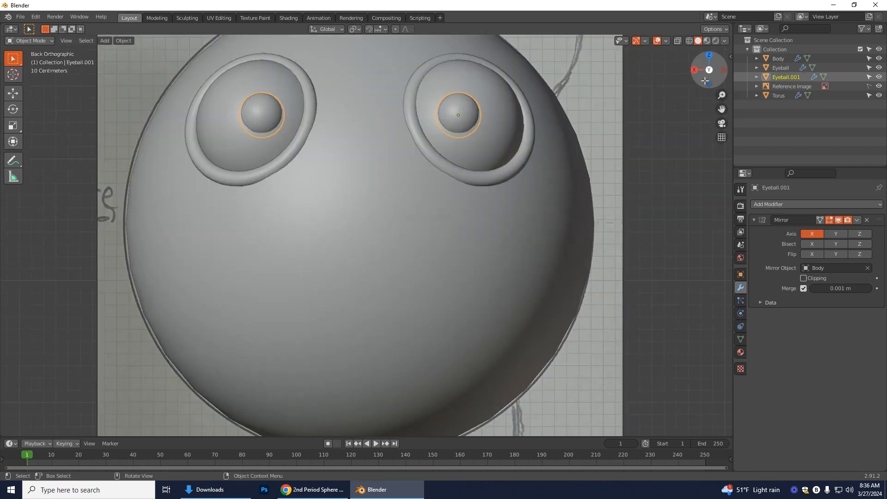
left_click(677, 40)
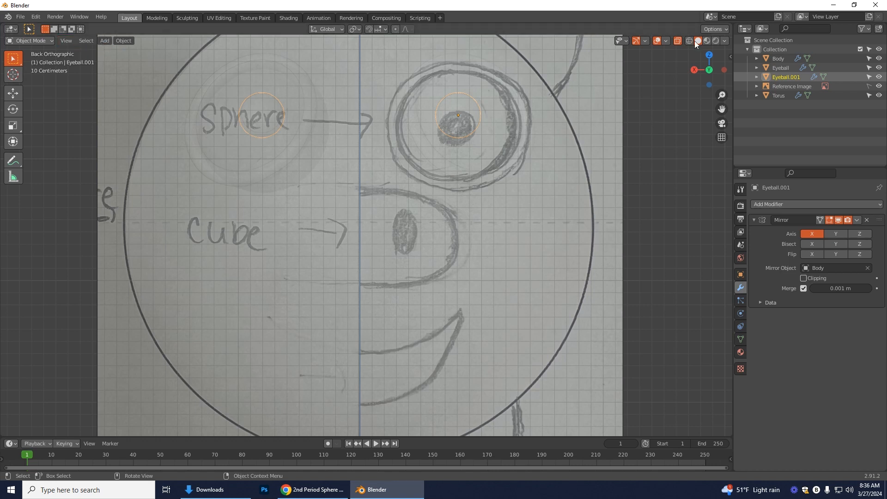
left_click(678, 40)
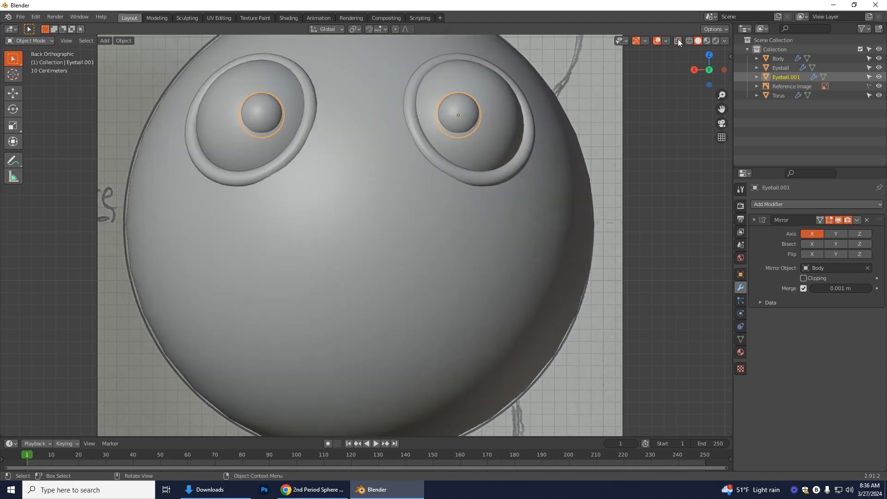
- Add a cube mesh for the snout and scale it to about 0.558 along Z in the back view
left_click(103, 41)
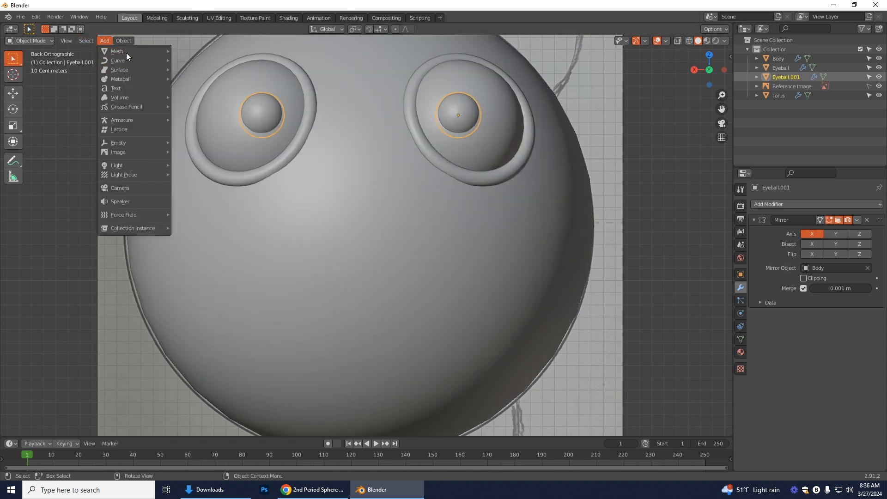
mouse_move(169, 50)
left_click(203, 60)
scroll(331, 169, "down", 4)
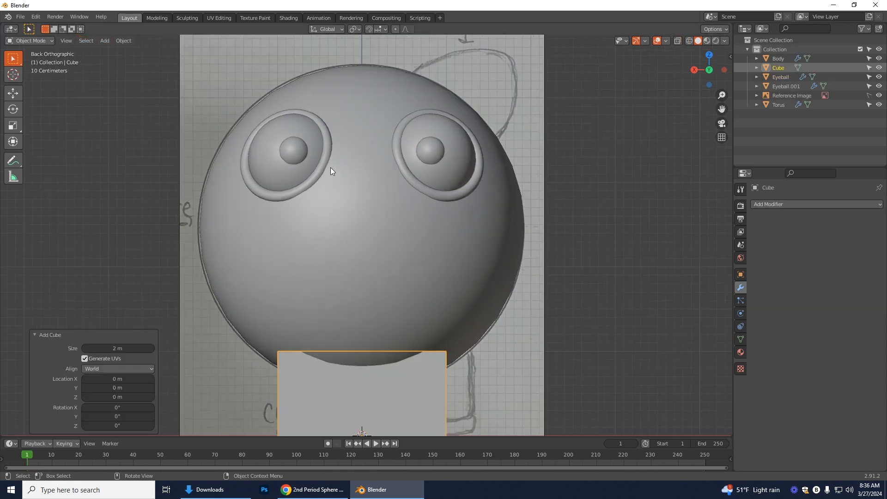
middle_click_drag(455, 384, 464, 386)
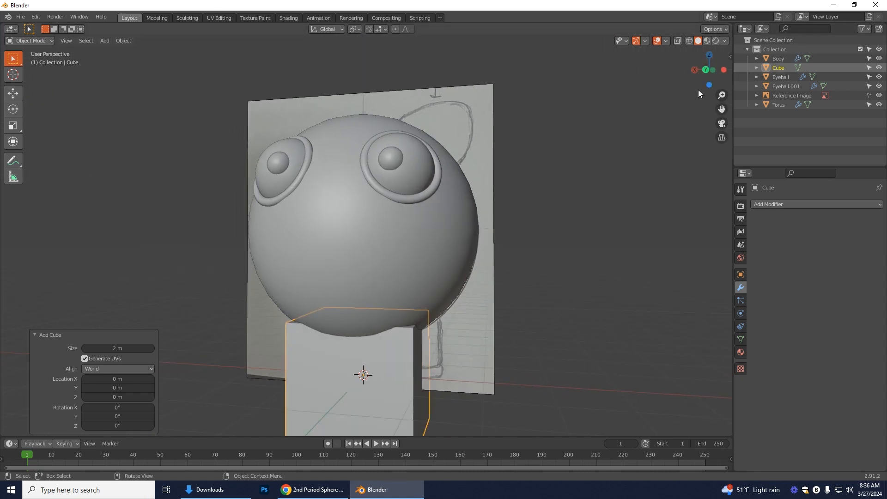
left_click(706, 70)
left_click(13, 125)
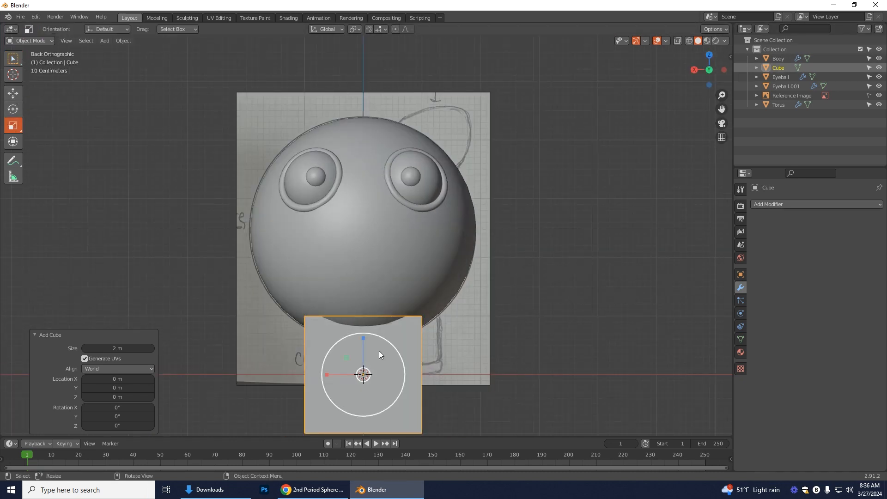
left_click_drag(362, 341, 362, 356)
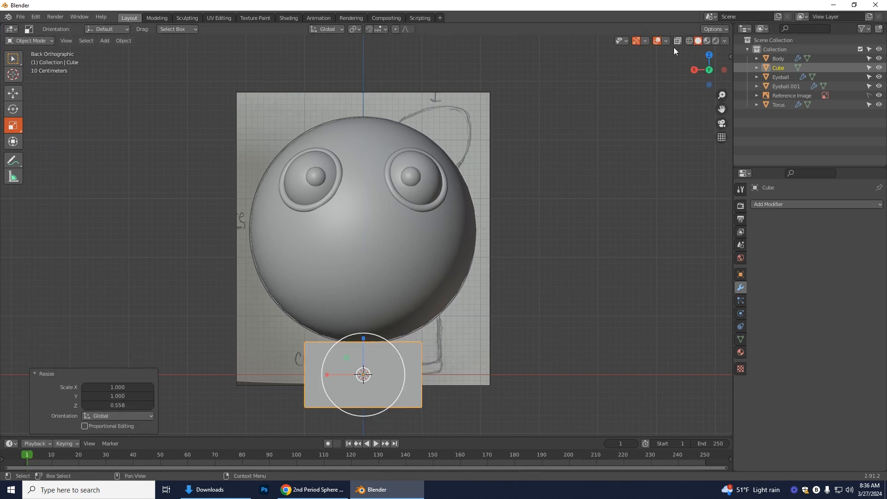
- Turn on X-ray display, raise the cube along Z to the sketched snout, and flatten it further to approximate the snout's height
left_click(677, 41)
left_click(13, 93)
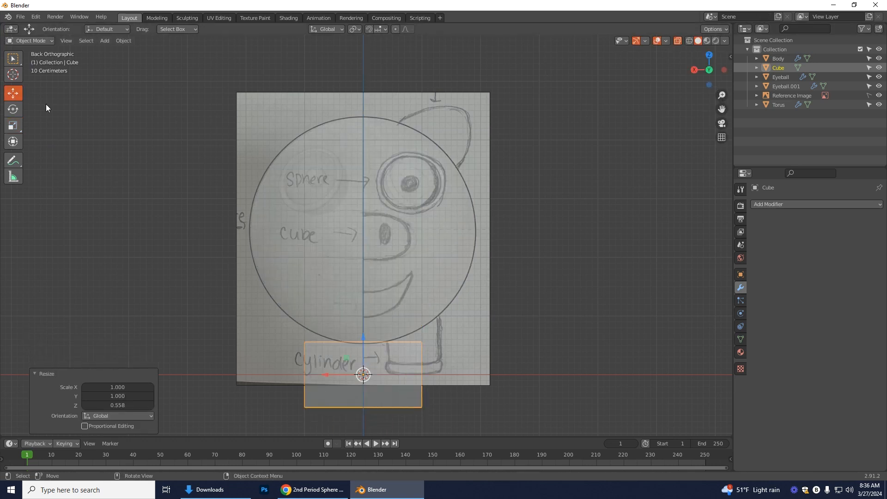
left_click_drag(366, 336, 365, 207)
left_click(13, 125)
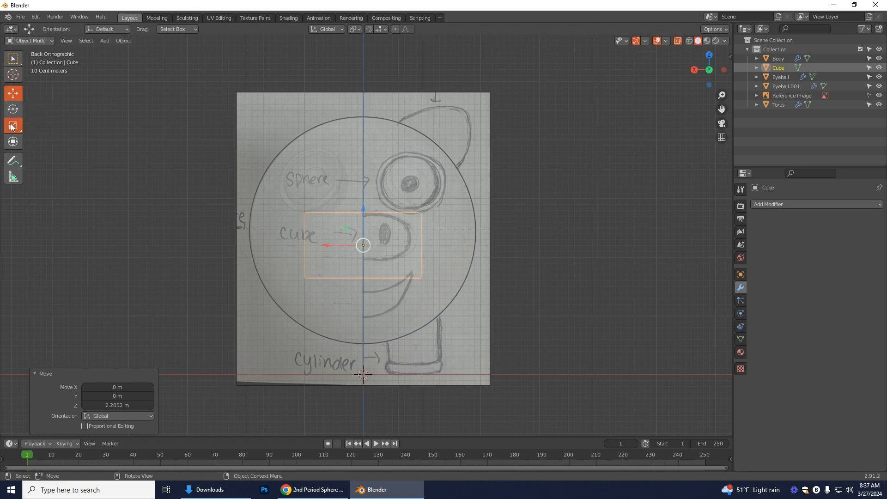
left_click_drag(363, 210, 365, 207)
left_click(13, 93)
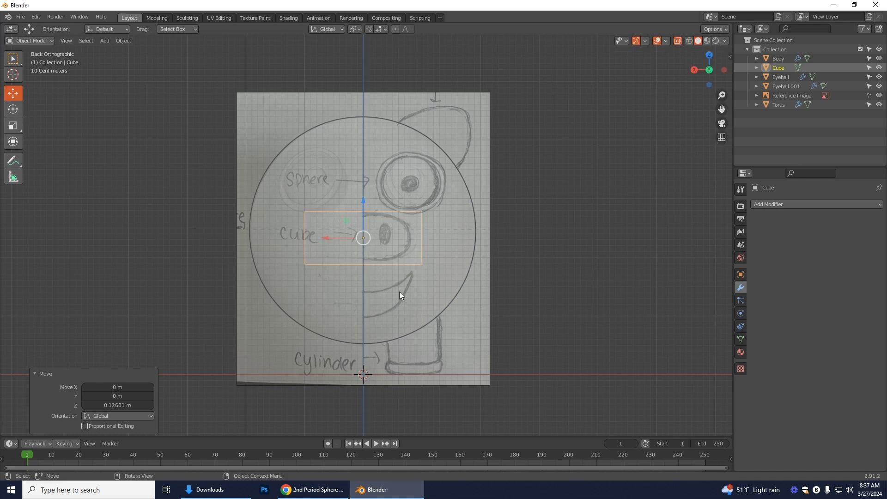
- Flatten the snout cube a little more along Z and raise it about 0.023 m to match the sketched snout's height
scroll(398, 291, "up", 4)
left_click(12, 124)
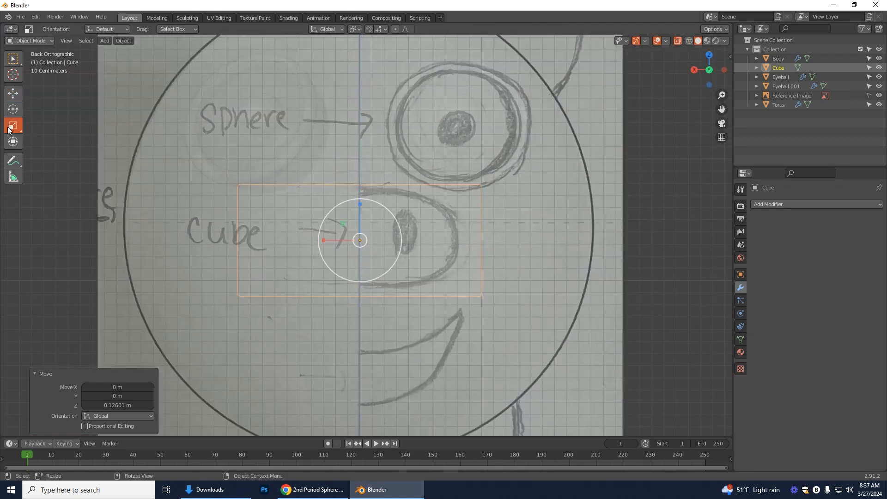
left_click_drag(361, 204, 360, 201)
left_click(8, 94)
- Scale the snout cube to 0.823 along X to match the width of the sketched snout
left_click(14, 127)
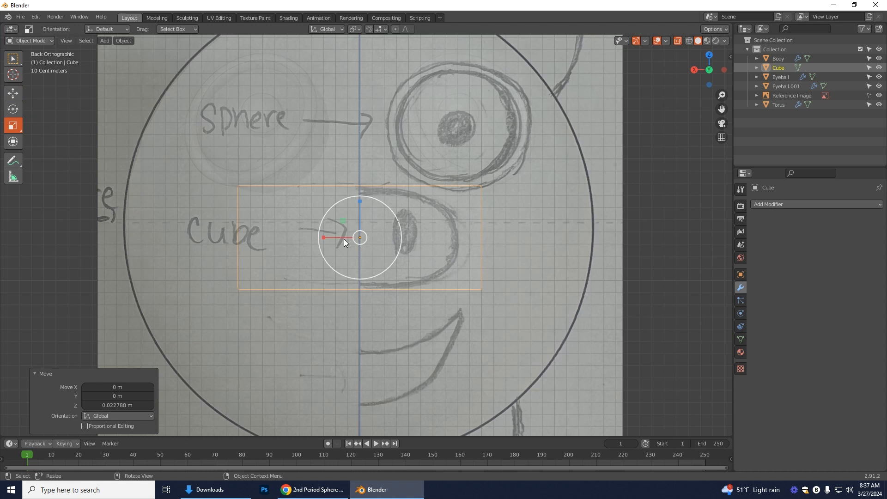
left_click_drag(329, 237, 334, 237)
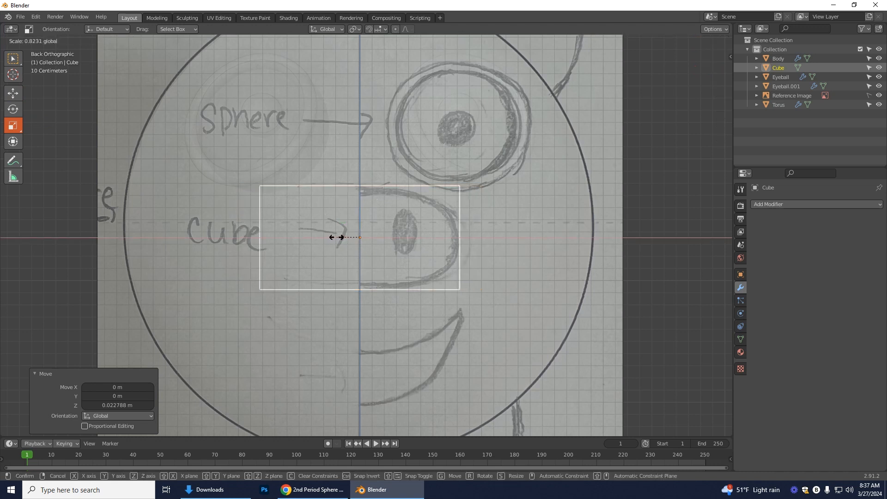
left_click_drag(336, 237, 336, 236)
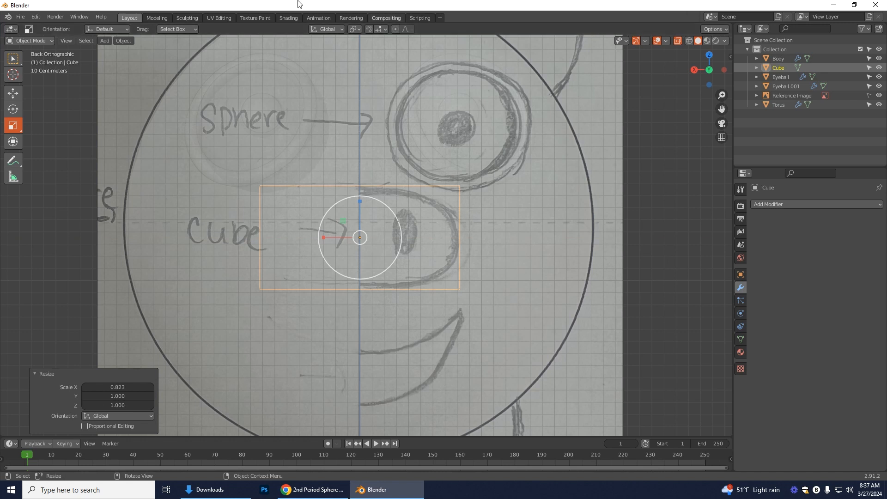
- Move the snout cube about 1.154 m along Y so it protrudes from the face
mouse_move(702, 64)
left_mouse_down()
mouse_move(677, 41)
mouse_move(633, 238)
mouse_move(583, 245)
mouse_move(453, 209)
left_mouse_up()
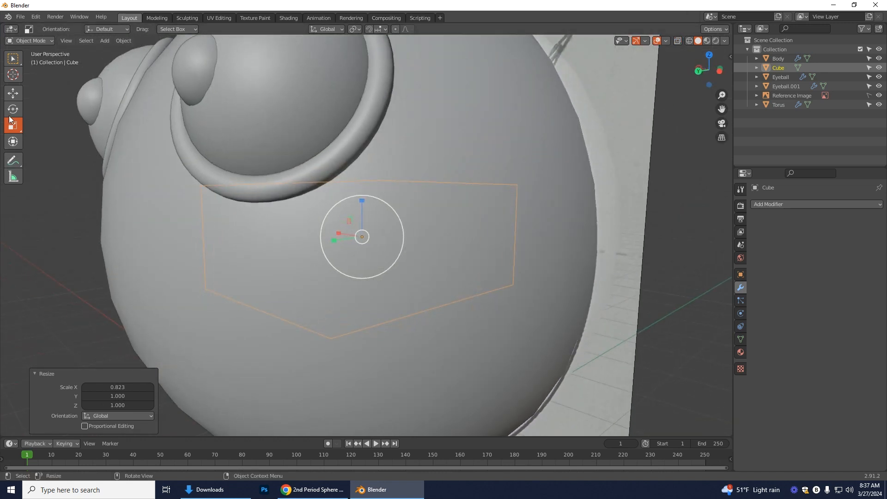
left_click(14, 94)
left_click_drag(335, 240, 206, 265)
middle_click_drag(390, 341, 364, 342)
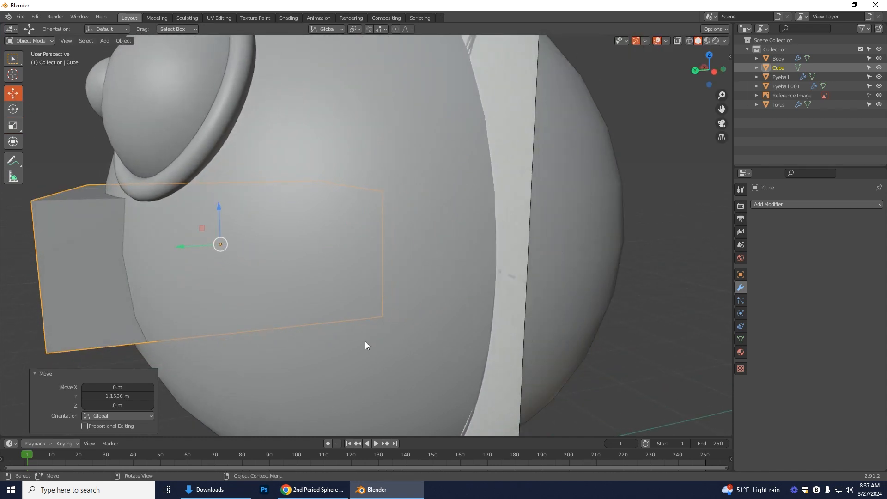
- Scale the snout cube along Y and move it about 0.514 m farther out from the face
left_click(17, 125)
left_click_drag(189, 244, 113, 245)
left_click(7, 92)
middle_click_drag(261, 275, 235, 282)
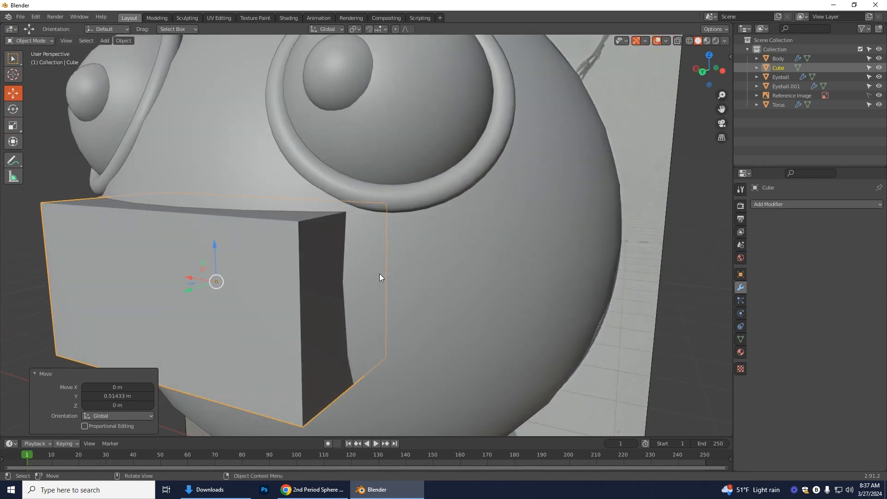
left_click_drag(195, 294, 191, 294)
- Edit the cube's mesh in X-ray back view and add one vertical loop cut through its centre
left_click(41, 41)
left_click(37, 61)
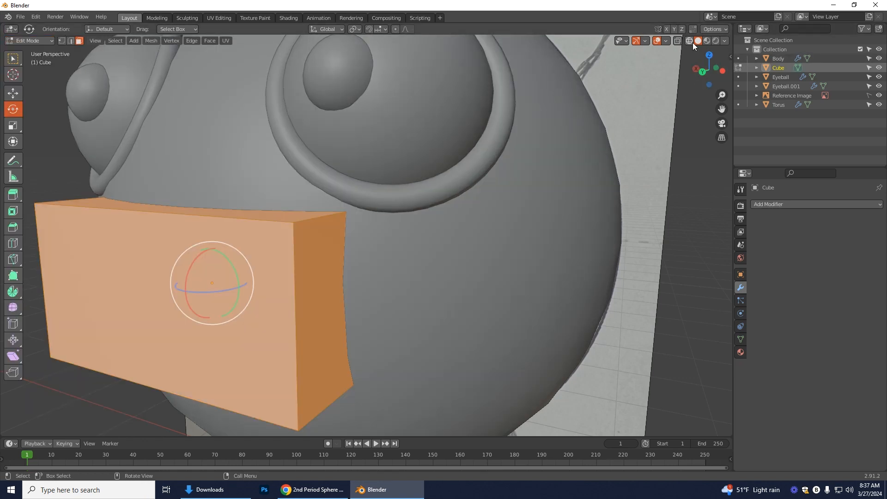
left_click(678, 40)
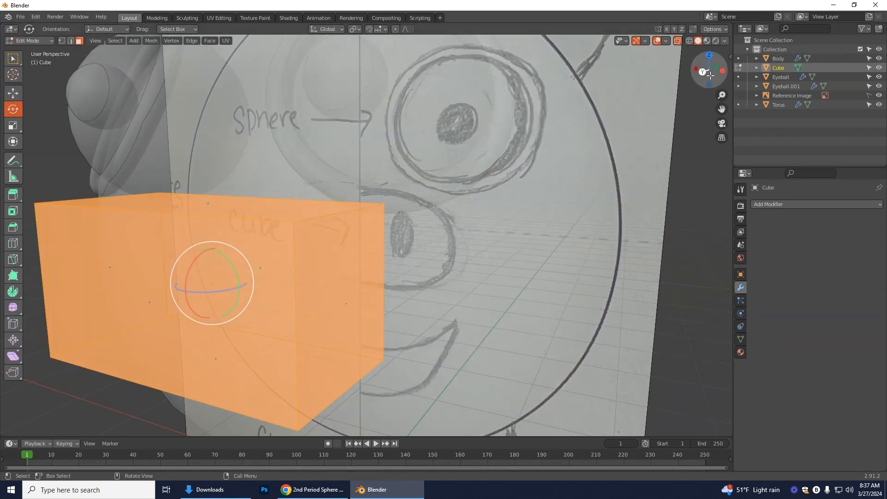
left_click(709, 70)
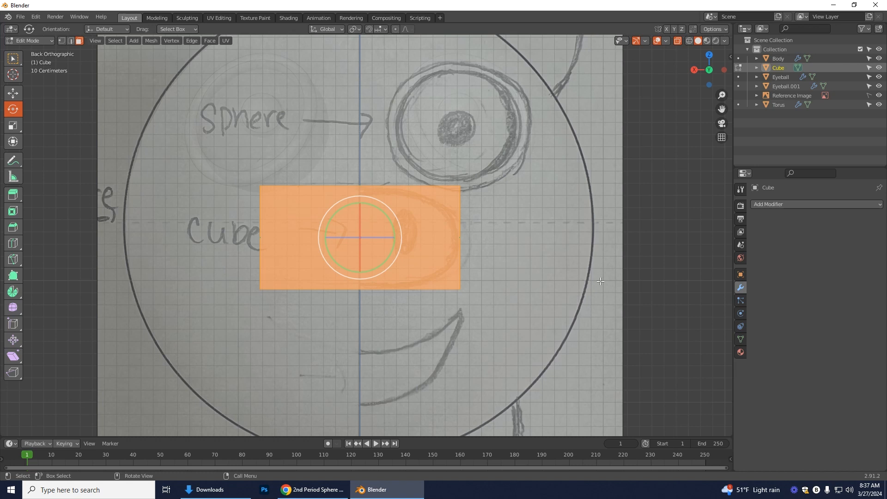
scroll(404, 302, "up", 2)
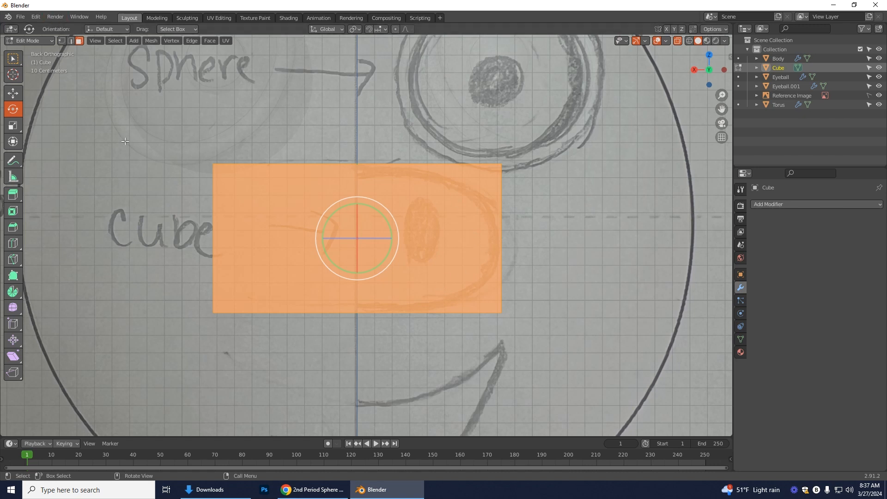
left_click(10, 248)
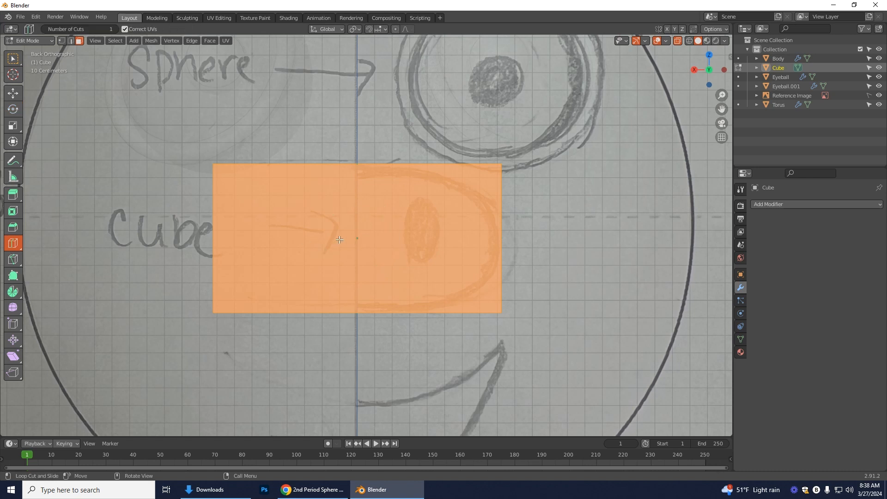
left_click(353, 170)
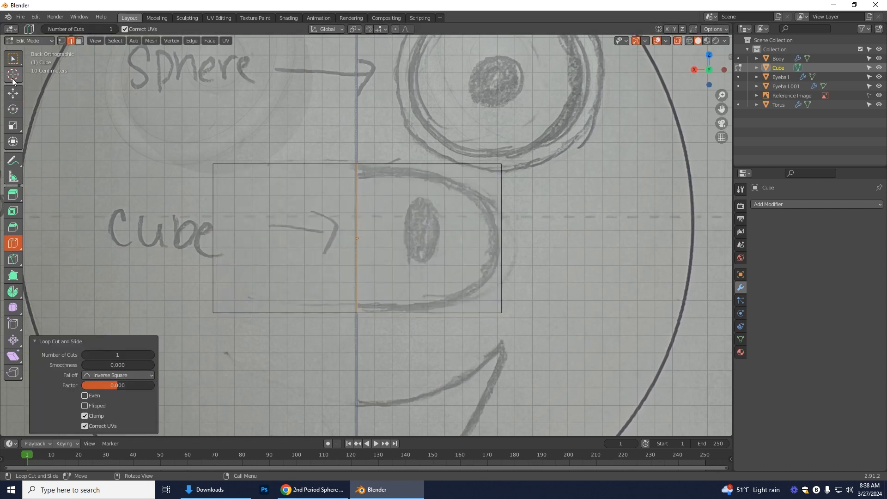
- Select the faces of the cube half opposite the sketched snout outline and delete them
left_click(13, 58)
left_click(79, 41)
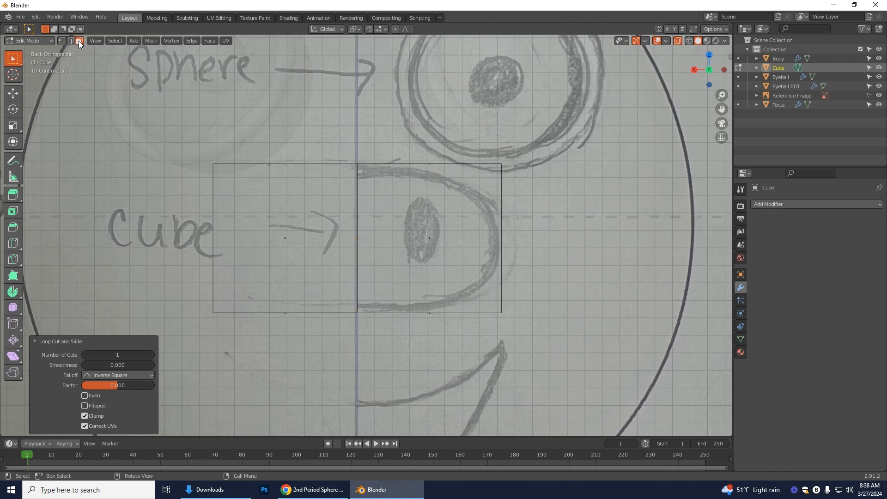
left_click_drag(170, 114, 356, 404)
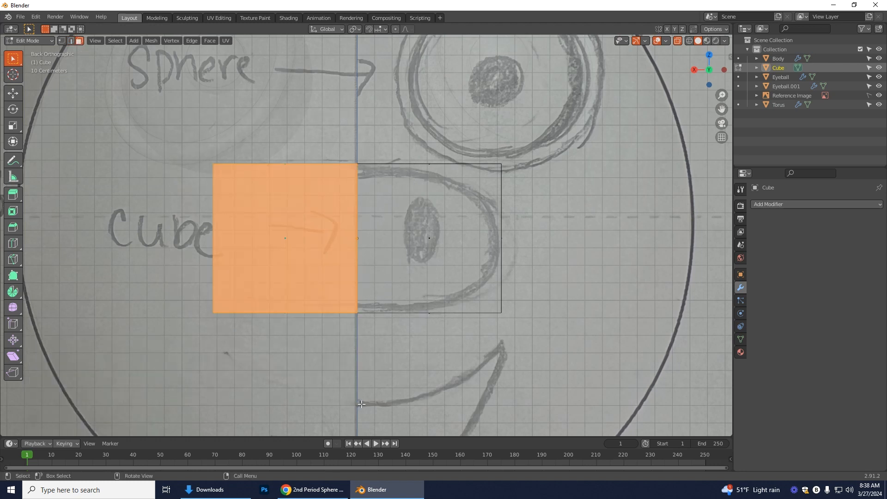
key("x")
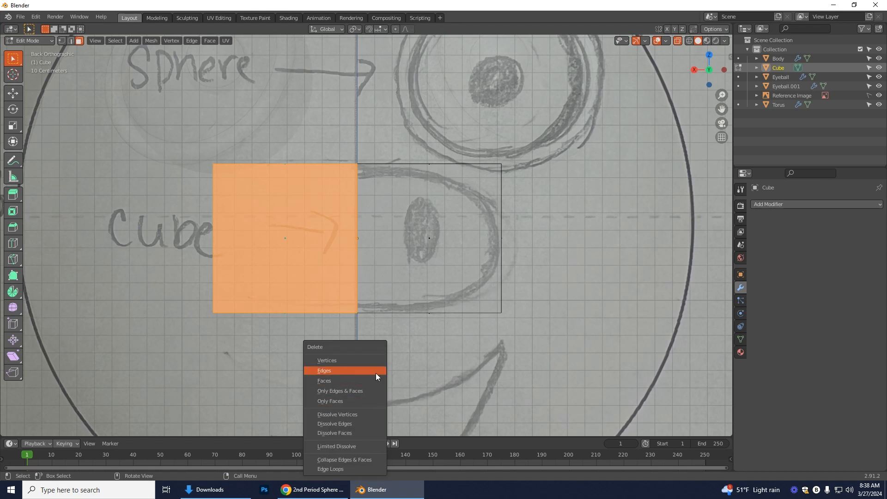
left_click(328, 380)
- Add two vertical loop cuts to the remaining half in back view, the first at factor 0.289 and the second at factor 0
mouse_move(556, 284)
middle_mouse_down()
mouse_move(564, 279)
mouse_move(554, 271)
middle_mouse_up()
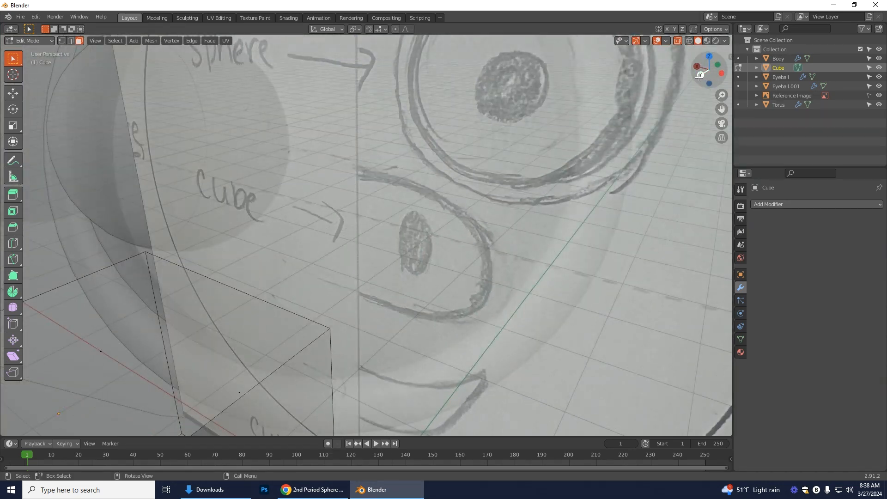
key("ctrl+KP_1")
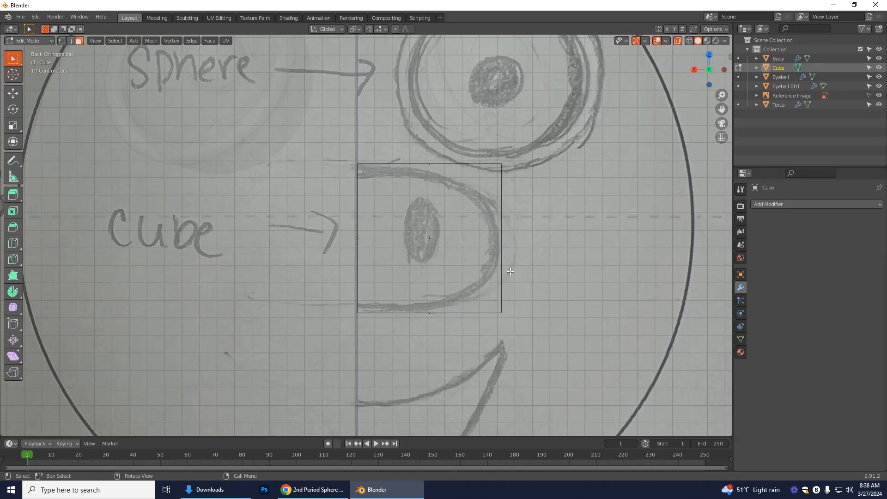
scroll(509, 272, "up", 1)
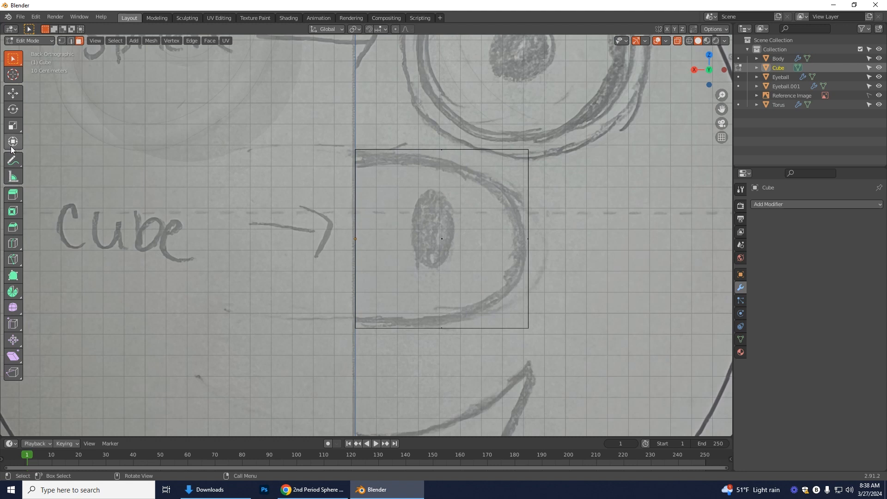
left_click(13, 242)
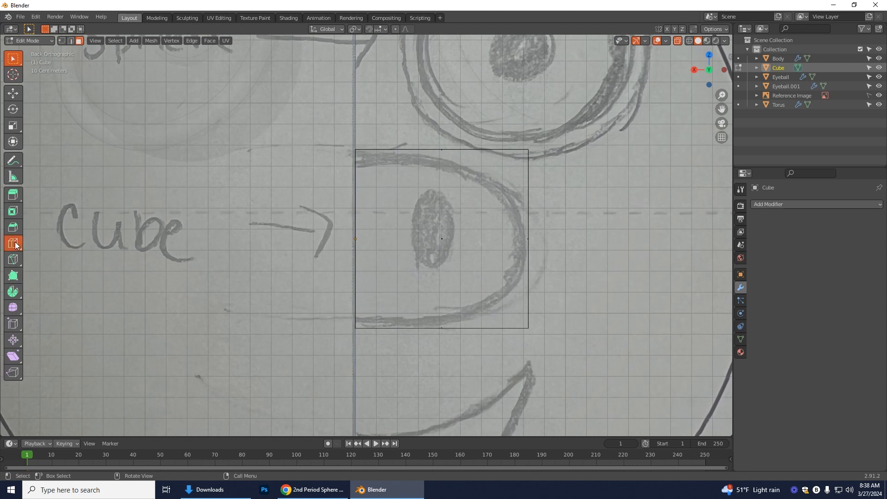
left_click_drag(416, 158, 398, 168)
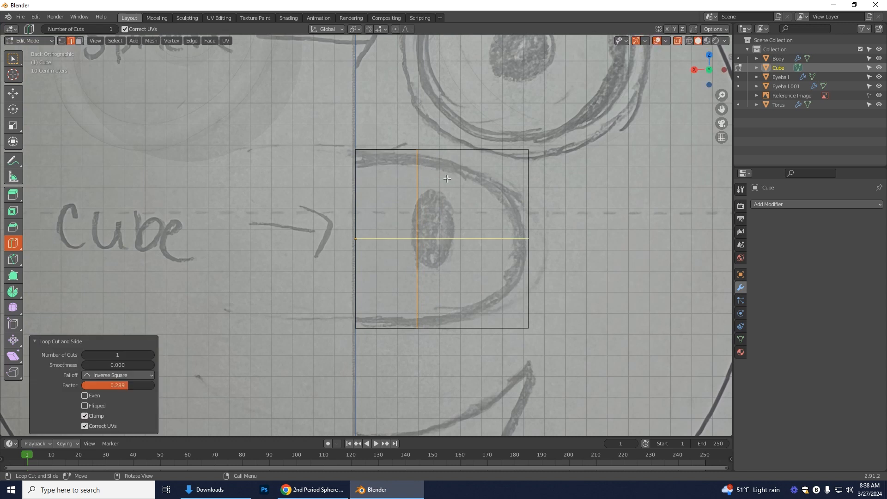
left_click(478, 179)
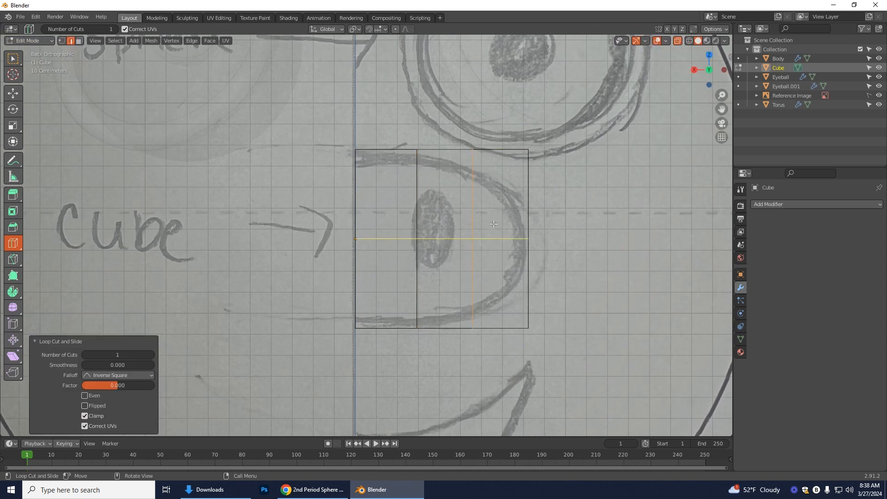
- Add three horizontal loop cuts to the half cube: one at mid-height, one above at factor 0.146 and one below at factor 0.250
left_click(487, 238)
left_click_drag(481, 193, 482, 191)
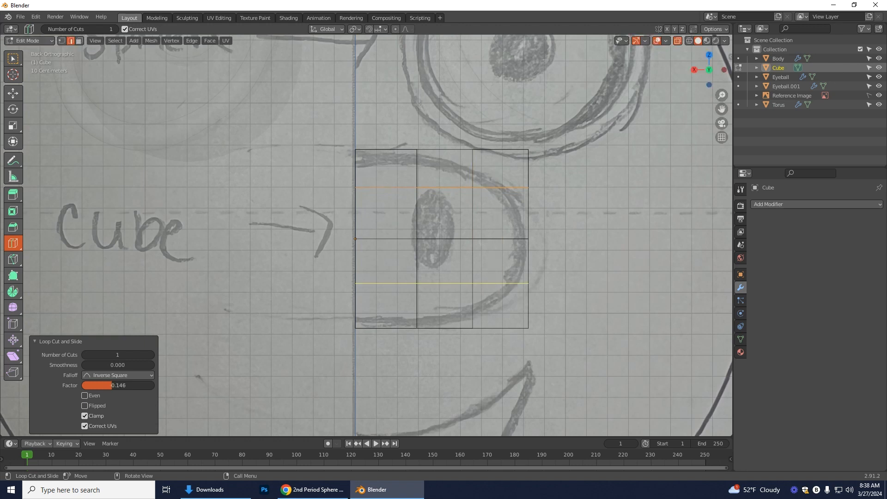
left_click(489, 294)
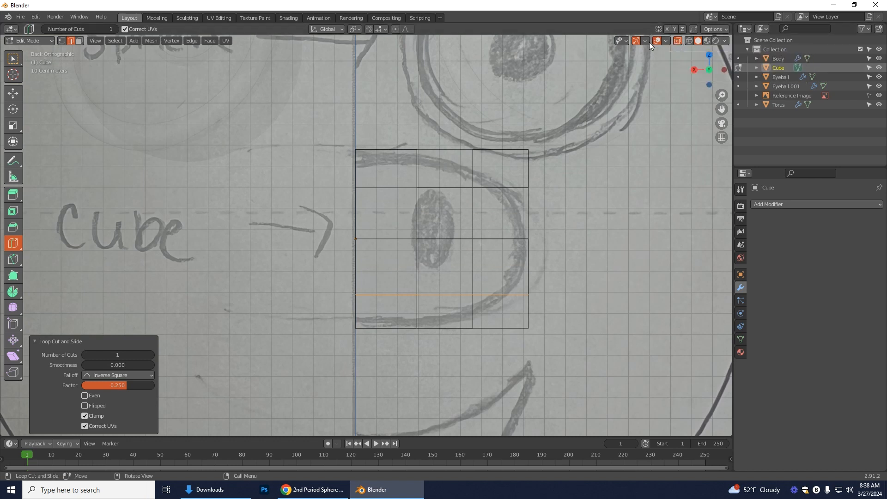
- Switch to vertex selection and select the upper-edge vertices of the vertical cut nearest the centre line
left_click(61, 41)
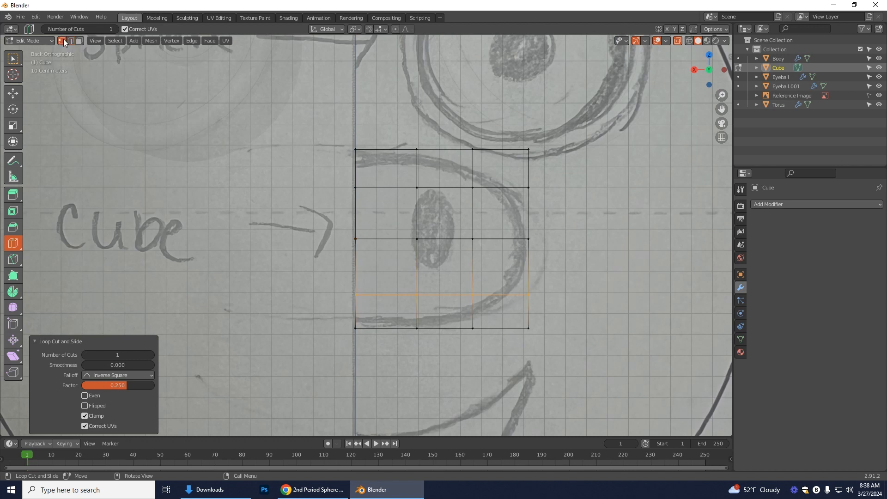
left_click(14, 58)
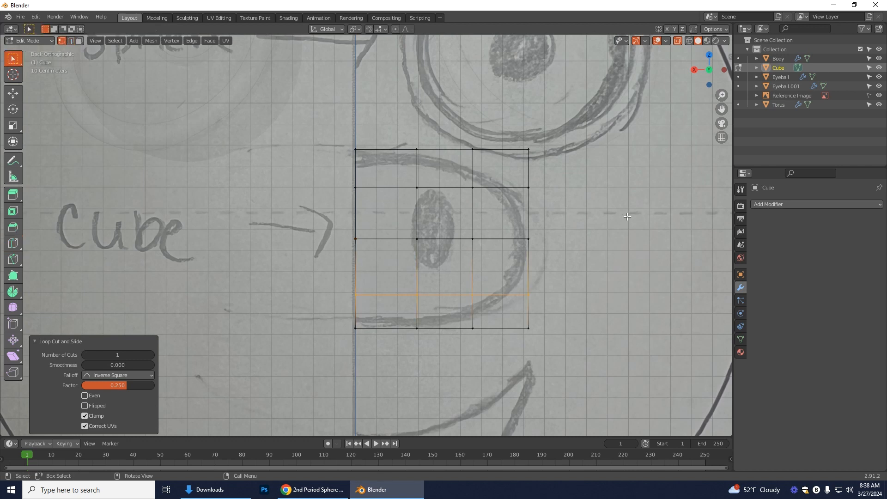
scroll(622, 217, "up", 1)
left_click_drag(409, 116, 448, 156)
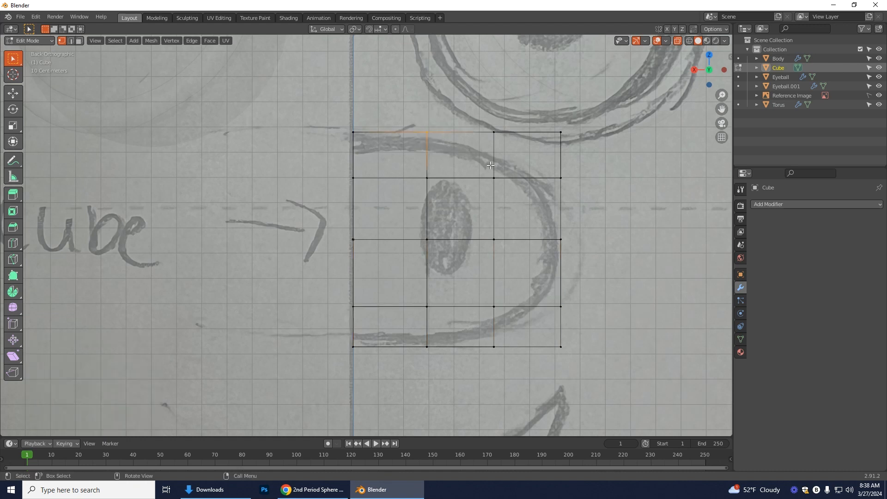
left_click(426, 133)
left_click(13, 94)
left_click_drag(427, 107, 428, 123)
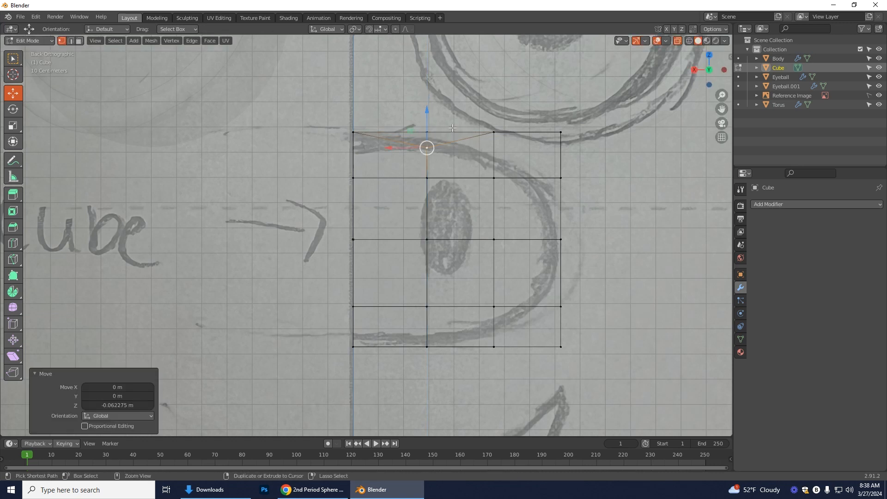
key("ctrl+z")
key("w")
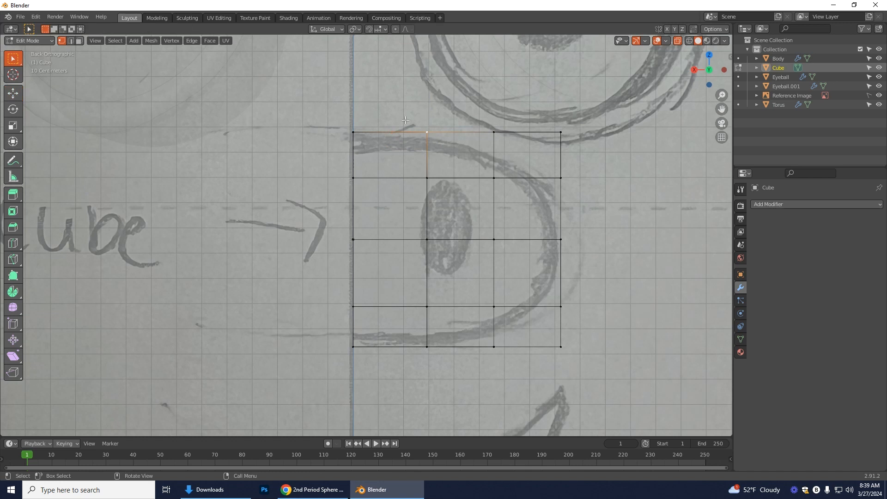
- Lower the snout's upper-edge vertices toward the sketched curve, moving those nearest the centre line down about 0.02 m and dropping the outer corner farther
left_click(13, 93)
mouse_move(429, 107)
left_mouse_down()
mouse_move(430, 126)
mouse_move(431, 113)
left_mouse_up()
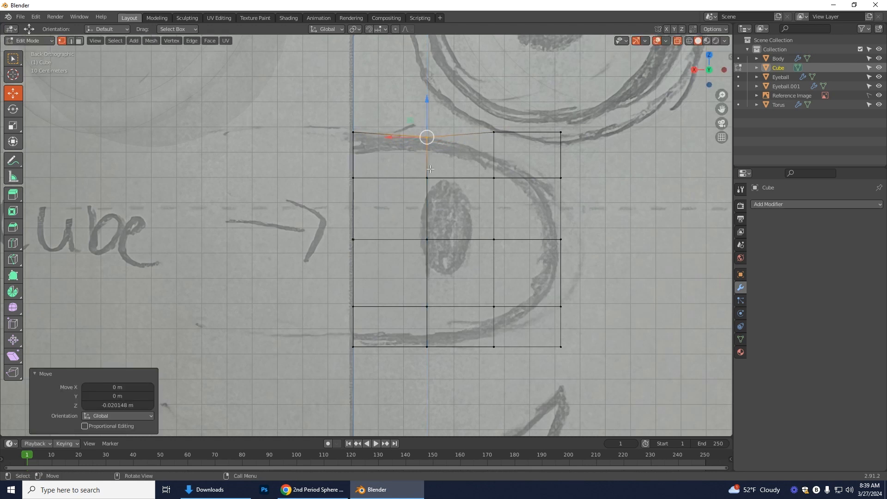
left_click(494, 133)
left_click_drag(493, 111, 495, 138)
left_click_drag(550, 117, 563, 175)
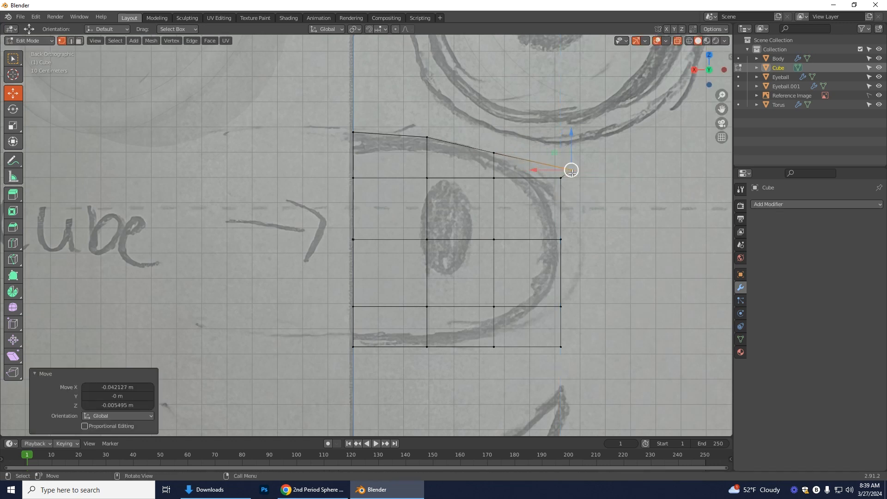
- Raise the lower-edge vertices of the outer vertical cut slightly and move the lower outer corner 0.01099 m along X and 0.11173 m along Z
left_click(506, 346)
left_click_drag(496, 330, 493, 319)
left_click(564, 346)
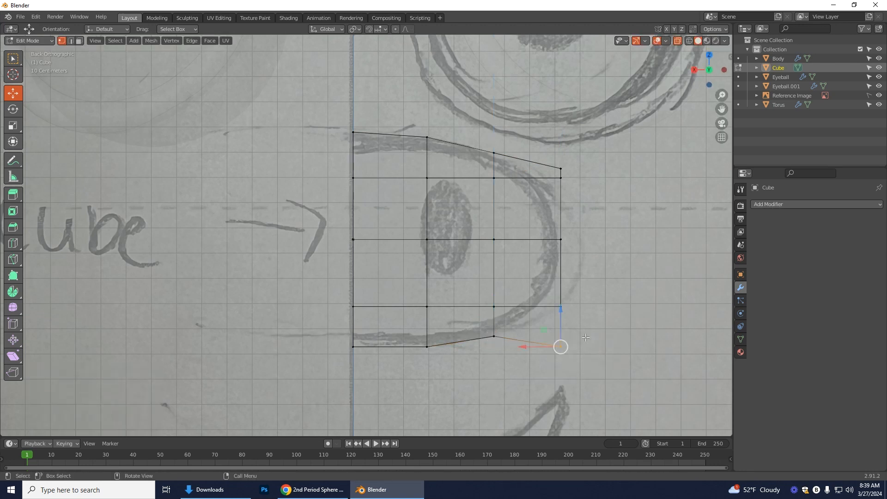
left_click_drag(560, 346, 553, 298)
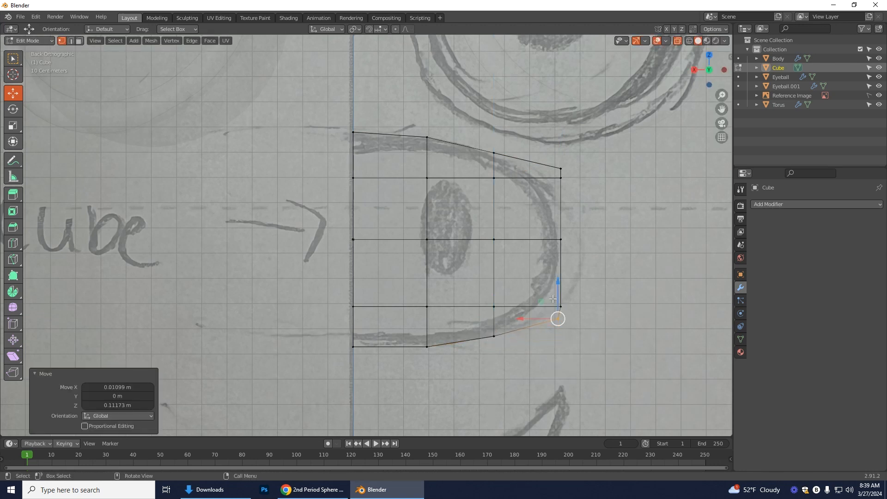
- Raise the outer end vertices of the snout's lower horizontal cut and move the lower outer corner inward and up along the sketched curve
left_click(560, 306)
key("g")
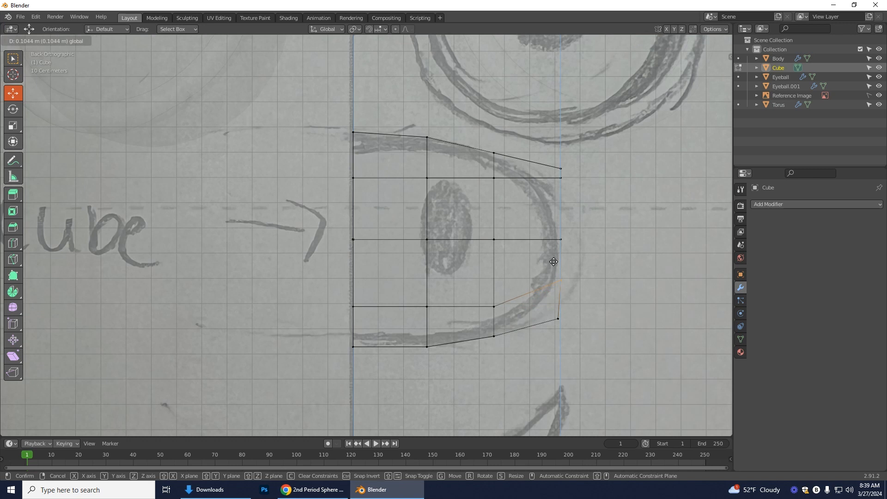
left_click(553, 262)
left_click_drag(547, 306, 583, 341)
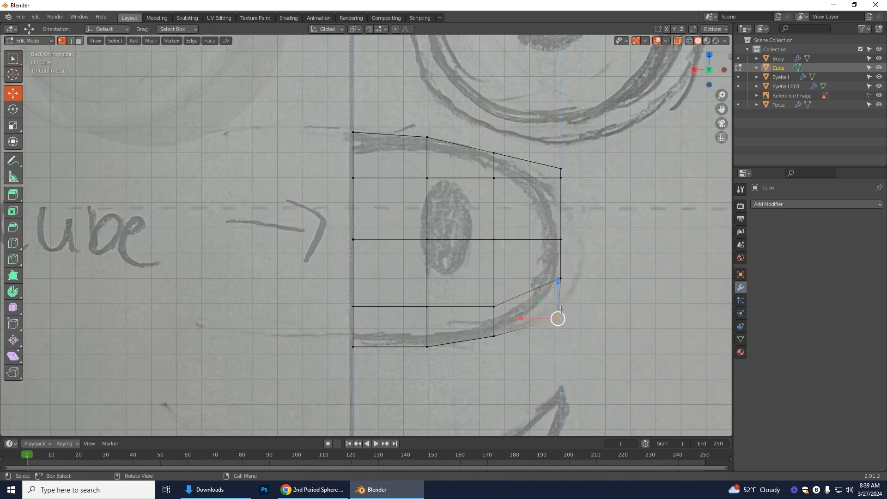
left_click_drag(527, 319, 516, 304)
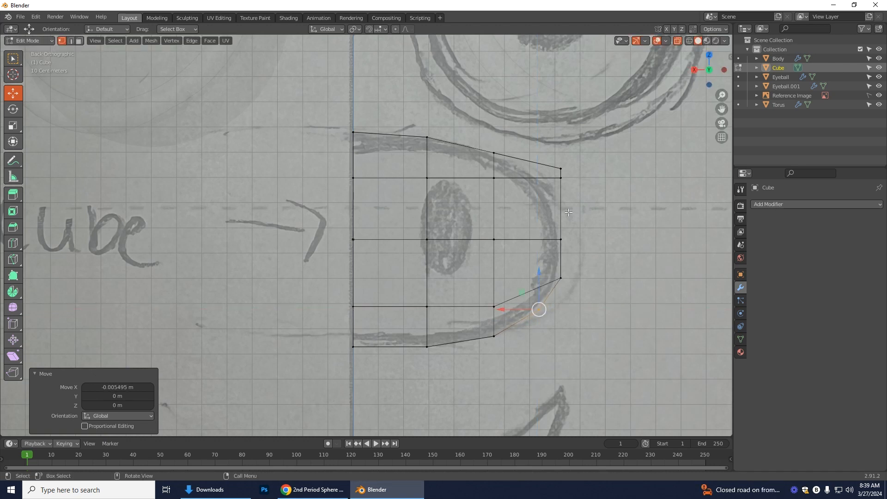
- Lower the outer end vertices of the upper horizontal cut and move the upper outer corner 0.11722 m inward along X
left_click(561, 177)
key("g")
left_click_drag(562, 177, 522, 200)
left_click(559, 168)
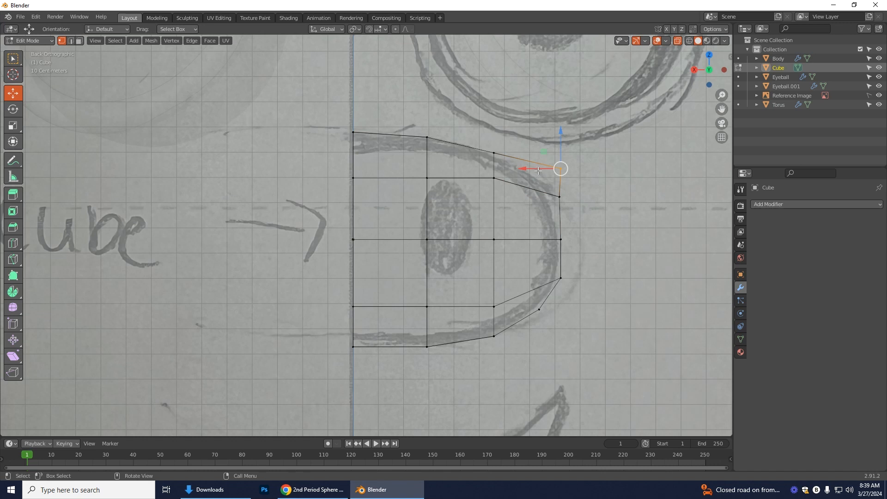
key("g")
left_click(506, 169)
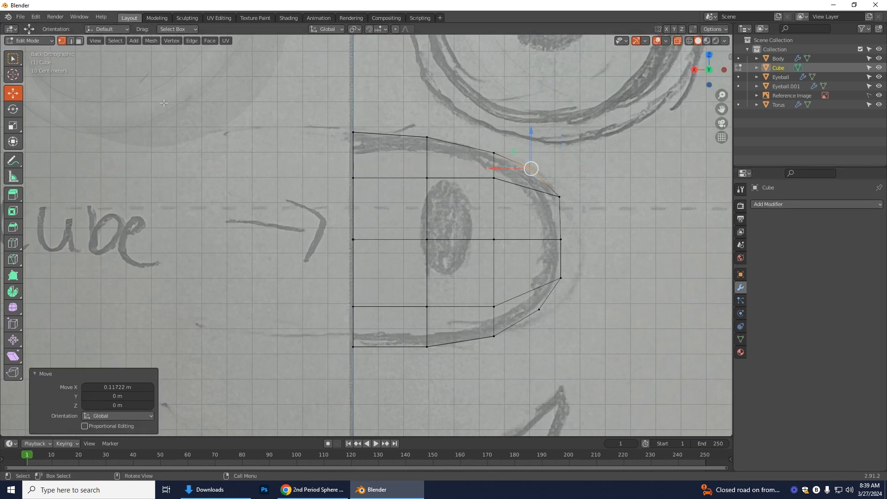
- Turn off X-ray and add a Subdivision Surface modifier and a Mirror modifier on the X axis to the half snout
left_click(677, 42)
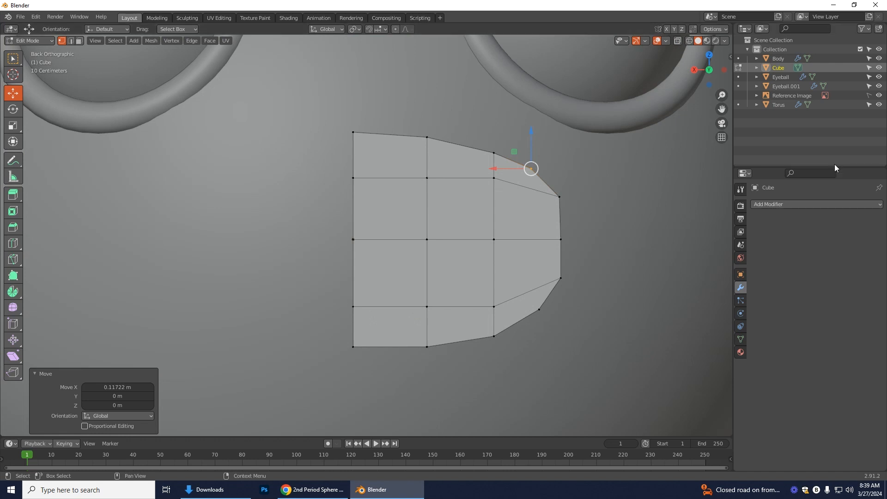
left_click(797, 204)
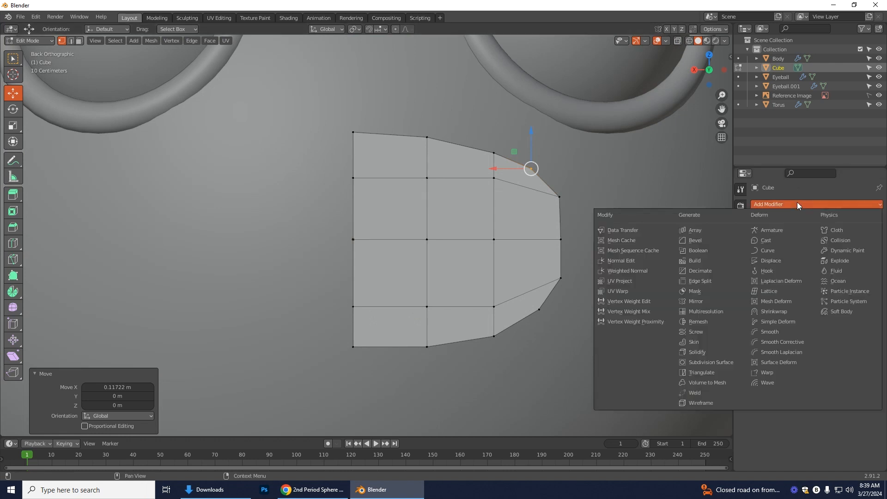
left_click(715, 362)
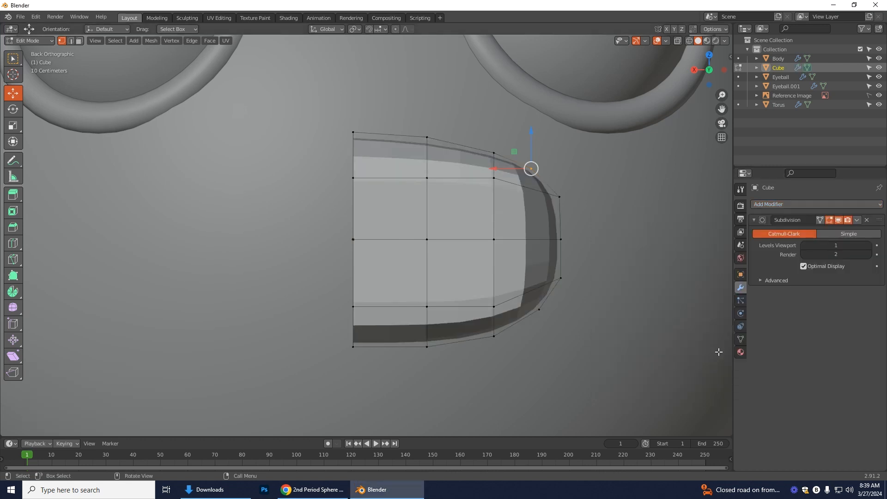
left_click(791, 205)
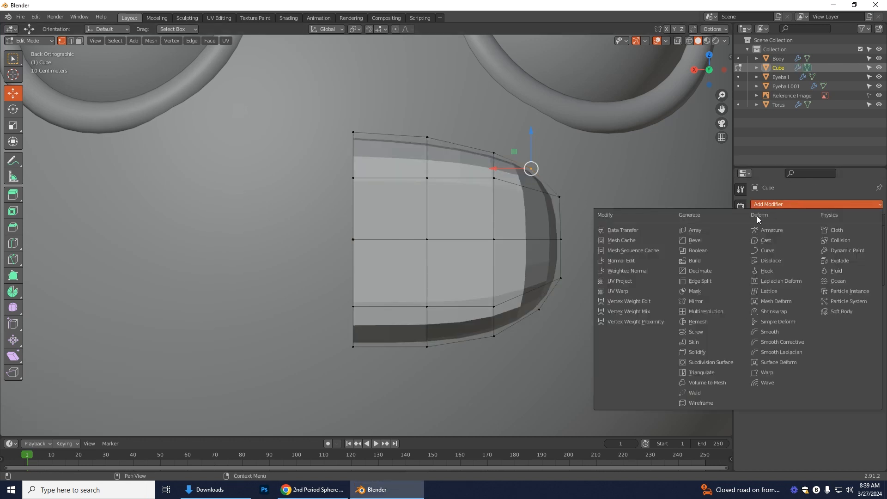
left_click(722, 303)
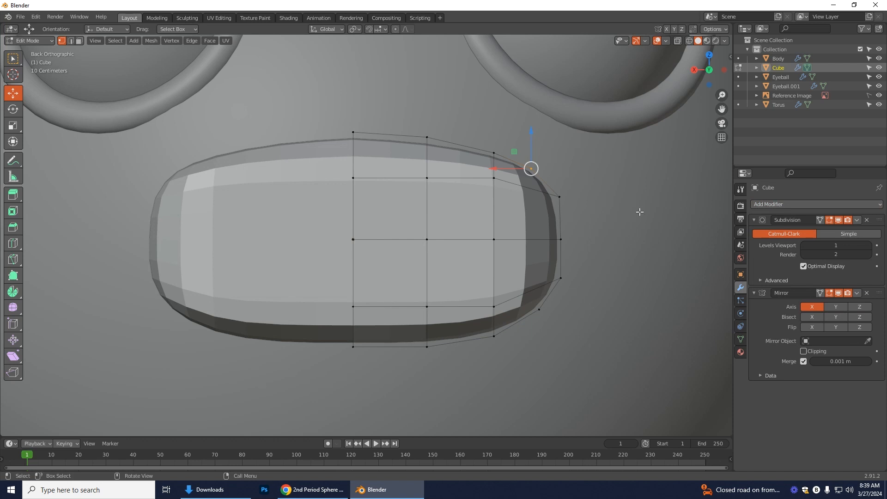
- Return to Object Mode and shade the snout smooth
scroll(446, 267, "down", 1)
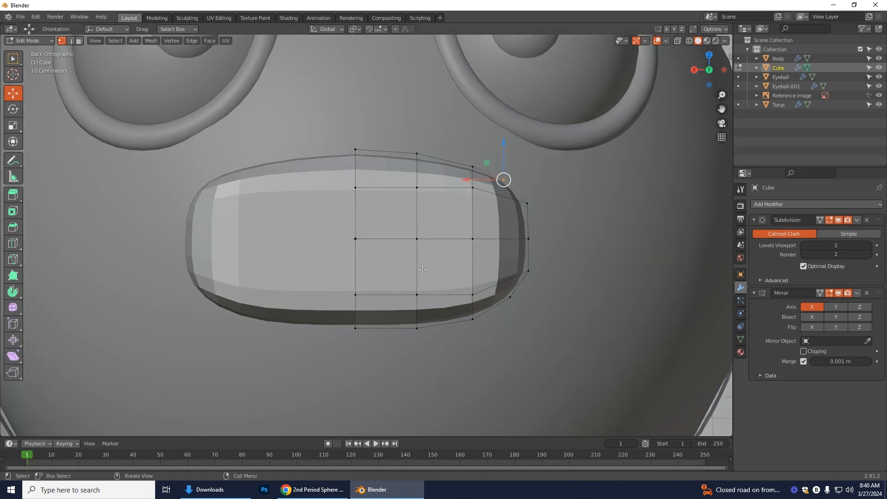
left_click(47, 42)
left_click(41, 52)
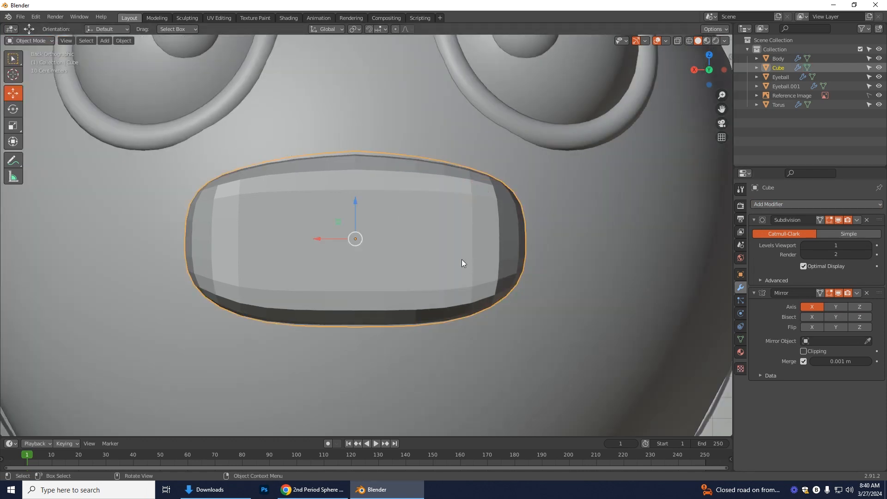
right_click(461, 259)
left_click(419, 260)
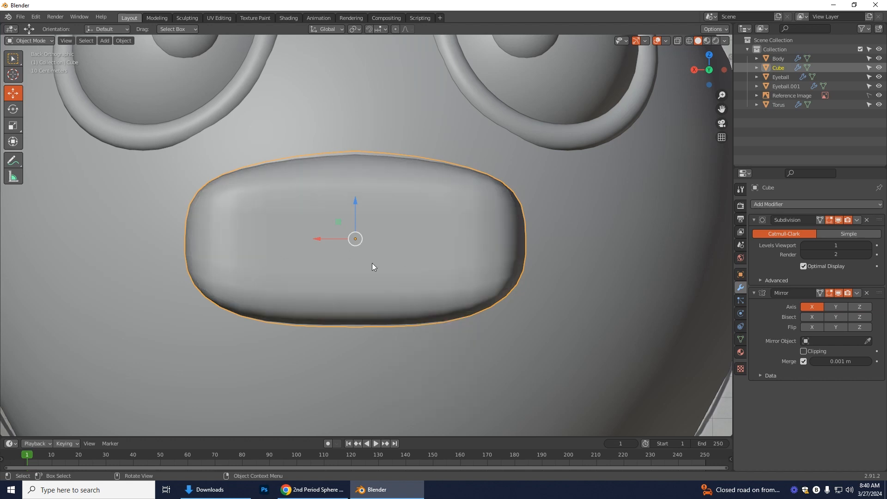
- Set the snout's Subdivision viewport level to 2
scroll(563, 275, "down", 2)
mouse_move(564, 275)
middle_mouse_down()
mouse_move(497, 285)
mouse_move(550, 268)
middle_mouse_up()
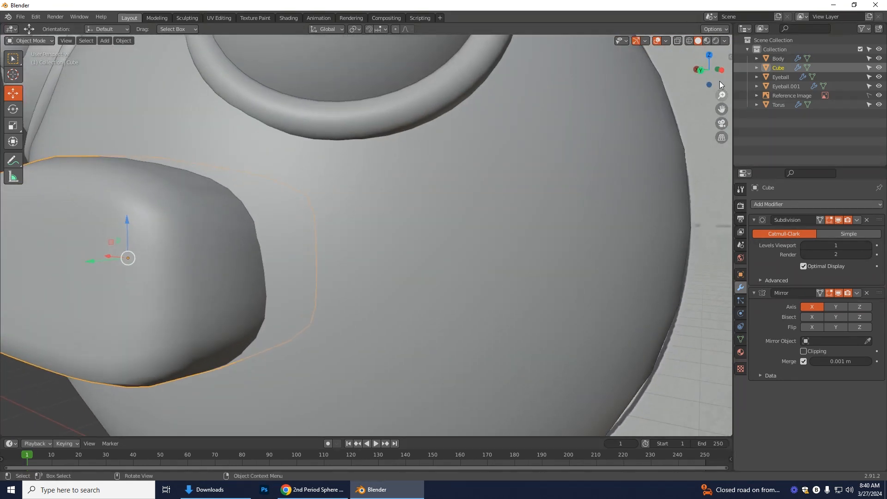
left_click(698, 71)
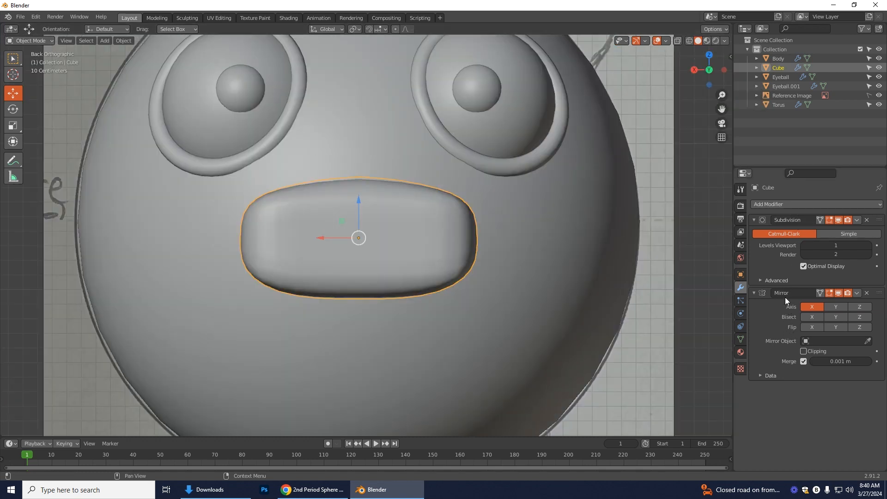
left_click(867, 246)
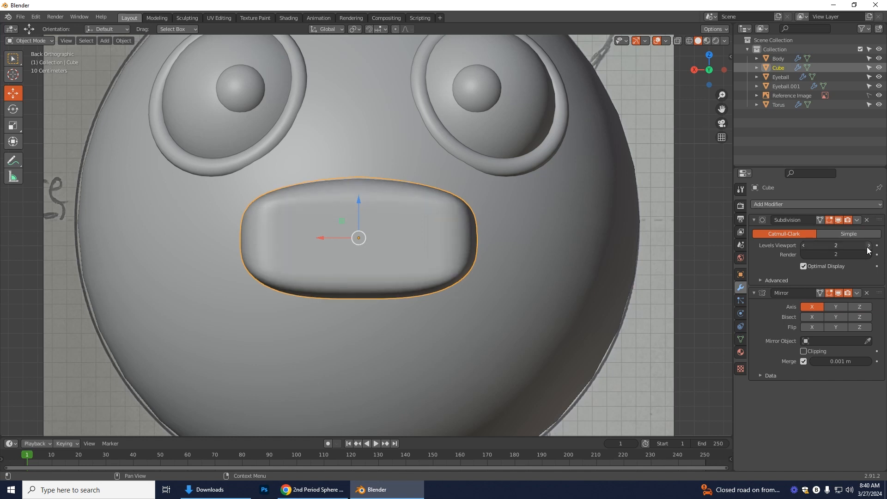
- In Edit Mode, nudge the outer ends of the upper and lower horizontal cuts inward and move the upper centre-line vertices -0.013188 m along Z
left_click(31, 41)
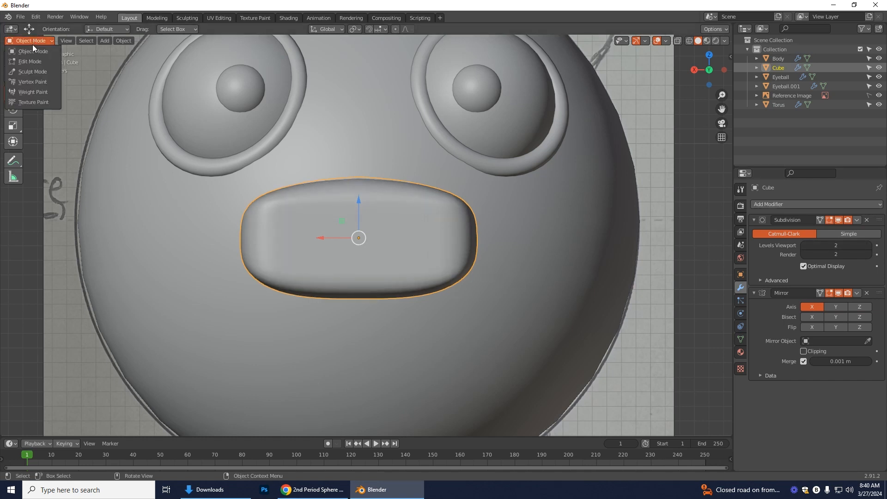
left_click(30, 61)
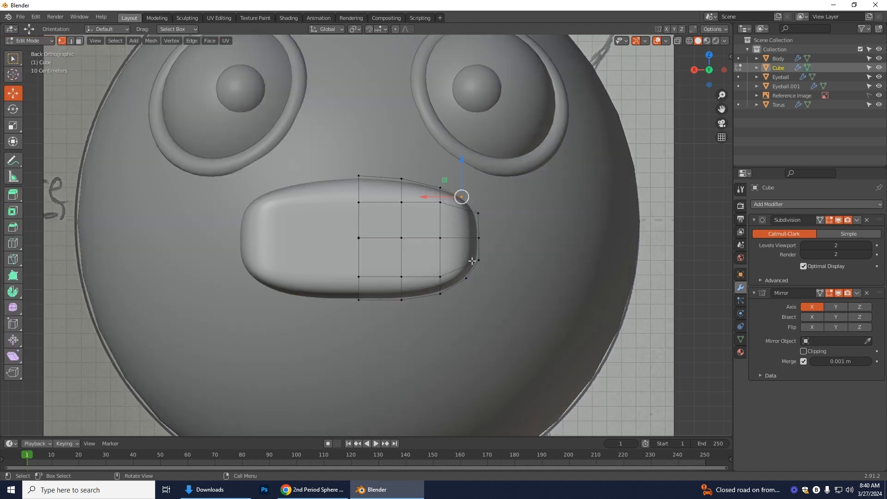
scroll(589, 125, "up", 1)
left_click(677, 41)
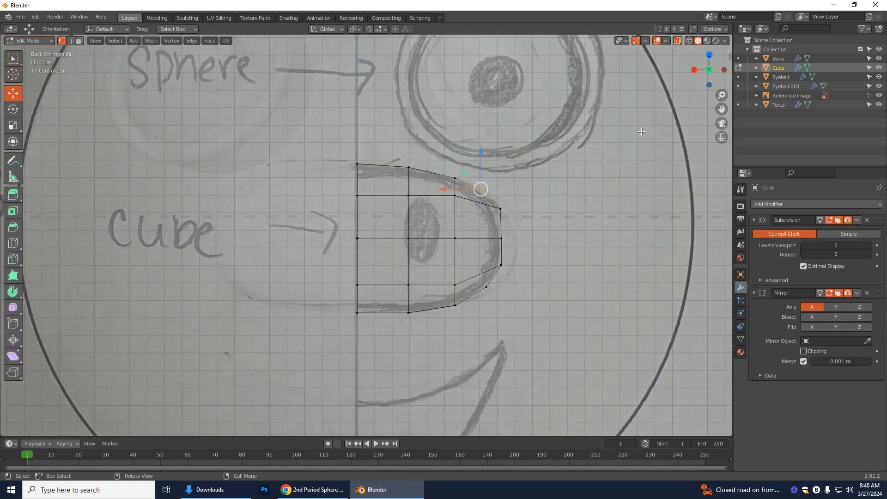
scroll(564, 270, "up", 1)
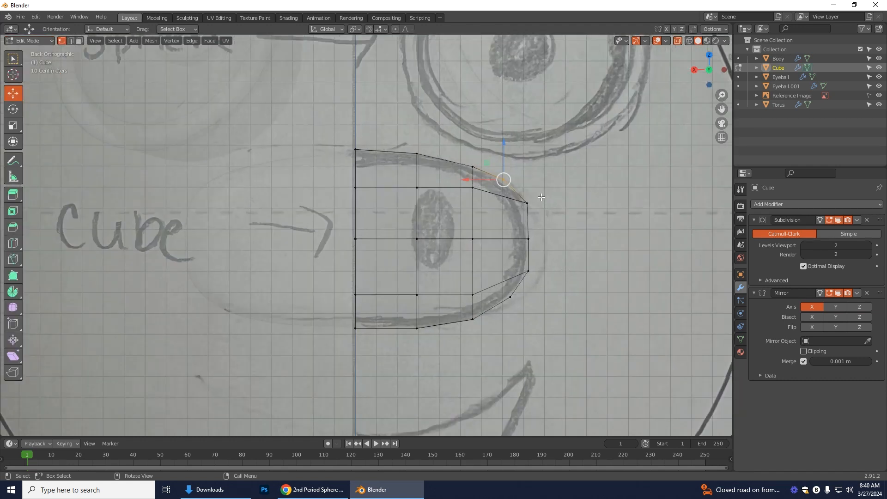
left_click(527, 202)
key("g")
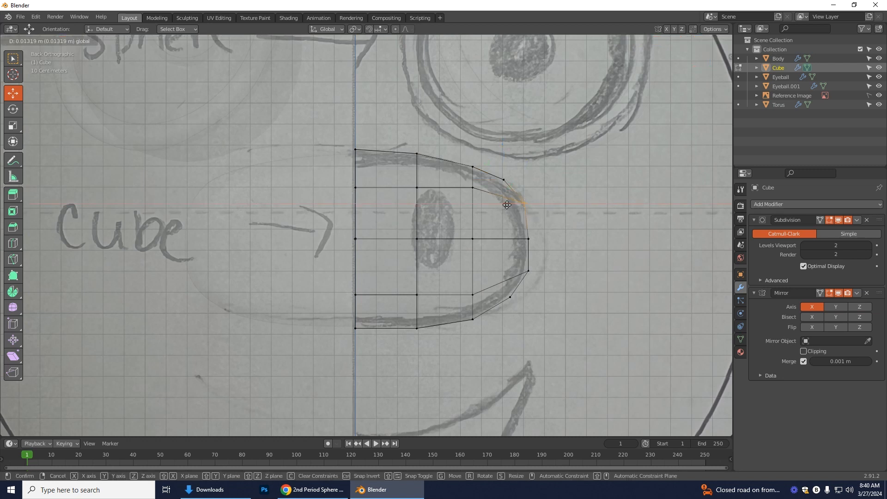
left_click_drag(505, 204, 506, 205)
left_click(526, 273)
left_click_drag(498, 274, 493, 274)
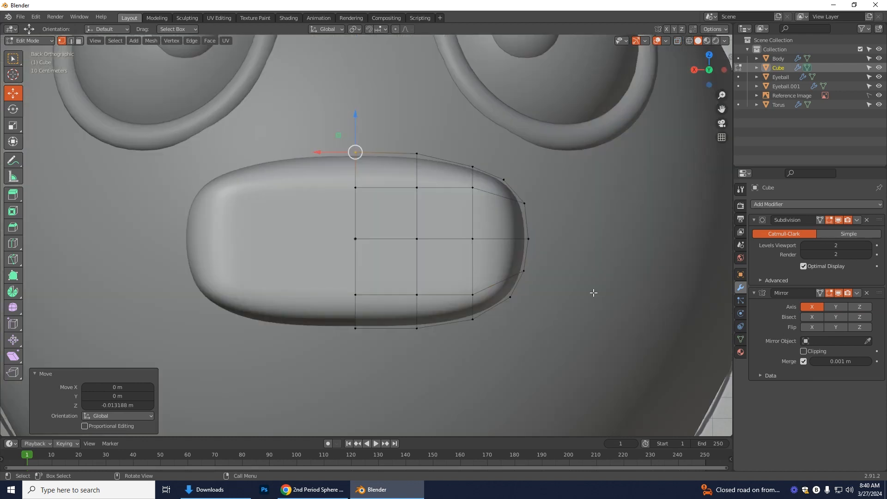
- Select the whole snout mesh and push it back into the head along Y by -0.10634 m and a further -0.062147 m
middle_click_drag(592, 293, 564, 293)
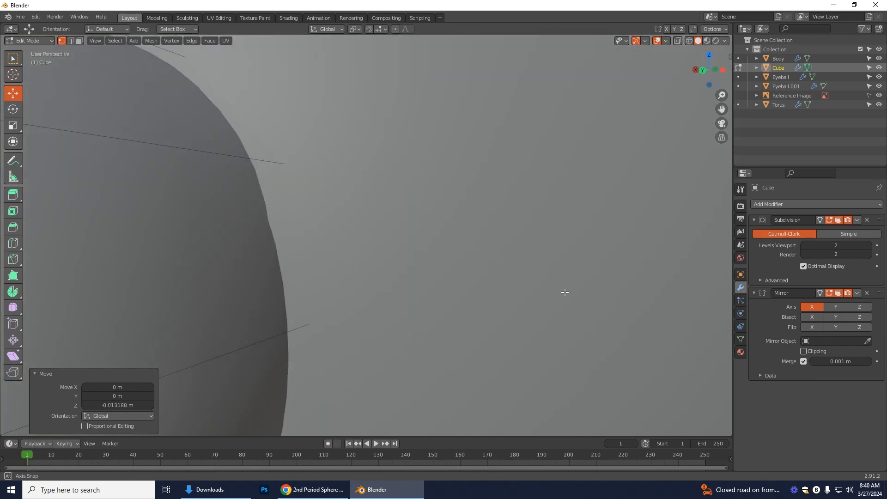
left_click(695, 70)
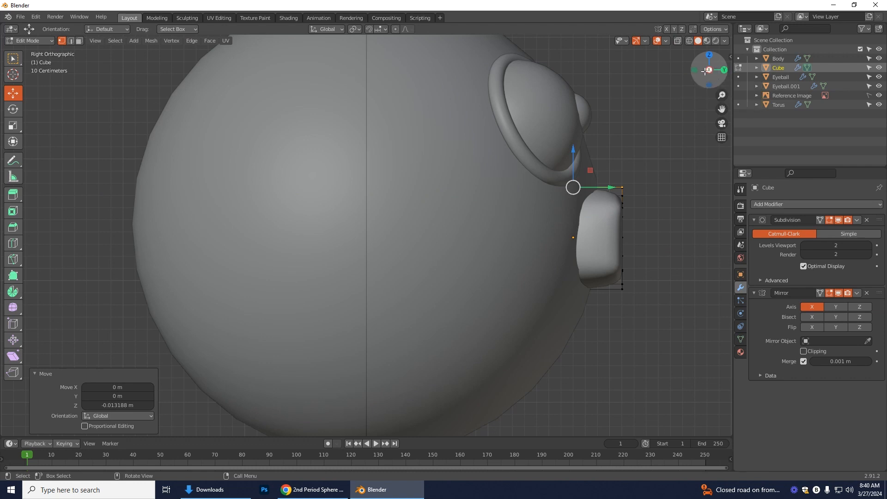
left_click(708, 70)
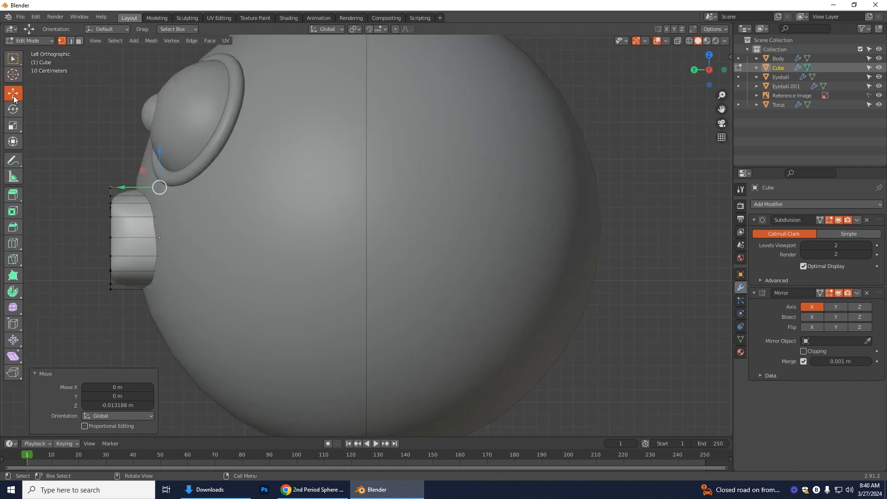
key("a")
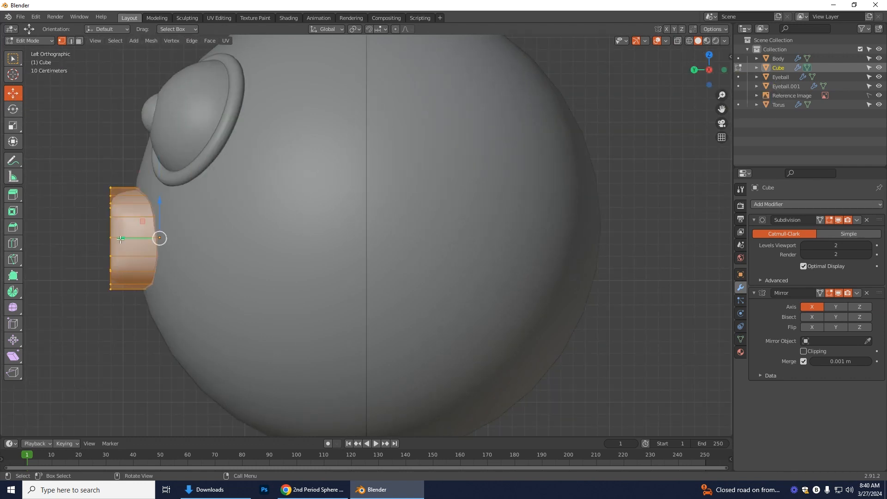
left_click_drag(124, 238, 138, 236)
middle_click_drag(192, 269, 234, 268)
key("g")
key("y")
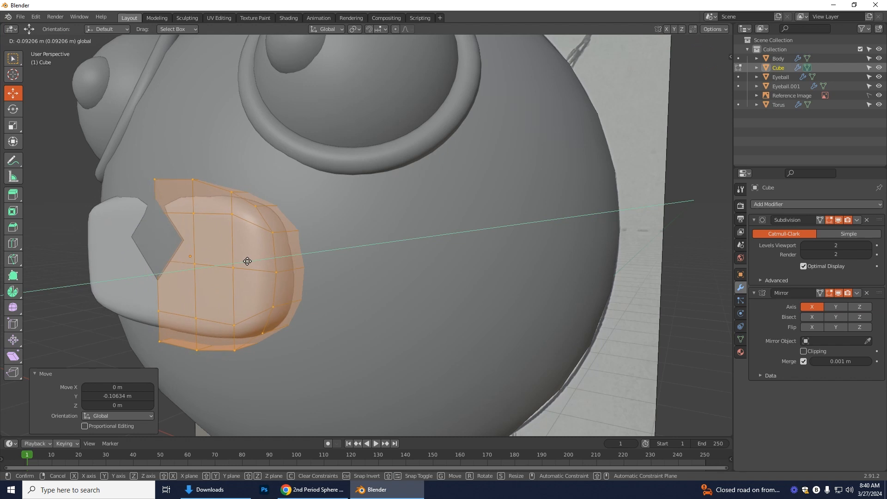
left_click(241, 261)
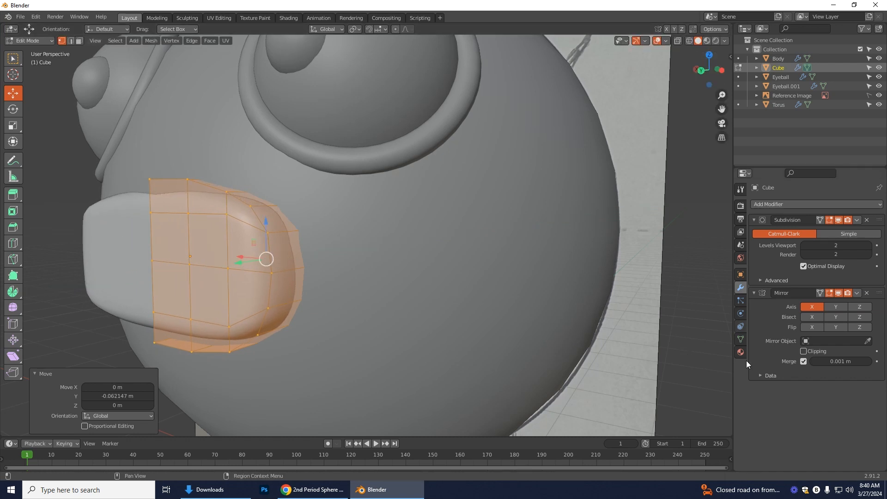
- Try a free move of the snout's upper centre-line vertices in X-ray, undo it and clear the selection
middle_click_drag(646, 392, 574, 363)
left_click(364, 194)
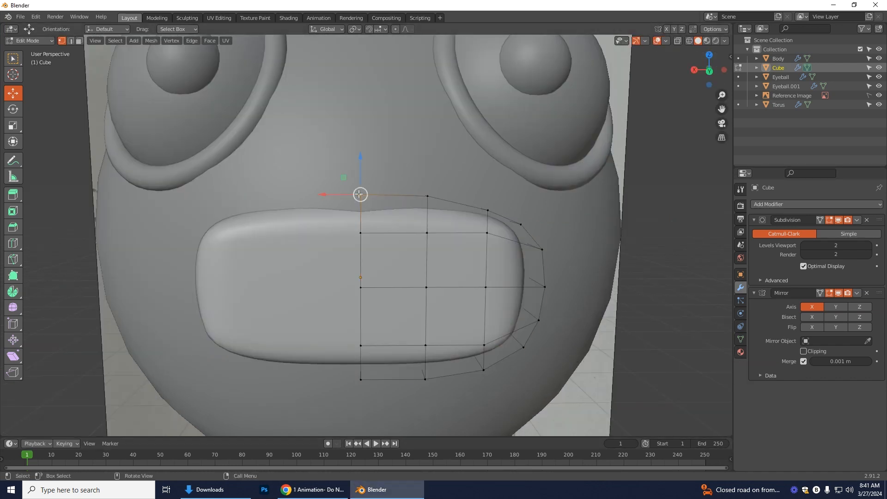
left_click(677, 40)
key("g")
left_click(378, 206)
key("ctrl+z")
left_click(340, 171)
key("w")
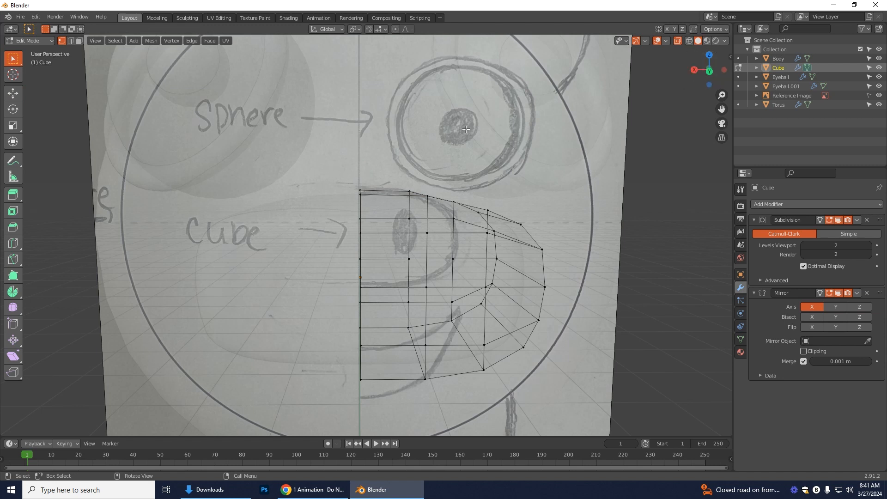
- Select the upper centre-line vertices of the snout and raise them 0.054326 m along Z
left_click(360, 194)
left_click(677, 41)
left_click(13, 92)
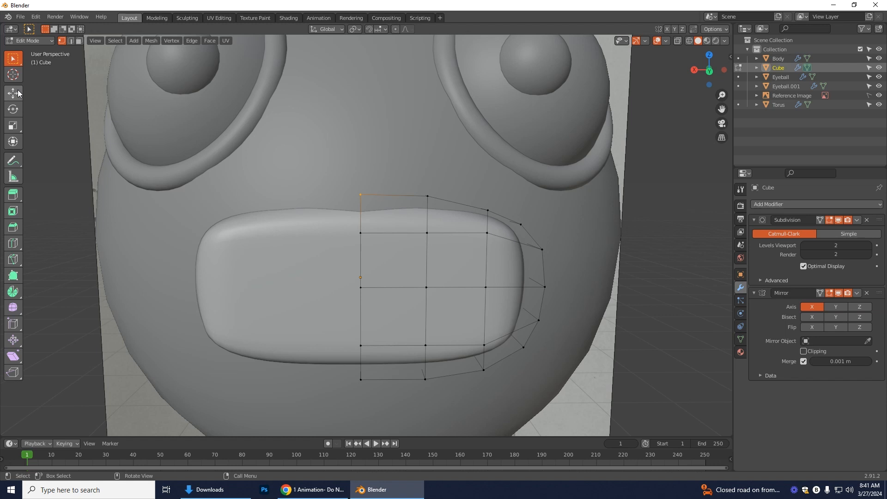
left_click_drag(361, 171, 363, 159)
- Select the snout's lower centre-line vertices through the mesh in X-ray and lower them slightly along Z
middle_click_drag(532, 402, 525, 390)
left_click(677, 41)
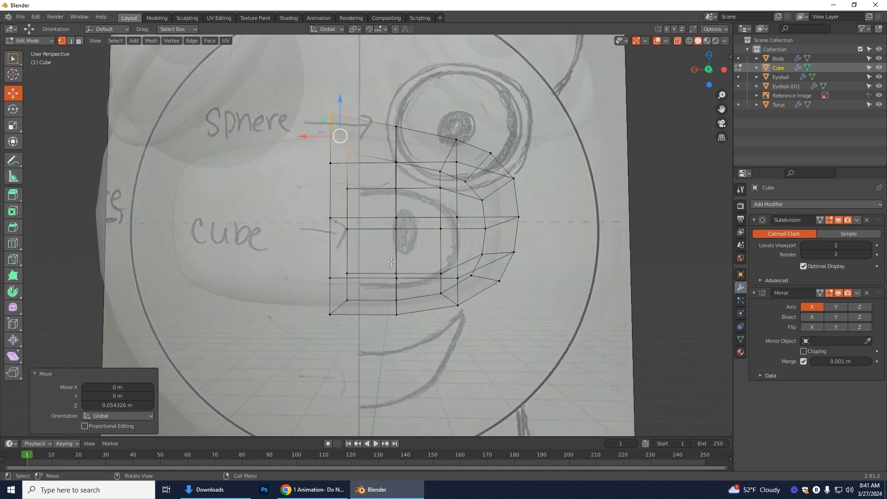
middle_click_drag(388, 377, 377, 345)
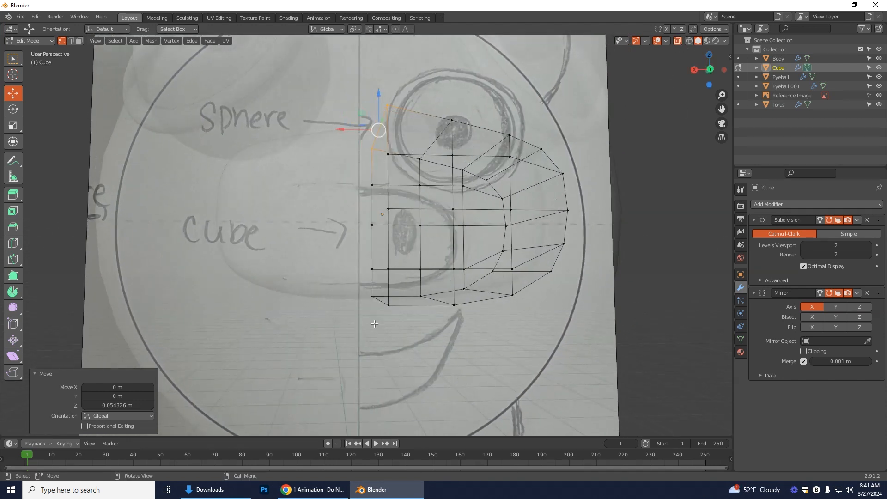
left_click(373, 298)
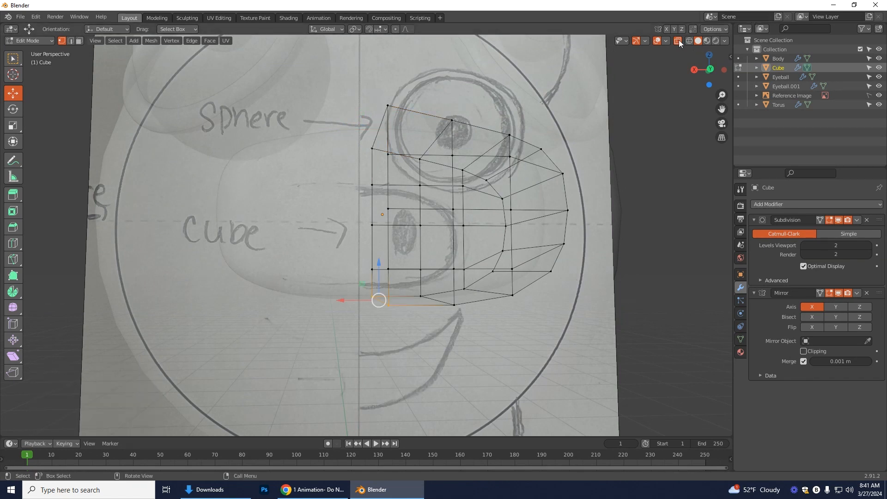
key("alt+z")
middle_click_drag(598, 280, 481, 351)
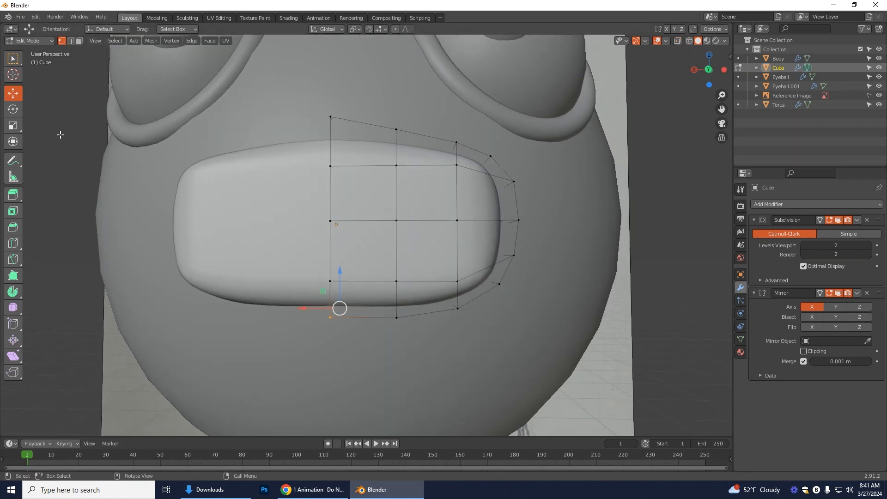
left_click_drag(340, 287, 343, 294)
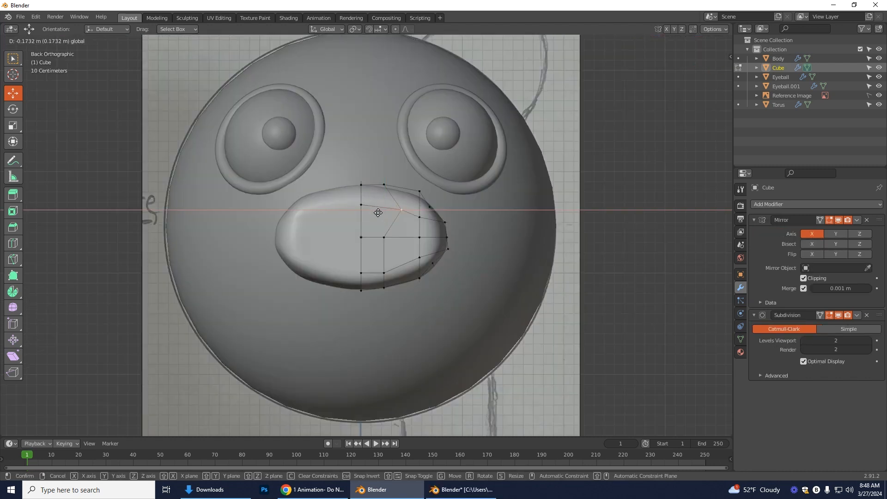
- Shift the upper inner front vertex of the snout sideways along X and reposition individual vertices around its outer end
left_click_drag(362, 273, 363, 275)
left_click(419, 258)
left_click(445, 222)
left_click_drag(413, 222, 409, 222)
middle_click_drag(494, 254, 393, 255)
left_click_drag(119, 238, 129, 260)
left_click(147, 256)
left_click(153, 274)
left_click_drag(127, 279, 134, 279)
- From the back orthographic view, adjust the upper and outermost vertices one by one to round the snout's outer end
key("ctrl+KP_1")
left_click(420, 190)
left_click(443, 222)
left_click_drag(420, 155, 442, 190)
left_click(447, 237)
left_click_drag(447, 203, 447, 205)
left_click(447, 249)
left_click_drag(412, 250, 408, 263)
left_click(433, 264)
- Move the inner column's middle, lower and upper front vertices outward and nudge the outer column's middle vertex
left_click_drag(375, 213, 356, 236)
left_click(395, 237)
left_click(396, 288)
left_click_drag(360, 288, 357, 288)
left_click(391, 209)
left_click_drag(375, 193, 373, 188)
left_click(419, 237)
left_click_drag(402, 221, 403, 219)
- Select the whole snout mesh and shift it slightly along Y toward the head
middle_click_drag(486, 278, 448, 274)
middle_click_drag(317, 233, 283, 236)
key("a")
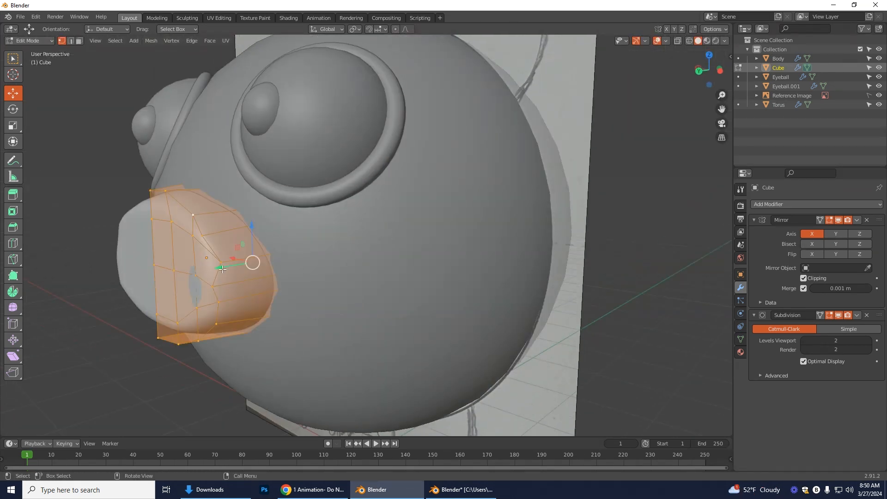
left_click_drag(219, 265, 226, 265)
middle_click_drag(277, 267, 348, 301)
- From the back orthographic view, lower the upper outer-column front vertex of the snout slightly along Z
key("ctrl+KP_1")
left_click(418, 211)
left_click_drag(416, 192, 416, 199)
- Try further moves of the snout's upper outer-column vertex, undo them and clear the selection
left_click_drag(396, 215, 398, 214)
left_click_drag(419, 197, 393, 186)
left_click(390, 205)
key("ctrl+z")
key("ctrl+z")
key("ctrl+z")
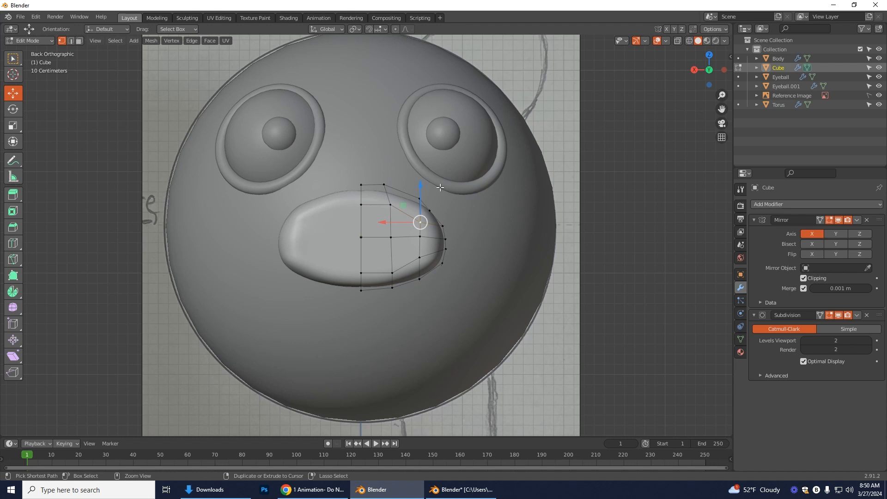
left_click(635, 333)
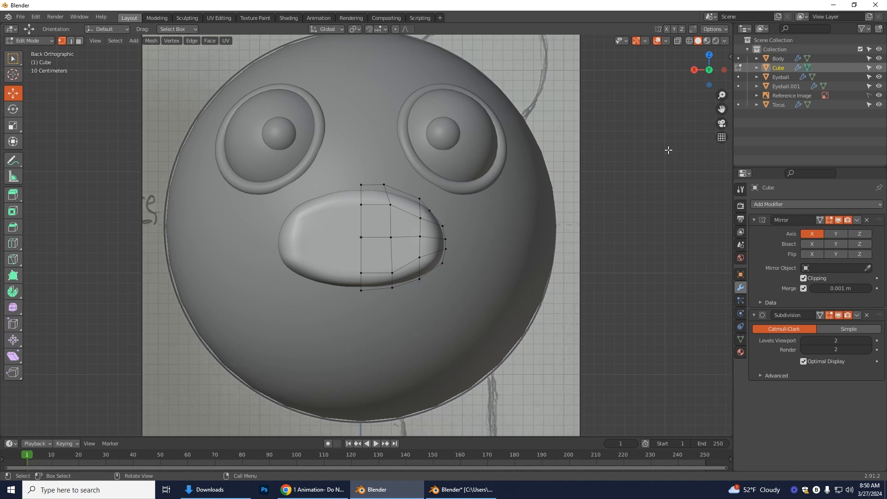
- Frame the sketched nostril in X-ray with a vertical loop cut (factor 0.321) and two horizontal loop cuts (factors -0.541 and -0.254)
left_click(678, 41)
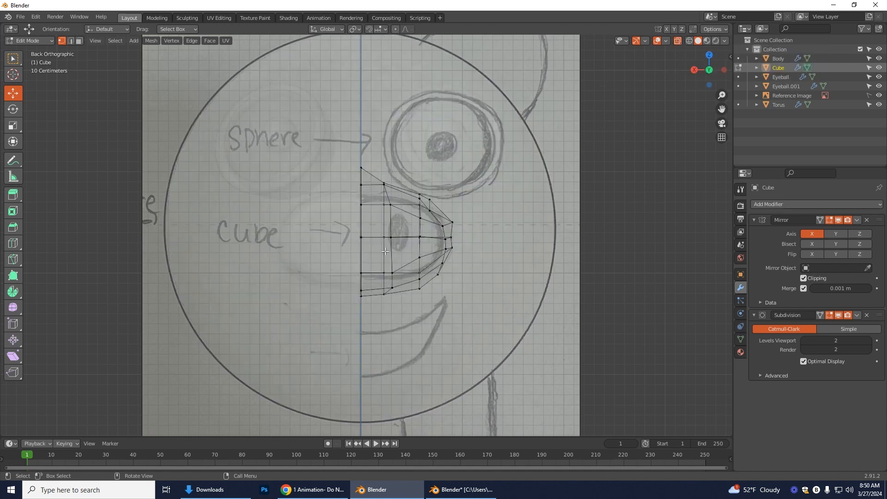
scroll(413, 253, "up", 2)
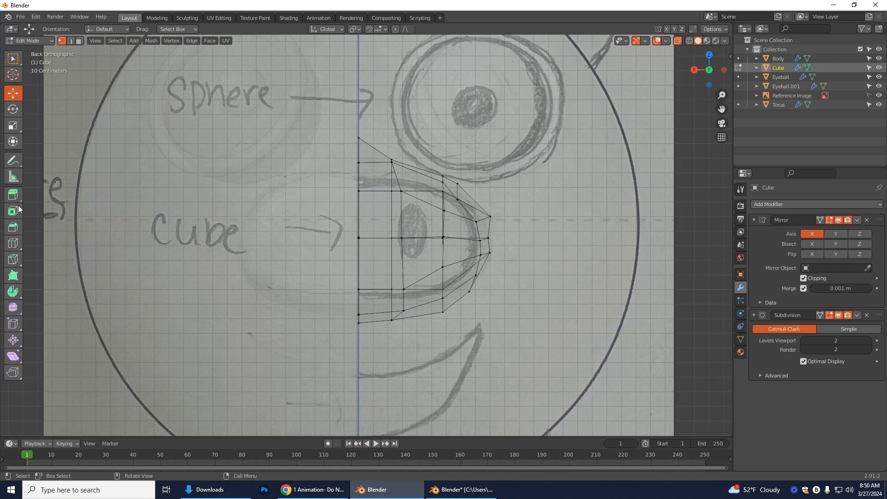
left_click(16, 264)
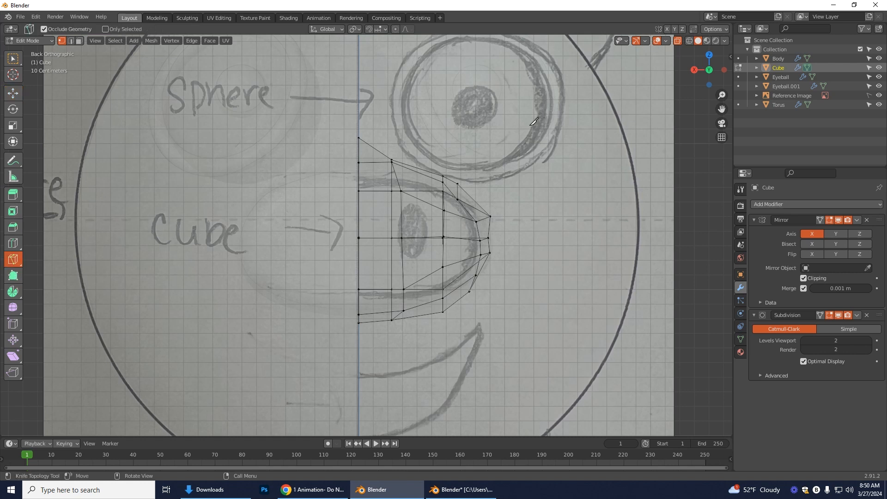
left_click(18, 244)
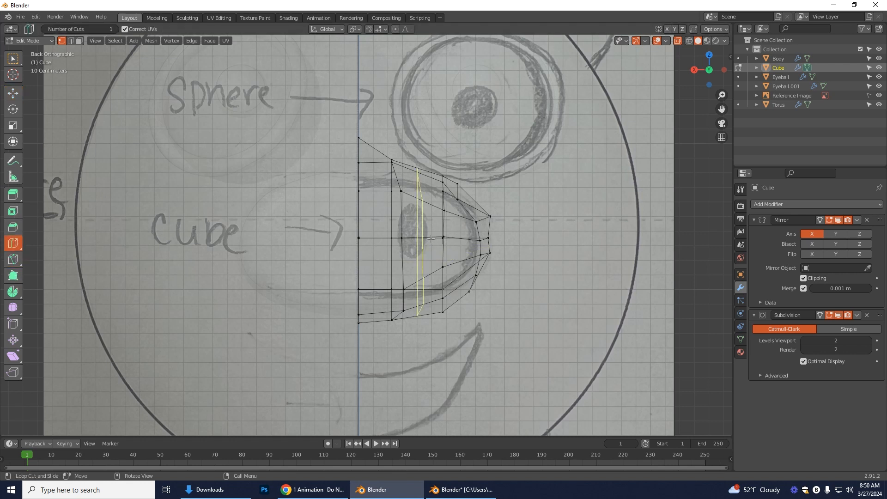
left_click_drag(428, 240, 435, 239)
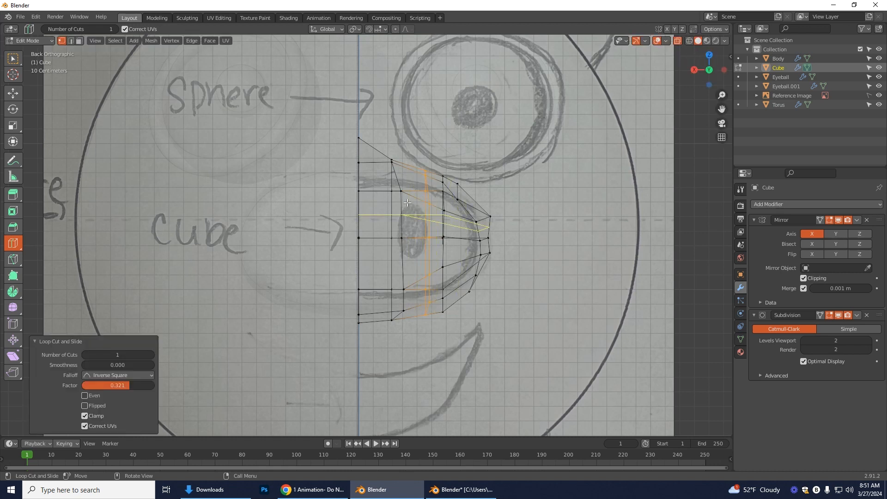
left_click_drag(398, 211, 398, 198)
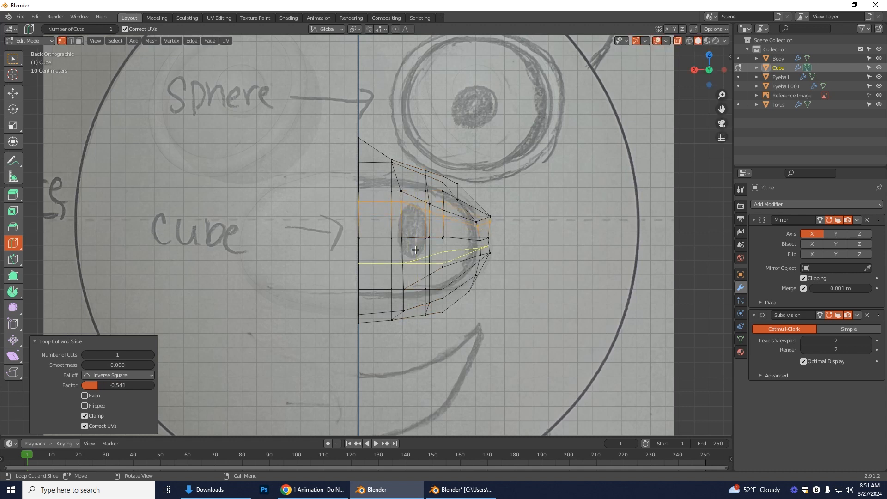
left_click_drag(409, 260, 406, 253)
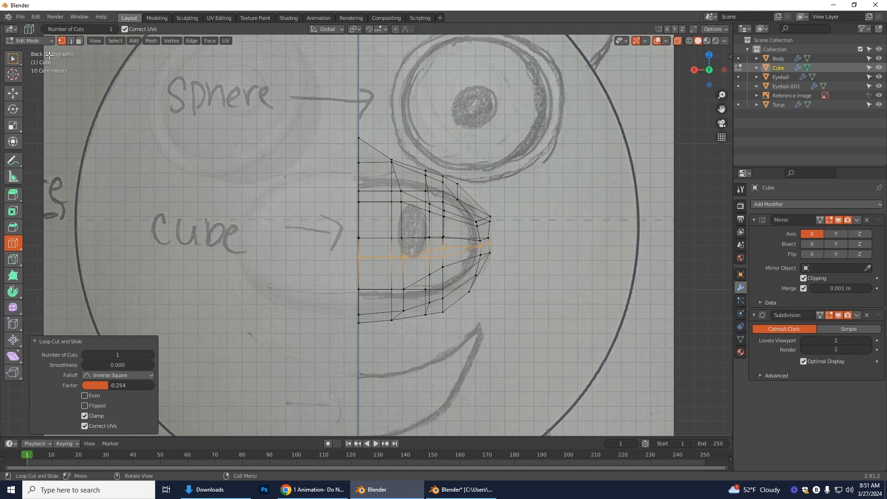
- Select the two front faces over the sketched nostril in face mode and delete them to open the nostril hole
left_click(79, 40)
left_click(13, 59)
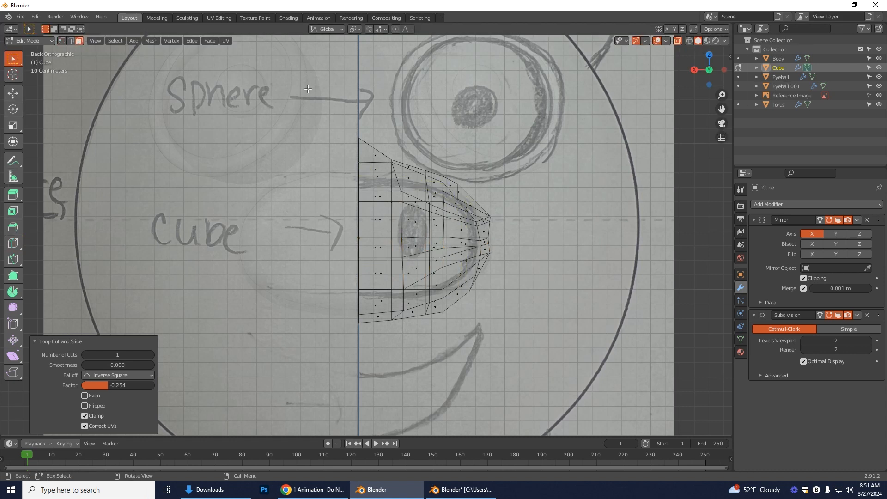
left_click(419, 225)
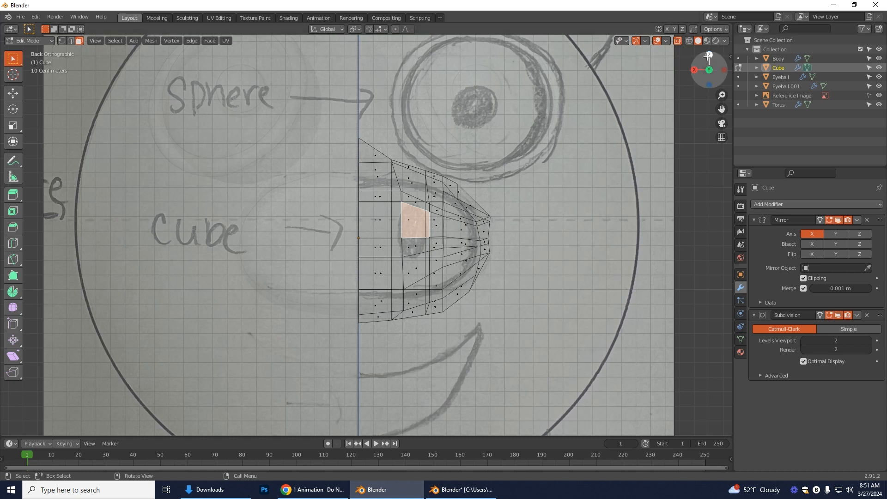
left_click(416, 249, "shift")
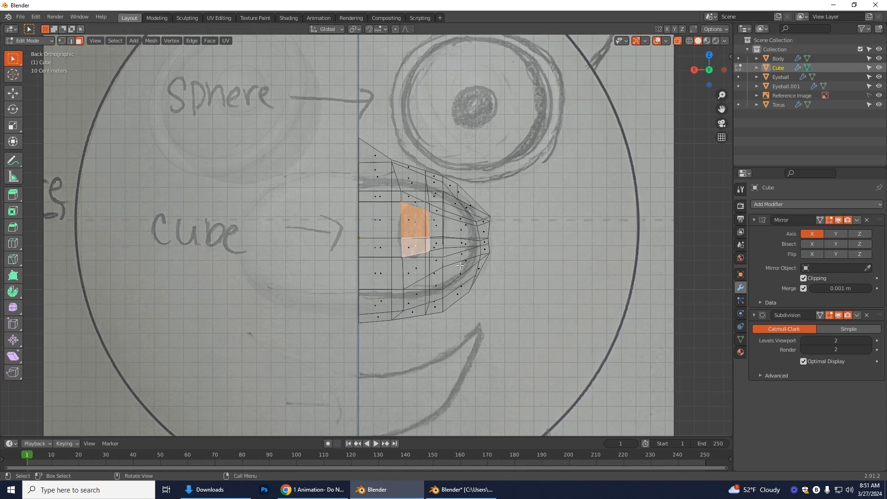
left_click(678, 41)
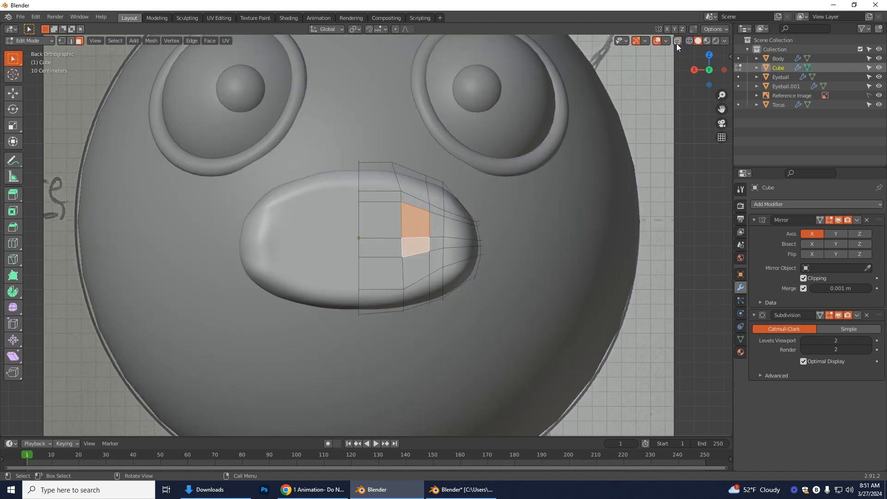
key("x")
left_click(422, 231)
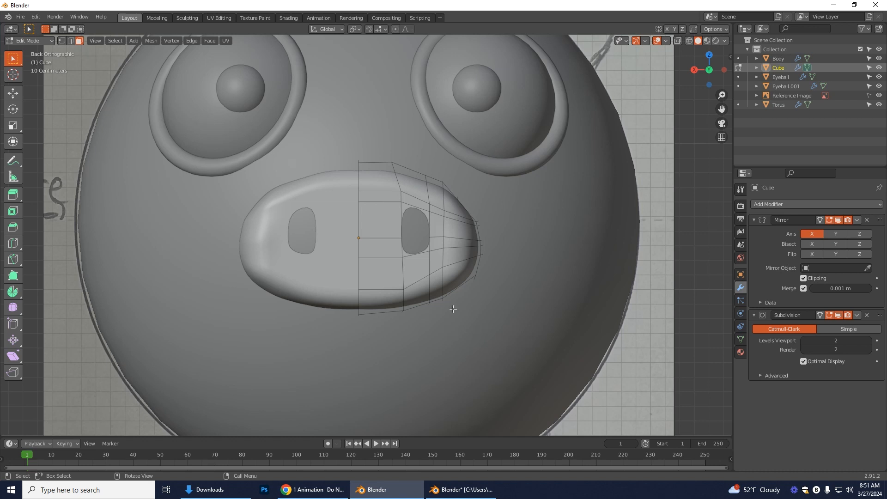
- Select the nostril hole's inner side edges and move them along X toward the snout's centre line
key("2")
left_click(401, 225)
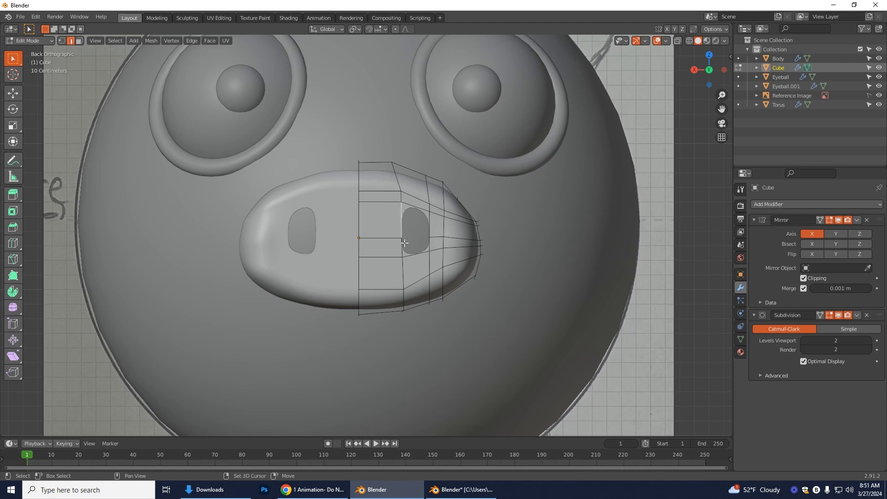
left_click(13, 98)
left_click_drag(375, 233, 361, 230)
- Select the nostril hole's outer side edges and move them 0.10445 m along X
left_click(426, 226)
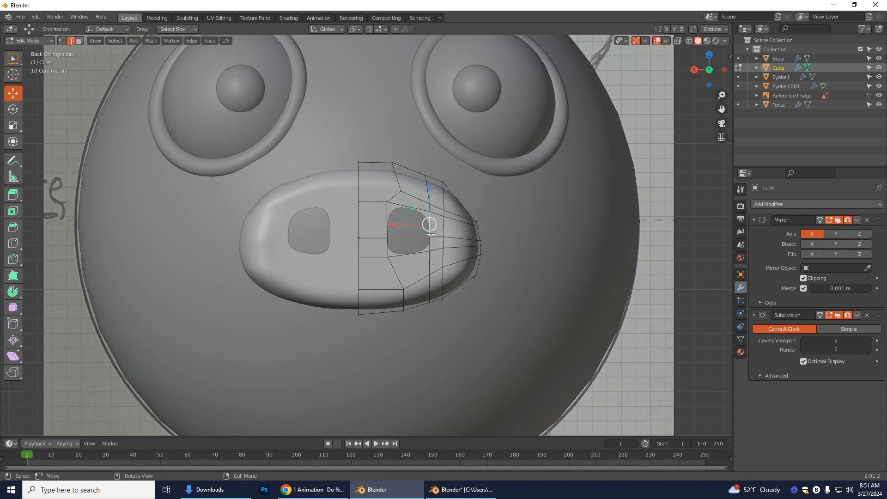
key("g")
key("x")
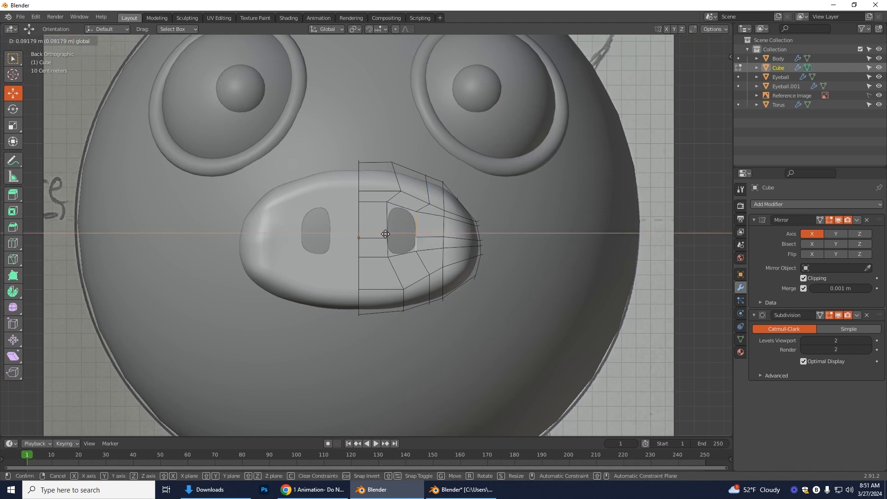
left_click(410, 211)
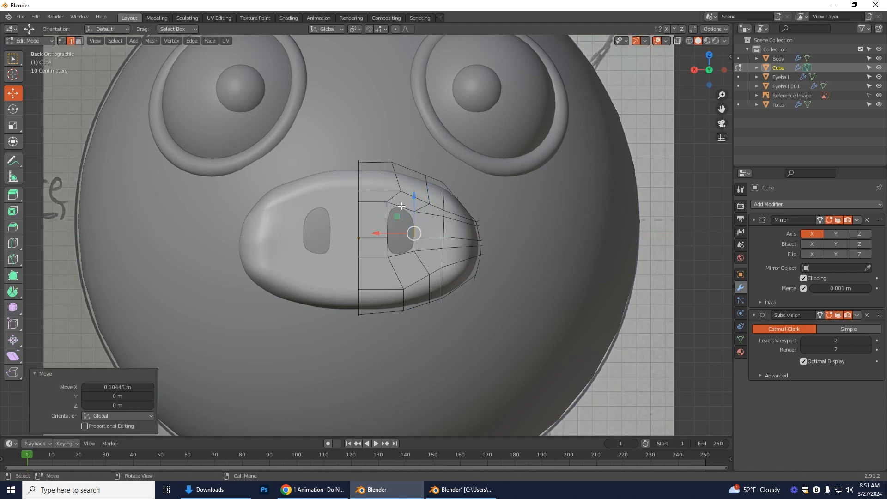
- Select the nostril hole's bottom edge and move it -0.066465 m along Z
left_click(401, 206)
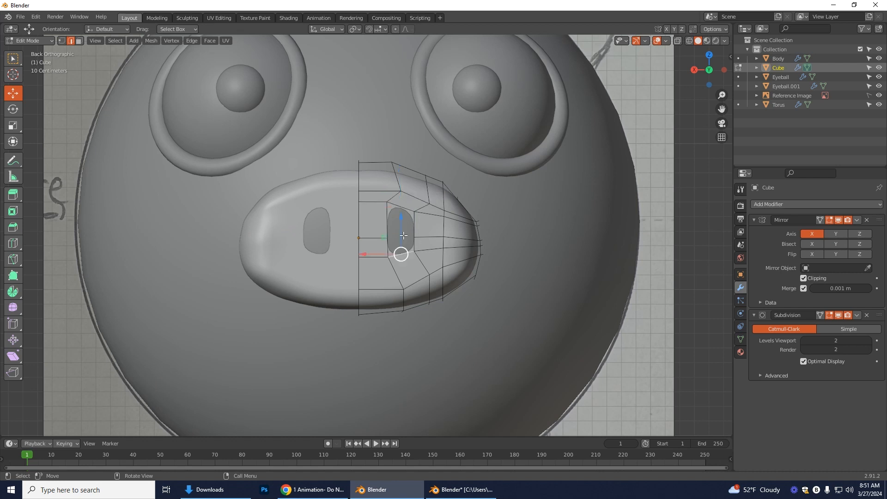
key("g")
key("z")
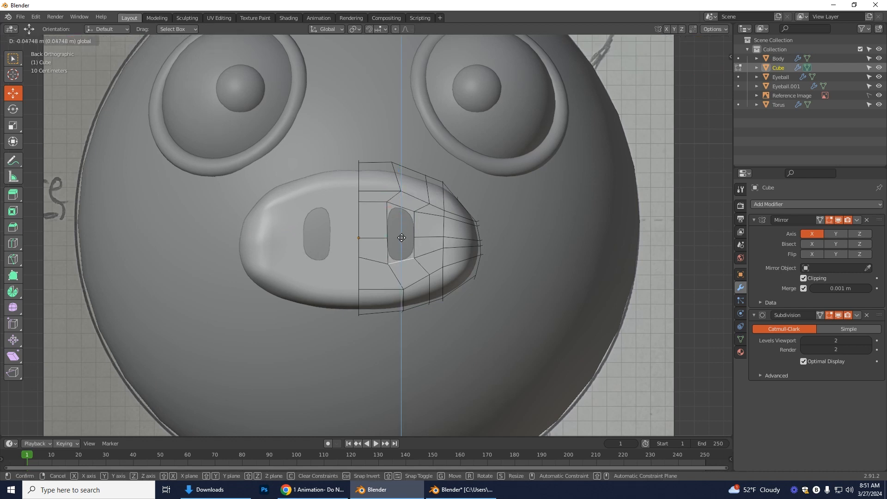
left_click(402, 228)
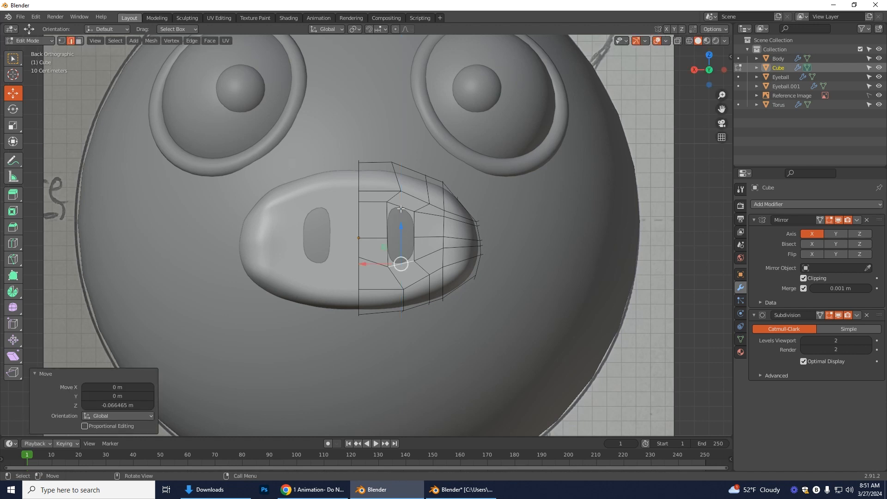
- Select the nostril hole's top edge and move it -0.01899 m along Z
left_click(400, 209)
key("g")
key("z")
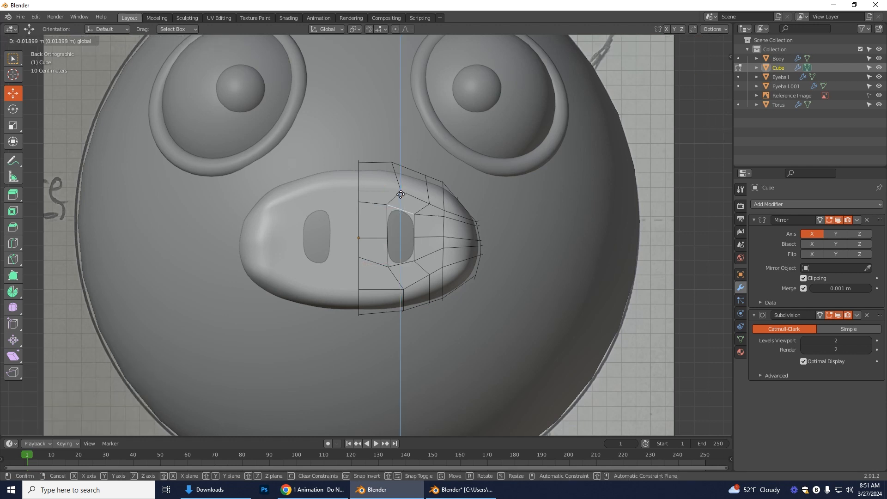
left_click_drag(400, 194, 401, 194)
- Select the whole snout mesh and add a Solidify modifier
scroll(492, 351, "up", 8)
mouse_move(492, 351)
middle_mouse_down()
mouse_move(457, 351)
mouse_move(477, 350)
middle_mouse_up()
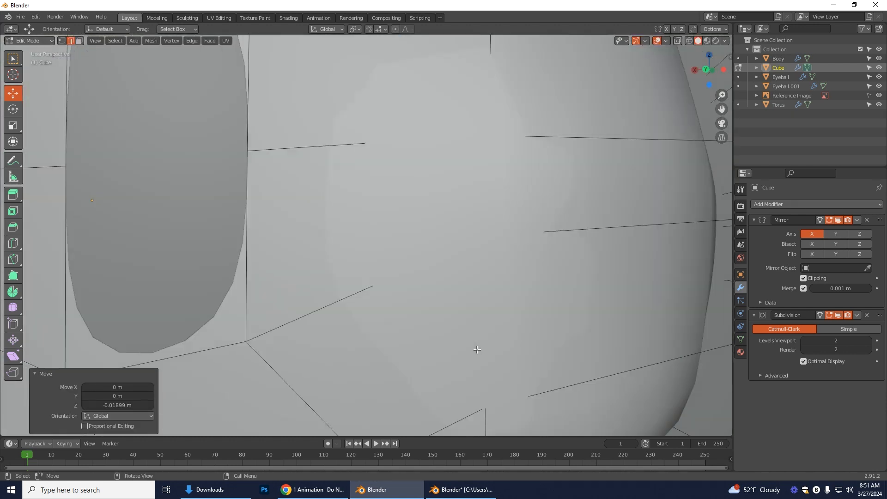
scroll(477, 349, "down", 5)
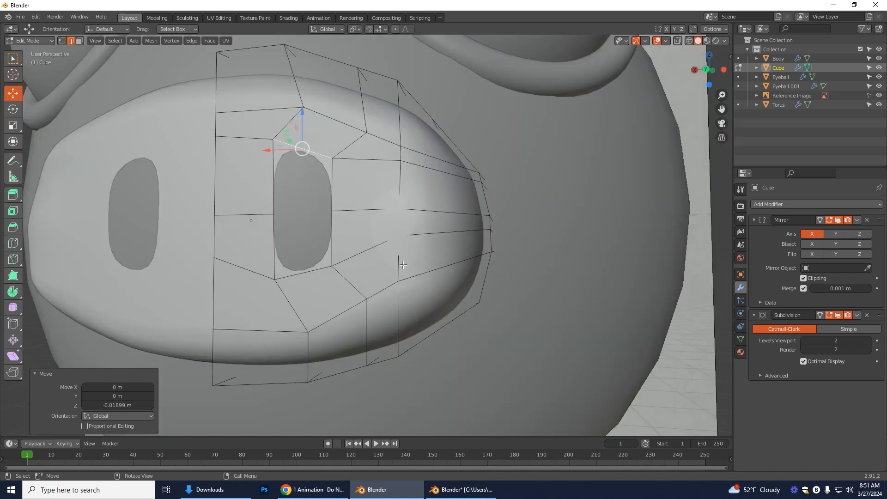
key("a")
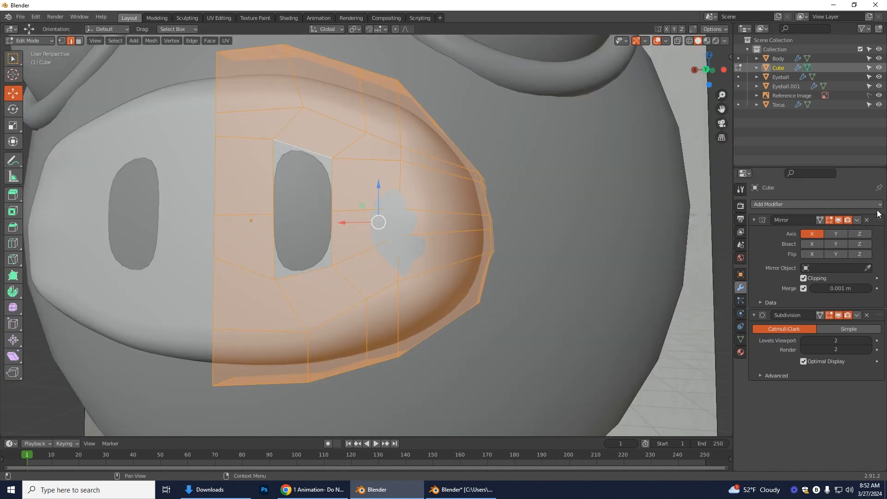
left_click(815, 204)
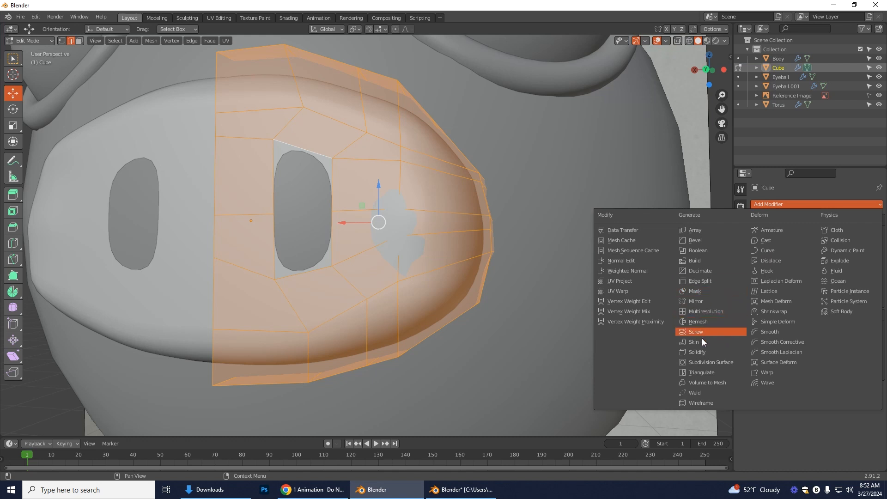
left_click(697, 352)
- Collapse the Mirror modifier's settings and set the Solidify thickness to 0.07 m
middle_click_drag(526, 346, 467, 354)
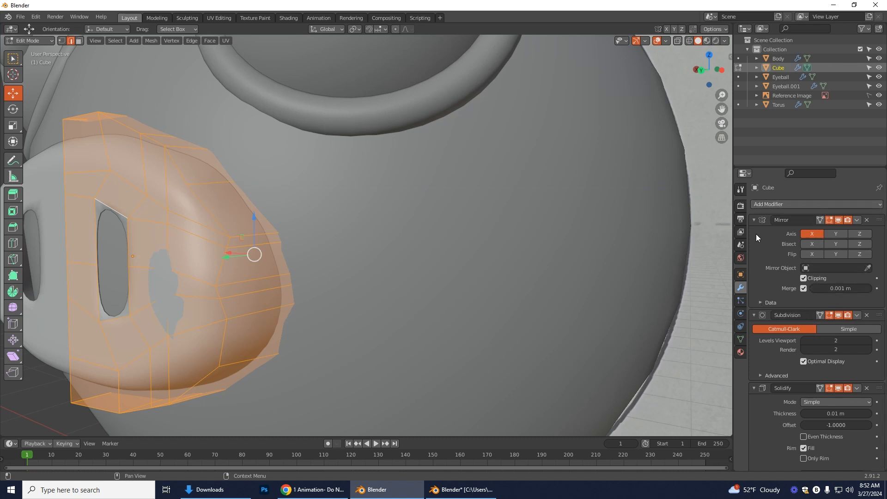
left_click(752, 220)
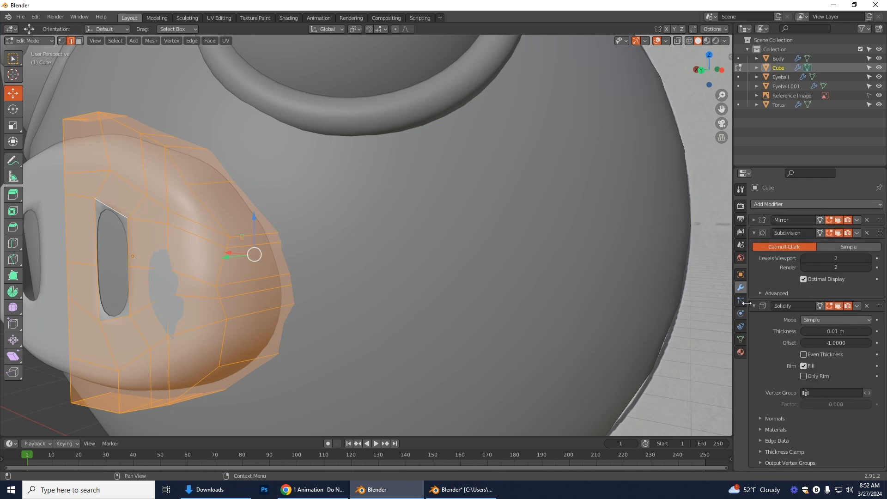
left_click(870, 331)
left_click(869, 331)
left_click(869, 332)
left_click(869, 331)
left_click(869, 332)
left_click(869, 332)
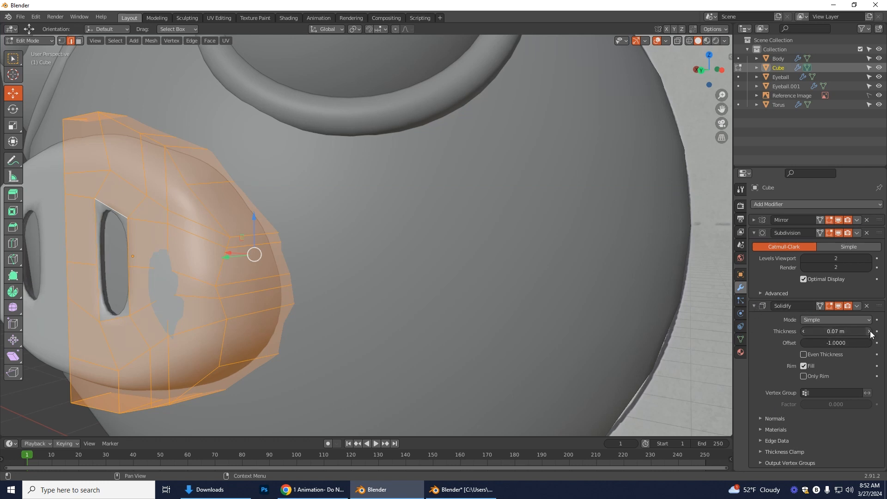
- Set the snout's Solidify thickness to 0.08 m and place the Solidify modifier above Subdivision in the stack
left_click(869, 331)
mouse_move(577, 337)
middle_mouse_down()
mouse_move(548, 337)
mouse_move(572, 341)
middle_mouse_up()
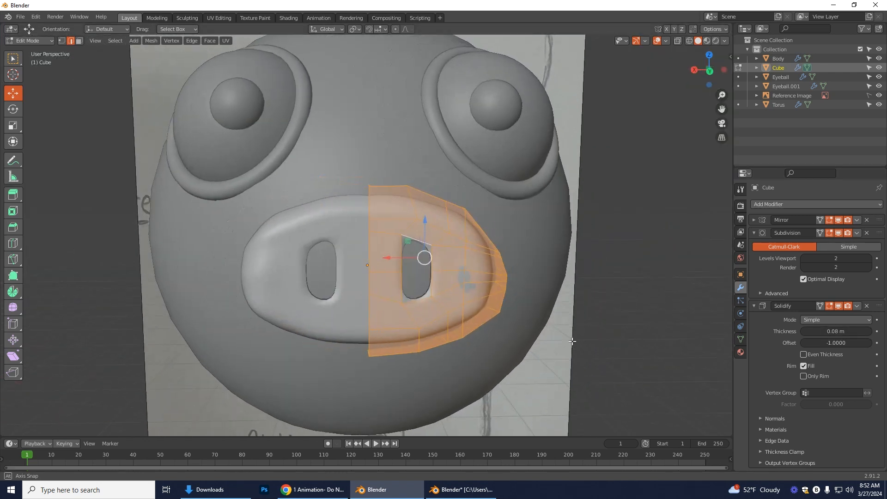
left_click_drag(877, 307, 877, 248)
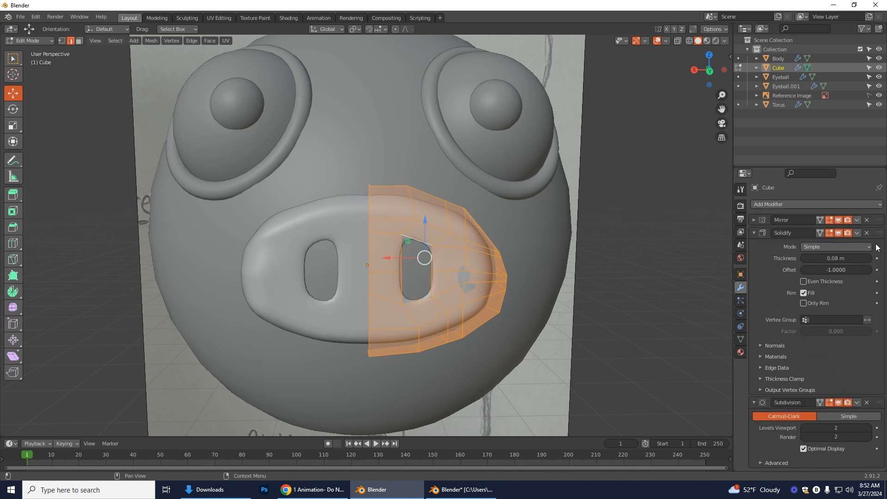
middle_click_drag(612, 417, 549, 363)
scroll(574, 363, "up", 2)
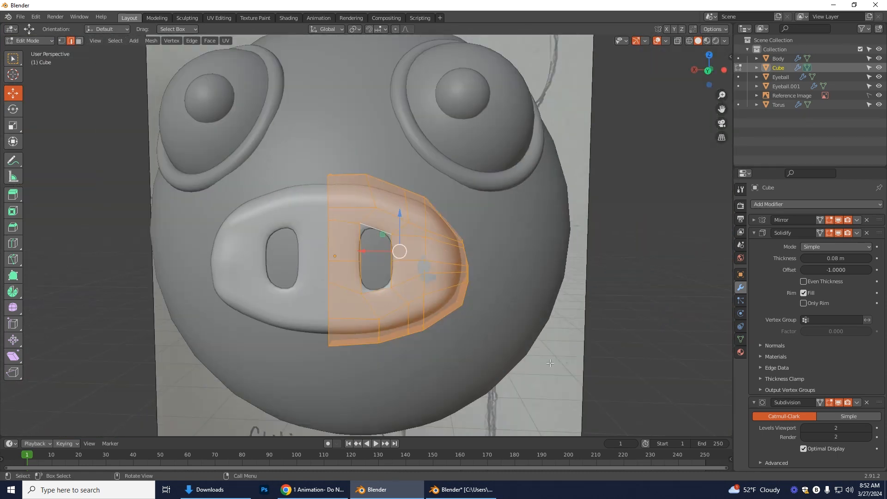
middle_click_drag(556, 322, 566, 316)
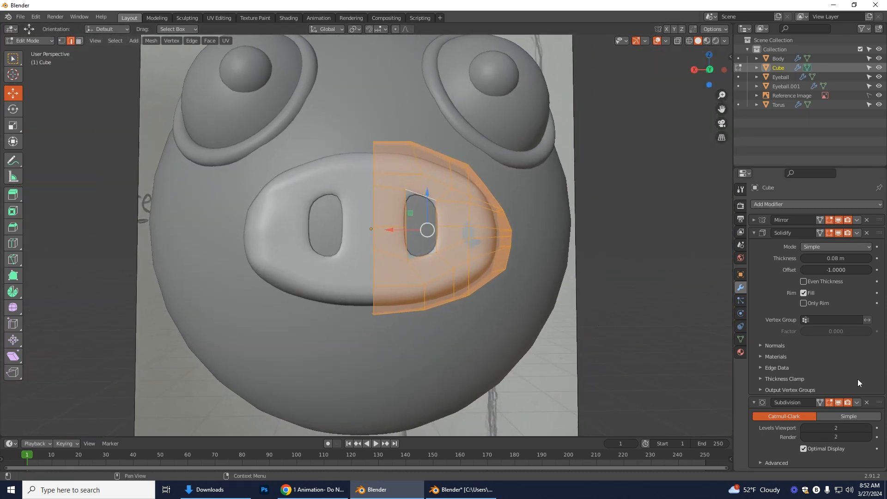
- Set the Subdivision viewport level to 4 and try it above Solidify before restoring Solidify to come first
left_click(868, 428)
left_click(869, 428)
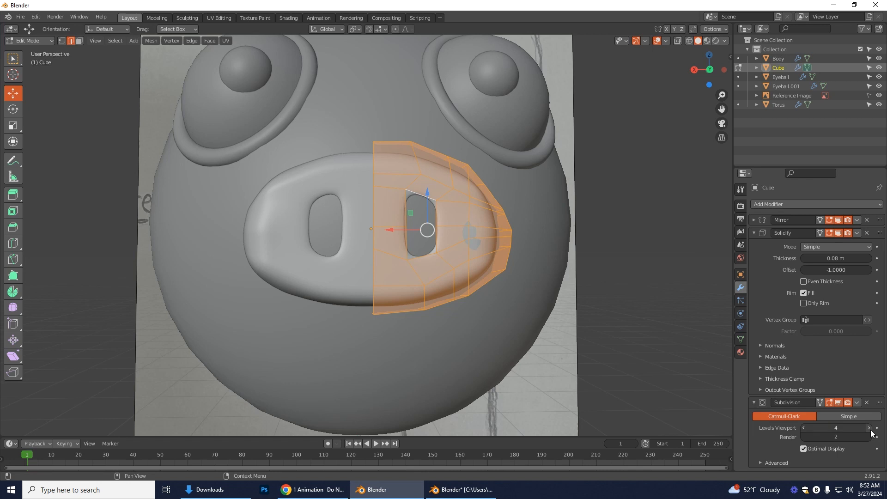
left_click(868, 428)
left_click(803, 428)
left_click_drag(878, 402, 866, 245)
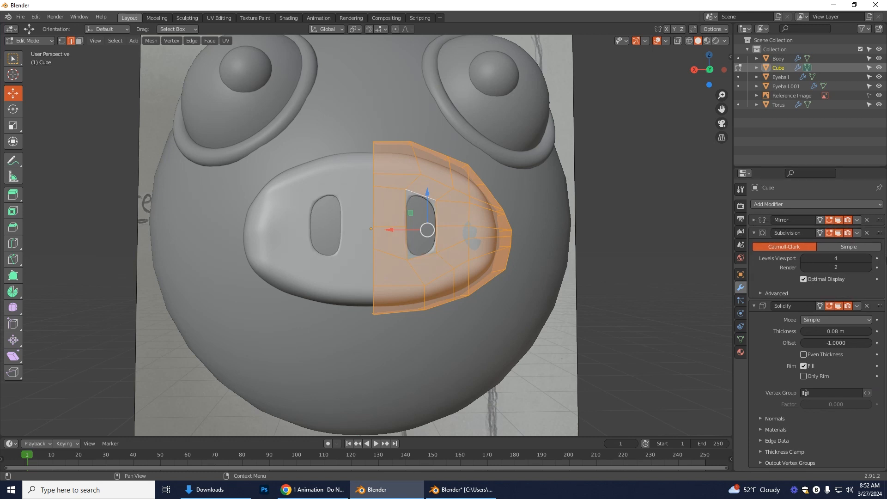
left_click_drag(879, 307, 882, 229)
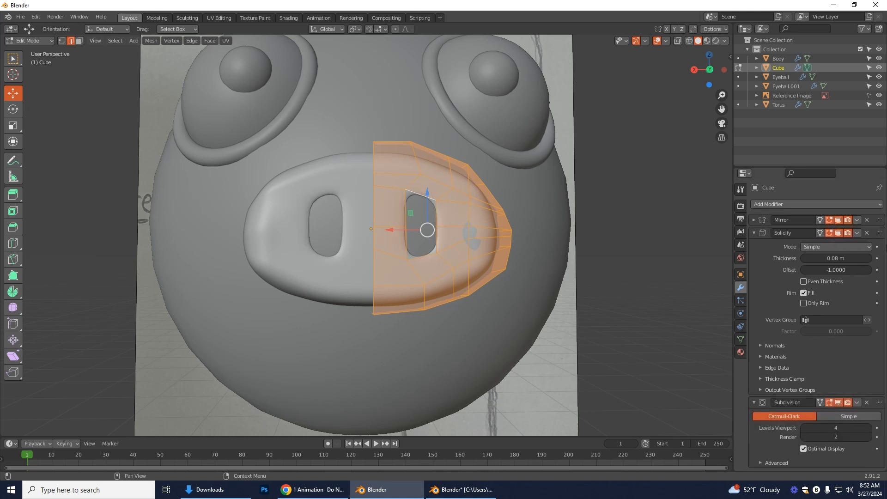
- In Object Mode, stretch the snout slightly along Y and move it 0.094261 m along Y
left_click_drag(705, 65, 617, 66)
key("Tab")
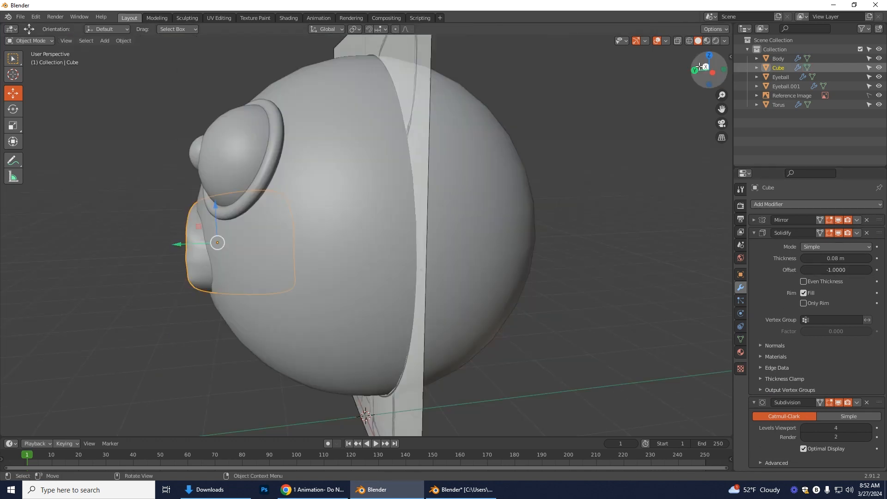
left_click(691, 74)
left_click(677, 41)
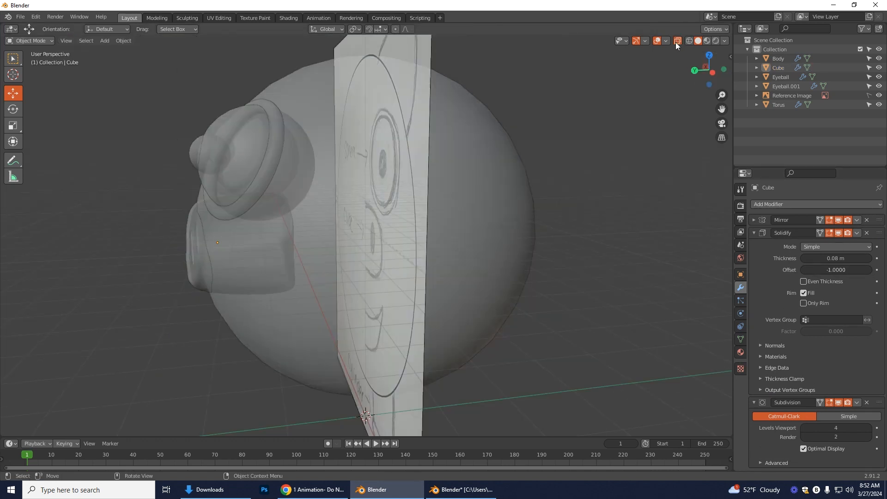
left_click(677, 41)
left_click(187, 237)
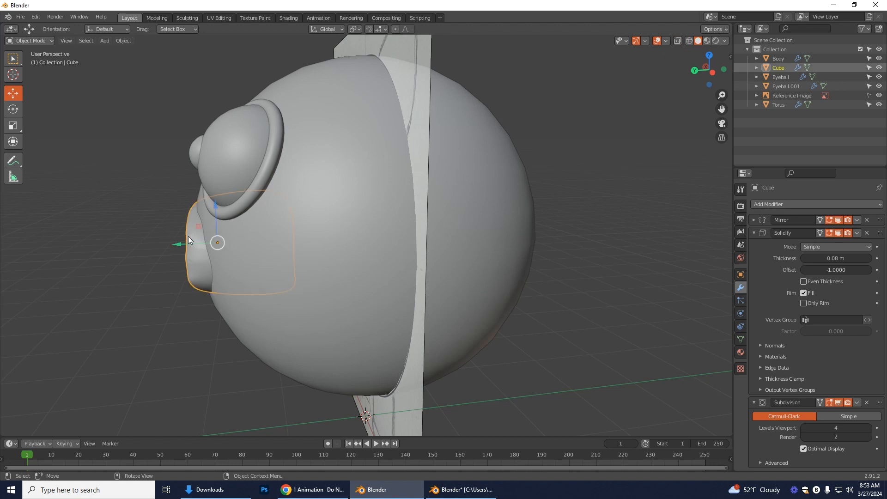
left_click(13, 125)
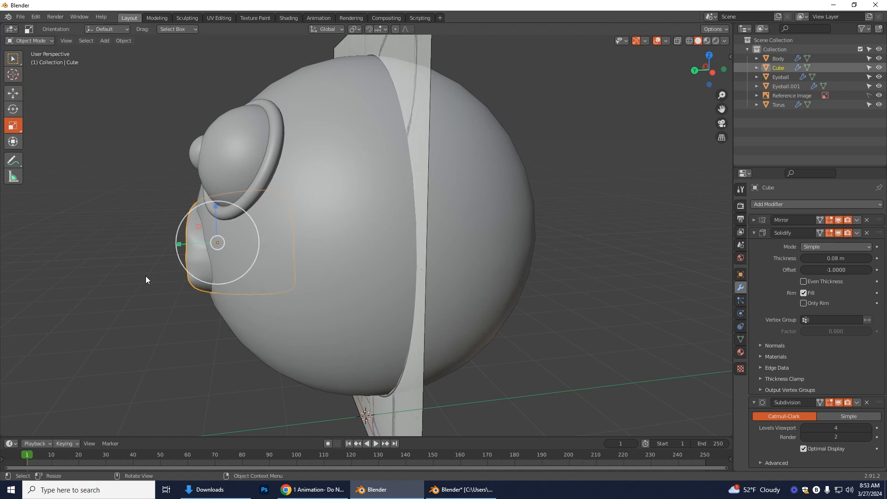
mouse_move(179, 244)
left_mouse_down()
mouse_move(193, 242)
mouse_move(173, 246)
left_mouse_up()
left_click(13, 93)
middle_click_drag(234, 355, 333, 344)
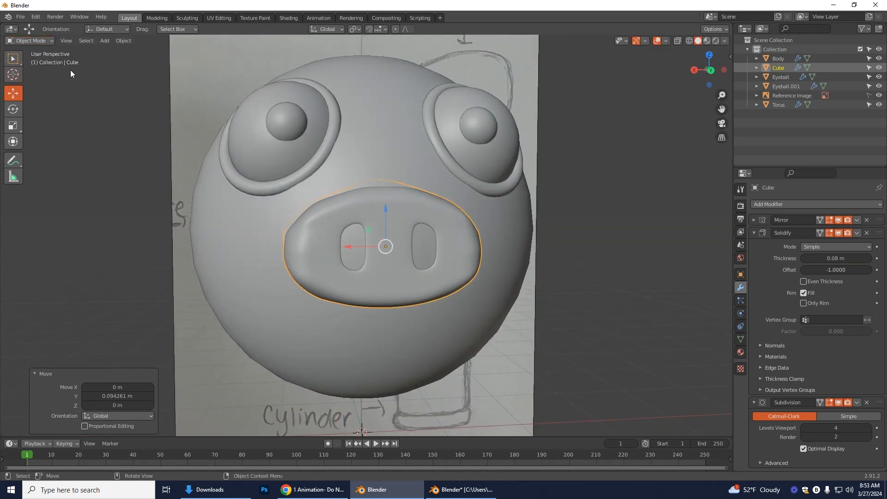
- Edit the snout's vertices in the back view and shift an upper outline vertex outward
scroll(561, 296, "up", 3)
left_click(711, 70)
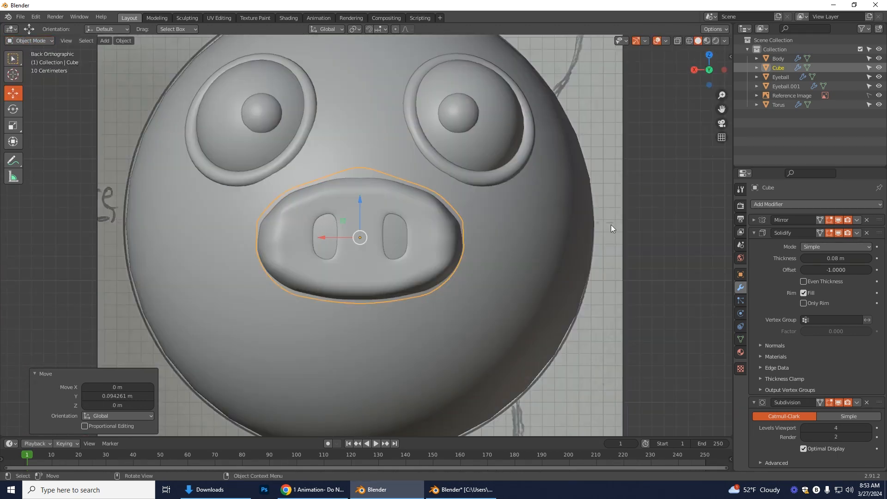
scroll(522, 303, "up", 3)
left_click(48, 41)
left_click(30, 62)
left_click(407, 177)
left_click(49, 42)
left_click(62, 41)
left_click(408, 181)
left_click_drag(392, 164, 425, 160)
- Reposition the upper outer and side outline vertices of the snout's editable half to round its contour
left_click(441, 197)
left_click(459, 205)
left_click_drag(442, 188, 448, 178)
left_click(459, 213)
left_click_drag(429, 212, 447, 213)
left_click(458, 237)
left_click_drag(424, 237, 386, 291)
- Select vertices along the snout's lower outer edge and move one of them slightly downward
left_click(456, 252)
left_click(458, 273)
left_click(442, 282)
left_click(410, 300)
middle_click_drag(484, 314, 459, 318)
scroll(459, 319, "down", 2)
left_click(697, 71)
left_click(443, 251)
left_click_drag(446, 238, 446, 249)
- Shift an upper outer snout vertex along X and nudge the top centre vertex slightly upward
middle_click_drag(484, 259, 475, 259)
left_click(483, 184)
middle_click_drag(483, 184, 418, 189)
left_click(702, 69)
mouse_move(426, 207)
left_mouse_down()
mouse_move(417, 210)
mouse_move(441, 208)
left_mouse_up()
left_click(361, 175)
left_click_drag(362, 159, 361, 157)
- Refine the snout's top outline, moving the top centre vertex -0.034182 m along Z, and return to Object Mode
left_click(435, 207)
left_click_drag(417, 192, 420, 193)
left_click(395, 191)
left_click_drag(377, 192, 359, 151)
left_click(359, 199)
left_click(360, 173)
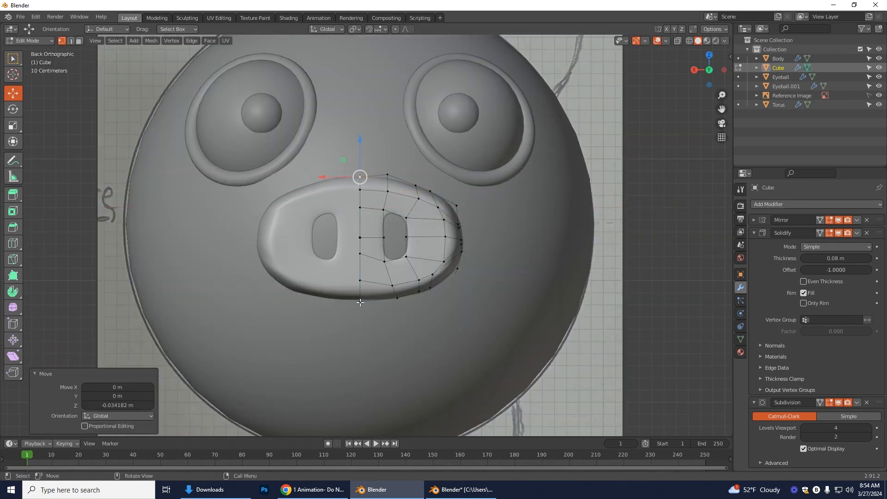
left_click(28, 41)
left_click(29, 51)
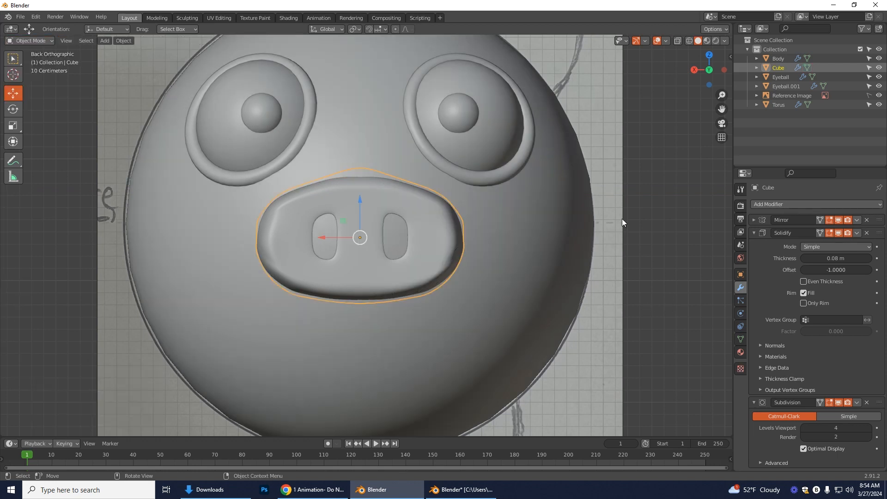
- In the back view, add a mesh cube for the pig's ear
scroll(623, 217, "down", 2)
middle_click_drag(542, 345, 657, 204)
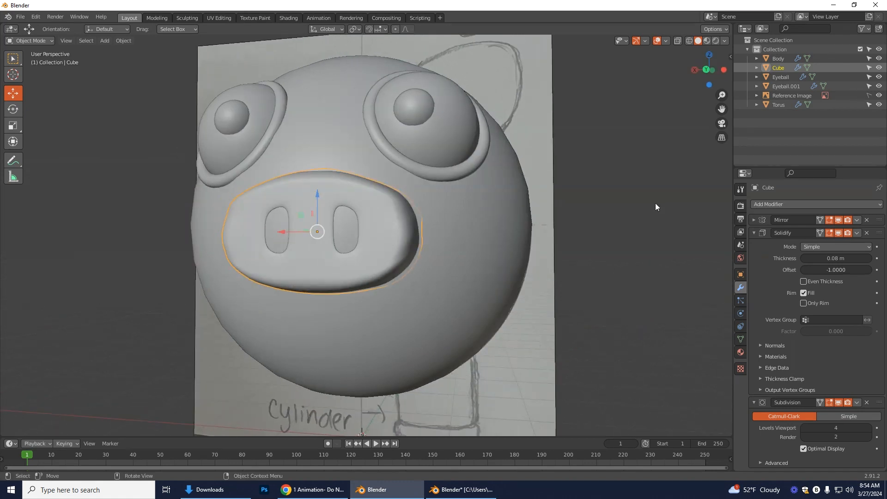
left_click(709, 70)
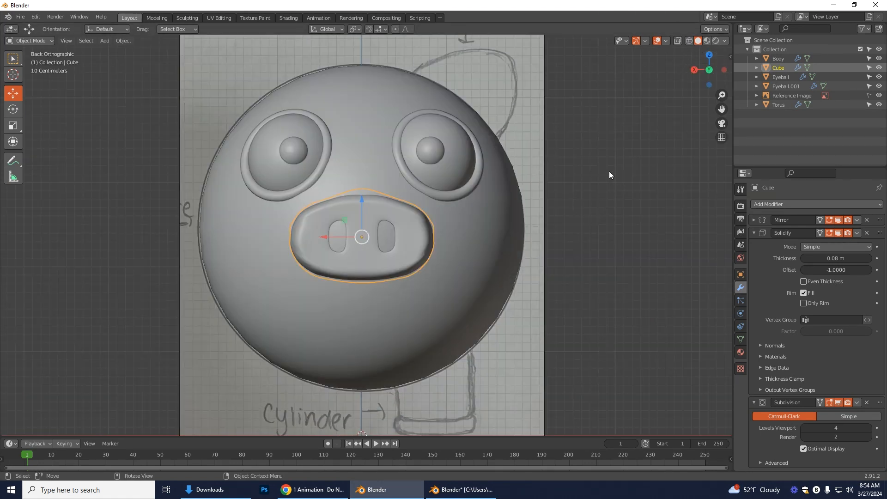
middle_click_drag(518, 184, 400, 269, "shift")
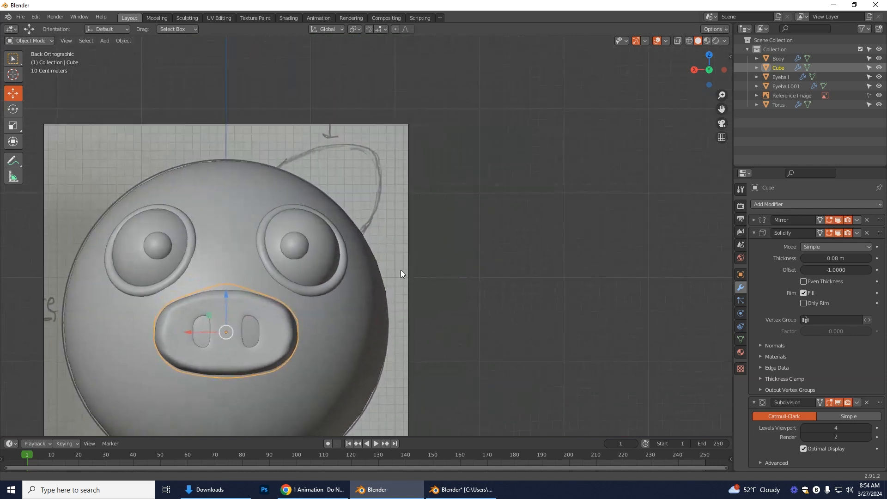
left_click(105, 41)
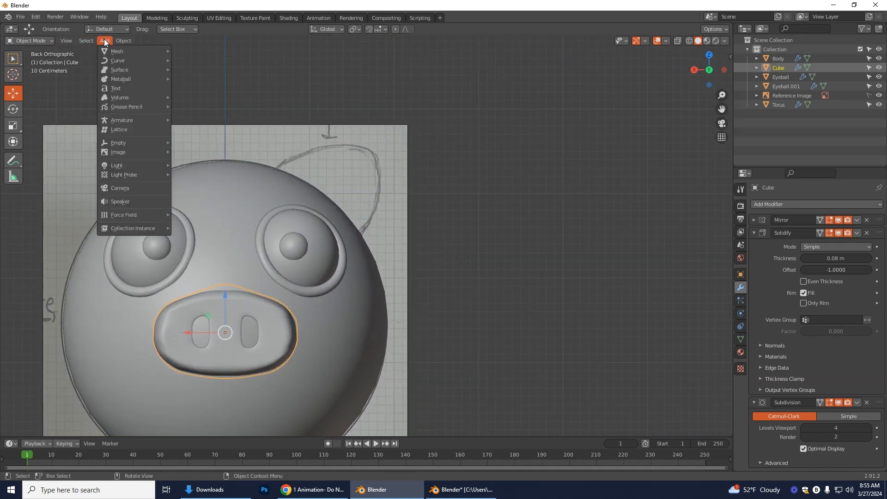
mouse_move(120, 50)
left_click(193, 62)
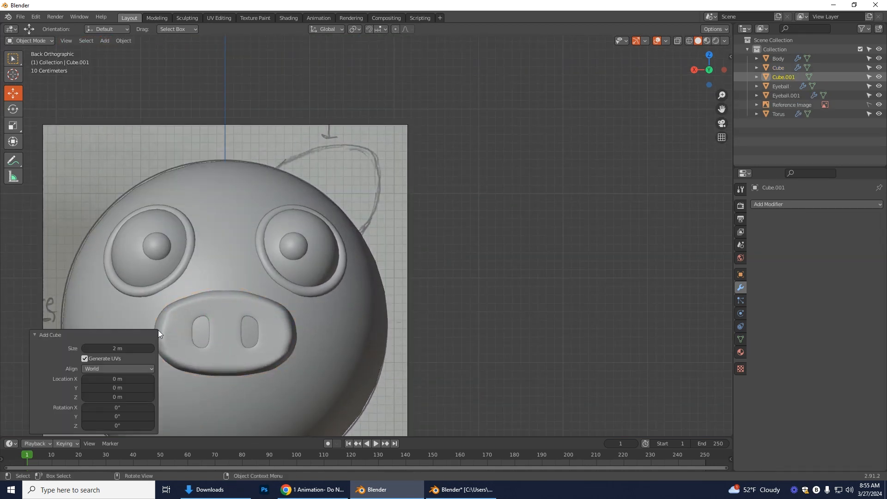
- Move the new cube up over the ear sketch, with -1.268 m along X, and turn on X-ray display
scroll(322, 289, "down", 2)
left_click_drag(265, 409, 298, 211)
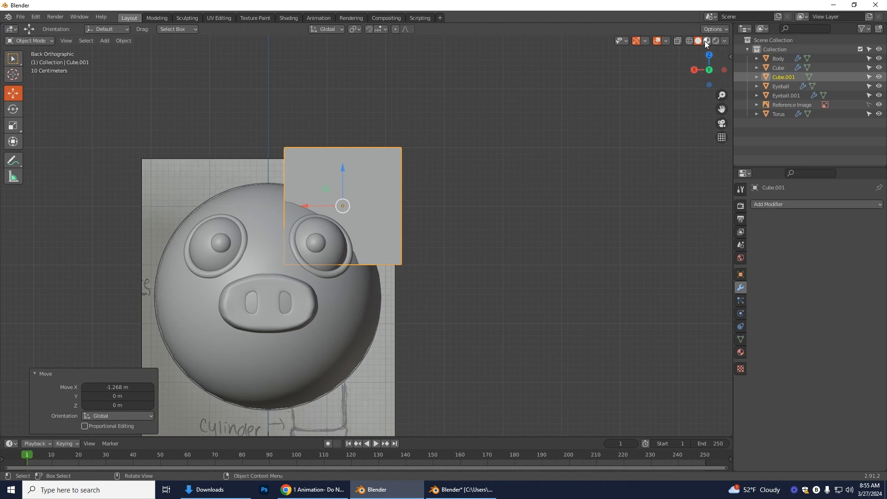
left_click(676, 41)
scroll(529, 183, "up", 3)
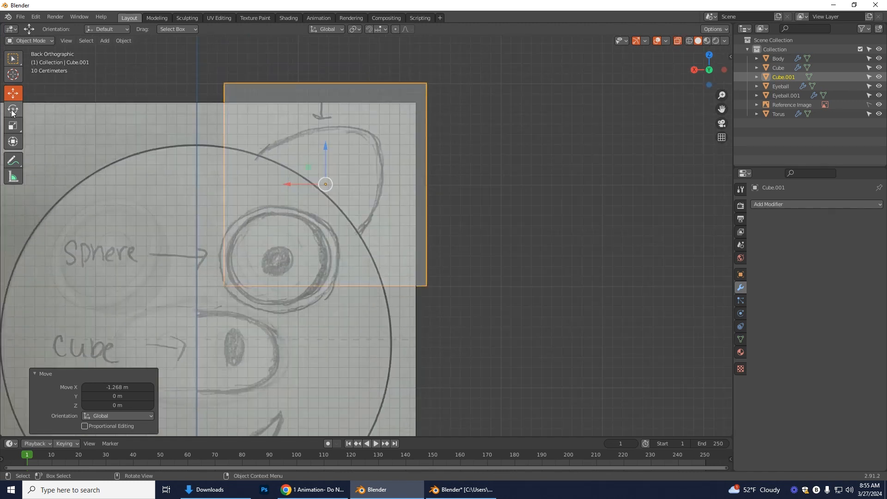
- Scale the cube's height and width to fit the ear sketch, nudging it 0.054691 m along Z and 0.050134 m along X
left_click(13, 126)
mouse_move(325, 151)
left_mouse_down()
mouse_move(327, 168)
mouse_move(326, 141)
left_mouse_up()
left_click(13, 93)
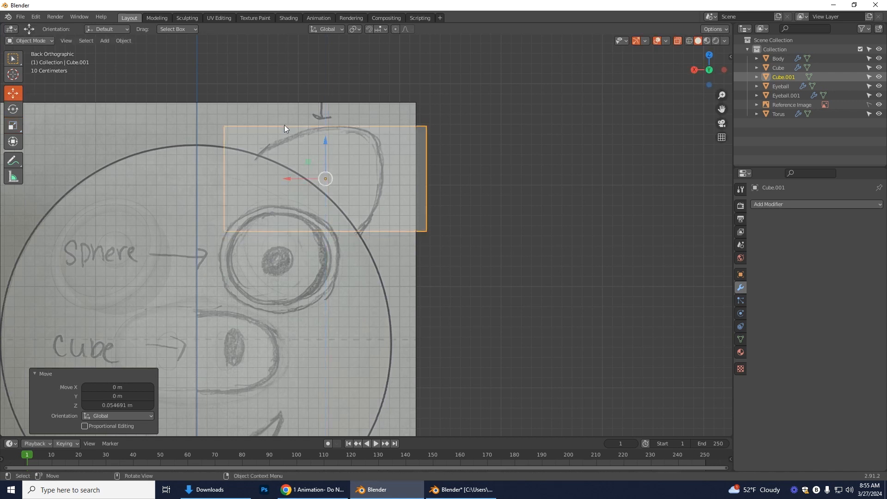
left_click(13, 125)
left_click_drag(325, 142, 325, 139)
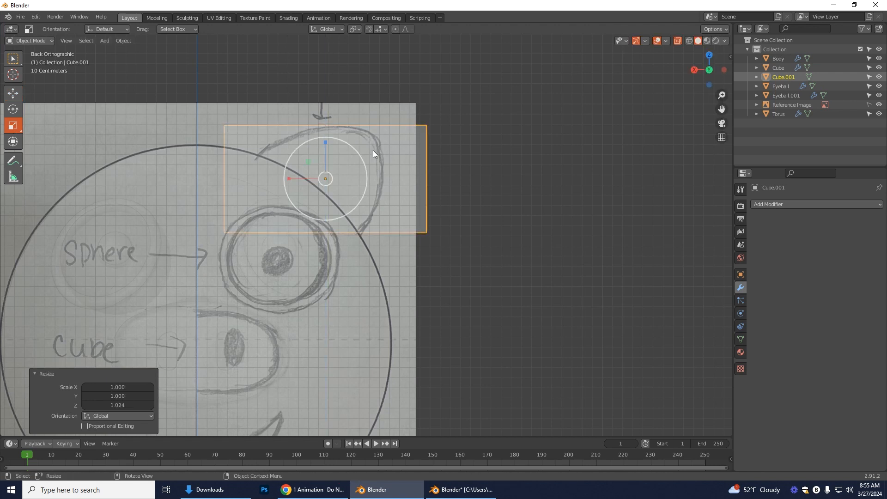
mouse_move(293, 177)
left_mouse_down()
mouse_move(305, 178)
mouse_move(285, 177)
left_mouse_up()
left_click(13, 94)
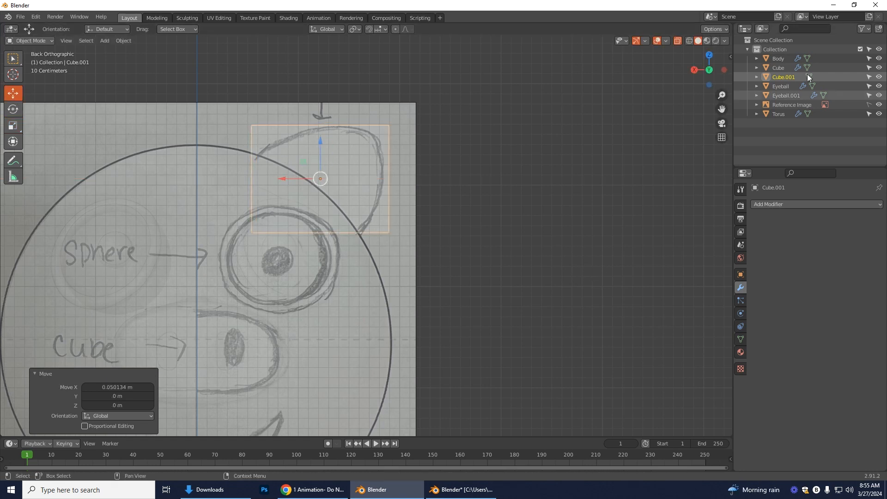
- In the left side view, scale the ear cube's depth along Y to 0.251
left_click(694, 69)
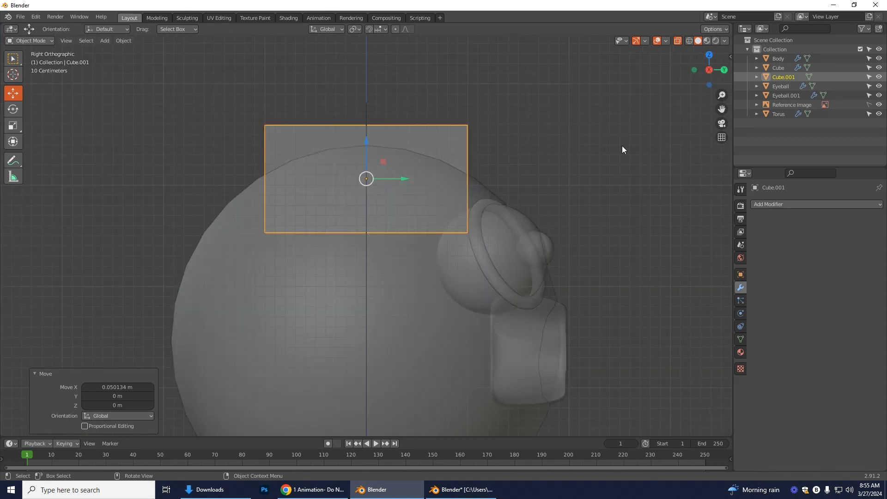
left_click(710, 70)
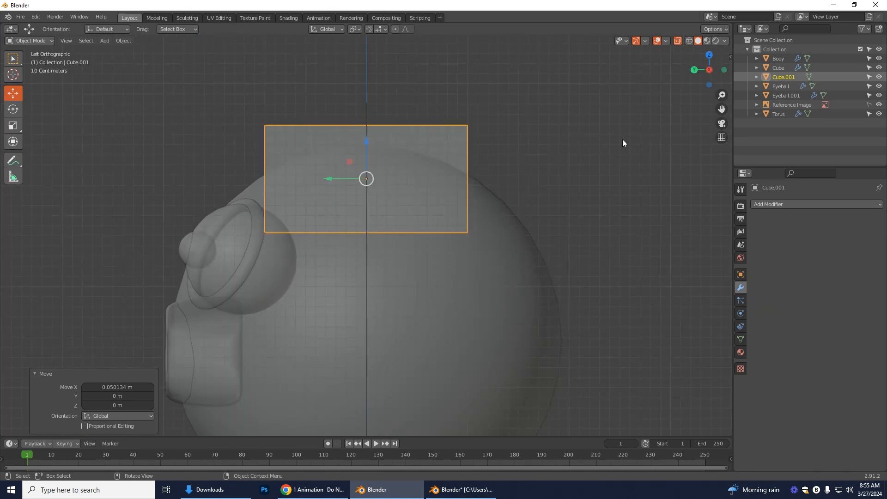
left_click(13, 125)
left_click_drag(336, 178, 359, 180)
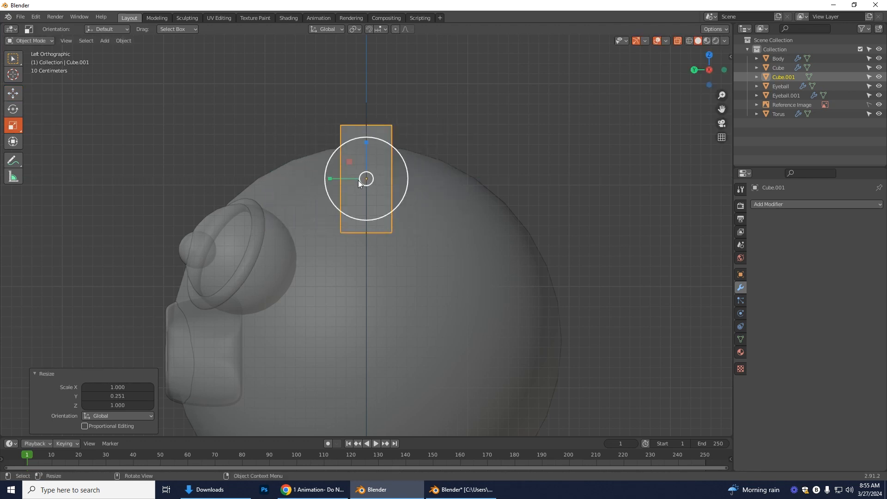
- Enter Edit Mode on the ear cube and scale its whole mesh uniformly to 0.970 in the back view
left_click(35, 40)
left_click(30, 61)
middle_click_drag(323, 277, 559, 193)
left_click(697, 70)
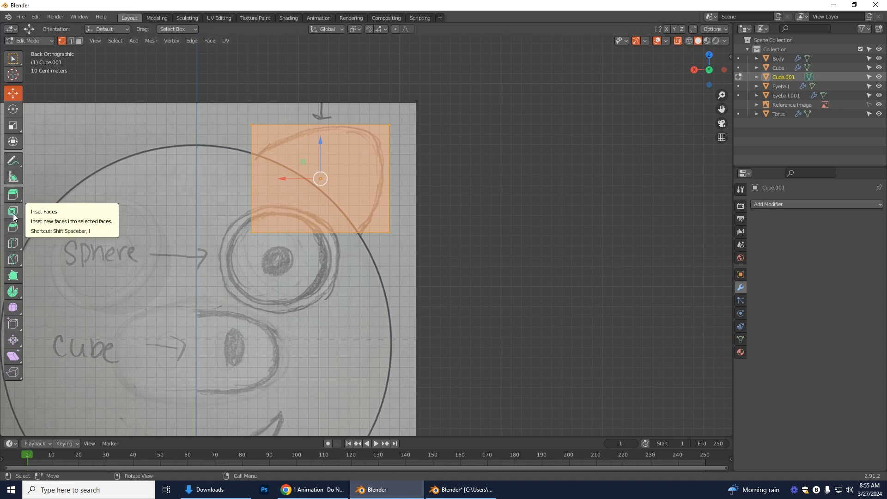
left_click(9, 246)
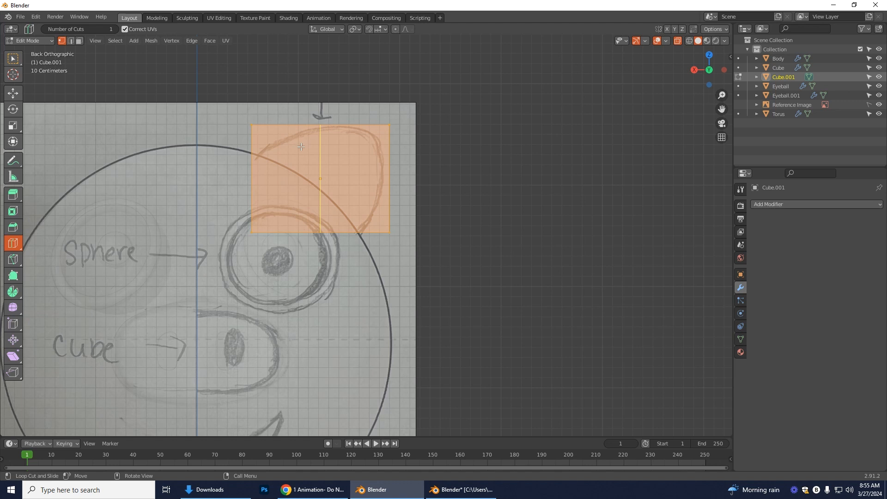
left_click(13, 127)
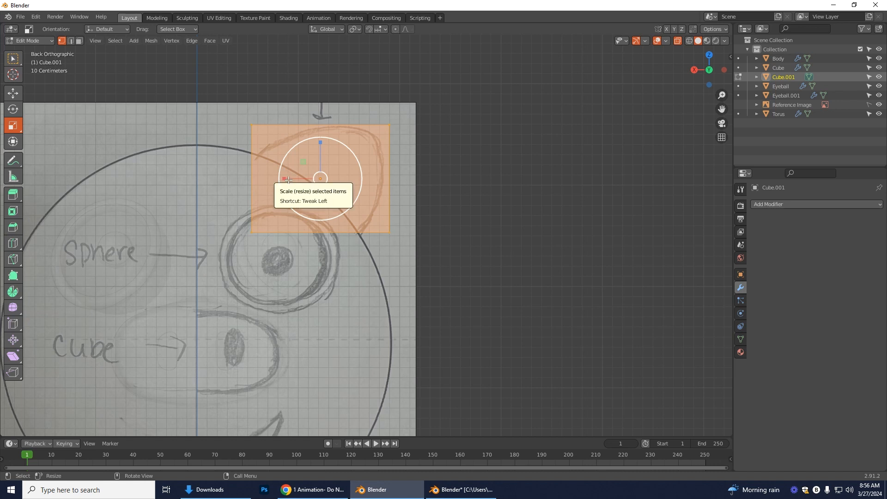
left_click_drag(288, 179, 290, 179)
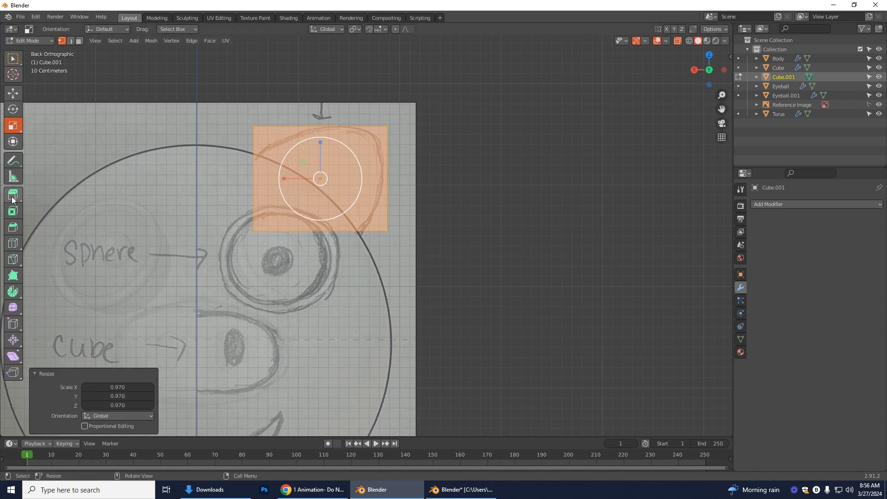
- Cut a vertical edge loop in the ear cube at factor -0.448 and a horizontal one at factor 0.124
left_click(16, 259)
left_click(13, 243)
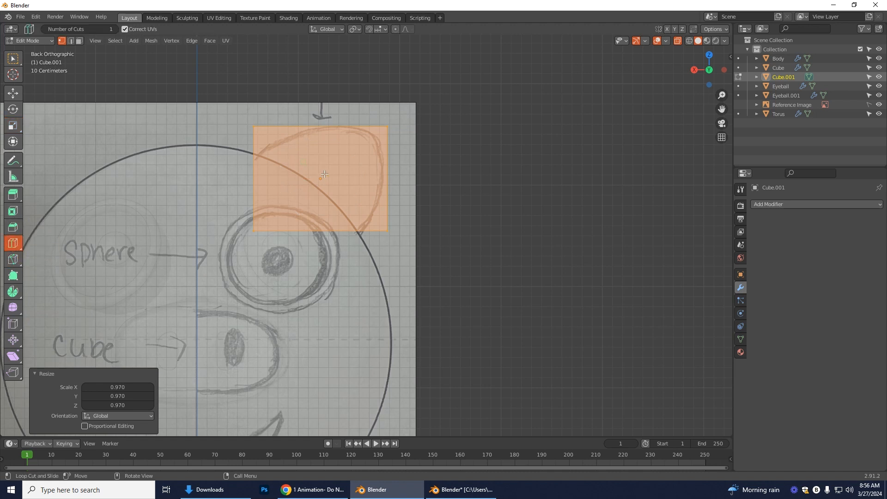
left_click_drag(295, 128, 264, 134)
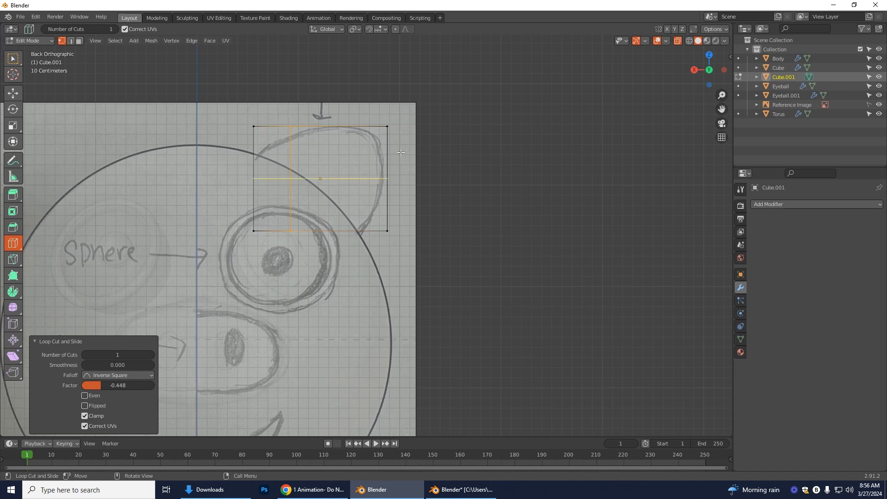
left_click_drag(373, 170, 373, 162)
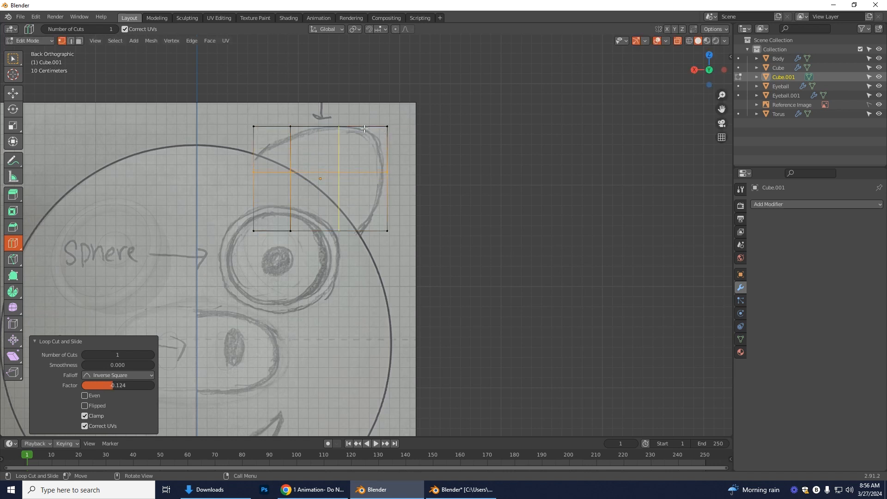
- Cut a second vertical edge loop through the ear cube at factor 0.162
left_click_drag(350, 138, 358, 140)
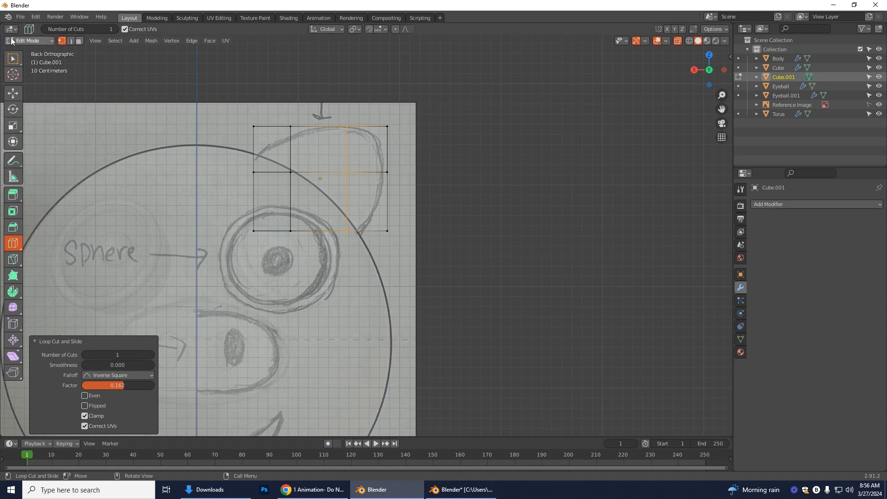
- Move the inner loop's top vertices -0.041019 m X, -0.063807 m Z and the inner top corner's -0.041019 m X, -0.27346 m Z to follow the ear sketch
left_click(13, 61)
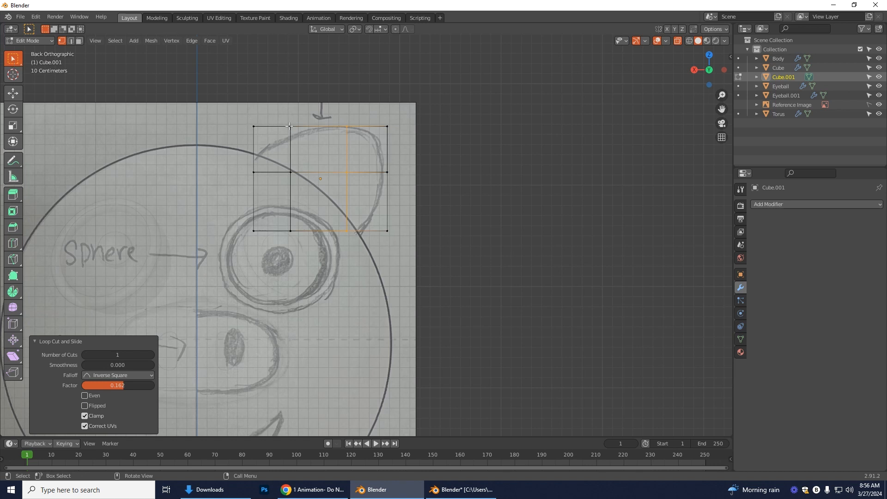
left_click_drag(281, 119, 309, 139)
left_click(12, 93)
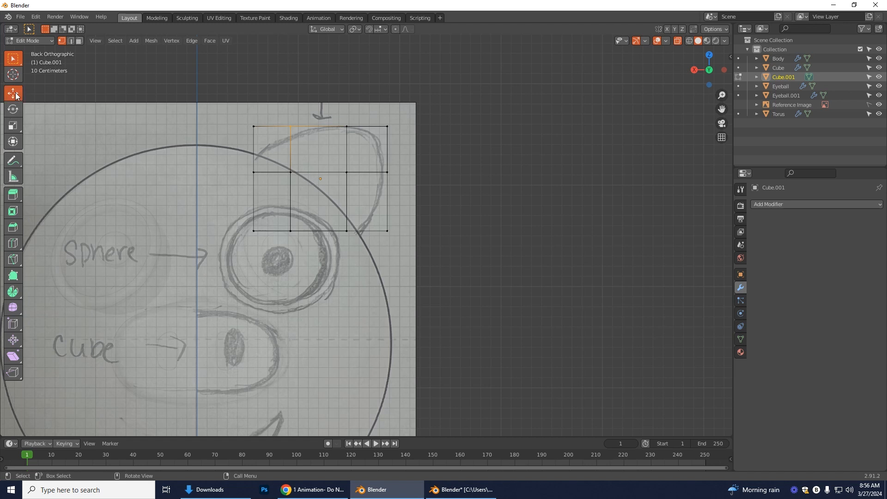
left_click_drag(275, 112, 278, 119)
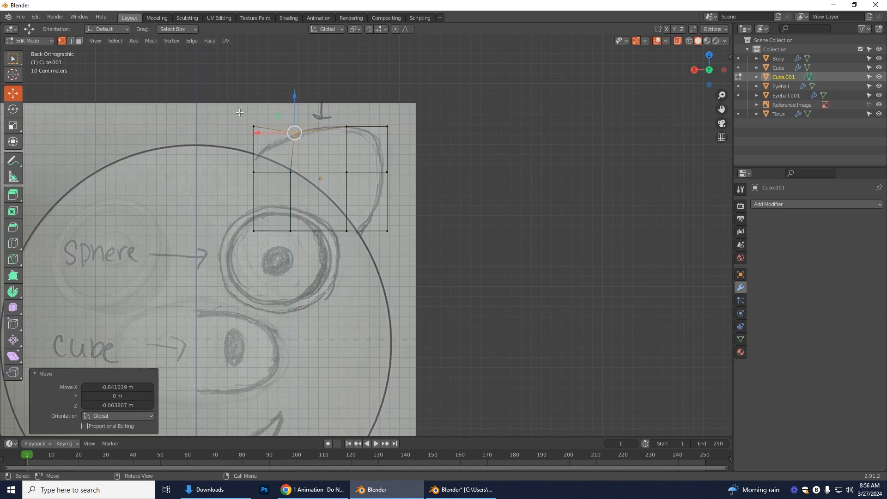
left_click_drag(239, 112, 244, 138)
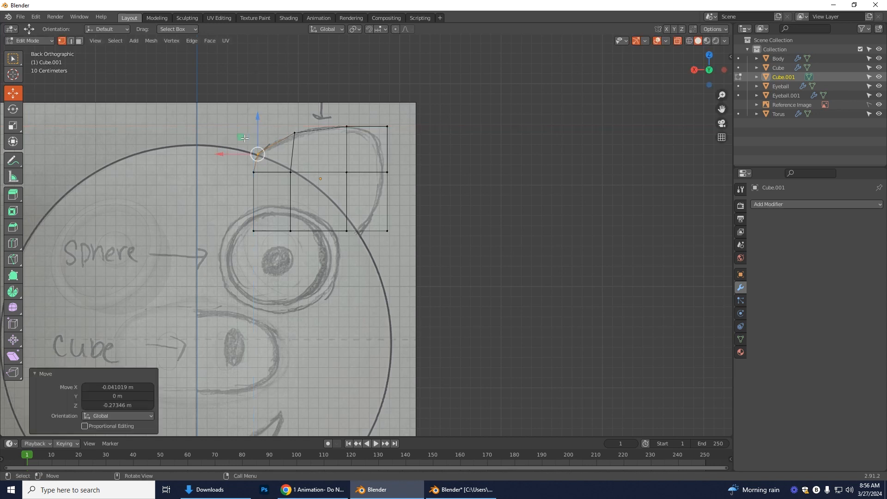
- Pull the ear's outer top corner and outer middle vertices inward onto the sketch outline, and select the outer bottom corner vertices
left_click(387, 126)
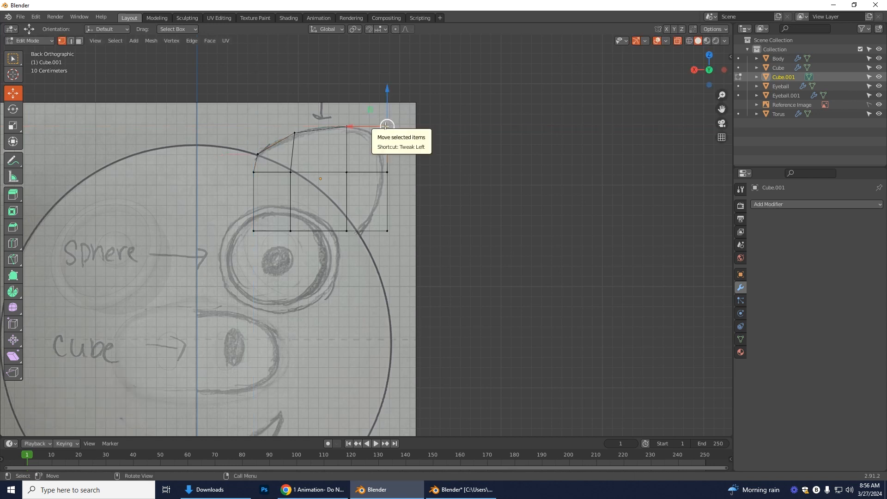
left_click_drag(387, 126, 338, 134)
left_click_drag(384, 165, 361, 172)
left_click(398, 233)
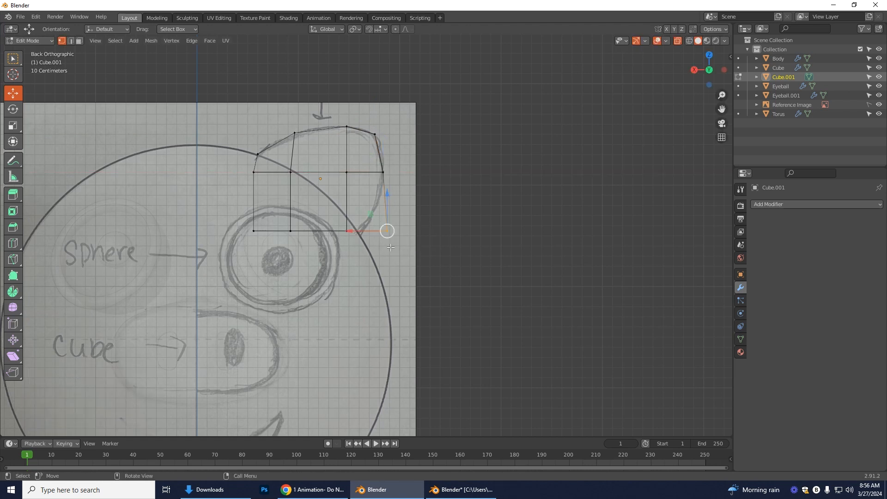
- Move the lower vertices on the ear's outer side inward along X to fit the sketched outline
left_click_drag(361, 234, 326, 236)
left_click(346, 231)
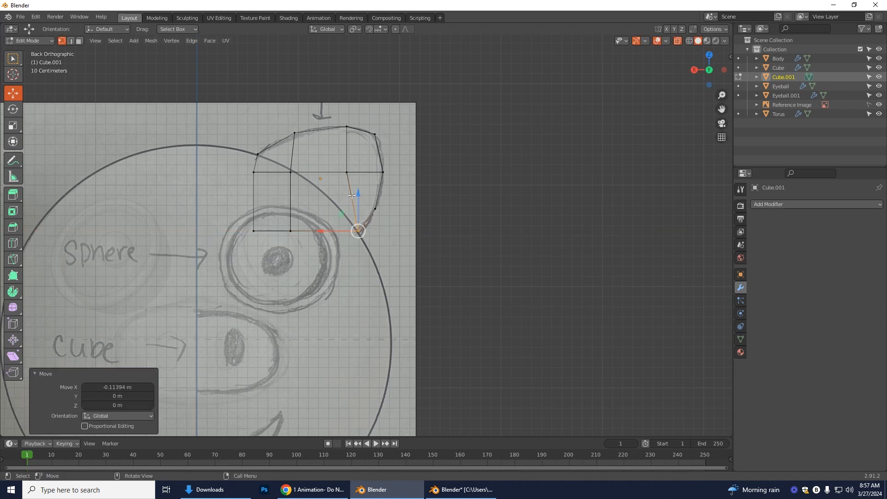
left_click_drag(358, 198, 358, 199)
- Return the ear to Object Mode and turn off X-ray display
left_click(39, 45)
left_click(40, 48)
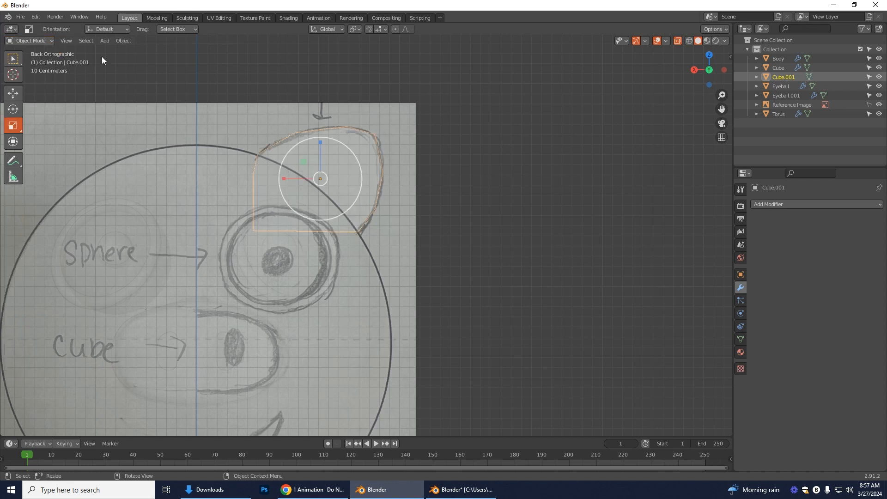
left_click(678, 42)
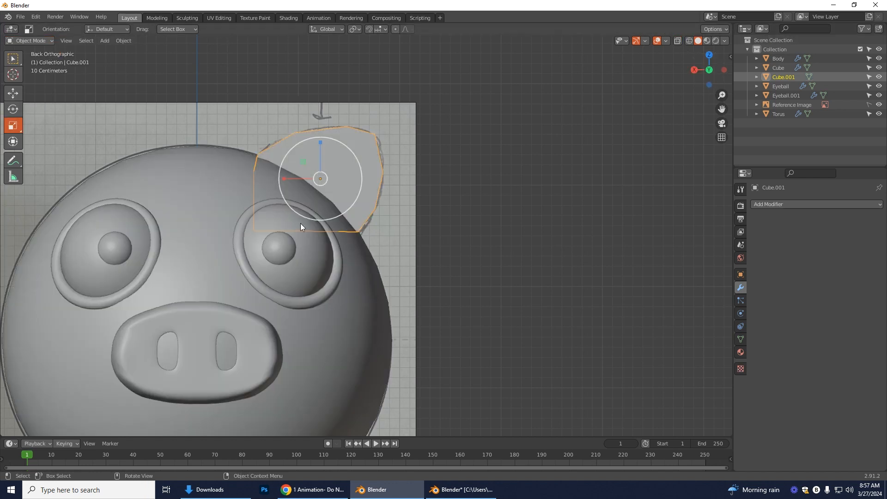
left_click(816, 205)
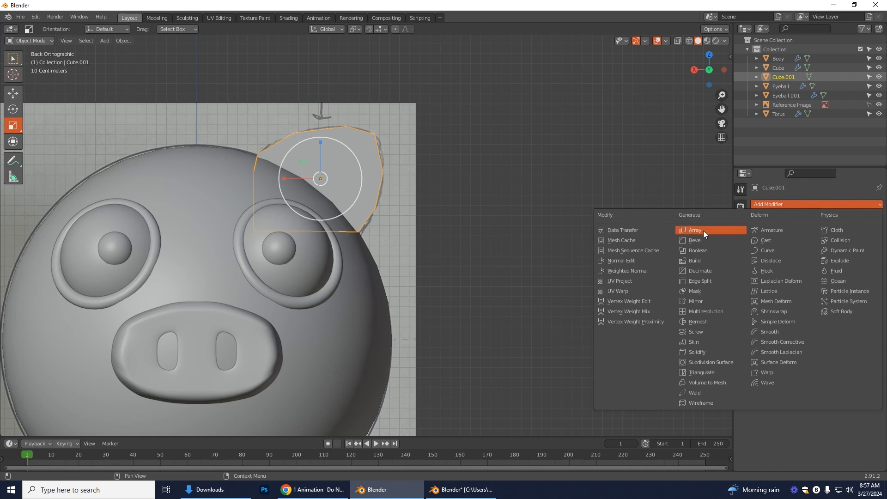
left_click(724, 309)
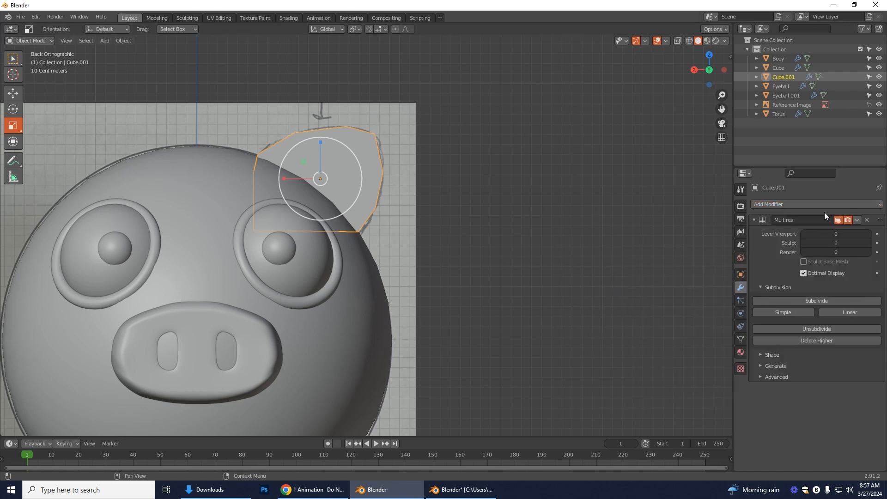
left_click(866, 220)
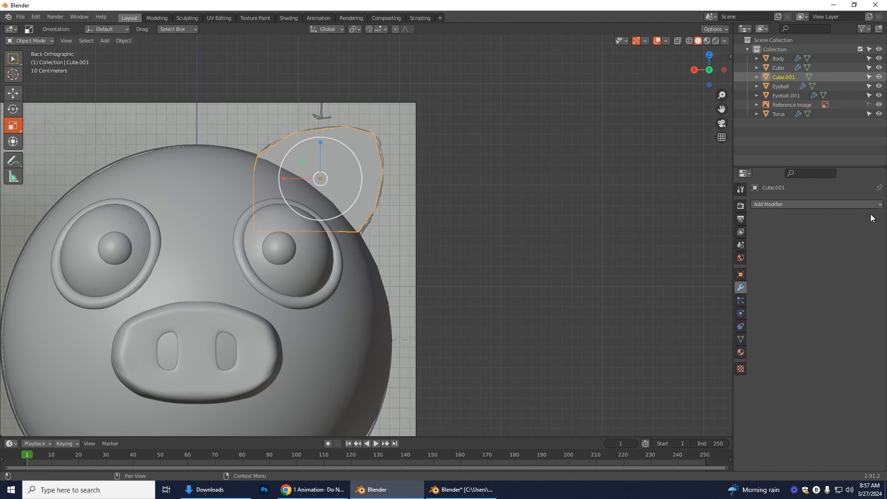
- Add a Mirror modifier to the ear on the X axis, using Body as the mirror object
left_click(871, 206)
left_click(712, 301)
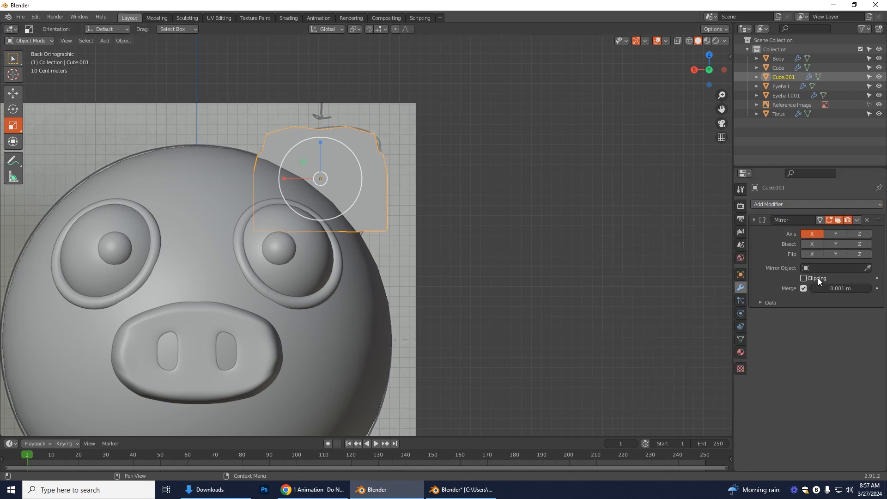
left_click(868, 268)
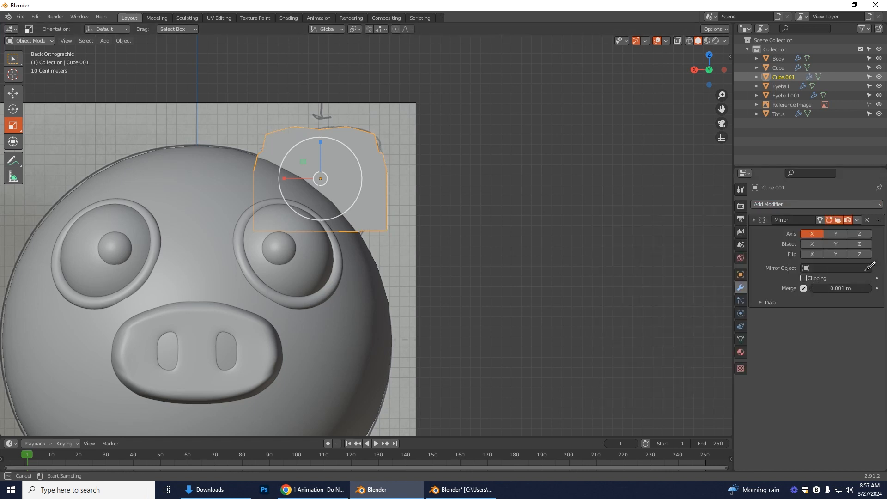
left_click(223, 179)
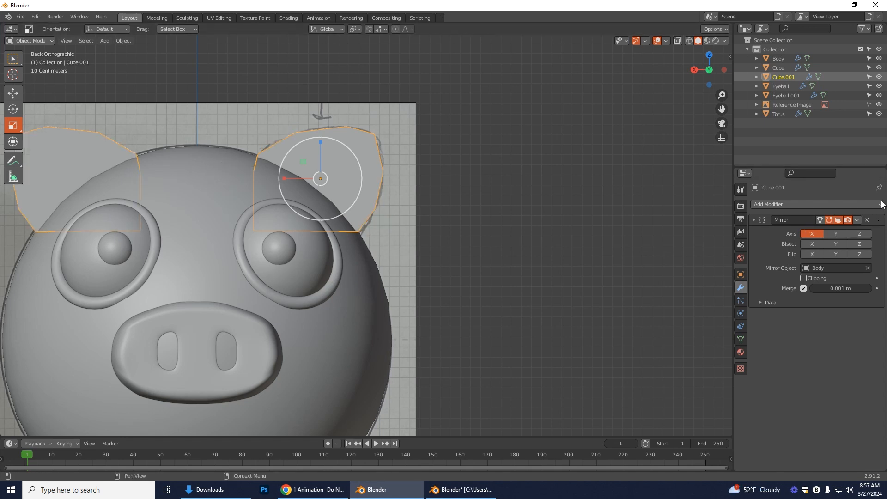
- Add a Subdivision Surface modifier with viewport level 3 to the ears and shade them smooth
left_click(803, 204)
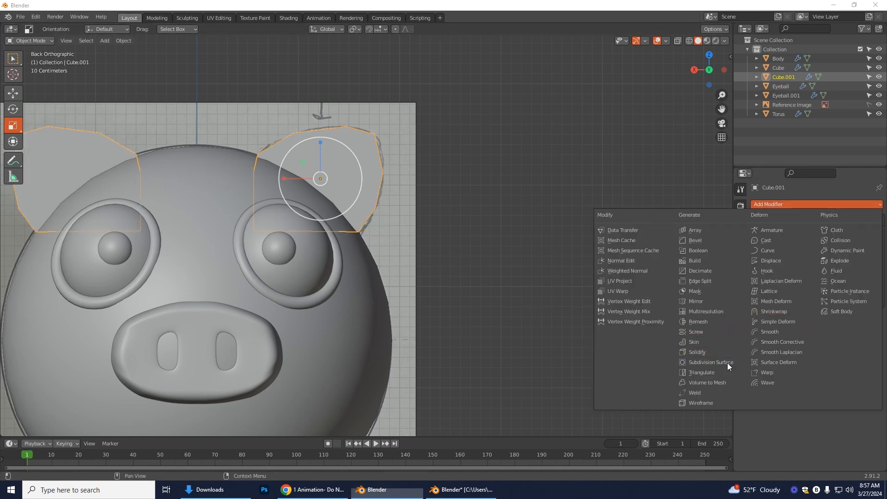
left_click(697, 362)
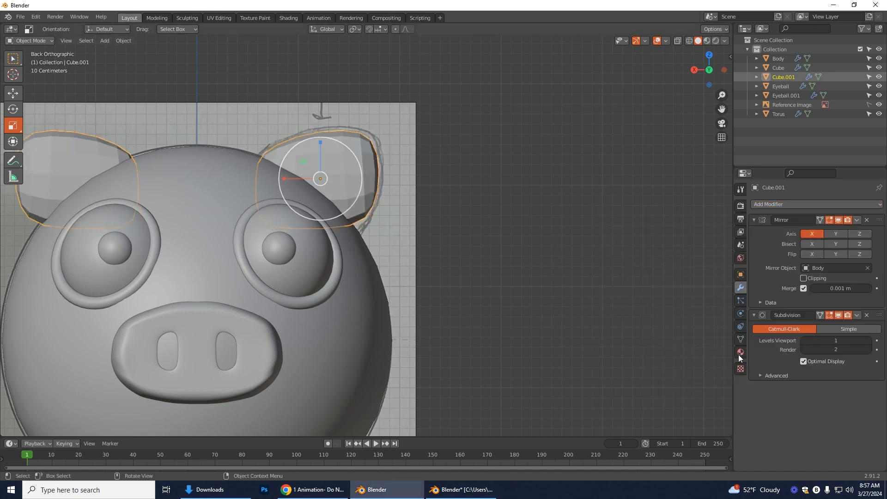
left_click(871, 342)
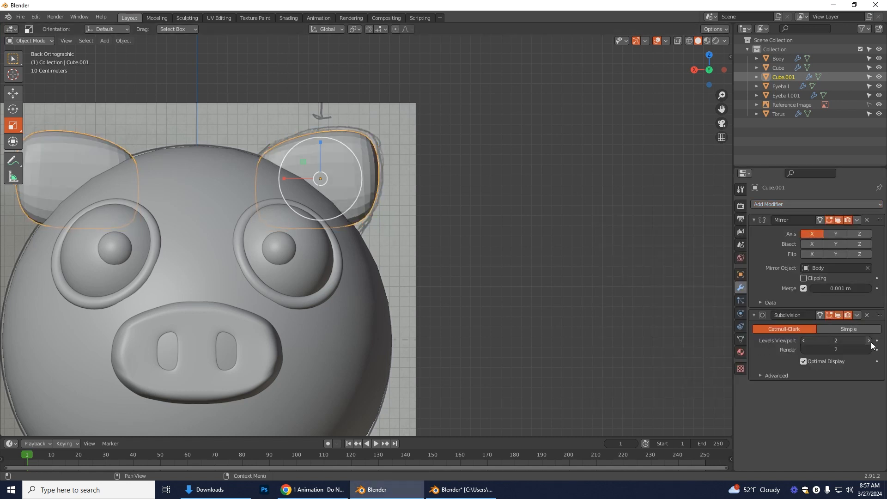
key("w")
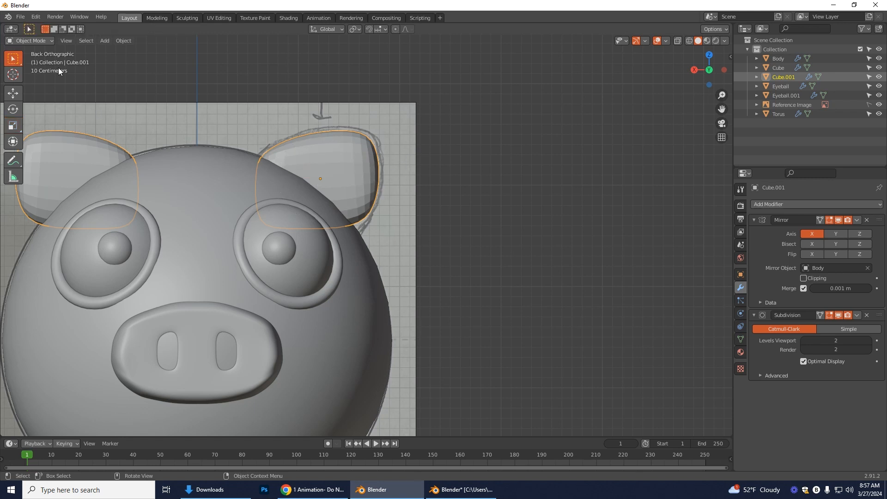
right_click(365, 170)
left_click(359, 169)
left_click(869, 341)
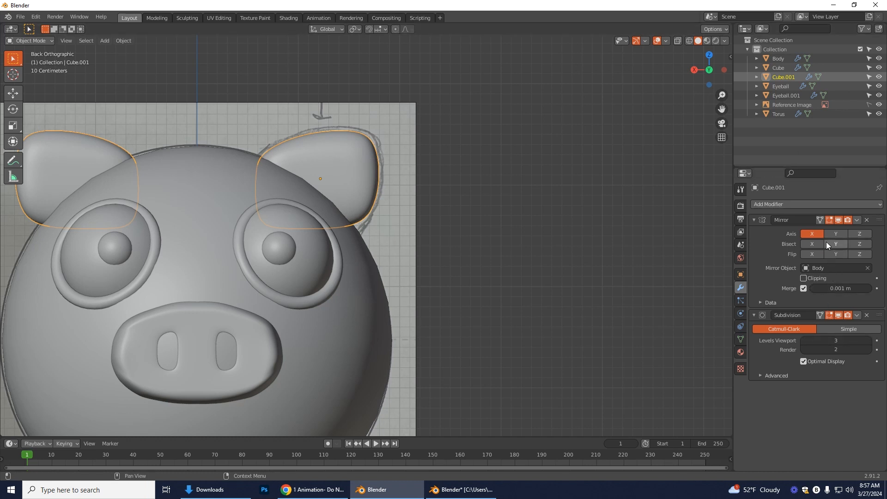
- In Edit Mode, raise the ear's topmost vertices about 0.055 m along Z
left_click(41, 44)
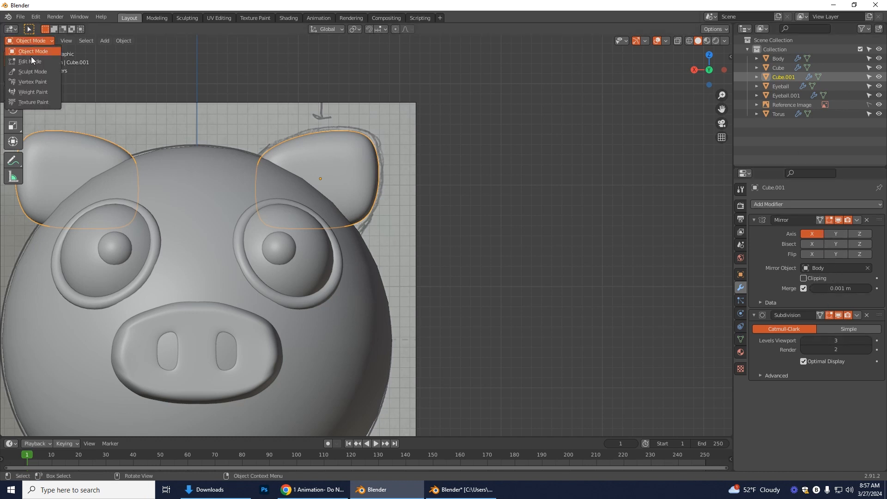
left_click(29, 52)
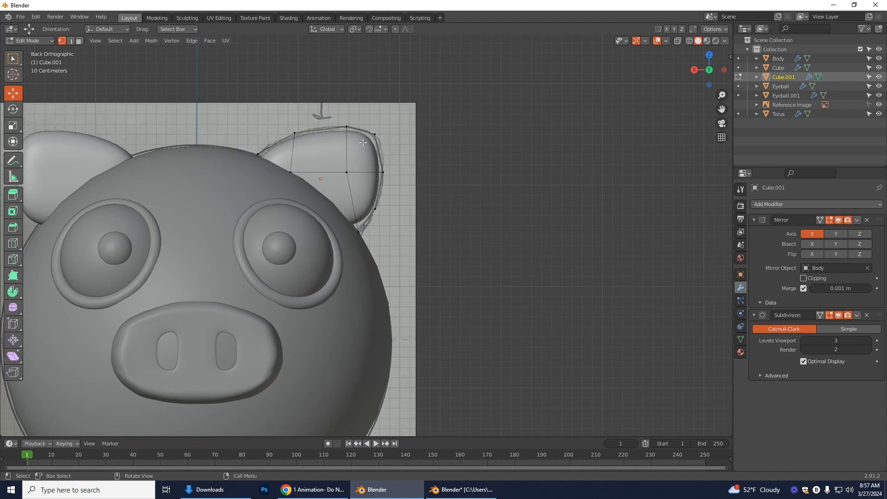
left_click(677, 43)
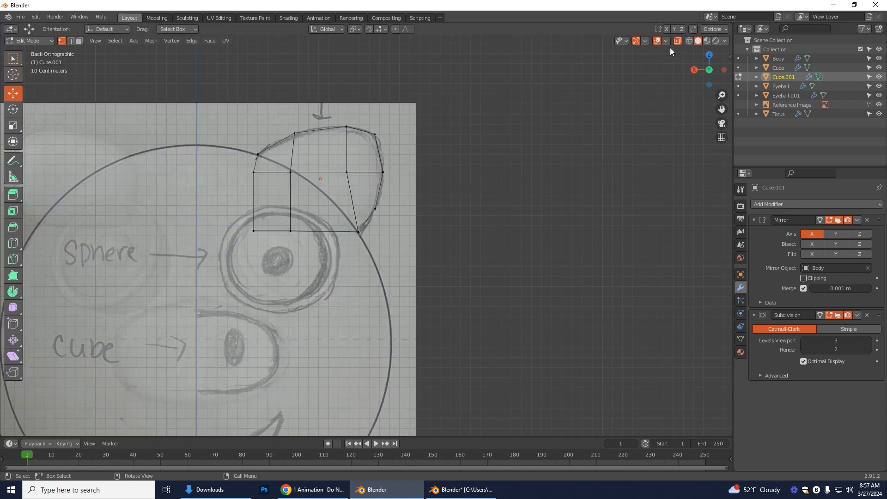
left_click_drag(338, 118, 359, 140)
left_click(677, 41)
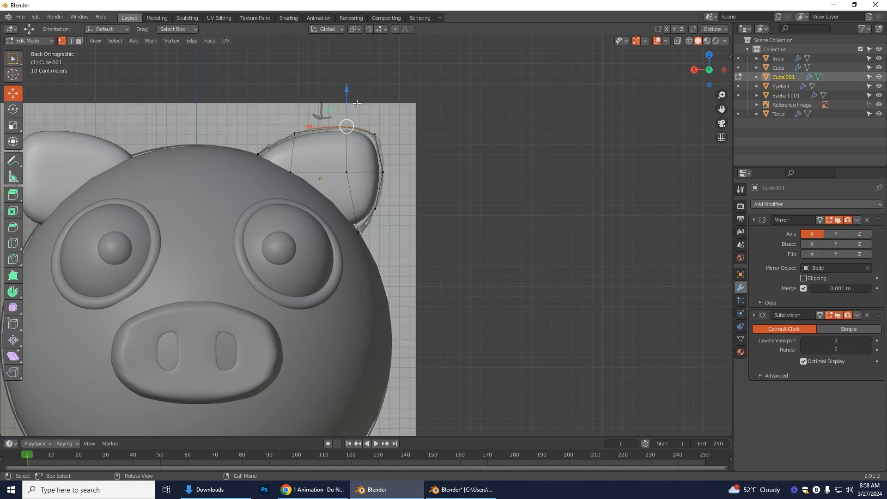
left_click_drag(347, 94, 347, 90)
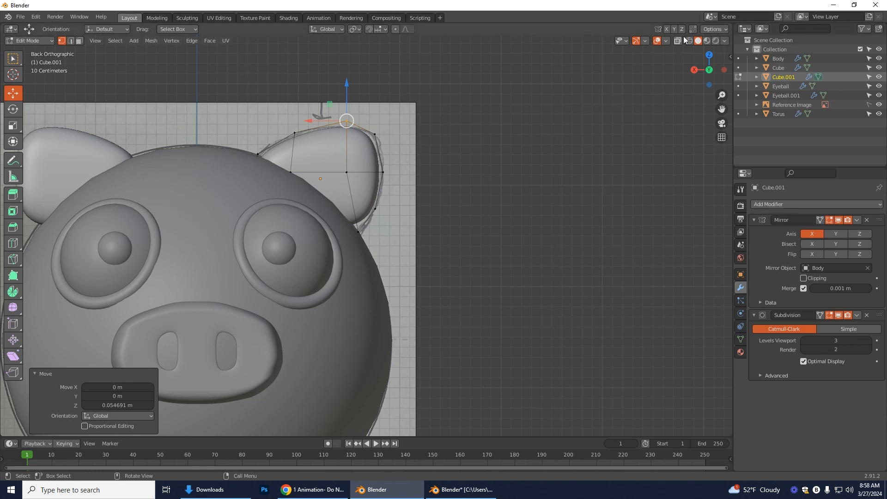
left_click_drag(369, 128, 387, 148)
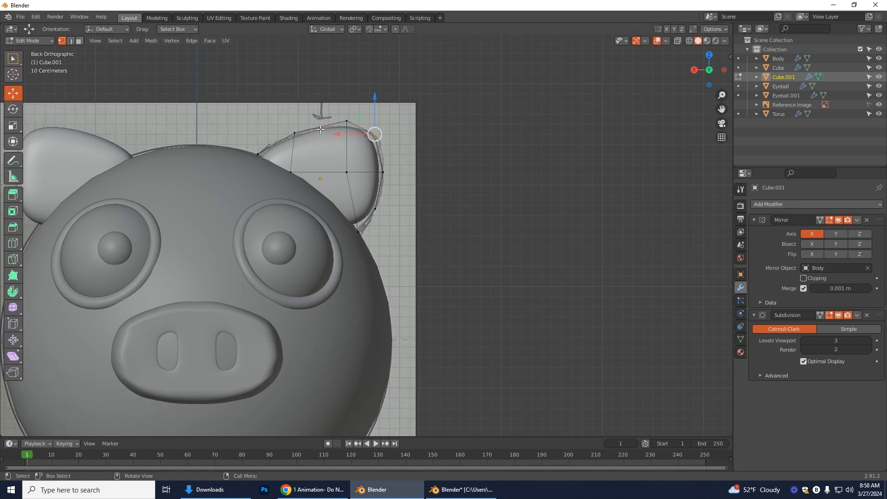
left_click_drag(336, 135, 302, 135)
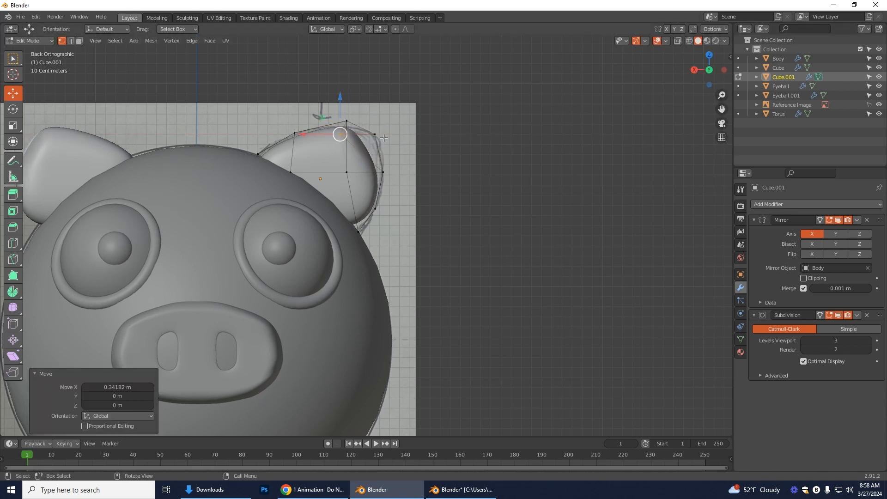
key("ctrl+z")
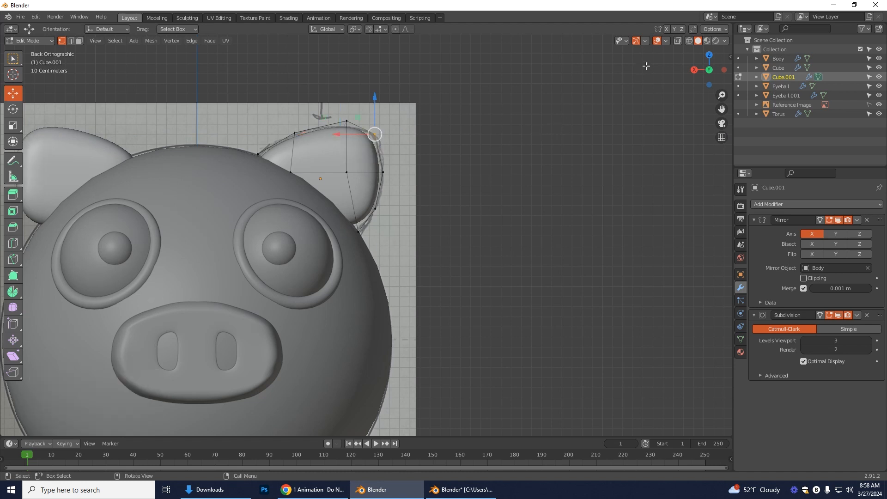
- Select the ear's upper outer corner vertices through the mesh and move them slightly outward along X
left_click(677, 41)
left_click_drag(368, 123, 389, 148)
left_click(677, 41)
left_click_drag(350, 135, 358, 135)
- Move the vertices halfway down the ear's outer edge about 0.023 m outward along X
left_click(677, 41)
left_click_drag(378, 163, 358, 173)
left_click(677, 41)
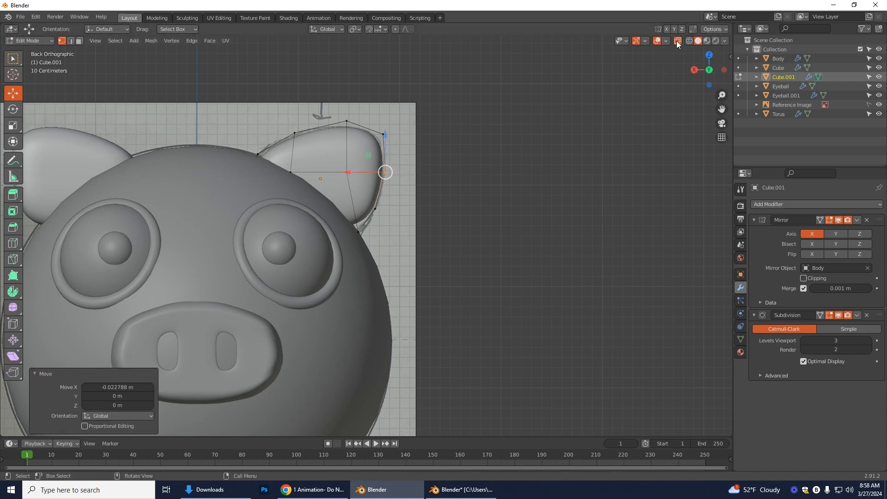
- Move the ear's lower outer corner vertices about 0.21 m down and 0.02 m inward so the ear meets the head
left_click(677, 40)
left_click(356, 230)
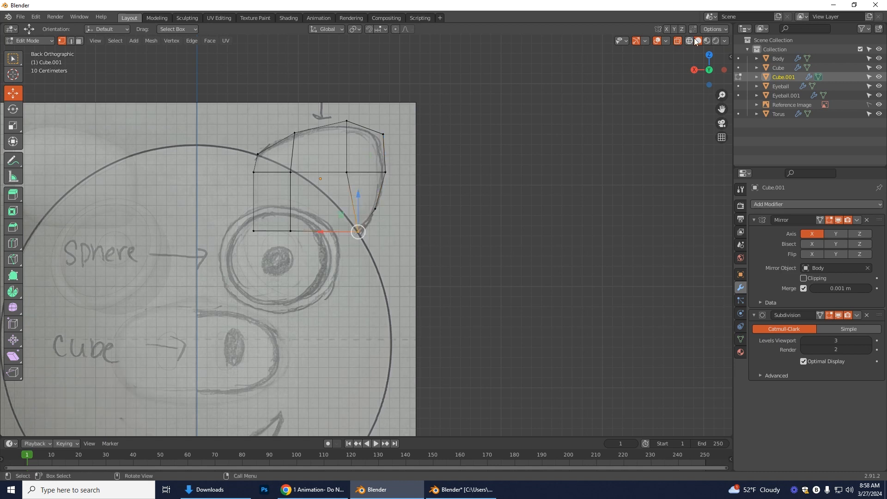
left_click(677, 41)
left_click_drag(358, 231, 359, 247)
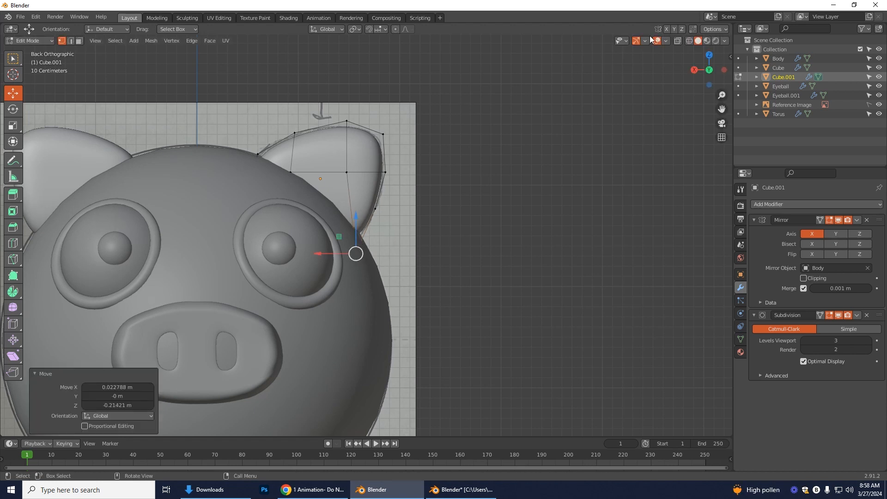
- Raise the top-edge vertices on the ear's inner side about 0.027 m along Z
left_click(677, 40)
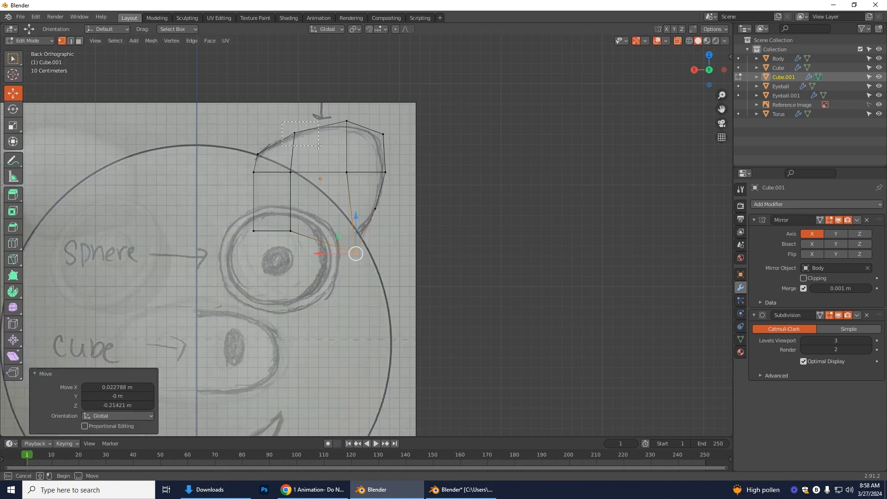
left_click(294, 133)
left_click(677, 41)
left_click_drag(293, 120, 295, 112)
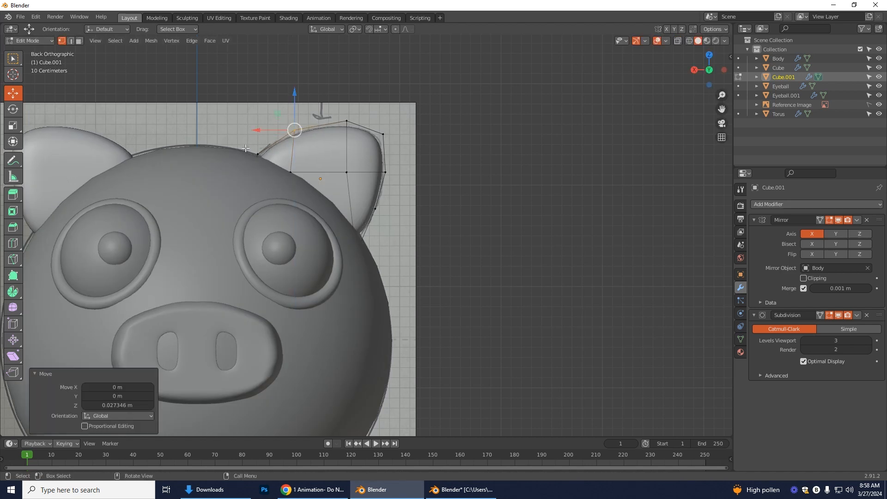
- Adjust the ear's upper inner corner vertices along Z and move them about 0.077 m along X toward the head's centre
left_click(677, 40)
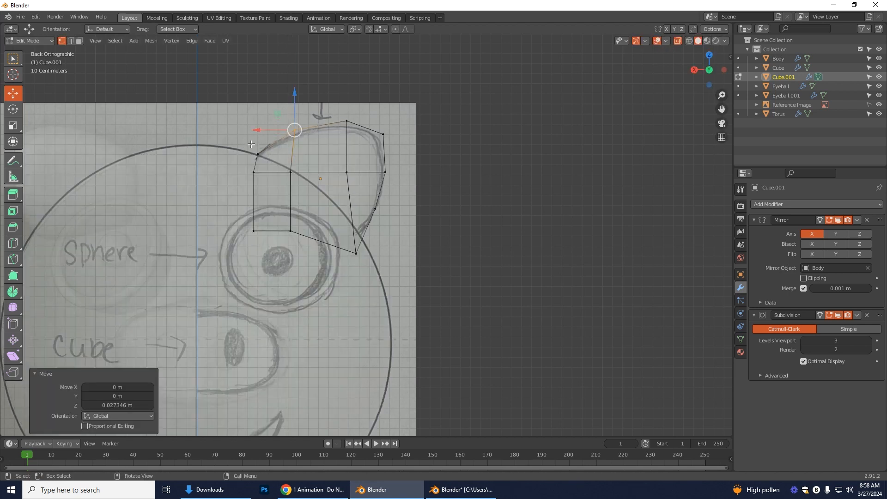
left_click(255, 163)
left_click(275, 133)
left_click_drag(249, 139, 266, 160)
left_click(678, 41)
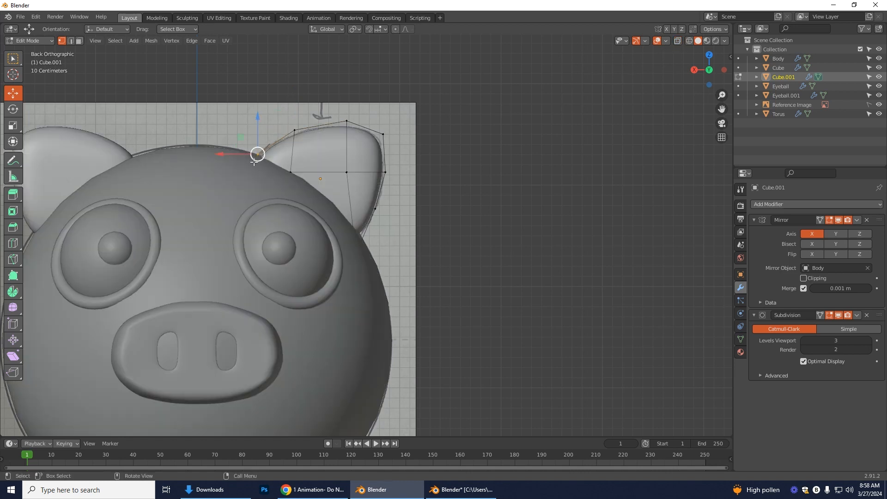
key("g")
key("z")
left_click(253, 141)
key("g")
key("x")
left_click(229, 160)
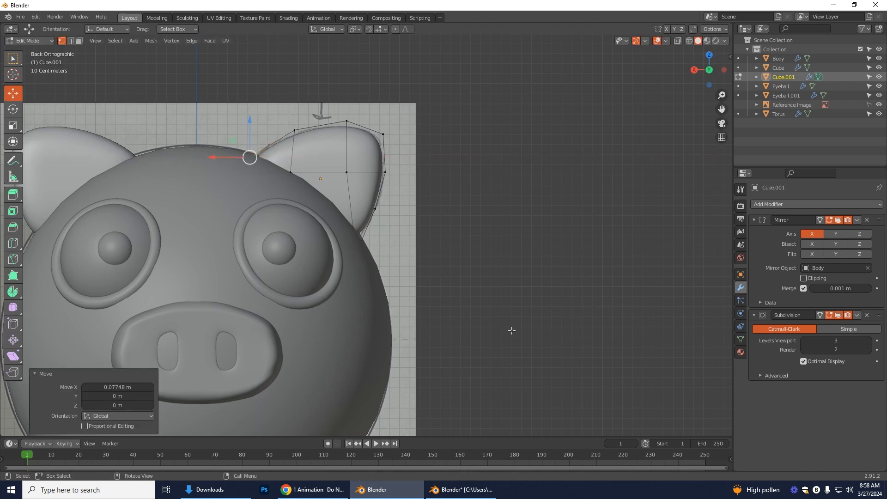
- Return to Object Mode and hide the reference image
middle_click_drag(496, 327, 391, 338)
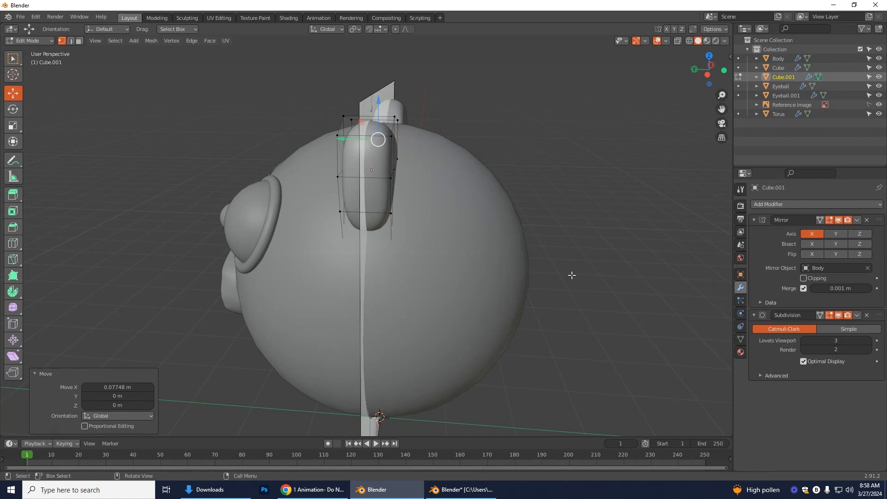
left_click(13, 58)
left_click(32, 40)
left_click(32, 53)
middle_click_drag(539, 276, 561, 276)
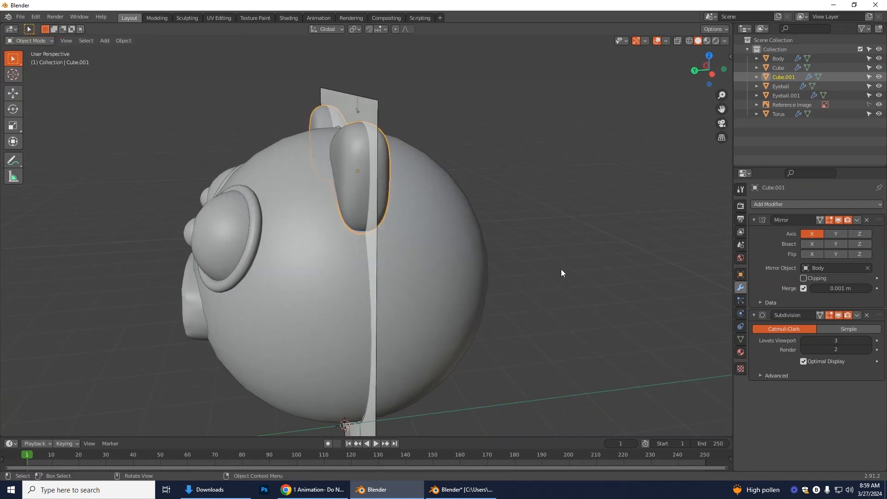
left_click(879, 104)
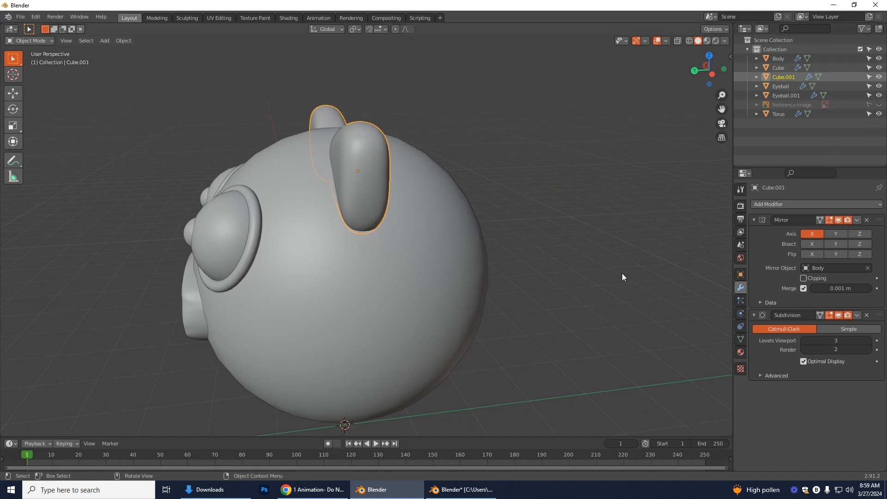
- Thin the ears by scaling them to about 0.70 along Y
middle_click_drag(619, 273, 470, 360)
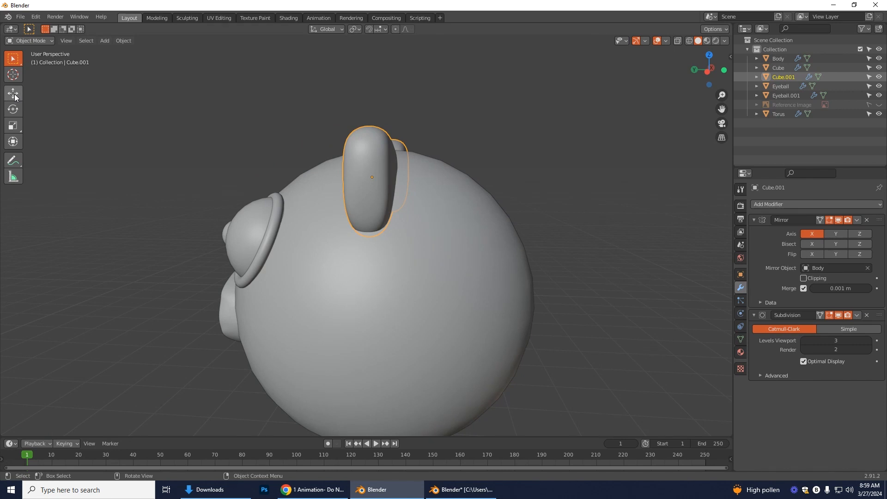
left_click(13, 125)
left_click_drag(336, 177, 344, 176)
middle_click_drag(389, 207, 503, 260)
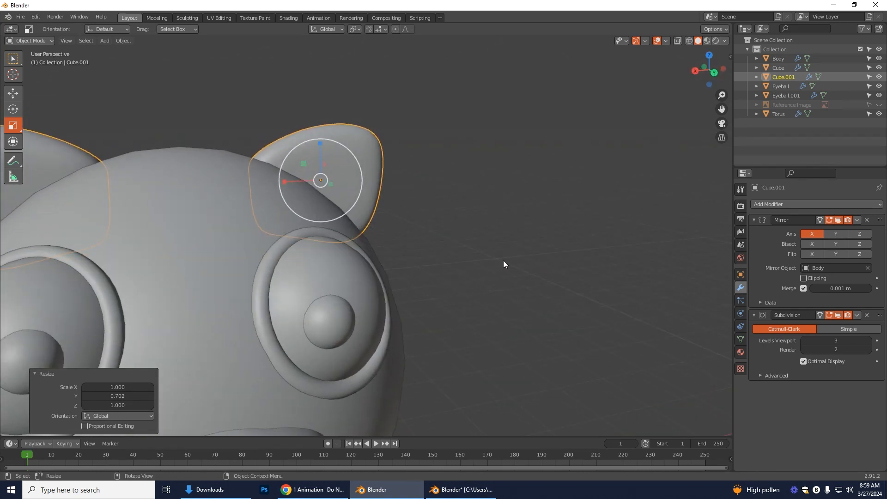
- Deselect the ears and show the reference image again in back orthographic view to frame the leg sketch
left_click(712, 73)
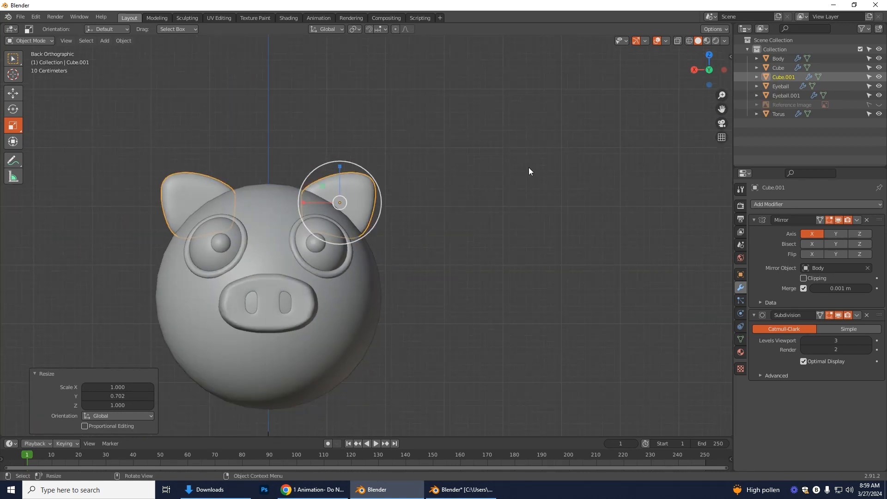
left_click(491, 317)
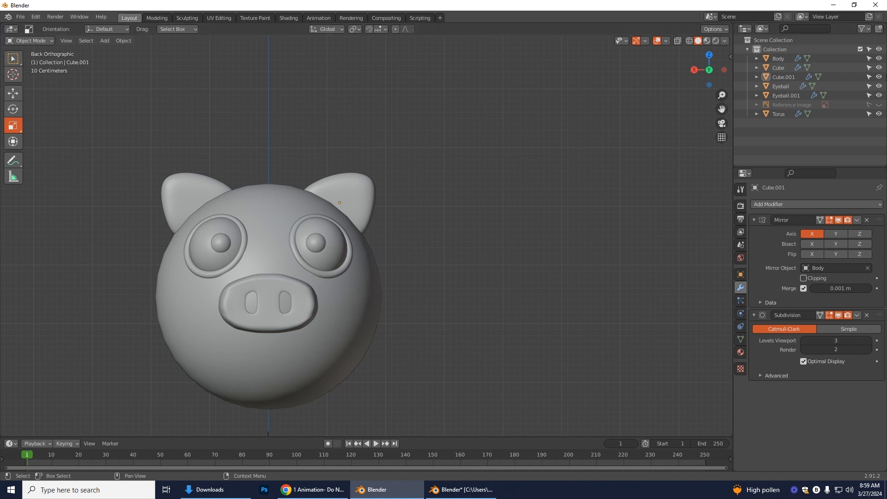
left_click(879, 105)
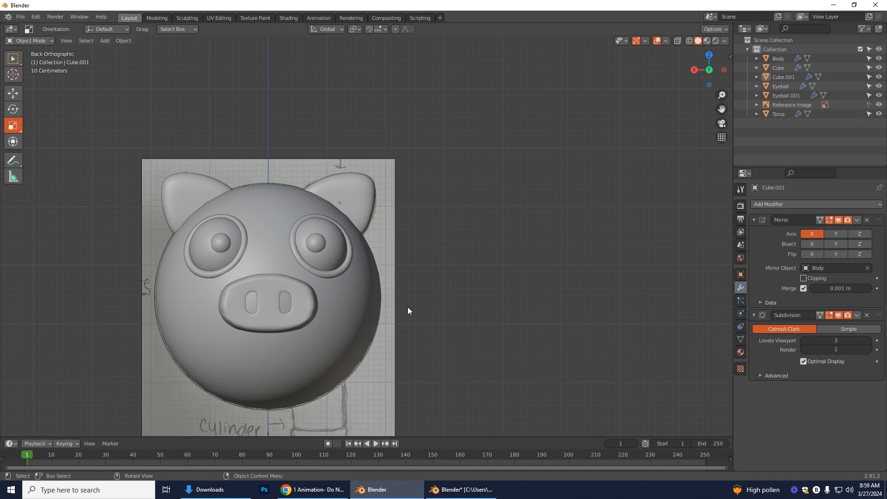
scroll(409, 304, "down", 1)
middle_click_drag(414, 388, 405, 265, "shift")
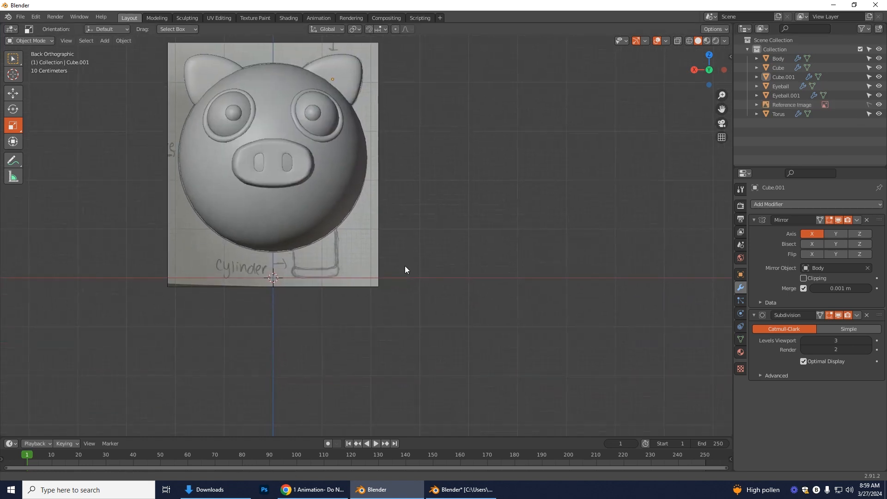
scroll(343, 284, "up", 3)
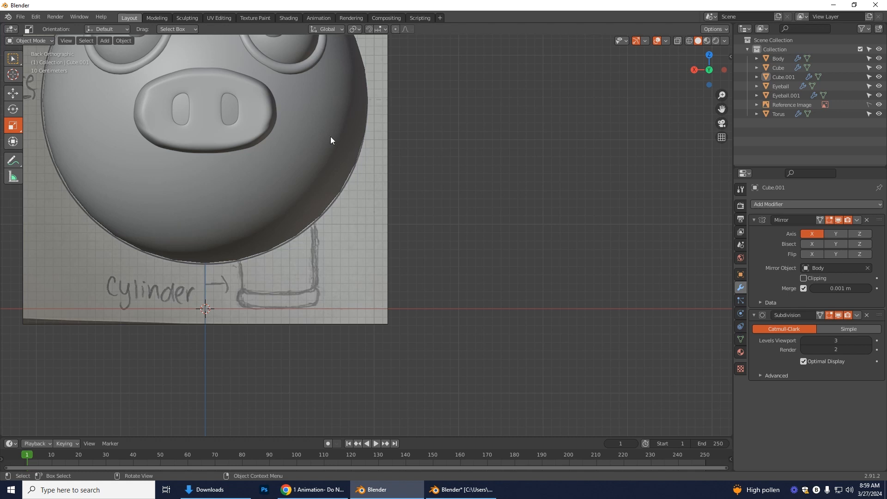
- Add a cylinder mesh for the leg and move it about -1.06 m along X over the leg sketch
left_click(106, 40)
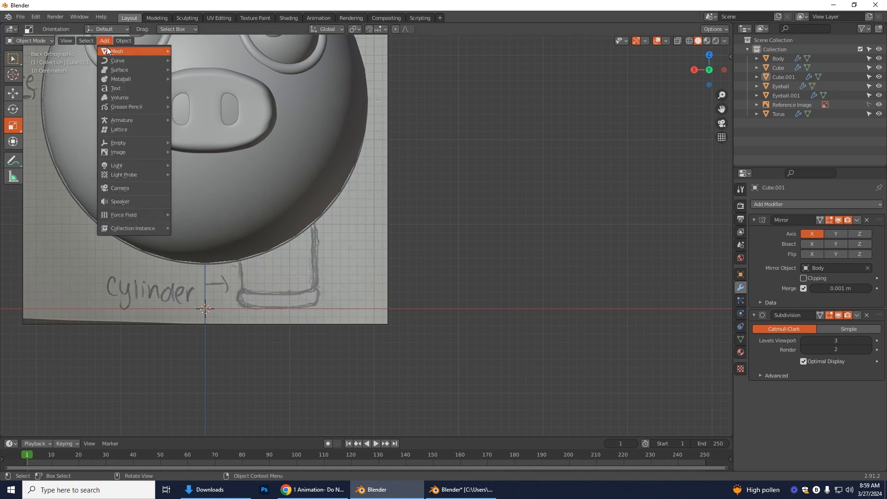
mouse_move(144, 49)
left_click(207, 96)
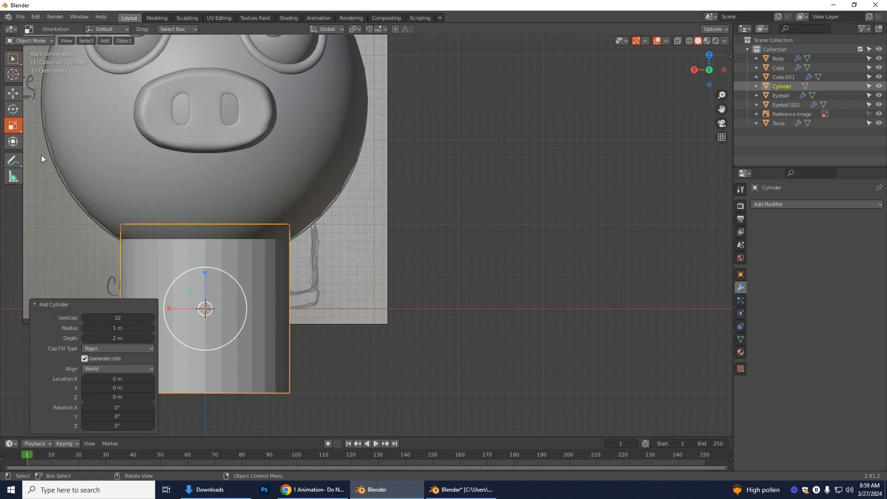
left_click(13, 93)
left_click_drag(173, 307, 269, 312)
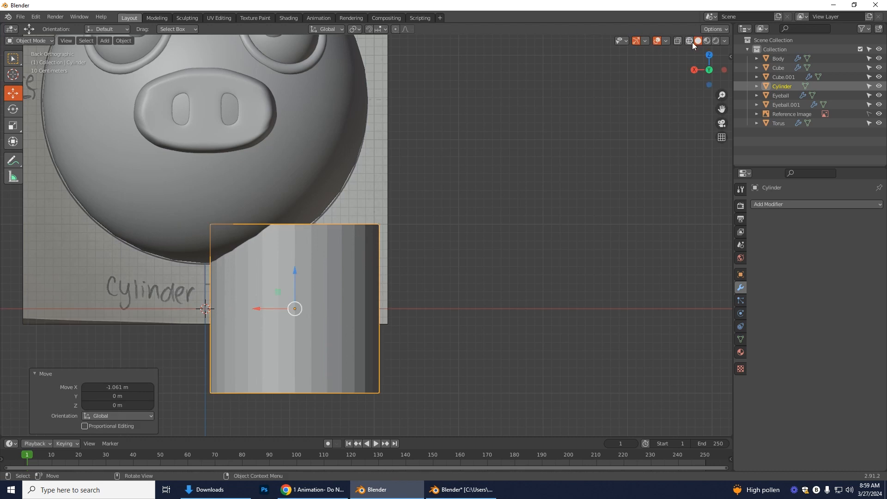
- Turn on X-ray and scale the leg cylinder uniformly to about 0.54
left_click(678, 41)
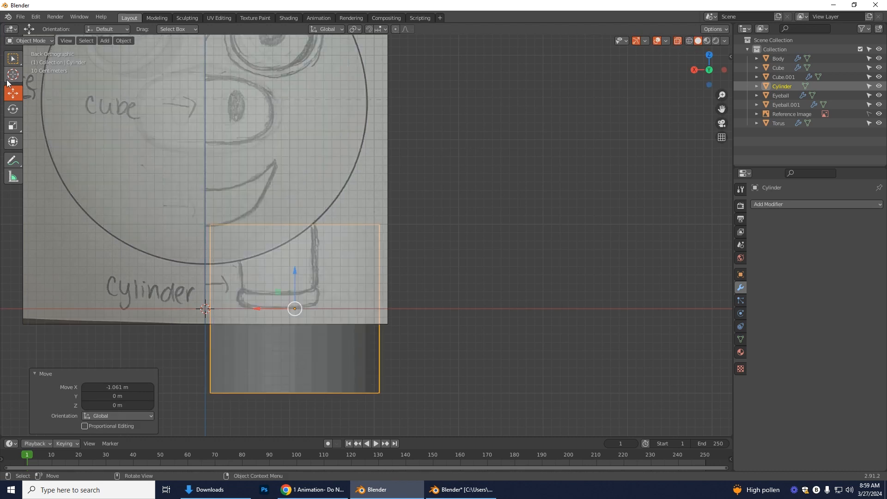
left_click(13, 125)
left_click_drag(298, 350, 287, 325)
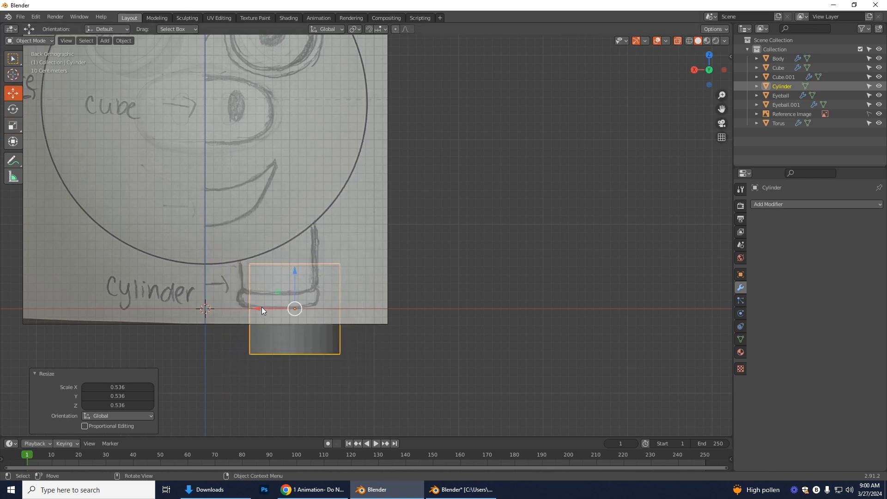
- Move the leg cylinder about 0.137 m along X and raise it about 0.574 m along Z
left_click_drag(261, 308, 250, 309)
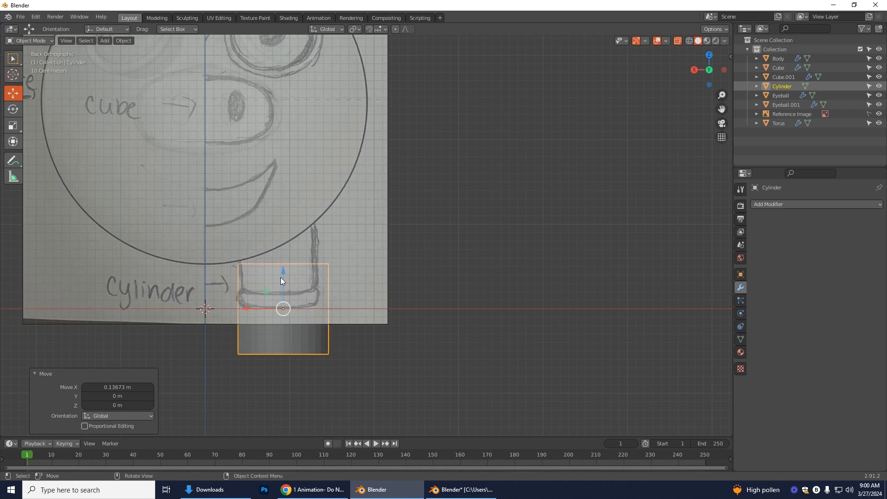
key("g")
key("z")
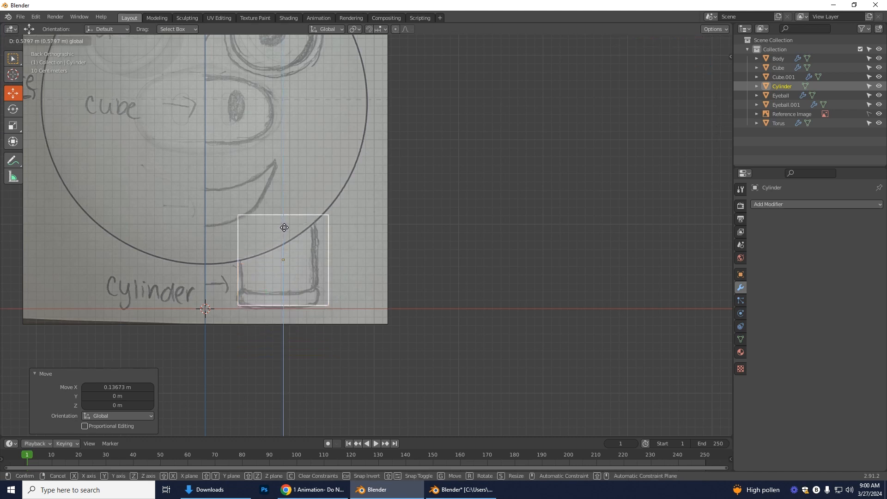
left_click(282, 220)
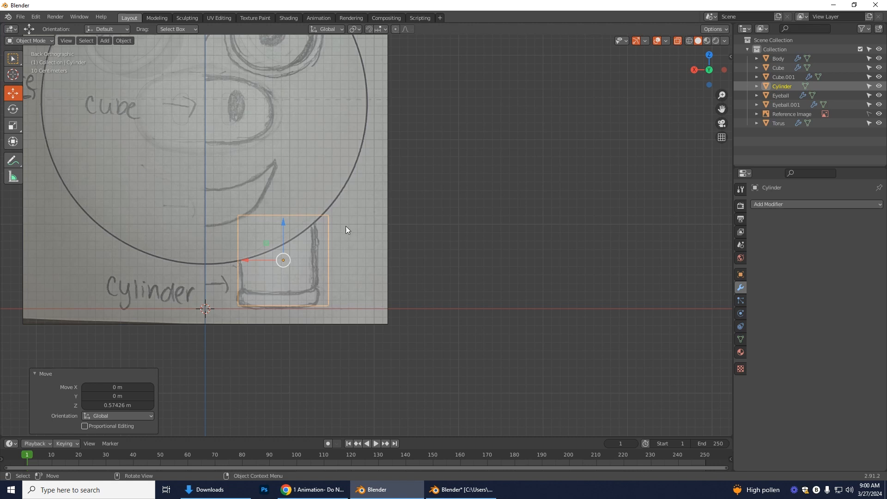
- Stretch the leg cylinder along Z and raise it about 0.137 m into the body
left_click(12, 125)
left_click_drag(282, 226, 281, 212)
left_click(13, 93)
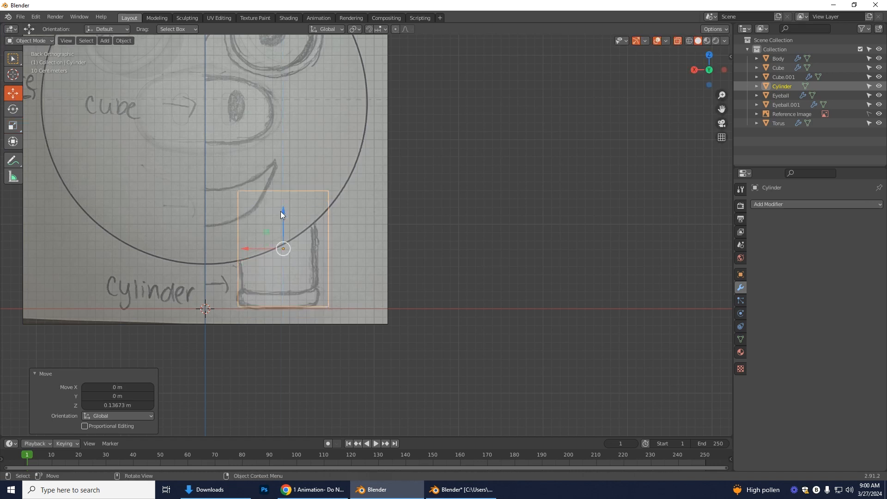
- Scale the leg cylinder uniformly to about 0.88, and by about 1.06 along Z
left_click(13, 126)
left_click_drag(309, 286, 296, 277)
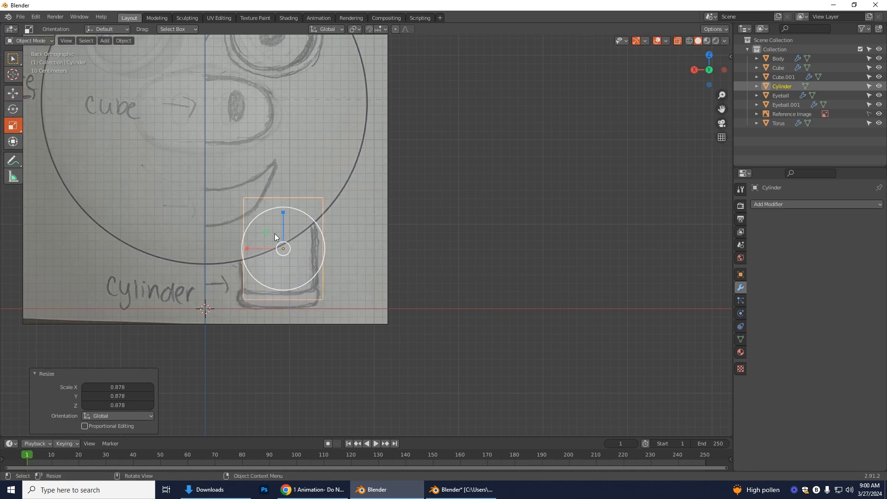
left_click_drag(282, 212, 275, 203)
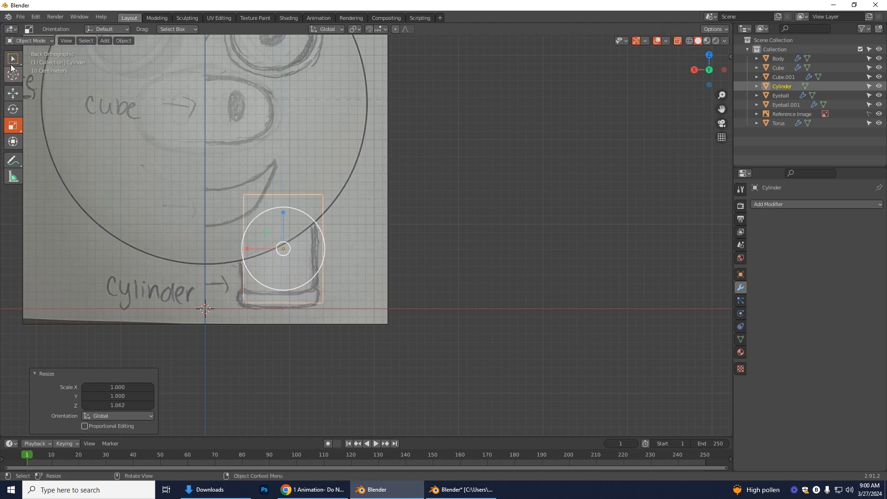
- Nudge the leg cylinder along X and lower it along Z to line up with the sketched leg
left_click(13, 93)
left_click_drag(258, 248, 251, 248)
left_click_drag(278, 215, 278, 220)
left_click_drag(246, 251, 245, 252)
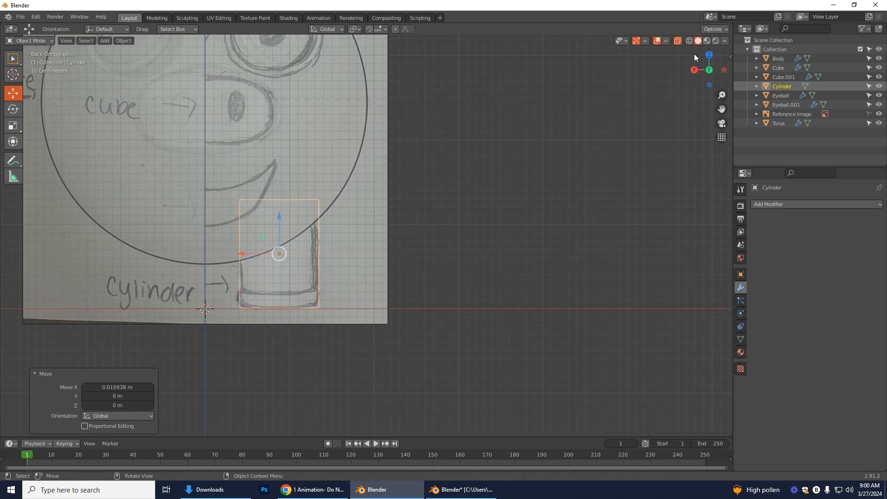
- Turn off X-ray and apply Shade Smooth to the leg cylinder
left_click(676, 43)
mouse_move(511, 336)
middle_mouse_down()
mouse_move(478, 358)
mouse_move(381, 356)
mouse_move(493, 364)
mouse_move(486, 357)
middle_mouse_up()
right_click(284, 301)
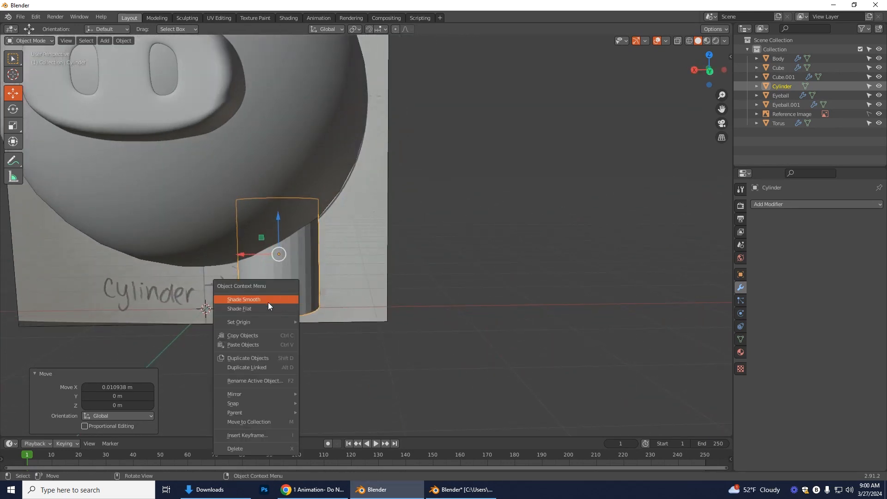
left_click(260, 301)
middle_click_drag(417, 330, 459, 323)
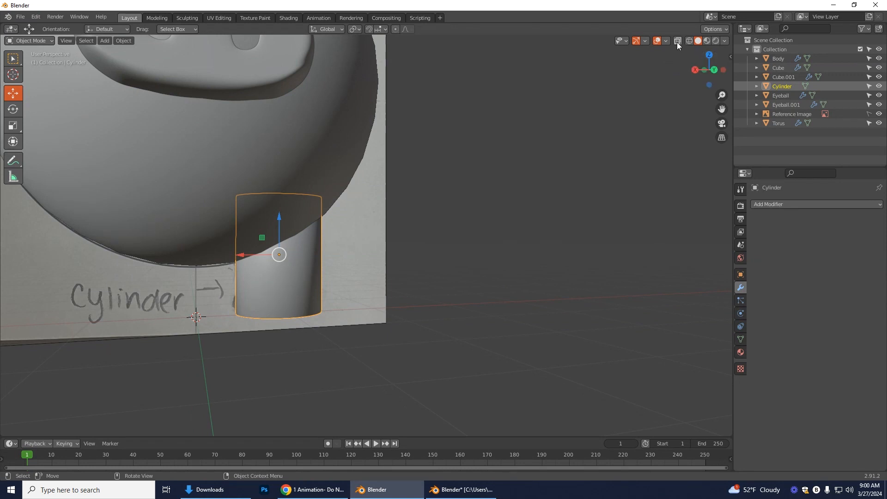
- In Edit Mode with X-ray on, add one loop cut near the leg's bottom at a slide factor of about 0.641
left_click(714, 69)
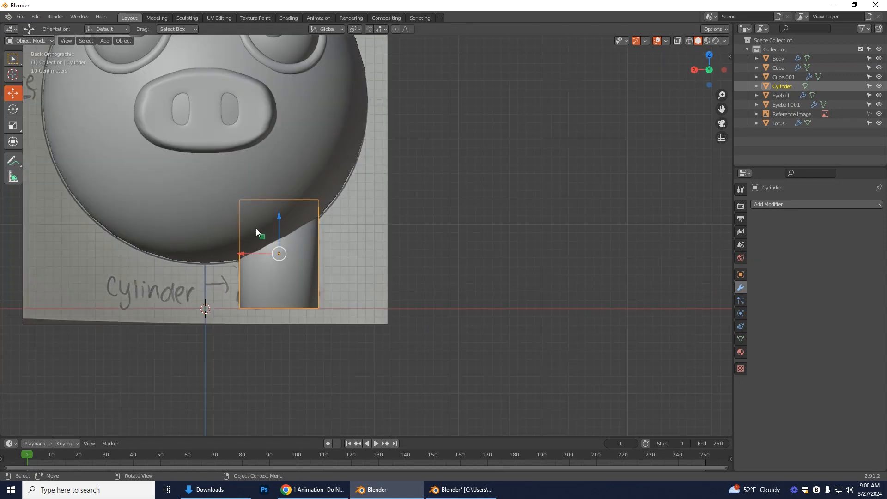
left_click(30, 42)
left_click(40, 59)
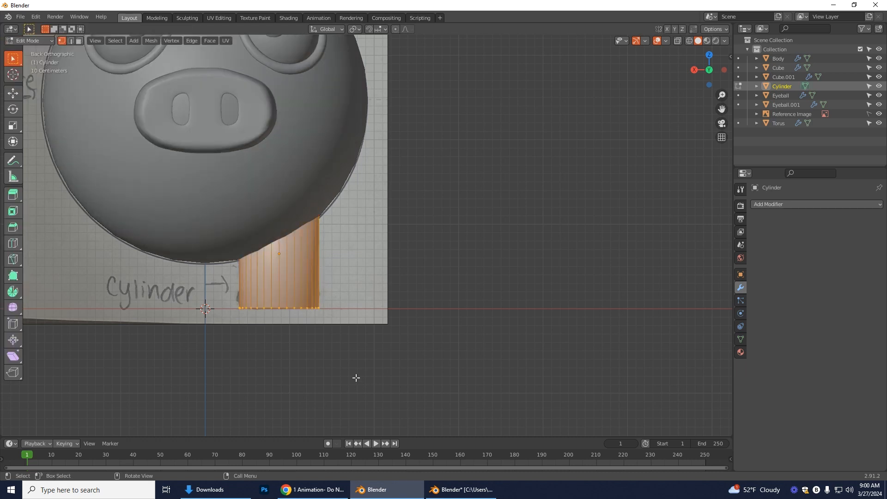
left_click(677, 40)
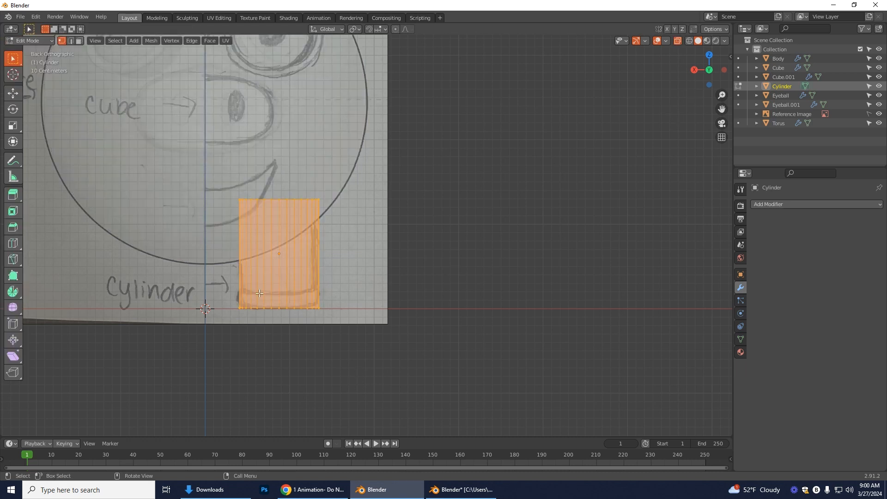
left_click(13, 243)
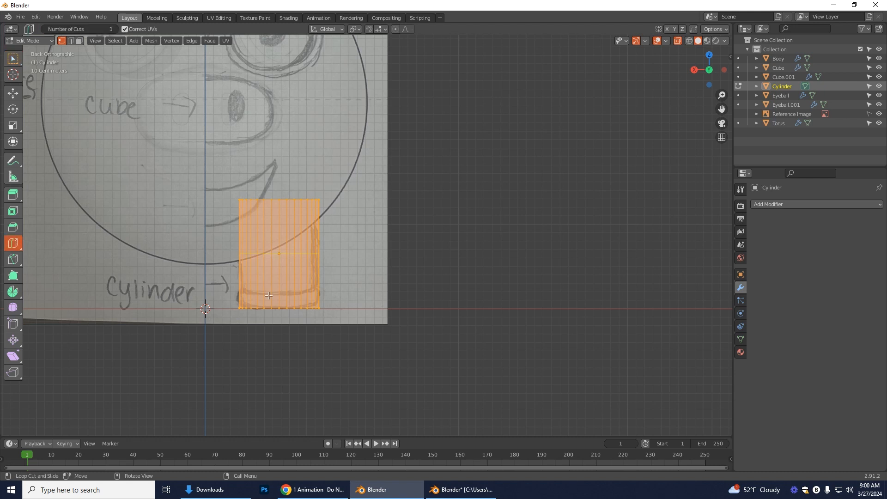
left_click_drag(265, 281, 267, 313)
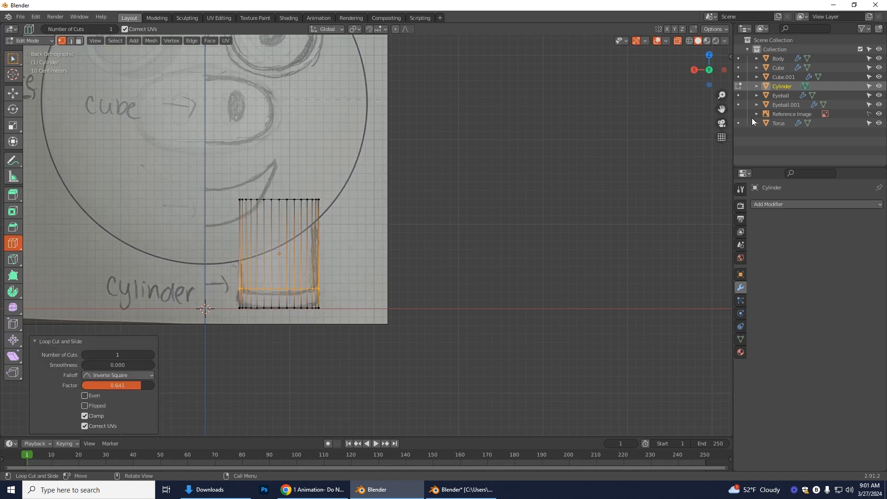
- Turn off X-ray and select the ring of faces below the loop cut on the leg
left_click(677, 41)
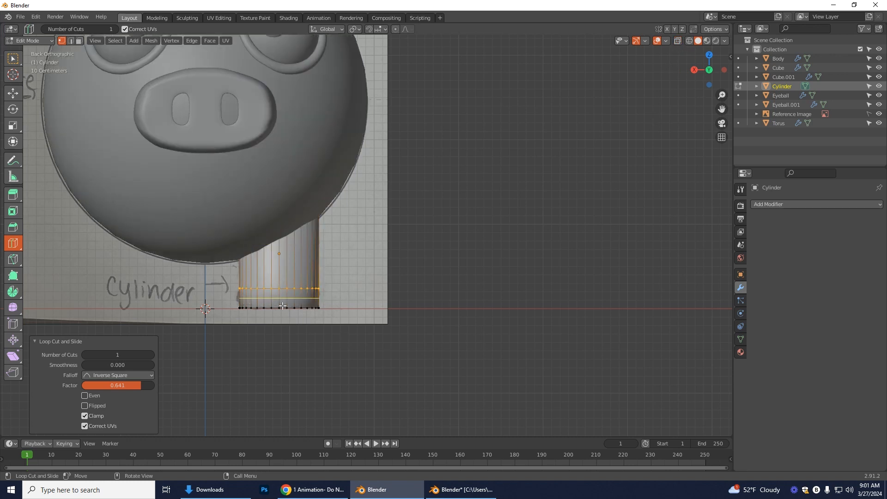
left_click(79, 41)
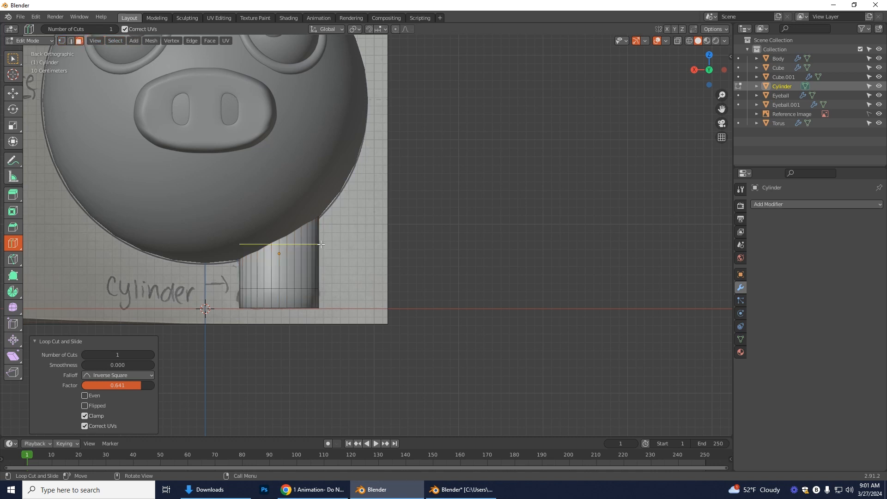
key("w")
right_click(288, 308)
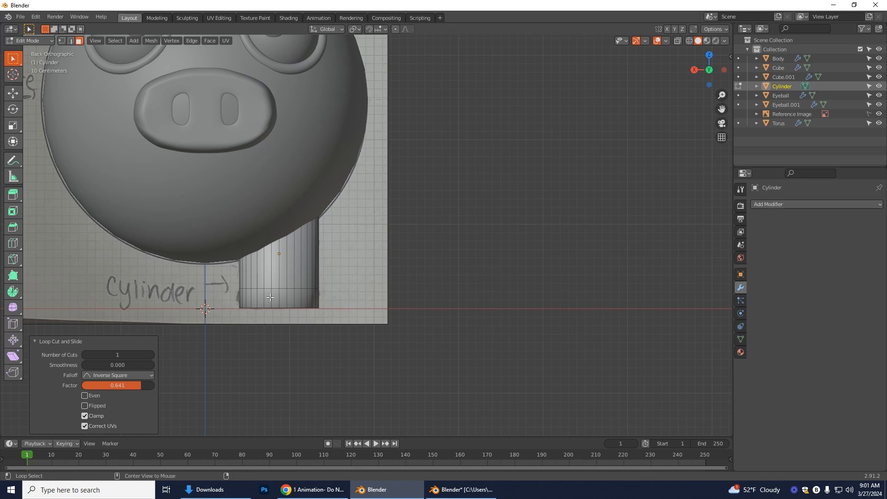
left_click(270, 297, "alt")
scroll(307, 384, "up", 2)
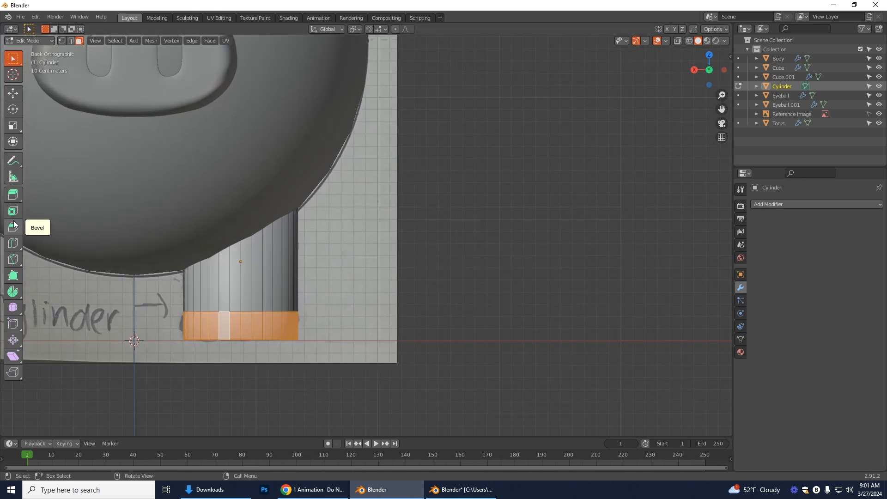
left_click(13, 195)
left_click_drag(231, 324, 224, 334)
key("ctrl+z")
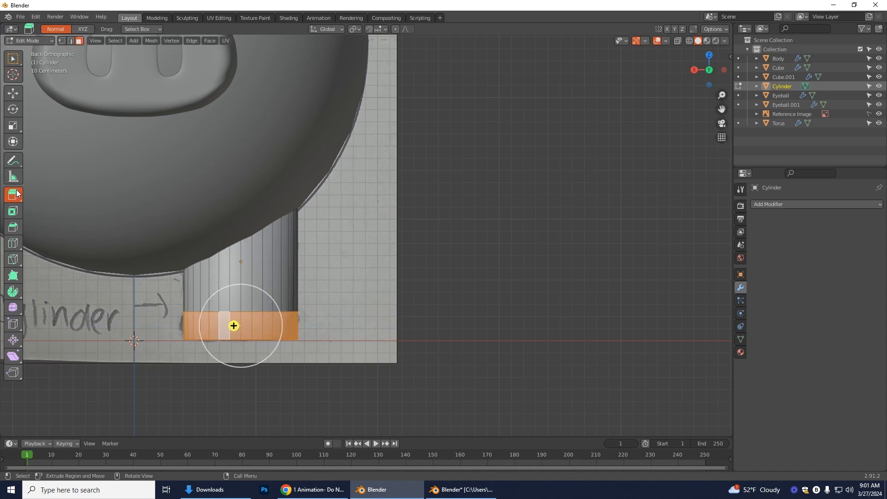
- Extrude the leg's bottom face ring outward along its normals by about 0.078 m to form the hoof
left_click_drag(16, 193, 36, 236)
mouse_move(243, 370)
middle_mouse_down()
mouse_move(251, 376)
mouse_move(233, 383)
middle_mouse_up()
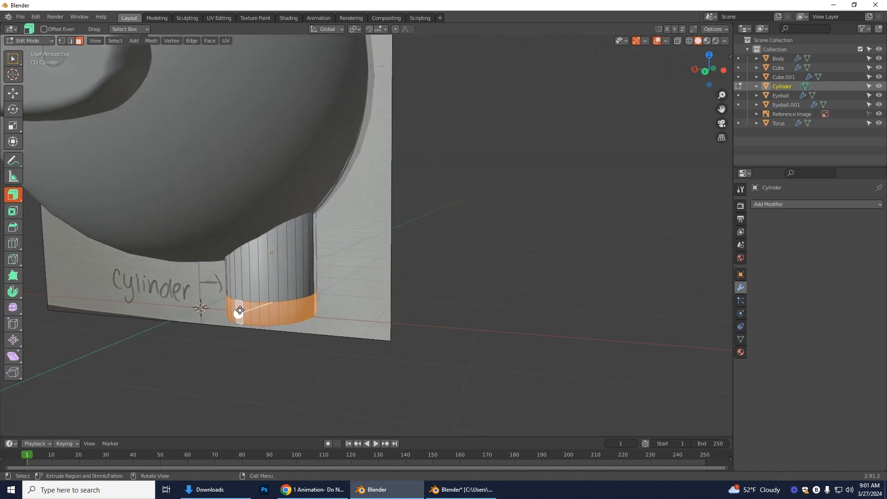
left_click_drag(240, 310, 243, 312)
- Bevel the hoof's upper outer edge loop with a width of about 0.033 m and 2 segments
scroll(265, 316, "up", 3)
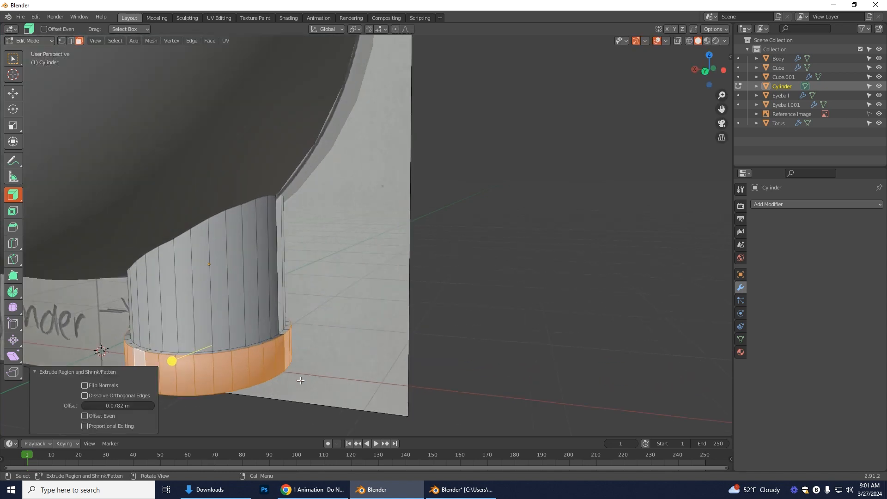
middle_click_drag(292, 392, 380, 384, "shift")
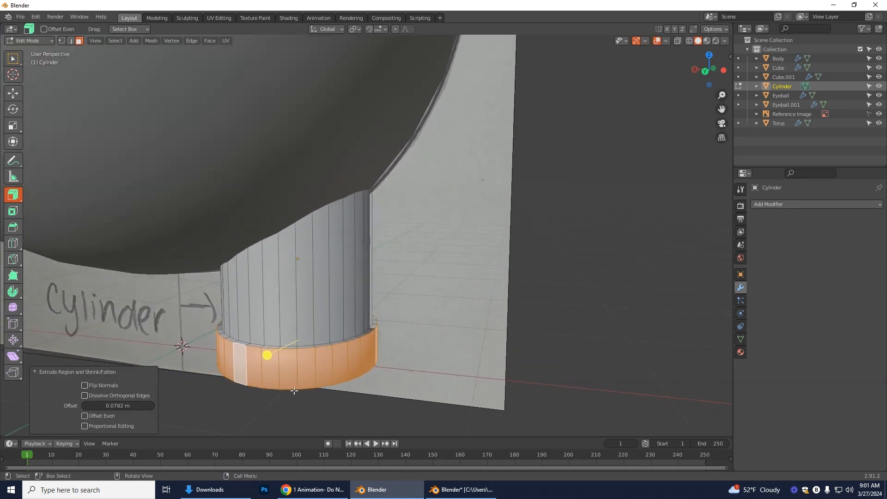
left_click(72, 41)
left_click(256, 349)
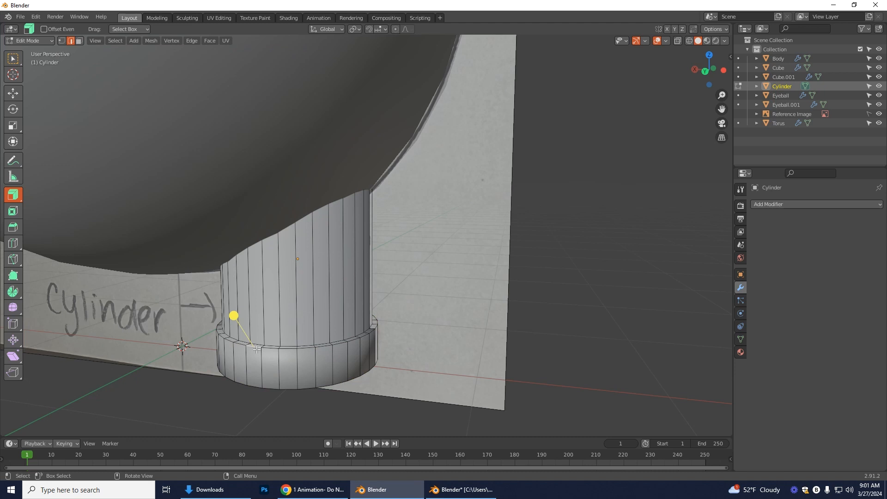
left_click(266, 348, "alt")
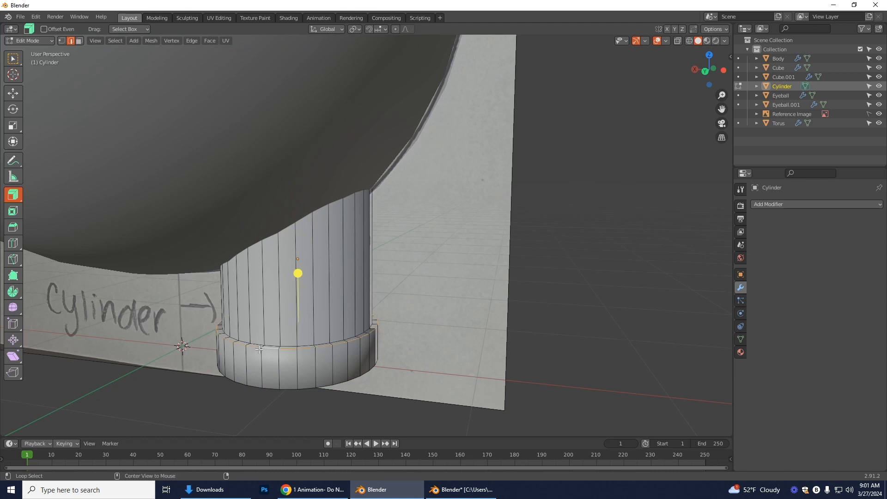
left_click(13, 227)
left_click_drag(298, 273, 297, 276)
scroll(299, 267, "up", 1)
middle_click_drag(298, 276, 294, 338)
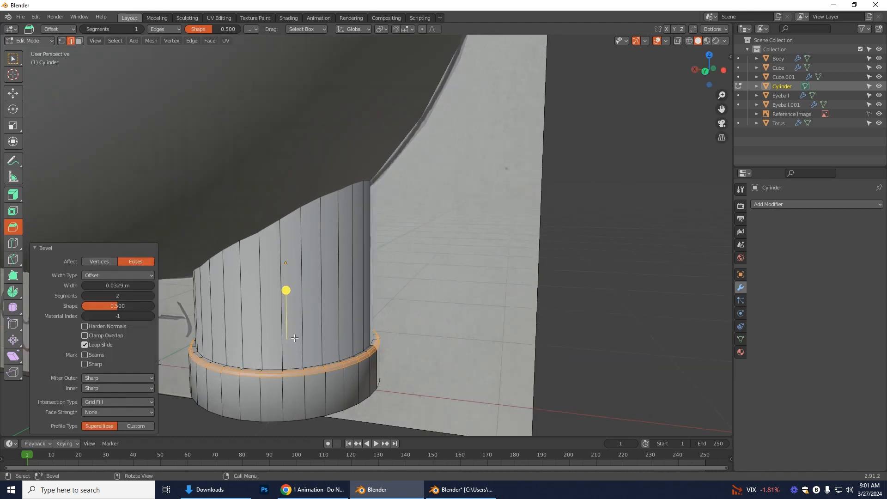
- Bevel the edge loop where the leg meets the hoof by about 0.031 m with 3 segments, and return to Object Mode
left_click(250, 368)
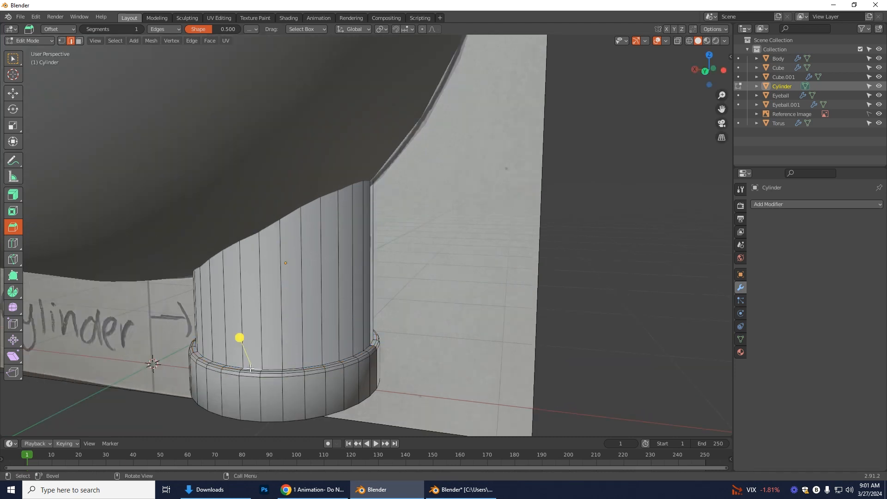
left_click(237, 368, "alt")
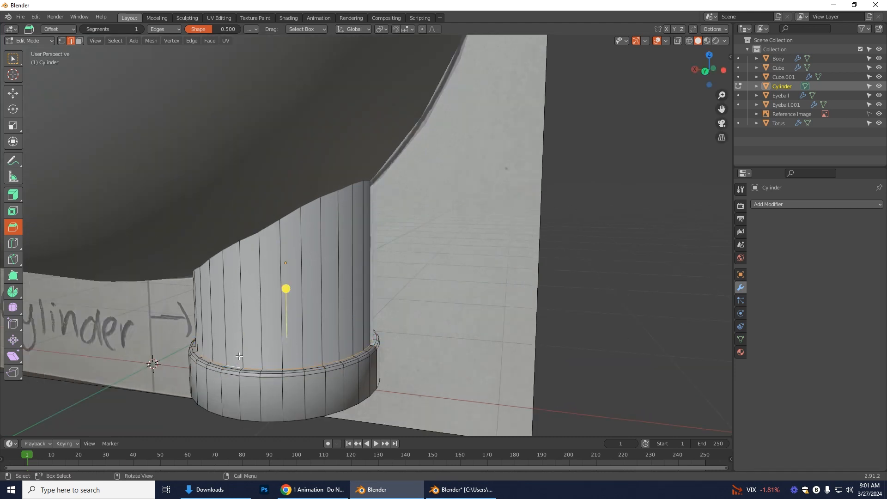
left_click_drag(289, 290, 289, 285)
scroll(292, 285, "up", 1)
left_click(293, 285)
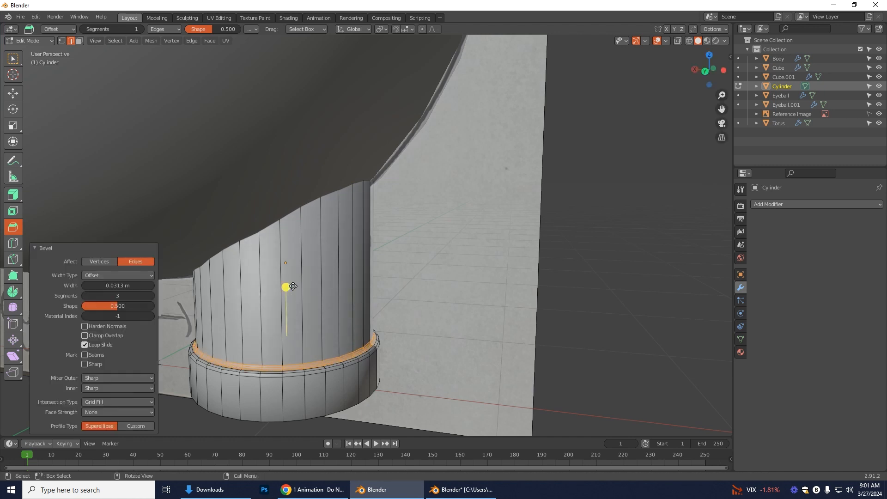
left_click(45, 41)
left_click(41, 53)
- In back view, add a Mirror modifier on the X axis to the leg with Body as the mirror object
middle_click_drag(380, 147, 403, 355)
scroll(411, 390, "up", 4)
scroll(397, 358, "down", 3)
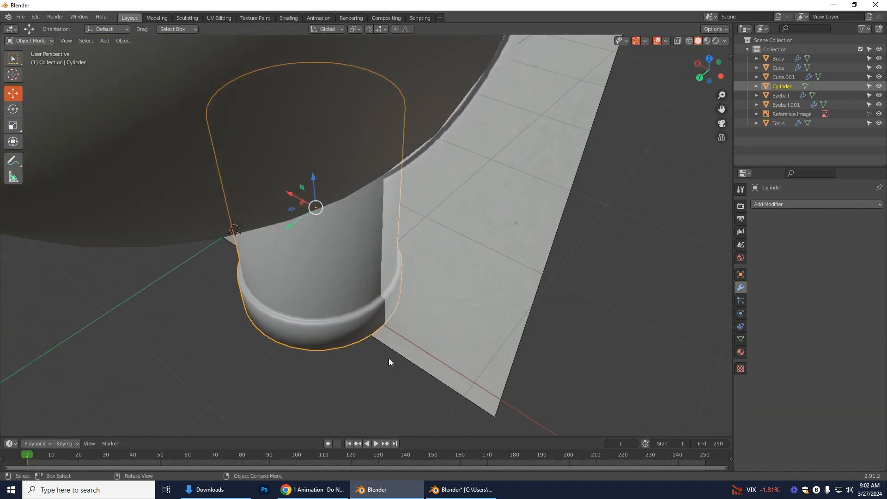
left_click(699, 78)
scroll(492, 298, "down", 5)
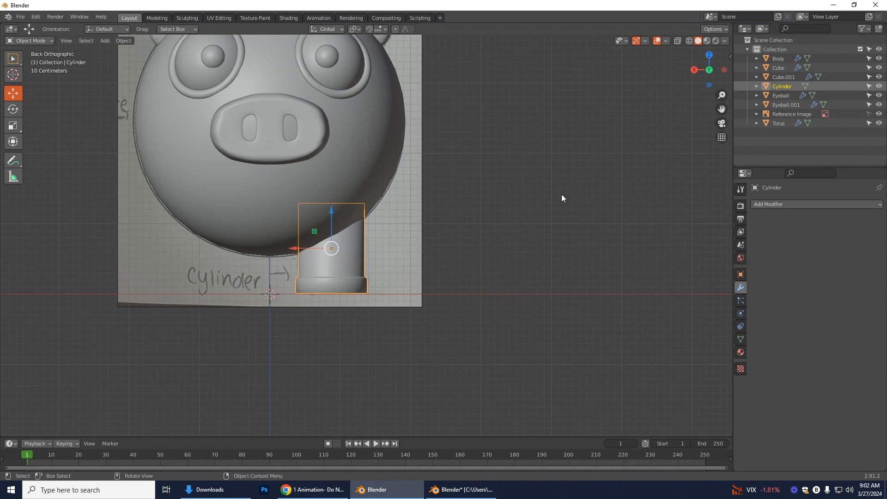
left_click(786, 204)
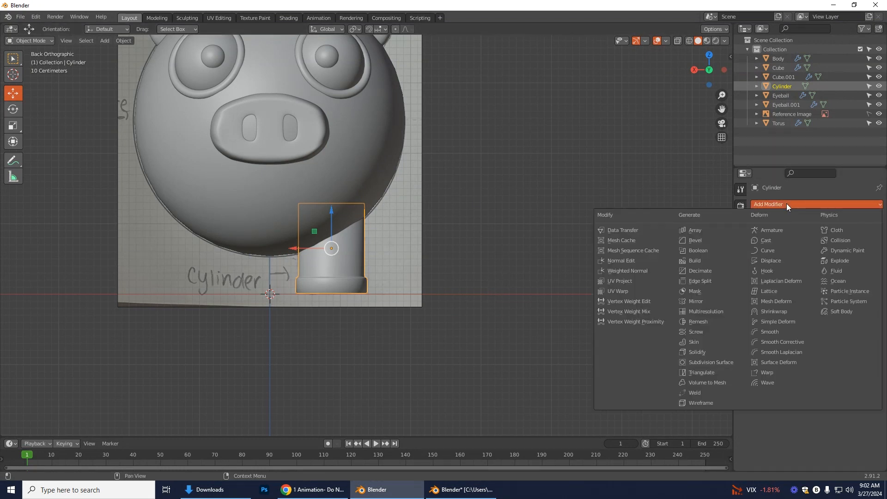
left_click(693, 301)
left_click(868, 269)
left_click(306, 174)
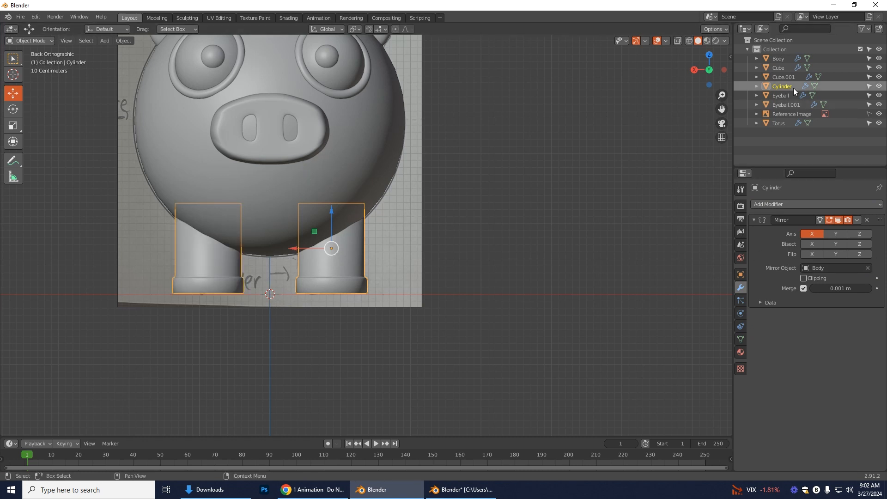
- Rename the Cylinder object as Legs
double_click(778, 86)
key("Home")
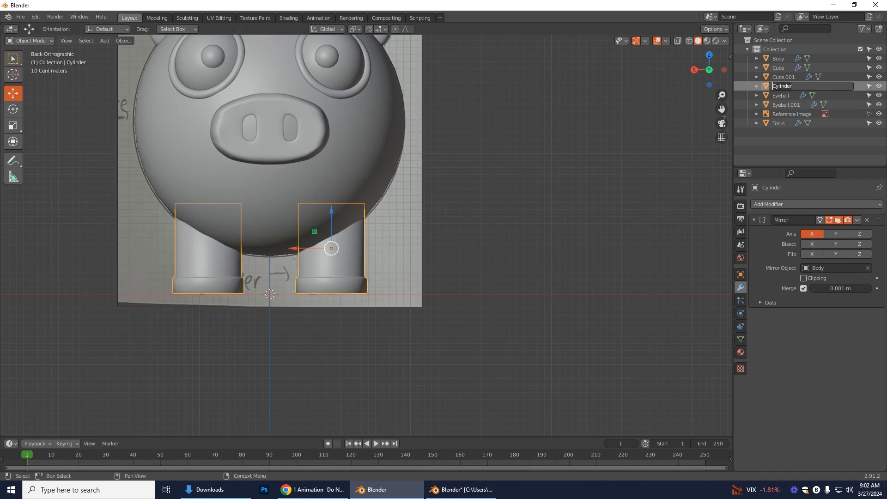
key("ctrl+a")
type("Legs")
key("Return")
- Identify Cube.001 by toggling its visibility and rename it as Ears
middle_click_drag(432, 106, 520, 128)
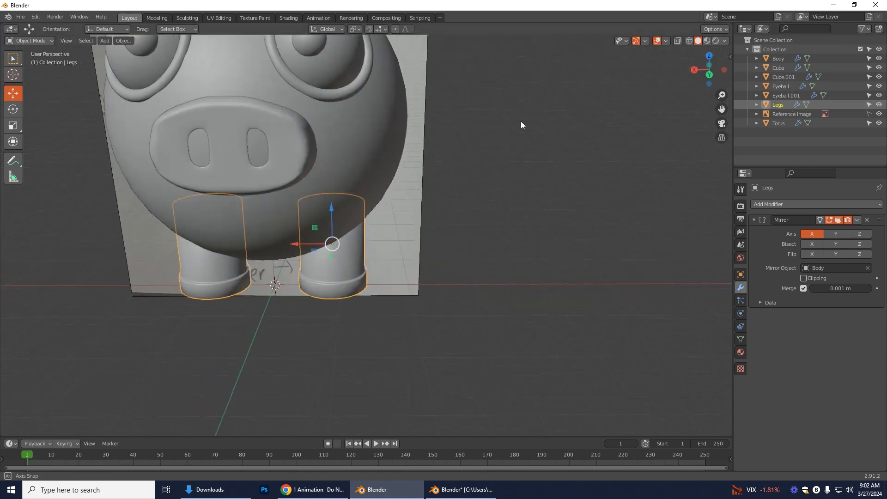
left_click(709, 73)
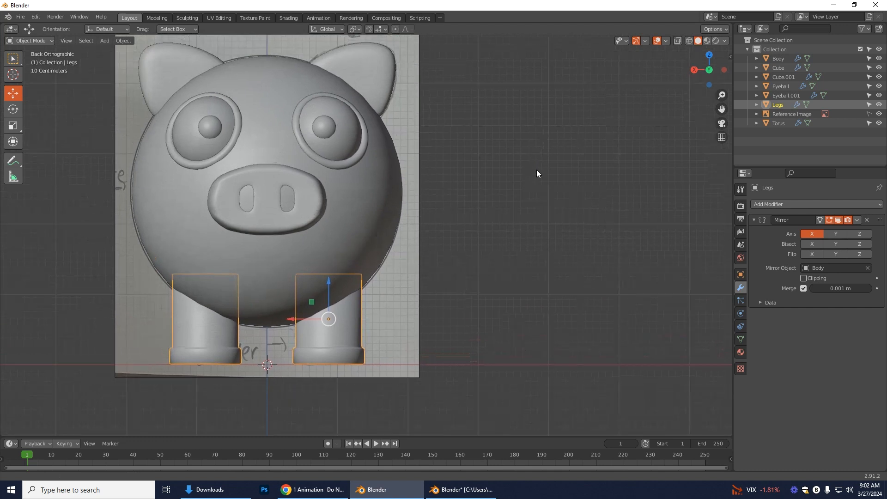
left_click(878, 77)
left_click(878, 77)
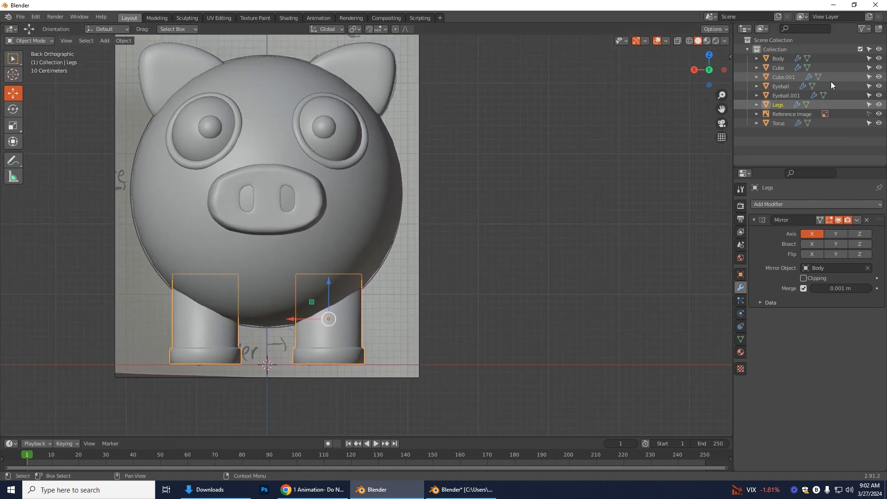
left_click(879, 77)
left_click(879, 78)
left_click(784, 77)
double_click(785, 78)
type("eARS")
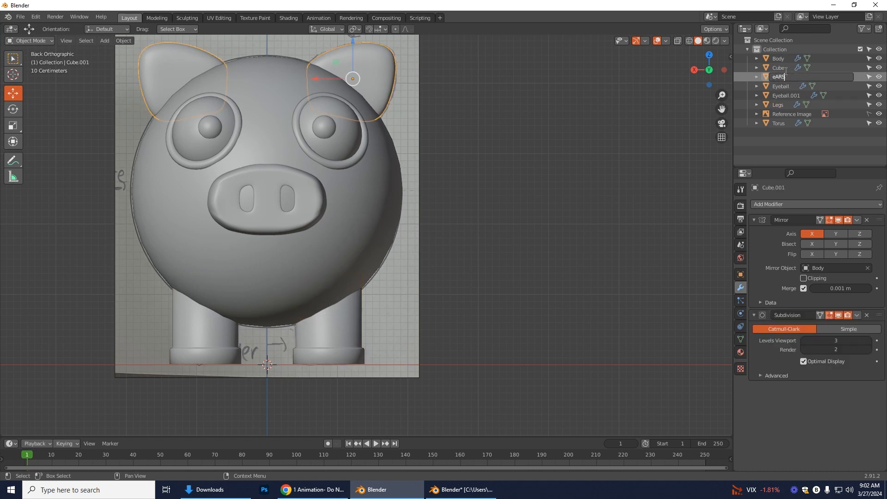
type("s")
key("Return")
- Identify the Cube object by toggling its visibility and rename it as Nose
left_click(878, 68)
left_click(879, 68)
left_click(778, 68)
double_click(778, 68)
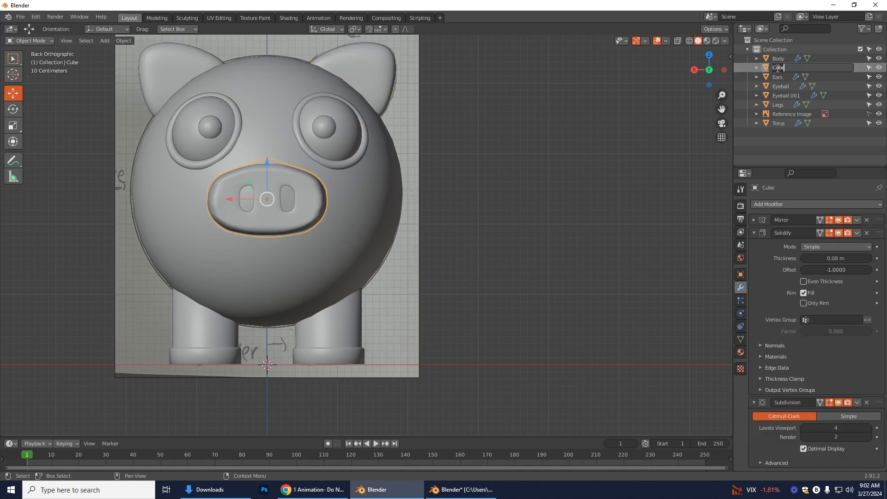
type("Nose")
key("Return")
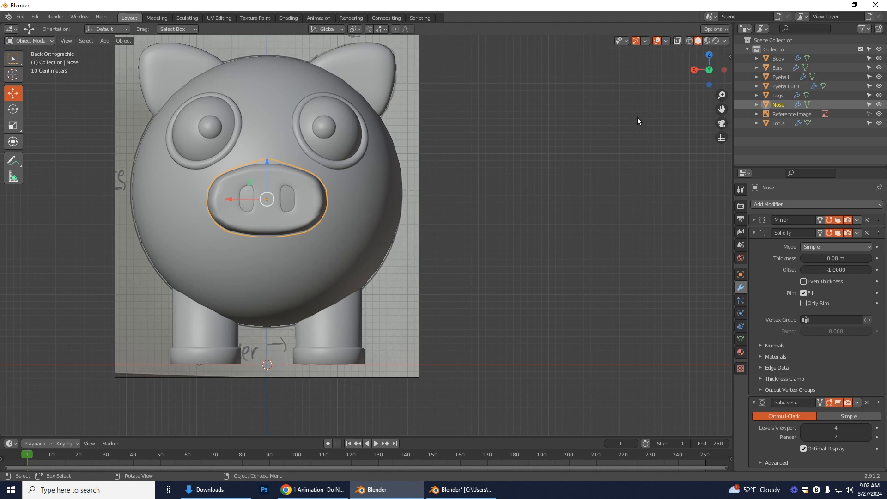
left_click(678, 40)
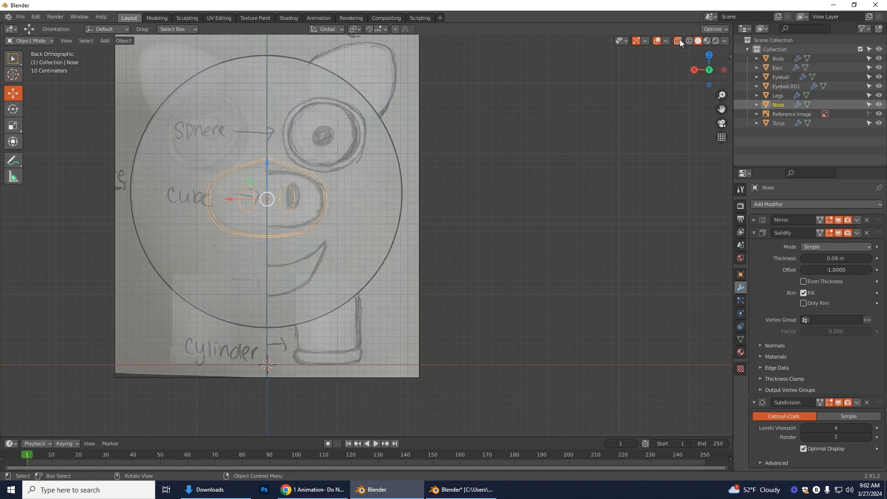
left_click(31, 42)
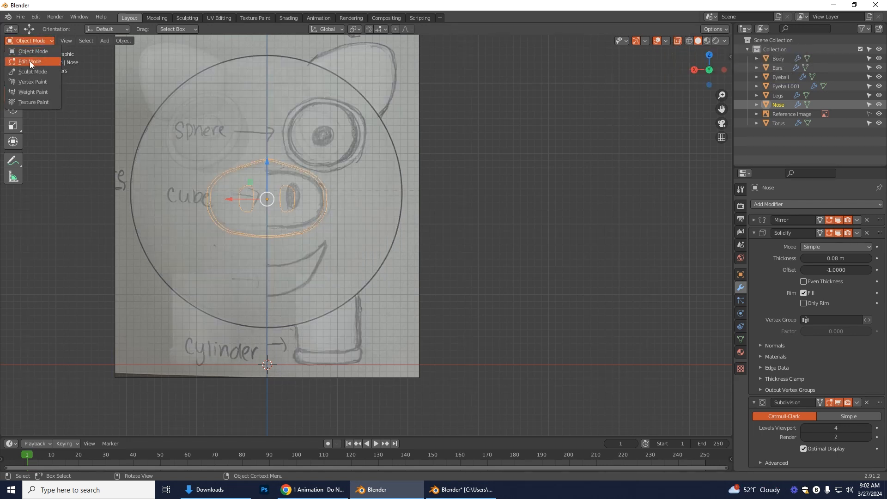
left_click(30, 61)
left_click(28, 41)
left_click(26, 51)
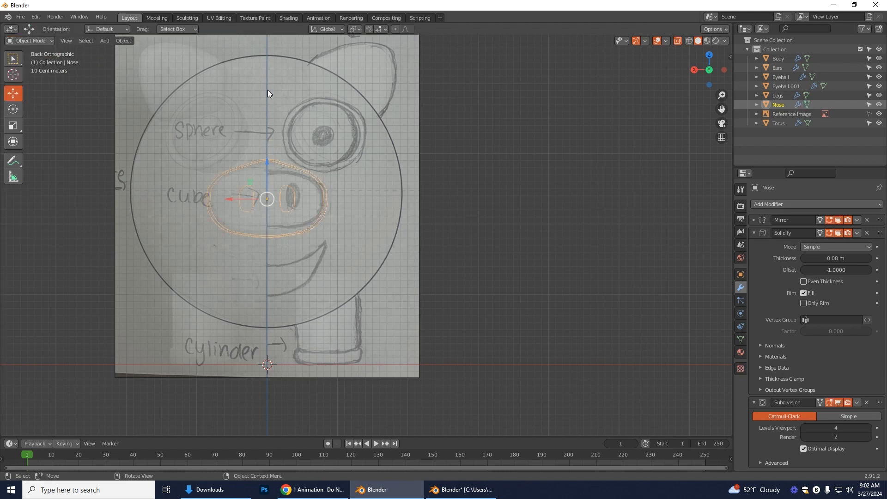
left_click(682, 41)
- Select the pig's body and enter Edit Mode to work on the mouth area
left_click(252, 77)
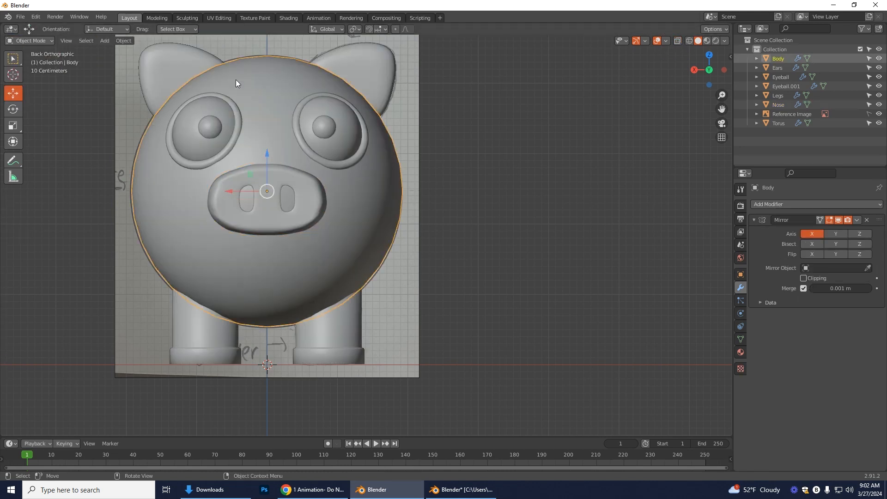
left_click(30, 41)
left_click(30, 61)
scroll(508, 286, "up", 1)
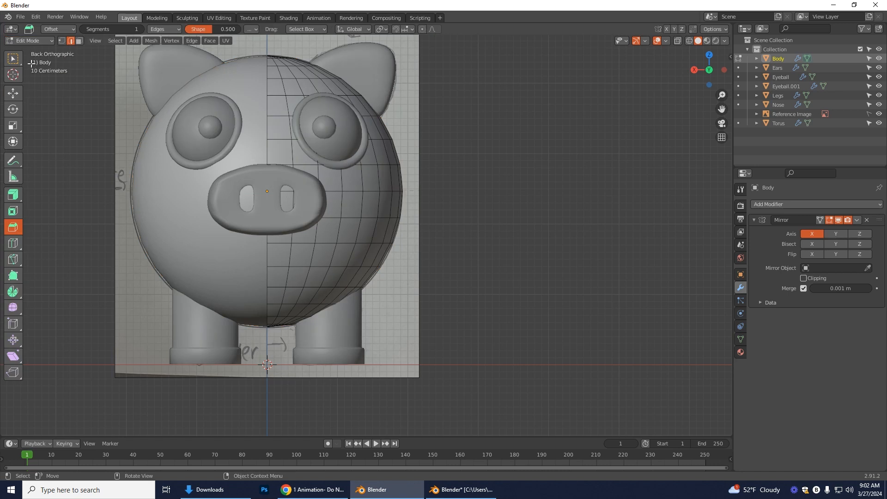
scroll(410, 331, "up", 1)
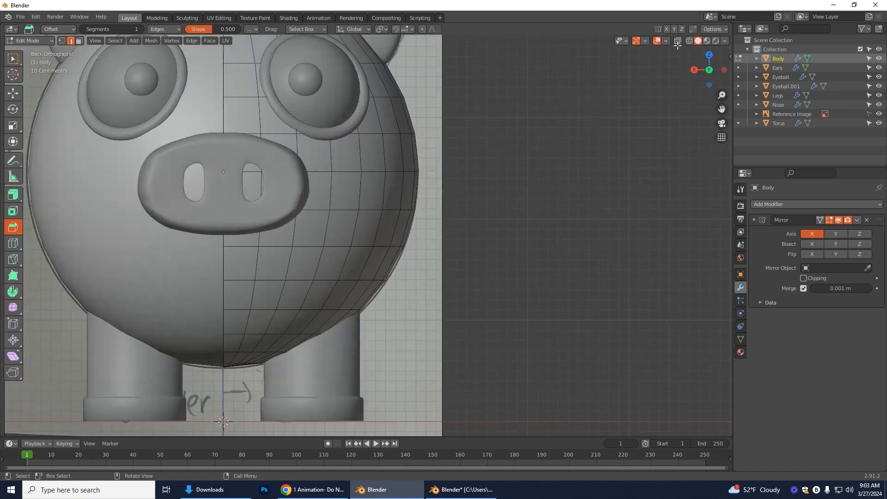
- Compare the body mesh with the mouth sketch using X-ray, and activate the box selection tool with face selection in back view
left_click(678, 42)
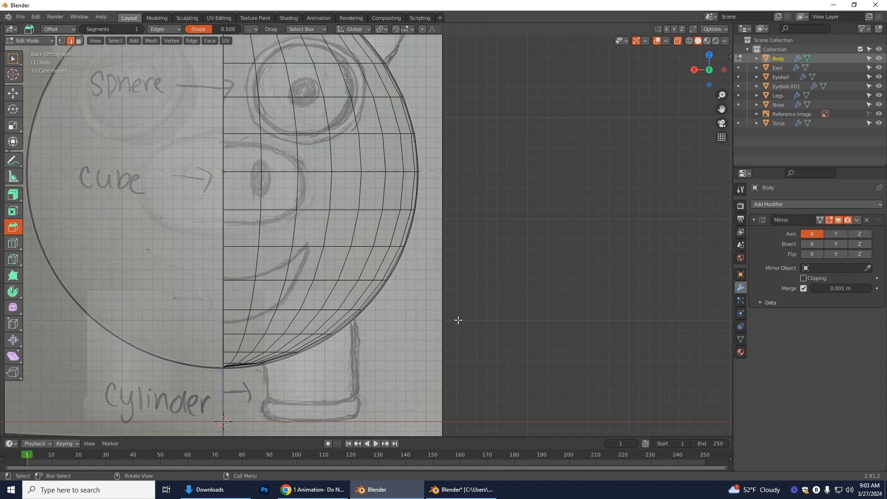
left_click(677, 40)
middle_click_drag(526, 301, 142, 297)
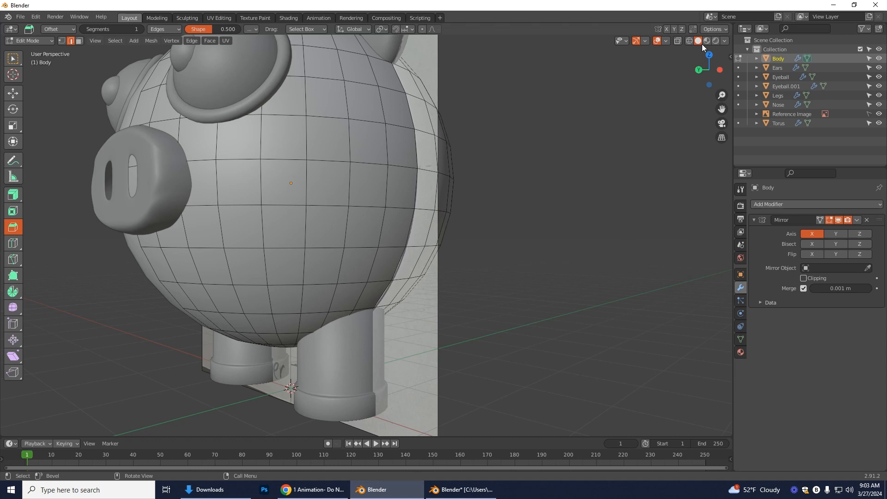
left_click(677, 41)
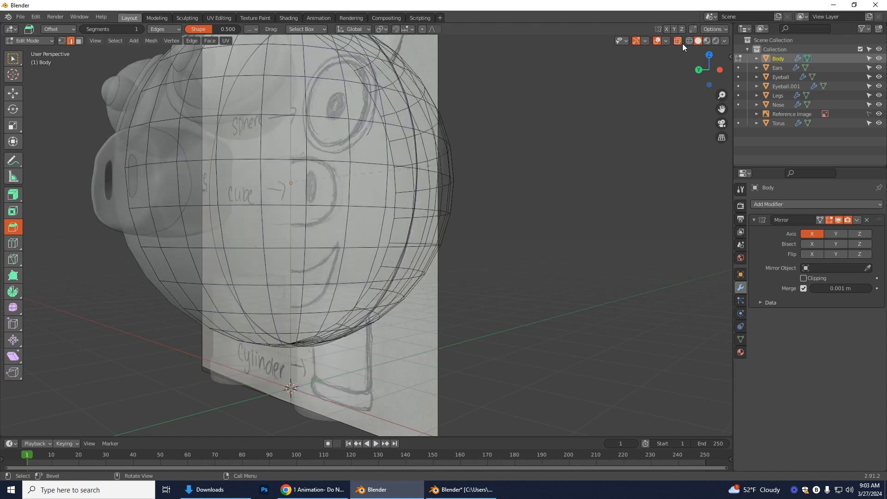
left_click(697, 69)
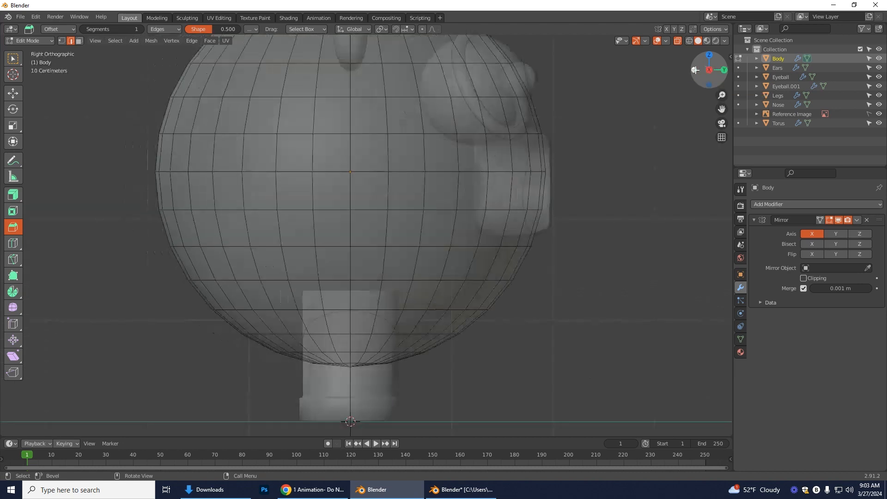
left_click(723, 70)
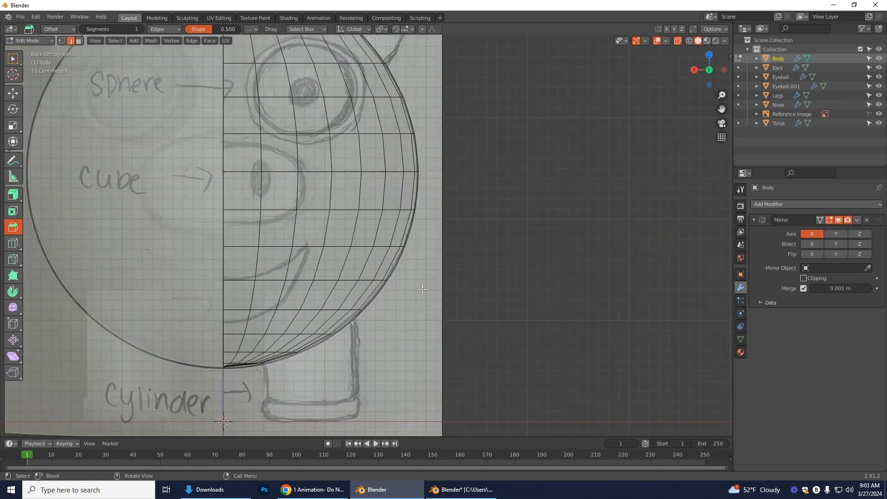
scroll(422, 289, "up", 2)
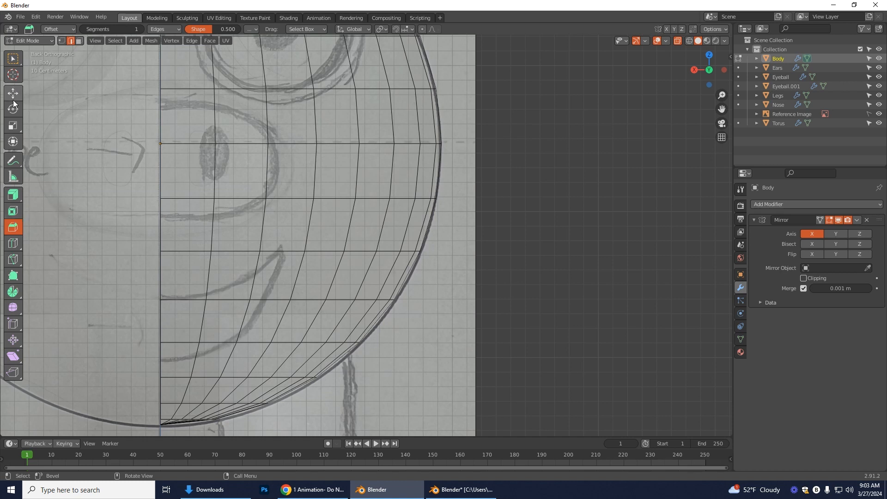
left_click(20, 53)
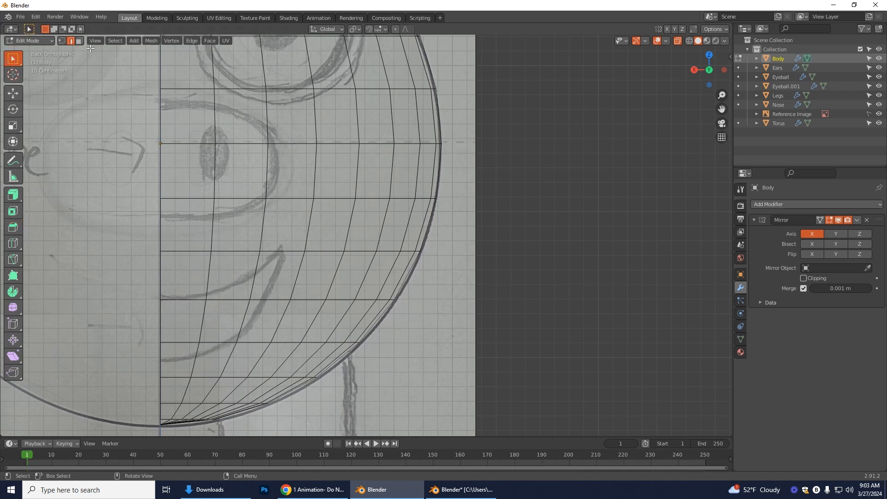
left_click(187, 283)
left_click(231, 280, "shift")
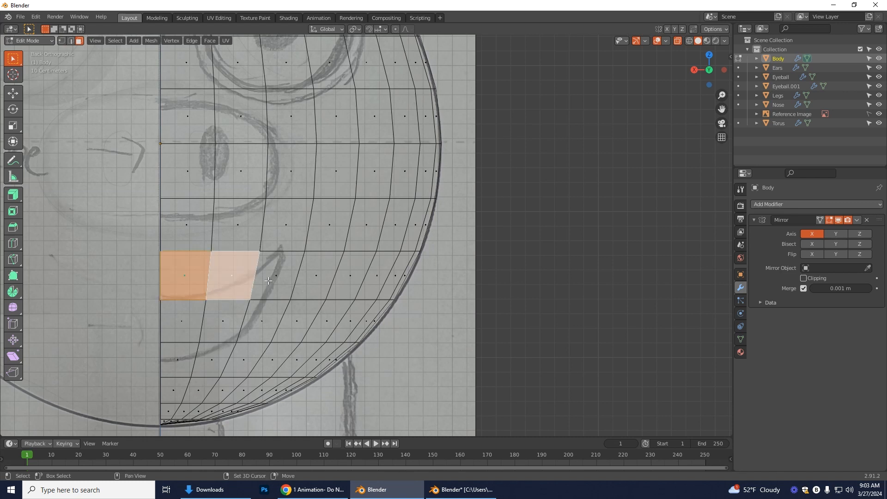
left_click(272, 283, "shift")
left_click(191, 322, "shift")
left_click(225, 321, "shift")
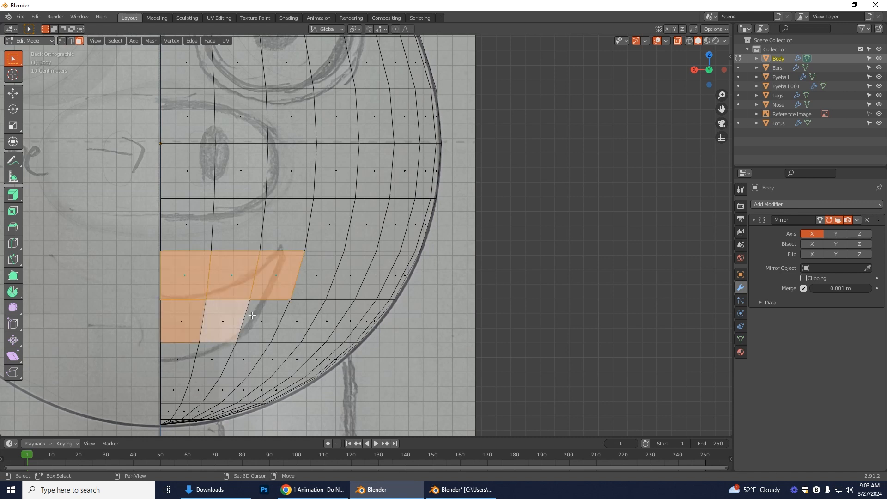
left_click(259, 318, "shift")
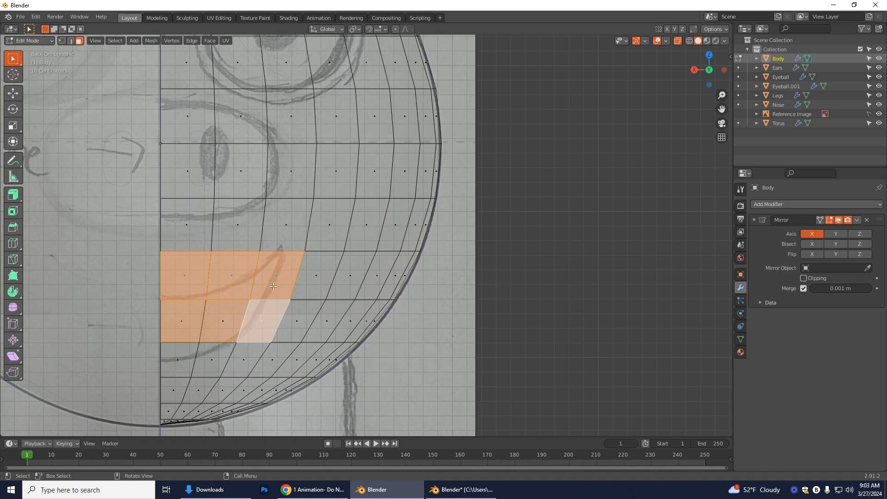
key("alt+a")
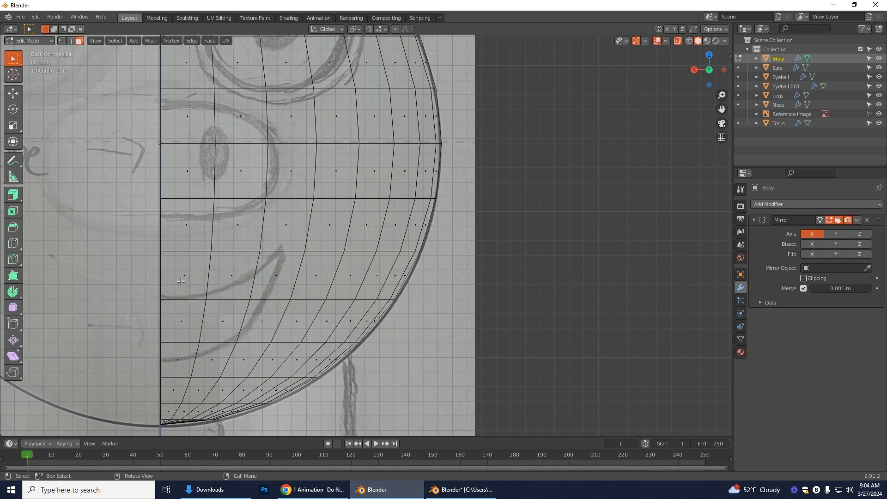
- Turn off X-ray, select the block of six body faces below the nose, three across and two down, and duplicate it in place
left_click(678, 41)
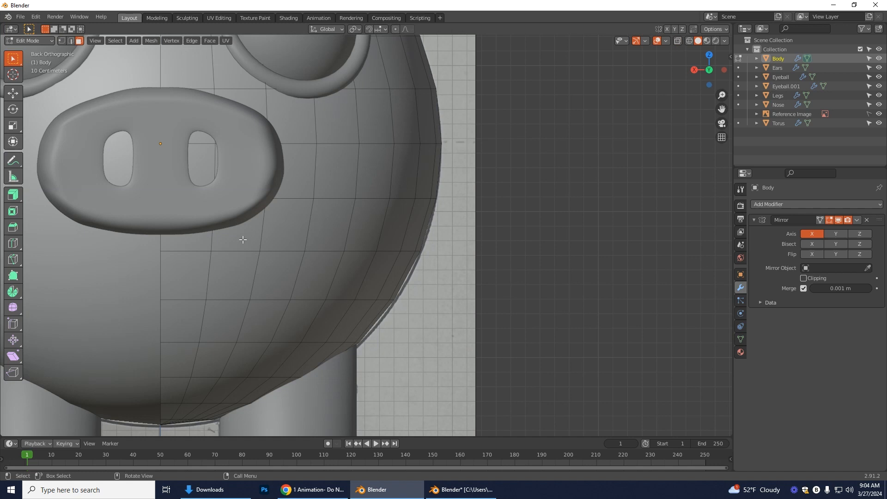
left_click(184, 275)
left_click(233, 276, "shift")
left_click(274, 277, "shift")
left_click(264, 320, "shift")
left_click(224, 321, "shift")
left_click(193, 325, "shift")
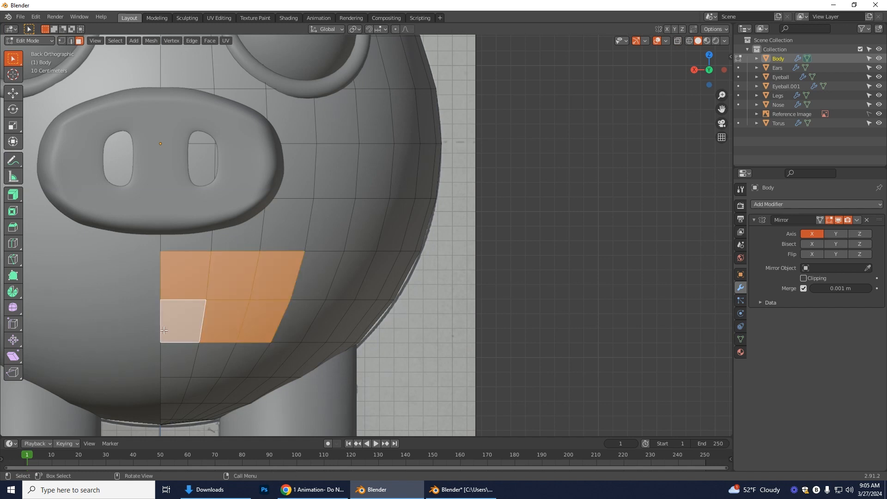
key("g")
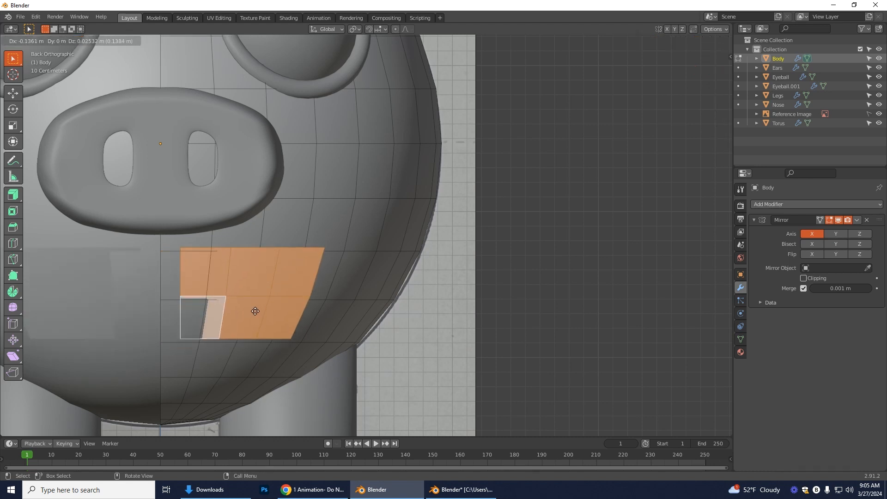
right_click(255, 311)
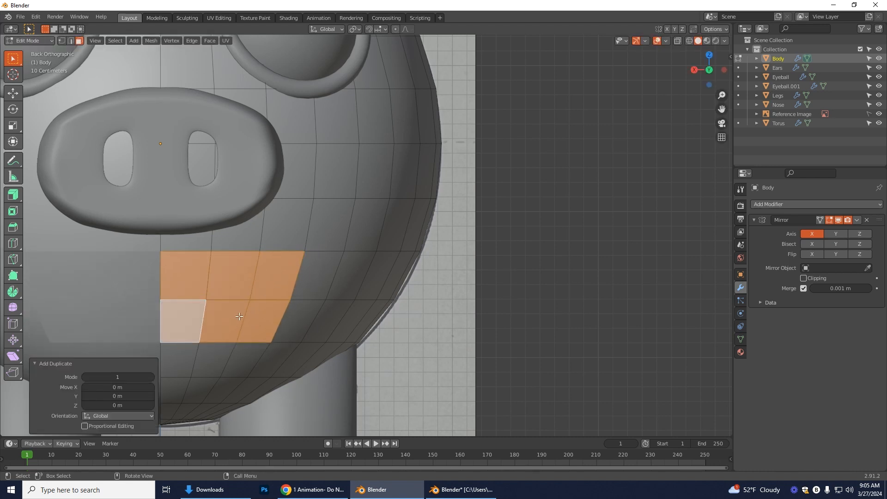
- Separate the duplicated faces into their own object, return to Object Mode and select the new piece
left_click(149, 42)
mouse_move(198, 124)
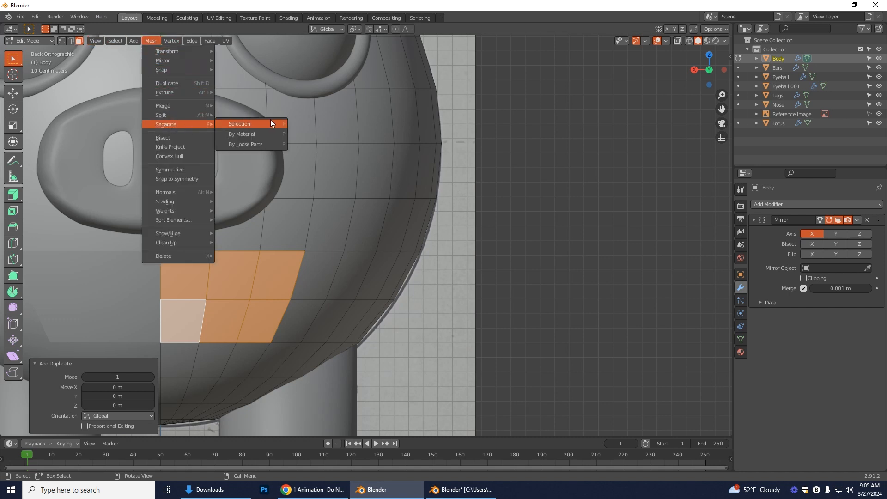
left_click(250, 123)
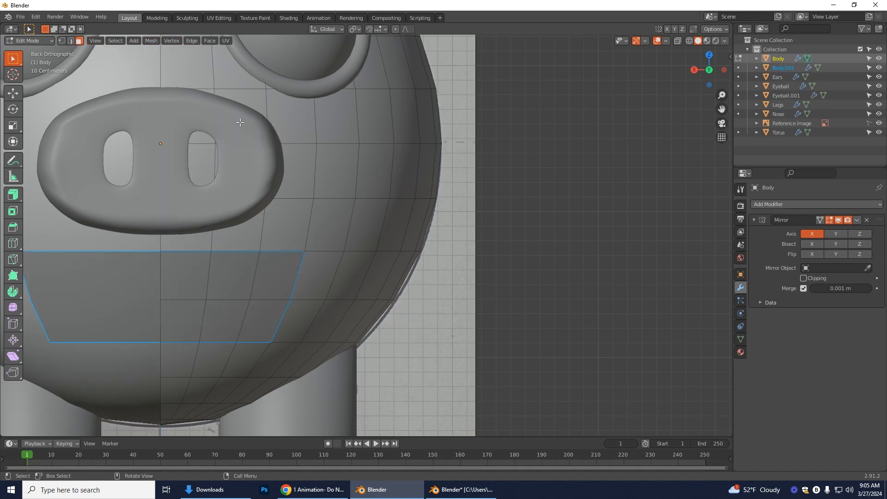
middle_click_drag(493, 350, 465, 348)
left_click(45, 41)
left_click(45, 51)
left_click(132, 306)
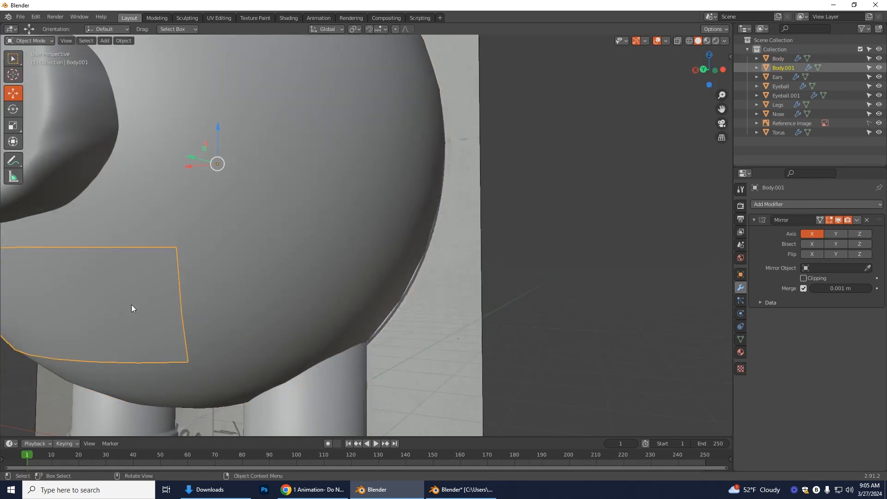
- Rename the separated object as Mouth and move it about 0.083 m along Y, out from the body
double_click(780, 68)
type("Mout")
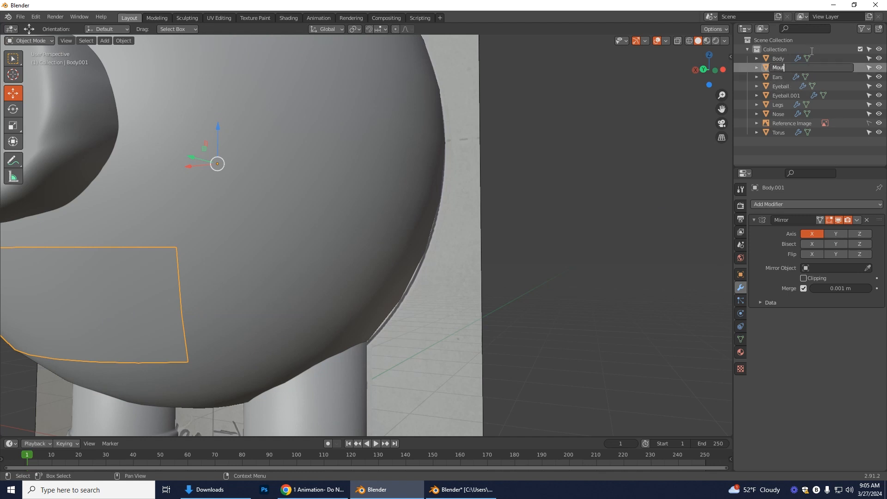
key("Return")
middle_click_drag(686, 209, 514, 229)
left_click_drag(308, 177, 303, 175)
middle_click_drag(283, 259, 305, 279)
- Enter Edit Mode on the mouth and show it in back view with X-ray over the reference sketch
left_click(41, 41)
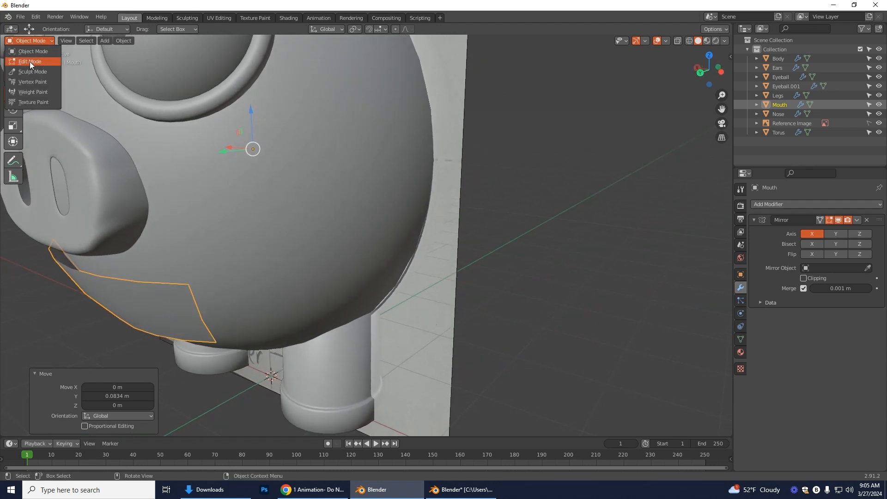
left_click(30, 62)
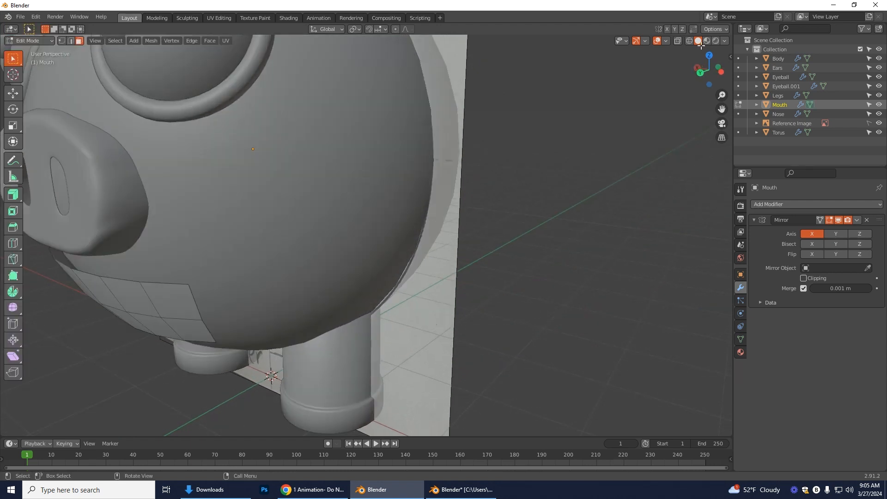
left_click(700, 73)
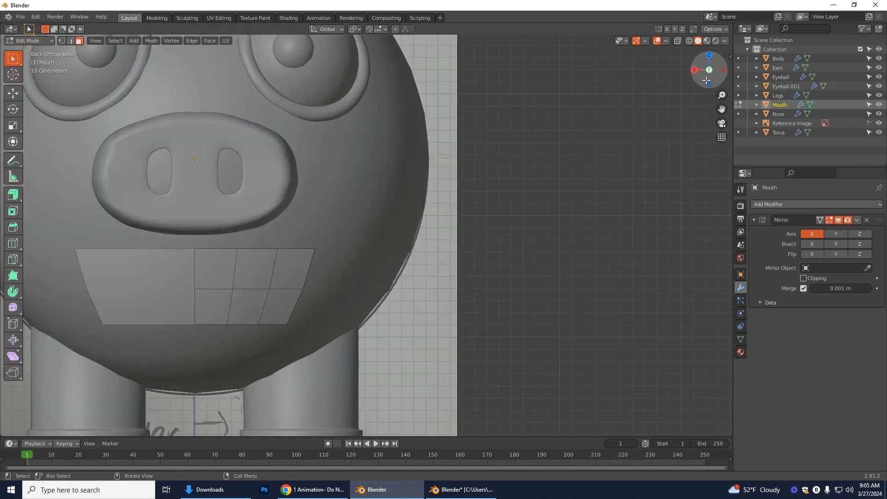
left_click(676, 41)
scroll(370, 347, "up", 2)
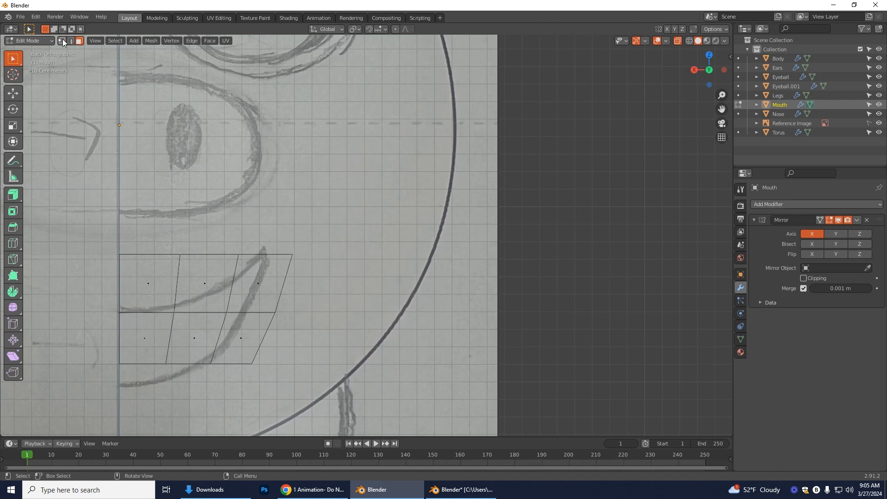
- Using vertex selection, move the mouth's upper outer corner onto the sketched tip and lower the two neighbouring top-edge vertices
left_click(291, 254)
left_click(13, 93)
left_click_drag(268, 254, 236, 250)
left_click(238, 255)
left_click(180, 254)
left_click_drag(180, 234, 143, 268)
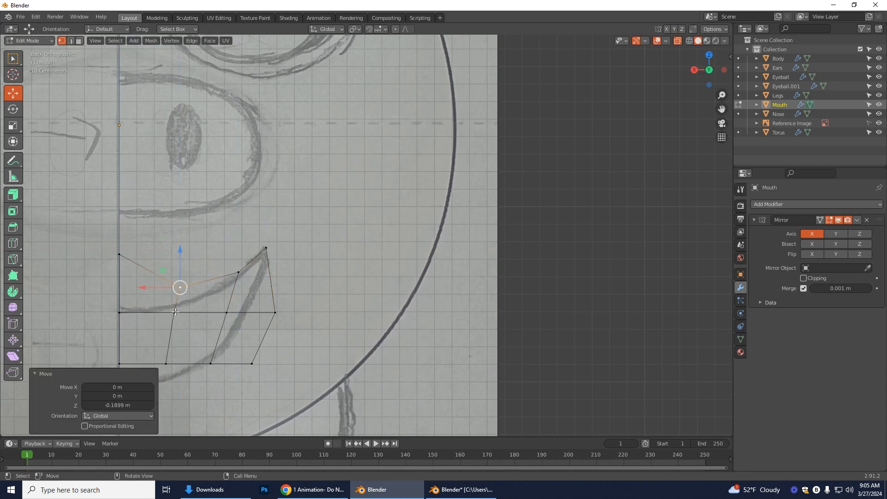
- Lower the two inner middle-row vertices and bring the top centre vertex down to the sketched upper lip line
left_click(175, 312)
left_click_drag(174, 288, 128, 315)
left_click(120, 313)
left_click_drag(119, 283, 123, 299)
left_click(119, 254)
left_click_drag(119, 238, 120, 289)
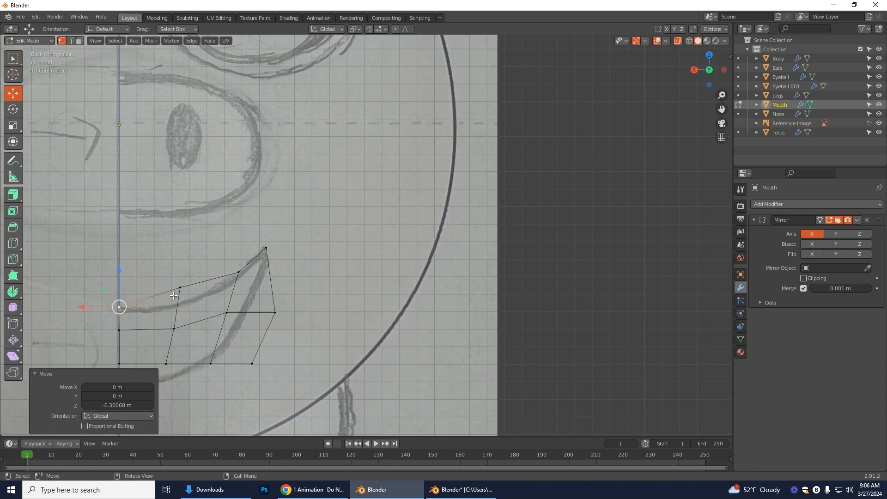
- Lower the top vertex beside the centre onto the lip line and adjust the two outer middle-row vertices horizontally
left_click(181, 285)
left_click_drag(180, 272, 258, 283)
left_click(273, 312)
left_click_drag(254, 316, 187, 313)
left_click(226, 313)
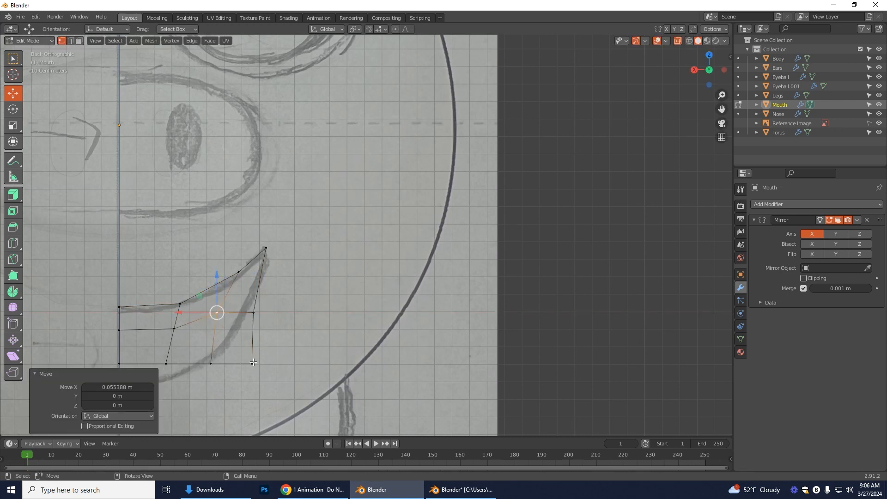
- Pull the lower outer corner inward and lower the two inner bottom-edge vertices onto the sketched lower lip line
left_click(253, 363)
left_click_drag(224, 363, 195, 359)
left_click_drag(226, 329, 226, 316)
middle_click_drag(222, 324, 297, 249, "shift")
left_click(195, 289)
left_click_drag(194, 261, 194, 283)
left_click(241, 290)
left_click_drag(241, 265, 241, 285)
- Reposition the three inner middle-row vertices so the row runs evenly between the upper and lower lip lines
left_click(249, 255)
left_click_drag(249, 227, 250, 239)
left_click(195, 255)
left_click_drag(195, 238, 197, 257)
left_click(292, 238)
left_click_drag(269, 238, 273, 242)
left_click_drag(296, 215, 296, 217)
- Fit the lower outer corner and the mouth's tip vertex to the sketched outer curve
left_click(302, 277)
left_click_drag(310, 261, 296, 238)
left_click(329, 238)
left_click(341, 174)
left_click_drag(341, 151, 339, 157)
- Shift the two top-edge vertices between the centre line and the tip along the sketched upper lip curve
left_click(314, 198)
left_click_drag(285, 199, 269, 199)
left_click_drag(298, 175, 298, 186)
left_click(255, 229)
left_click_drag(233, 230, 245, 209)
- Fine-tune the middle-row vertices and outer side vertex, and lower the mouth's tip vertex by about 0.026 m
left_click(250, 267)
left_click_drag(229, 268, 224, 270)
left_click(296, 240)
left_click_drag(281, 247, 276, 246)
left_click(324, 238)
left_click_drag(323, 214, 323, 210)
left_click_drag(297, 234, 300, 234)
left_click(342, 179)
left_click_drag(342, 164, 342, 169)
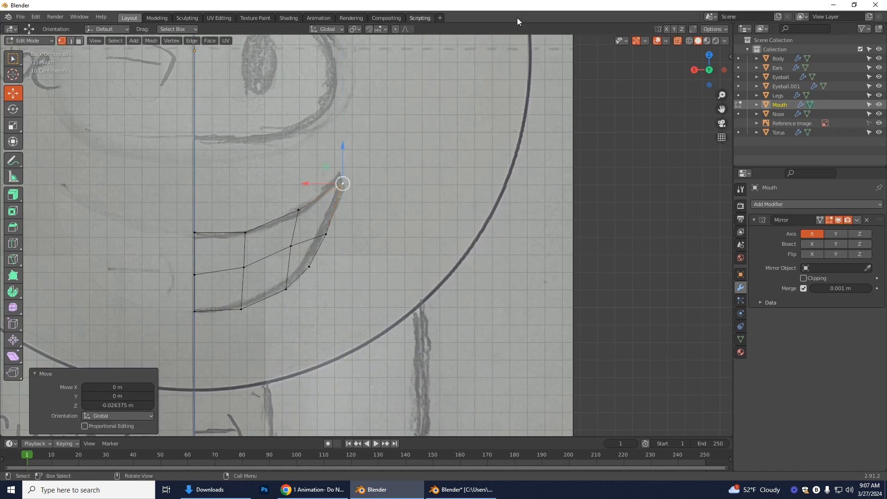
- Turn off X-ray and pull the mouth's lower outer corner and outer side vertex forward along Y, out of the body
left_click(681, 41)
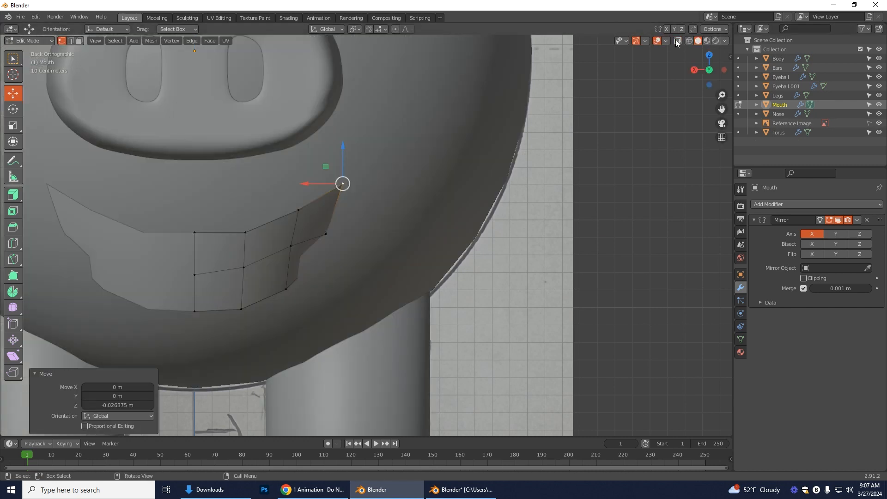
left_click(676, 42)
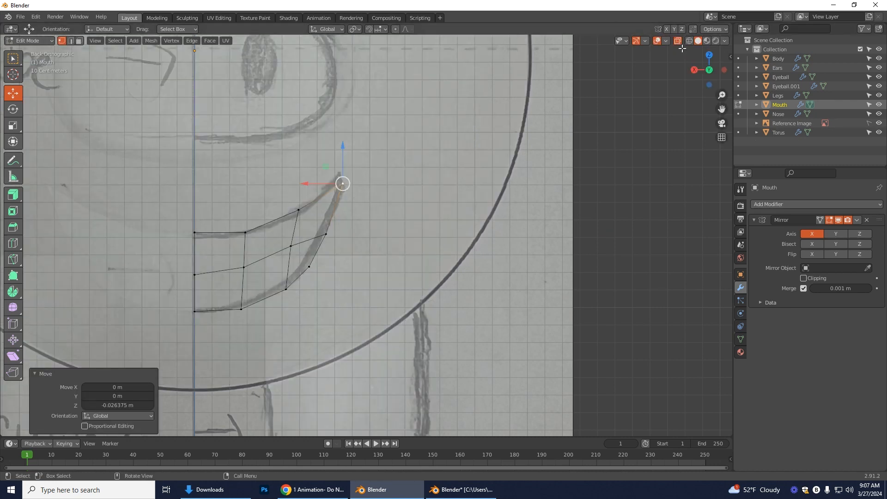
left_click(676, 41)
middle_click_drag(222, 230, 201, 246)
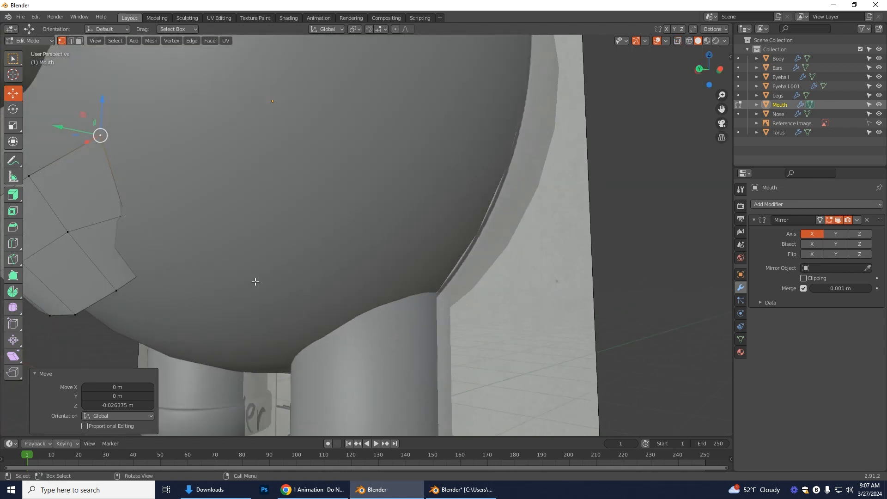
middle_click_drag(255, 281, 166, 236)
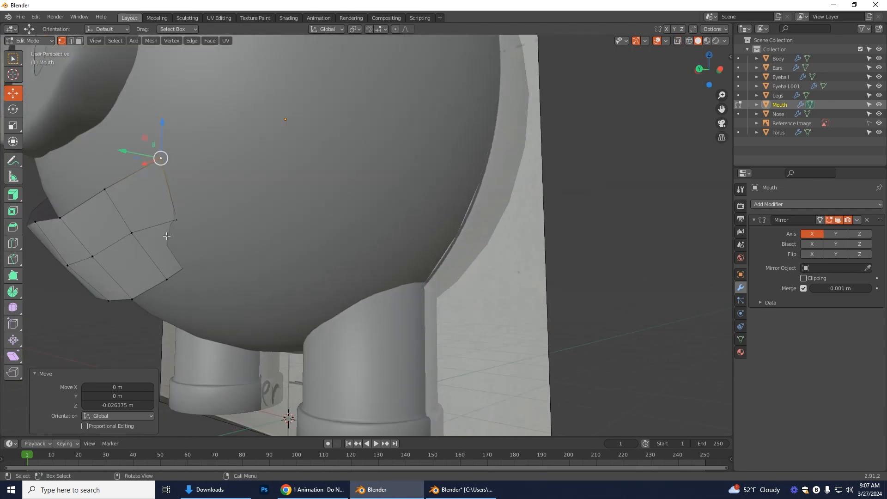
left_click(202, 254)
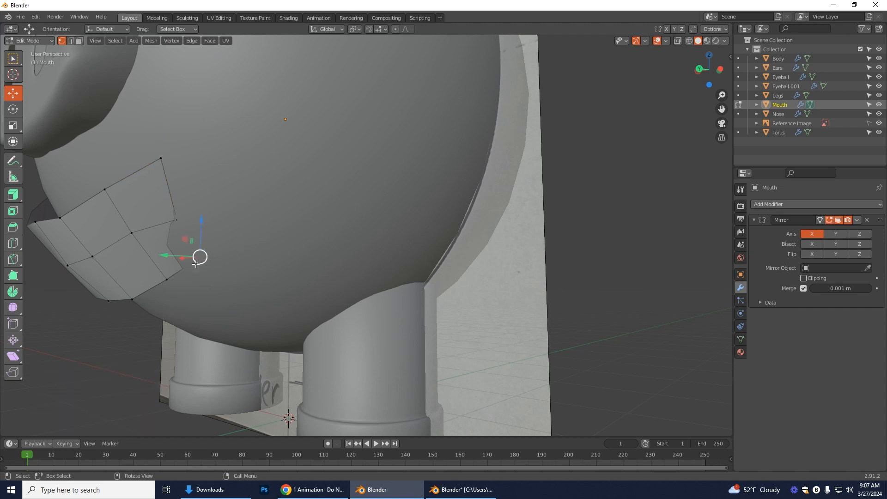
left_click_drag(165, 255, 145, 266)
left_click(176, 219)
left_click_drag(149, 218, 146, 219)
- Push the three inner top-edge vertices of the mouth back along Y toward the body surface
middle_click_drag(210, 308, 257, 315)
scroll(224, 309, "down", 1)
middle_click_drag(265, 234, 268, 261)
middle_click_drag(200, 283, 192, 346)
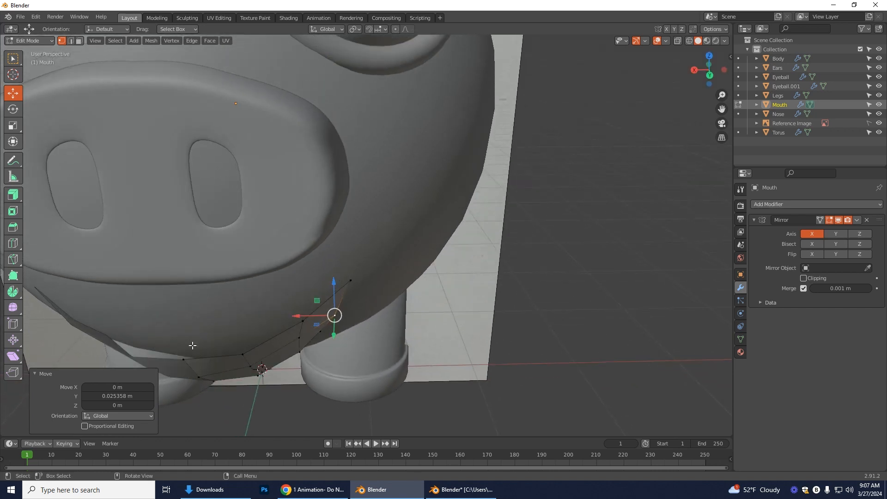
left_click(184, 358)
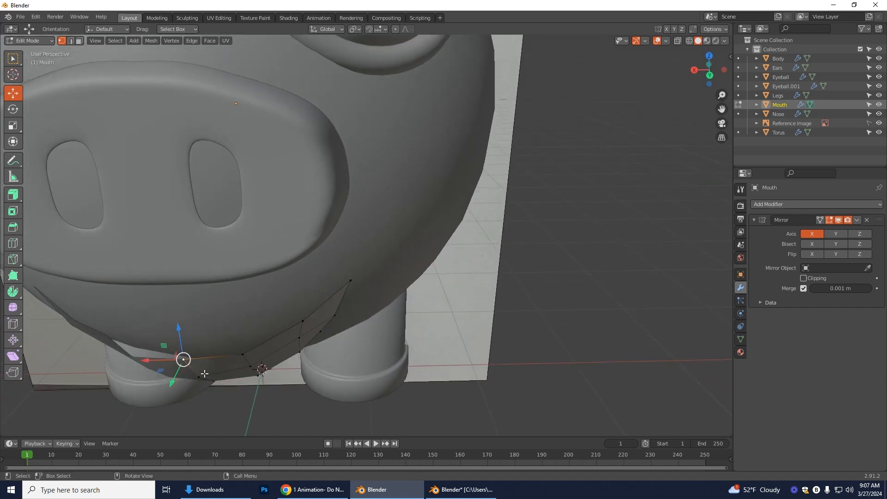
left_click_drag(173, 382, 193, 357)
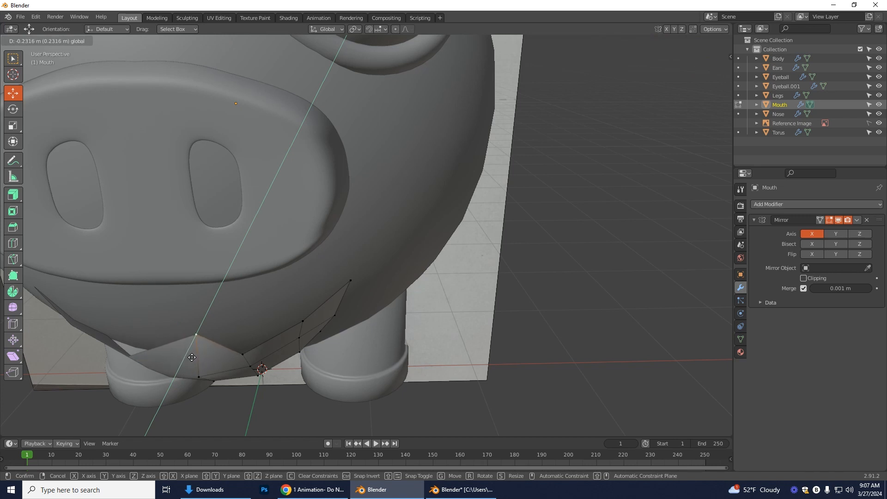
left_click(246, 354)
left_click_drag(236, 375, 245, 350)
left_click(302, 321)
left_click_drag(303, 340, 307, 327)
- Working from below, move the three inner bottom-edge vertices of the mouth along Y to sit close to the body
middle_click_drag(250, 364, 280, 238)
scroll(234, 113, "up", 3)
scroll(204, 194, "down", 1)
scroll(199, 190, "up", 3)
middle_click_drag(145, 168, 161, 144)
middle_click_drag(238, 154, 358, 263, "shift")
middle_click_drag(304, 181, 292, 135)
left_click(308, 108)
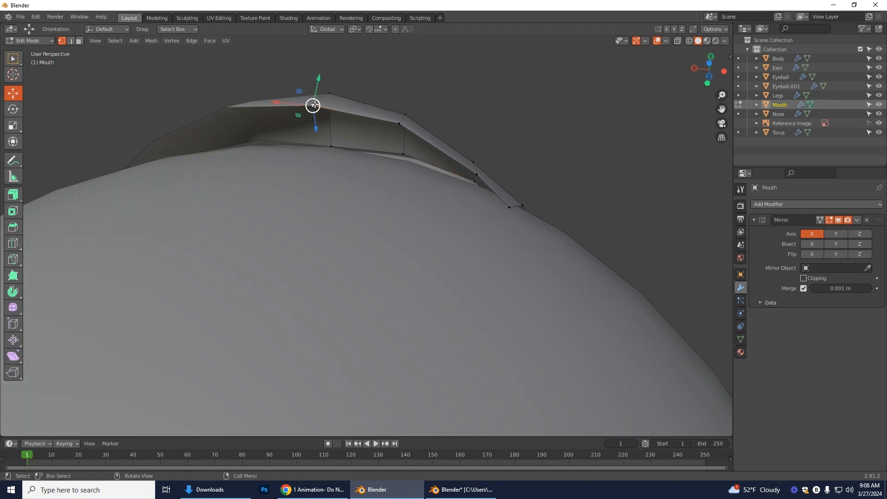
key("g")
key("y")
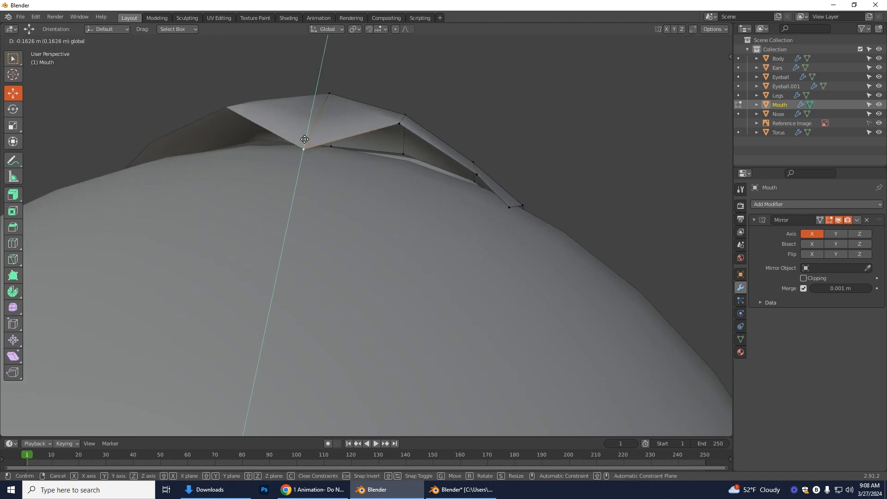
left_click(304, 144)
left_click(399, 123)
key("g")
key("y")
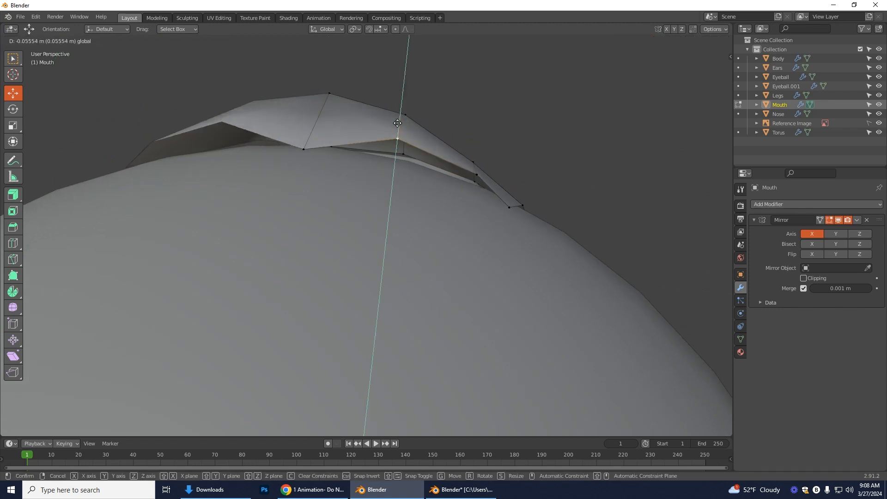
left_click(395, 140)
left_click(475, 174)
key("g")
key("y")
left_click(476, 178)
- Push the three inner middle-row vertices of the mouth back along Y so its surface follows the body's curve
middle_click_drag(475, 178, 305, 230)
left_click(333, 264)
middle_click_drag(365, 293, 254, 289)
key("g")
key("y")
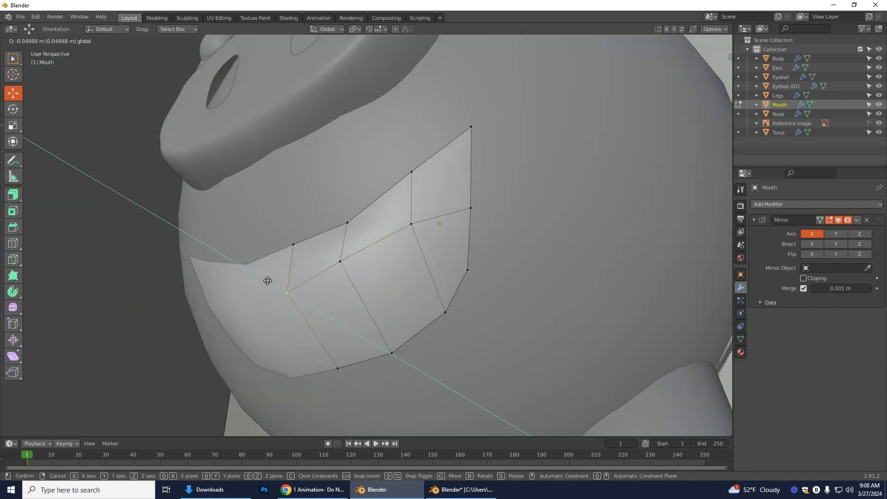
left_click(292, 283)
left_click(342, 263)
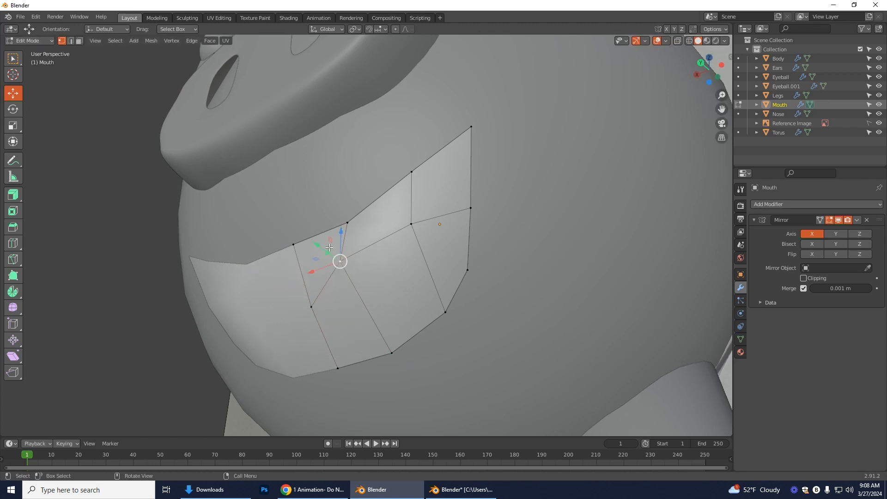
key("g")
key("y")
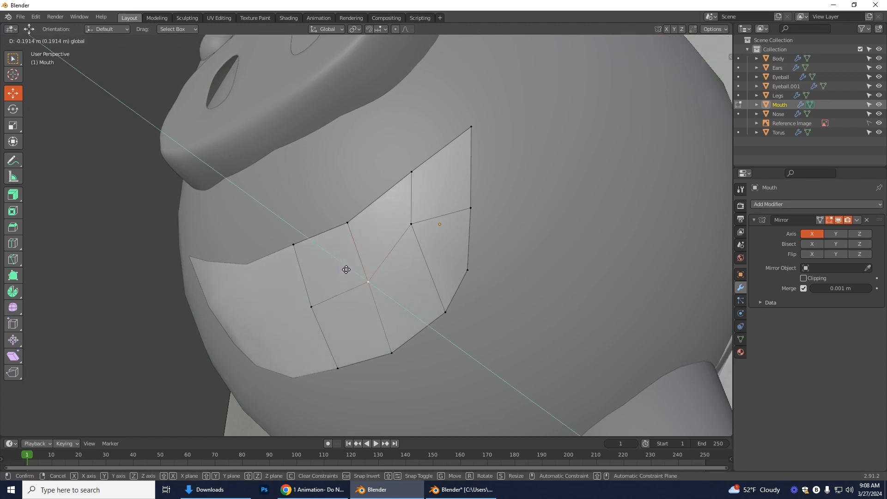
left_click(360, 272)
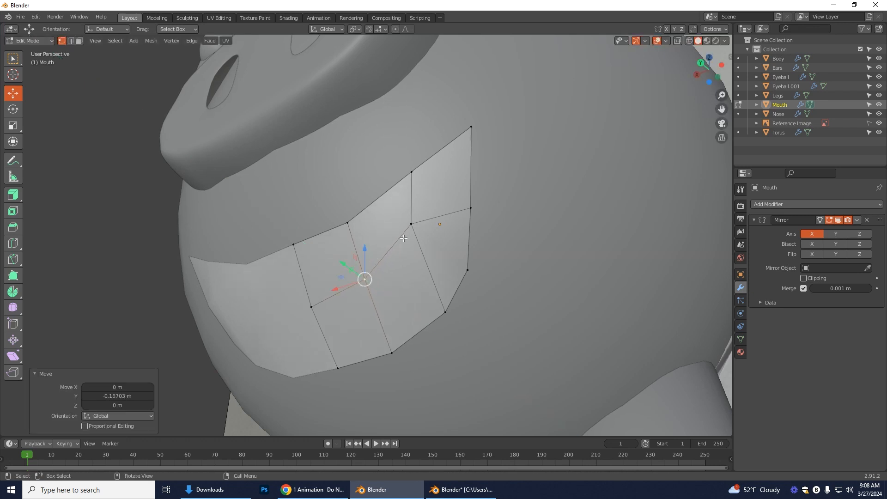
left_click(412, 226)
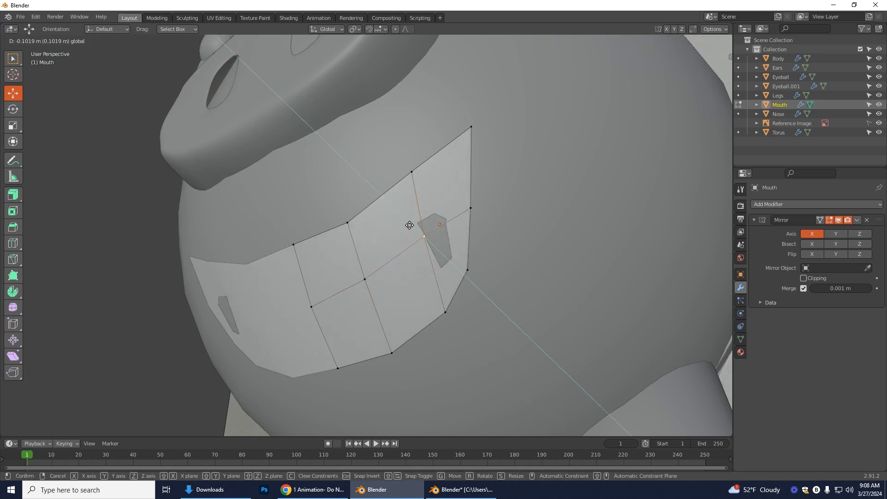
left_click(405, 222)
- Return to Object Mode and add a Solidify modifier to the mouth
middle_click_drag(490, 286, 453, 301)
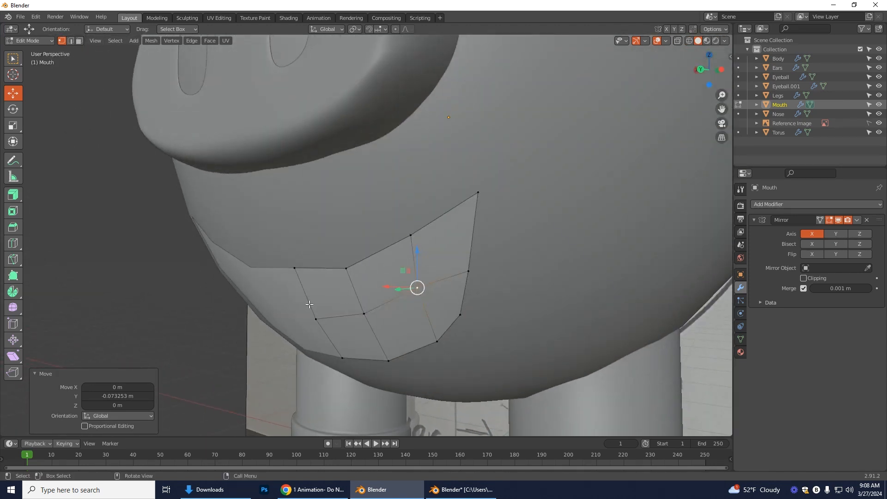
left_click(34, 41)
left_click(33, 49)
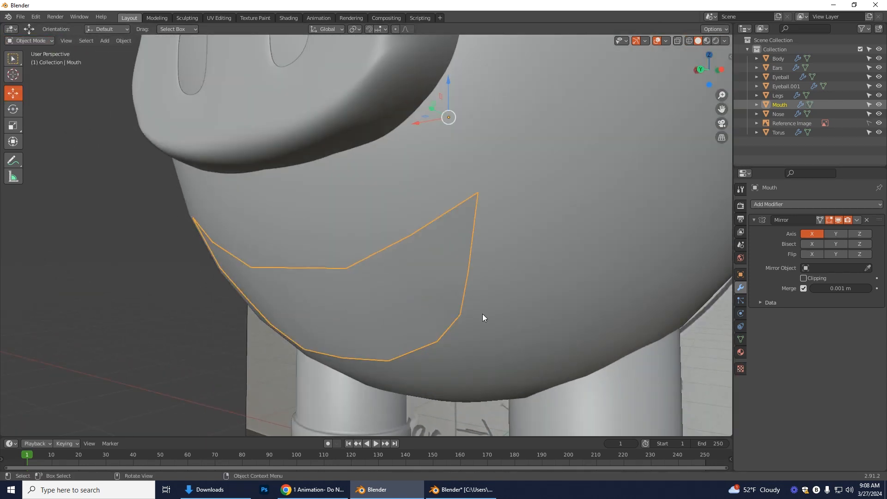
middle_click_drag(636, 293, 607, 291)
left_click(878, 204)
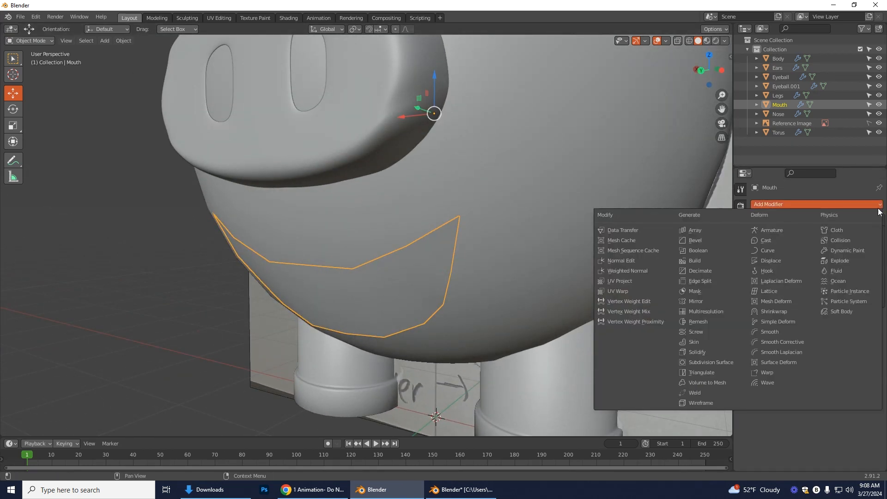
left_click(705, 353)
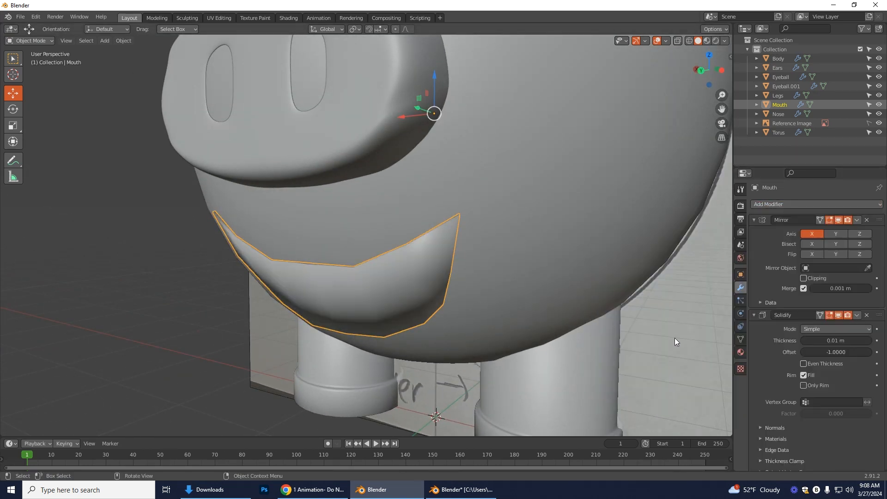
- Set the mouth's Solidify thickness to 0.03 m
middle_click_drag(587, 275, 527, 297)
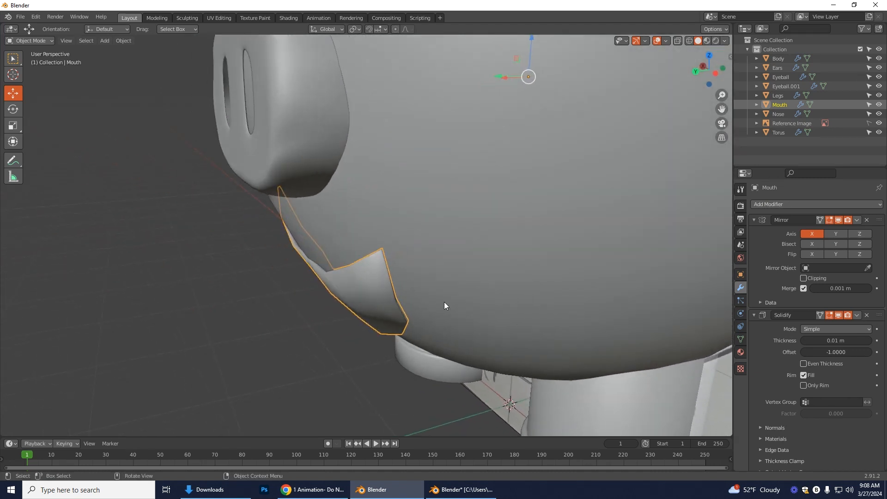
left_click(868, 340)
left_click(869, 340)
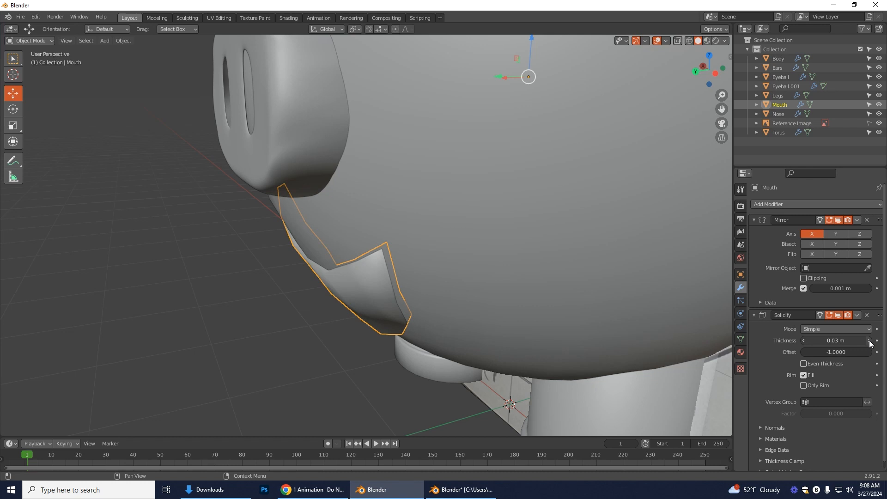
mouse_move(869, 341)
left_mouse_down()
mouse_move(861, 341)
mouse_move(869, 341)
left_mouse_up()
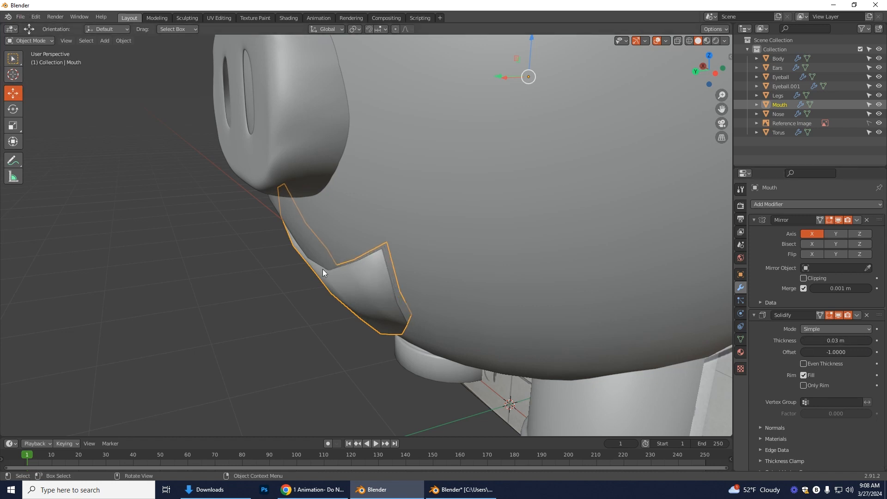
- Shift the whole mouth about 0.04 m along Y against the body
mouse_move(496, 77)
left_mouse_down()
mouse_move(482, 81)
mouse_move(489, 80)
left_mouse_up()
left_click_drag(709, 69, 749, 66)
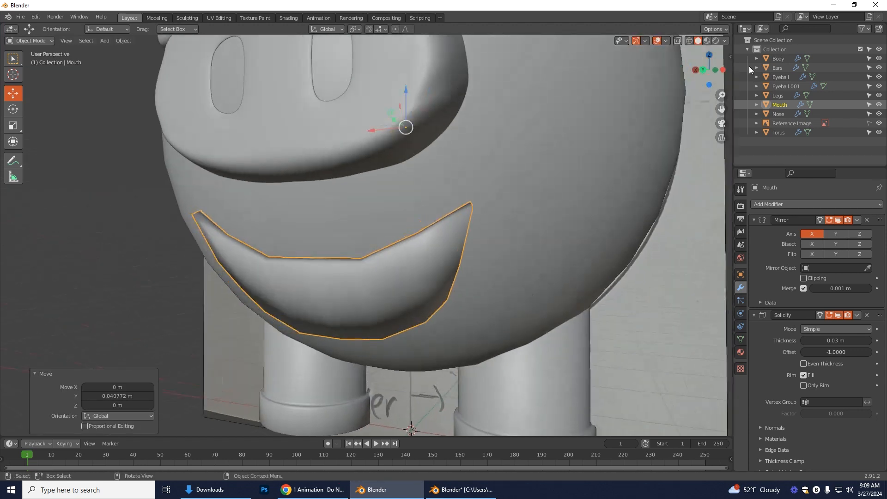
left_click(704, 70)
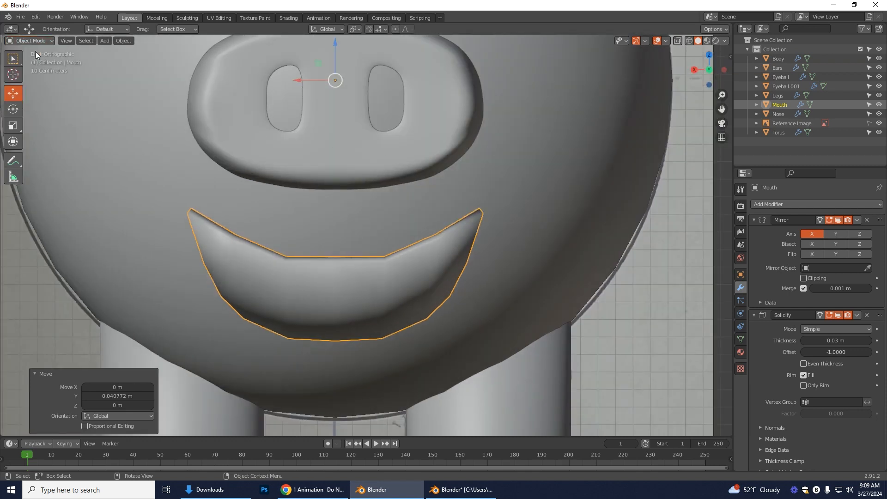
- Add a Subdivision Surface modifier to the mouth
left_click(29, 35)
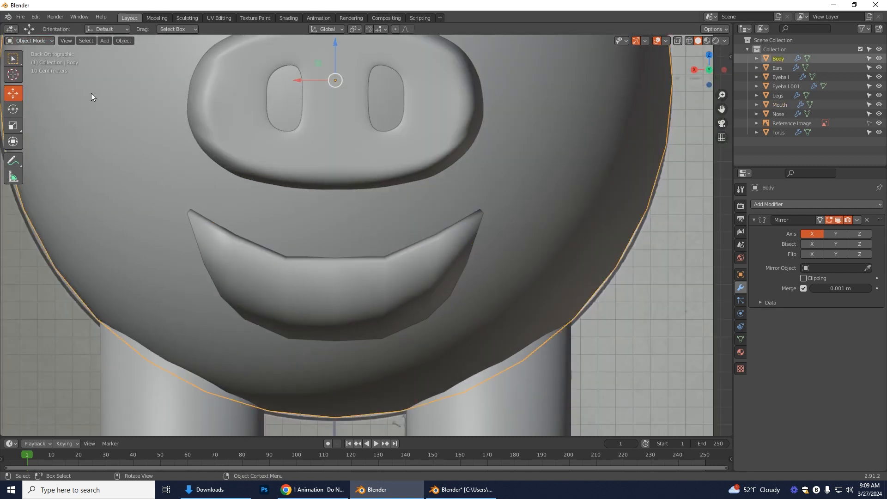
left_click(173, 240)
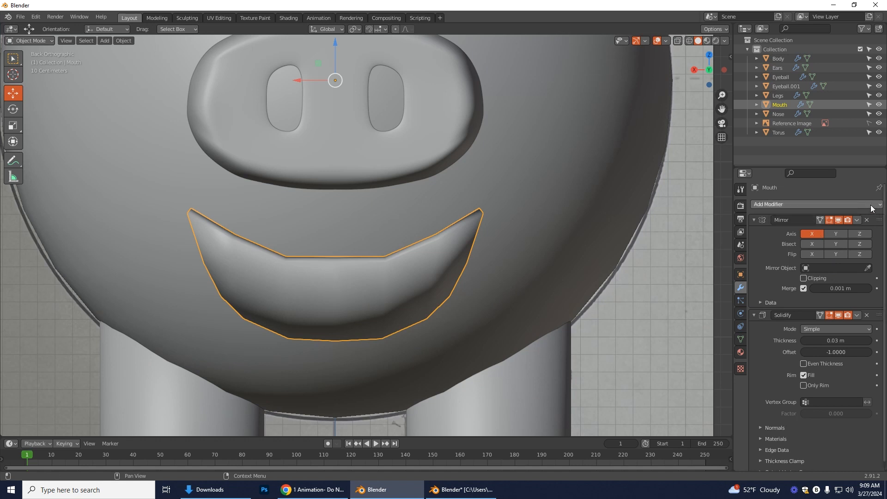
left_click(780, 204)
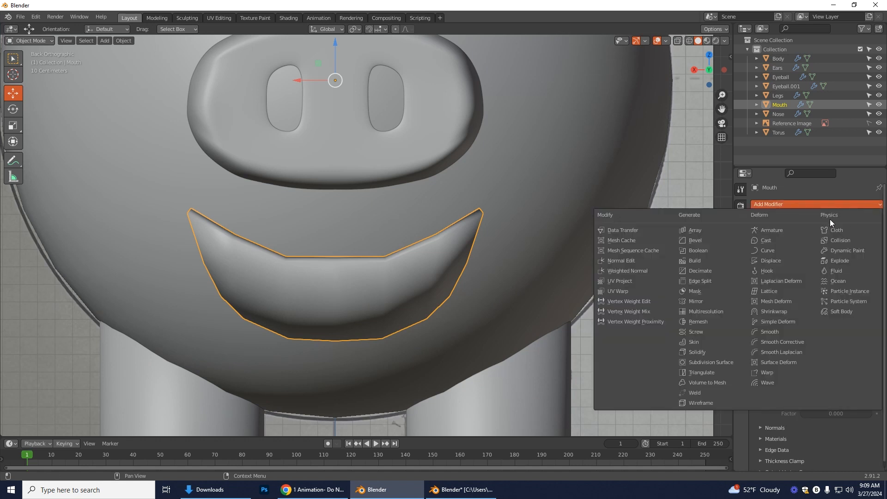
left_click(715, 362)
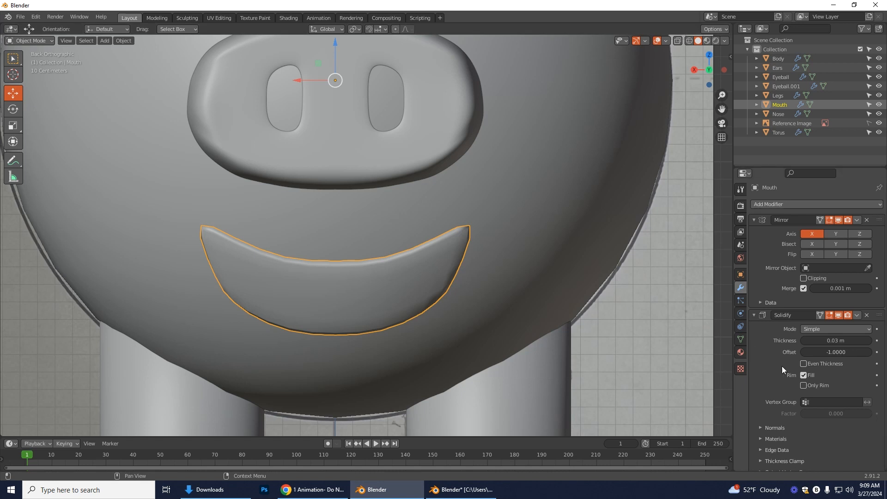
- Try the mouth's Subdivision modifier above Solidify in the stack and restore the original order
scroll(851, 377, "down", 2)
scroll(848, 445, "down", 2)
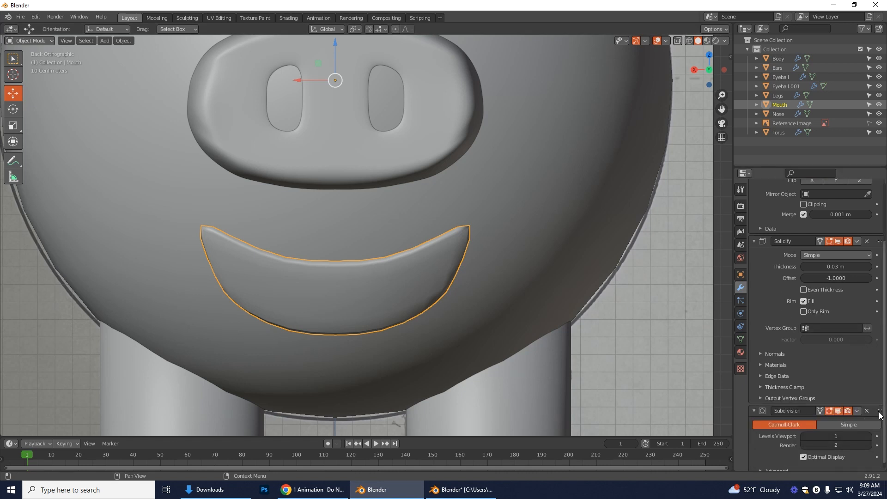
left_click_drag(879, 410, 880, 240)
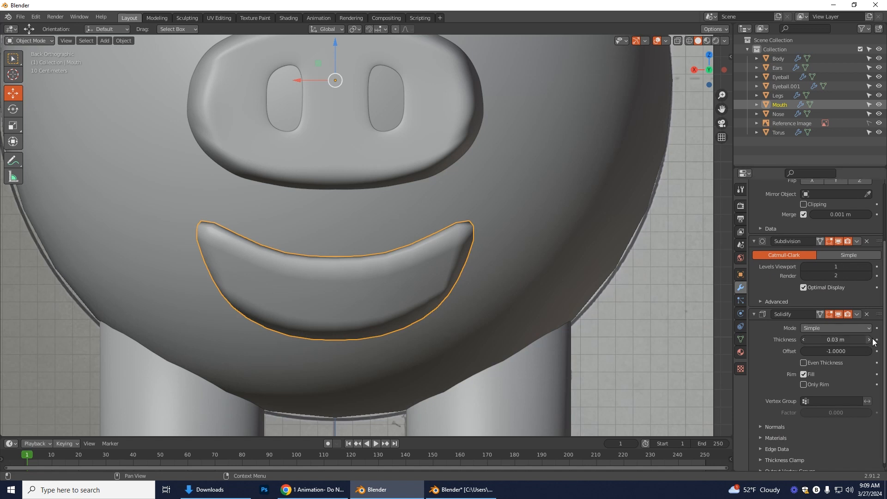
left_click_drag(879, 314, 876, 244)
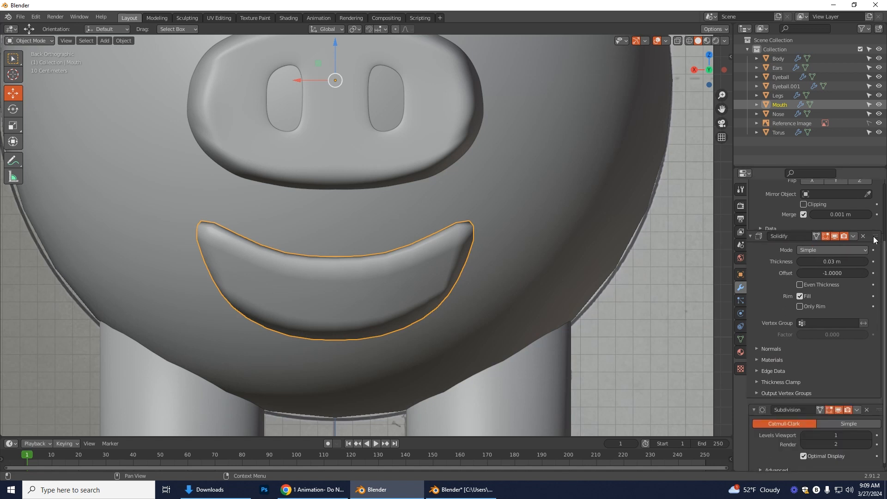
- Raise the mouth's Subdivision viewport level to 2 and check the smoother shape from the side
left_click(868, 437)
middle_click_drag(607, 343, 529, 347)
middle_click_drag(385, 328, 421, 328)
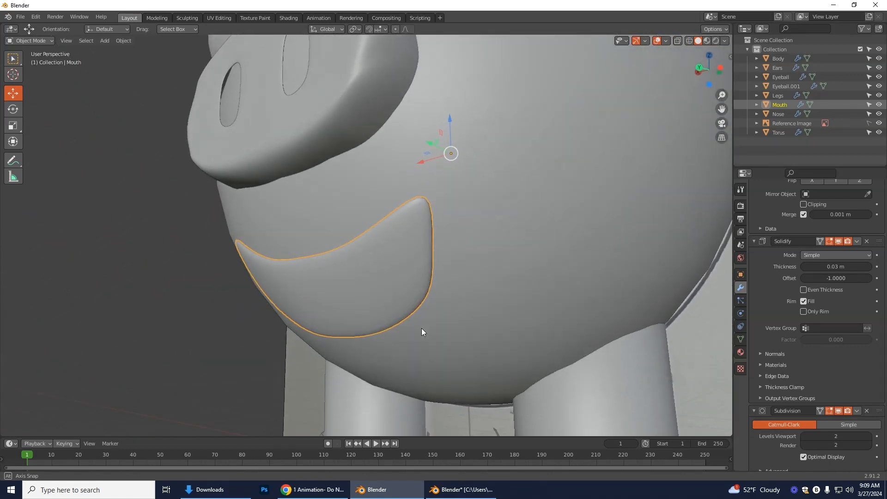
- Enter Edit Mode on the mouth and nudge its centre top-edge vertex slightly along Y
left_click(30, 41)
left_click(28, 62)
middle_click_drag(321, 303, 274, 248)
left_click(305, 274)
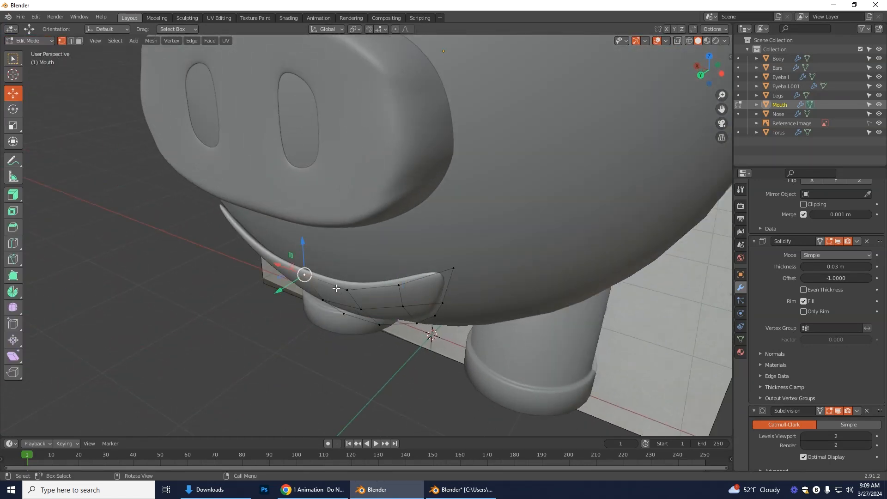
mouse_move(290, 287)
left_mouse_down()
mouse_move(301, 280)
mouse_move(326, 297)
mouse_move(318, 276)
mouse_move(290, 289)
left_mouse_up()
left_click(307, 278)
- Move the mouth's outer top-edge vertex, next to the corner, about -0.037 m along Y
left_click(398, 285)
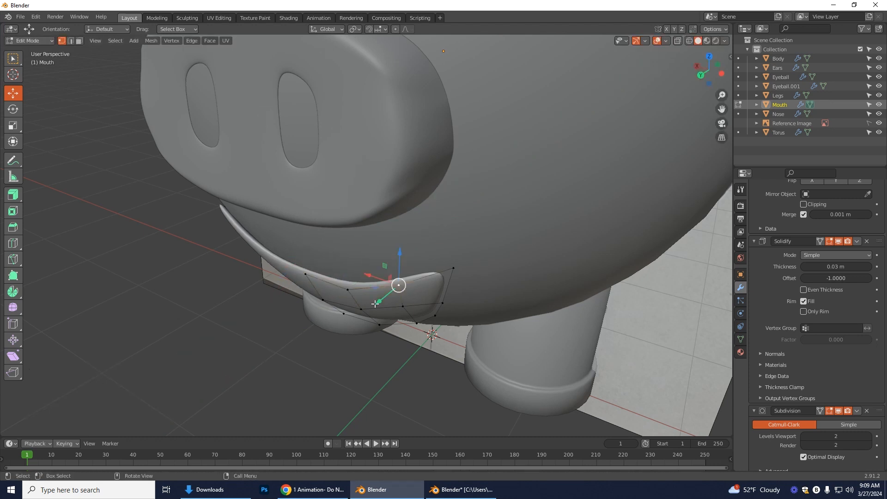
key("g")
key("y")
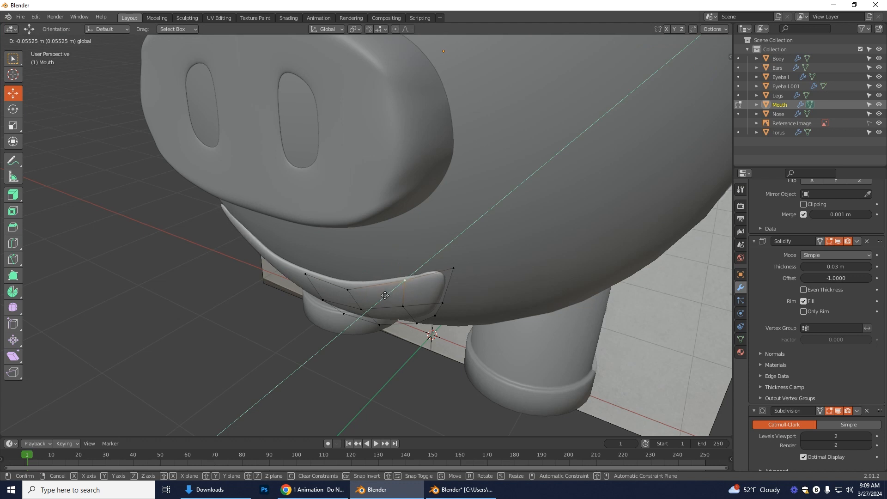
left_click(386, 292)
middle_click_drag(462, 291, 387, 276)
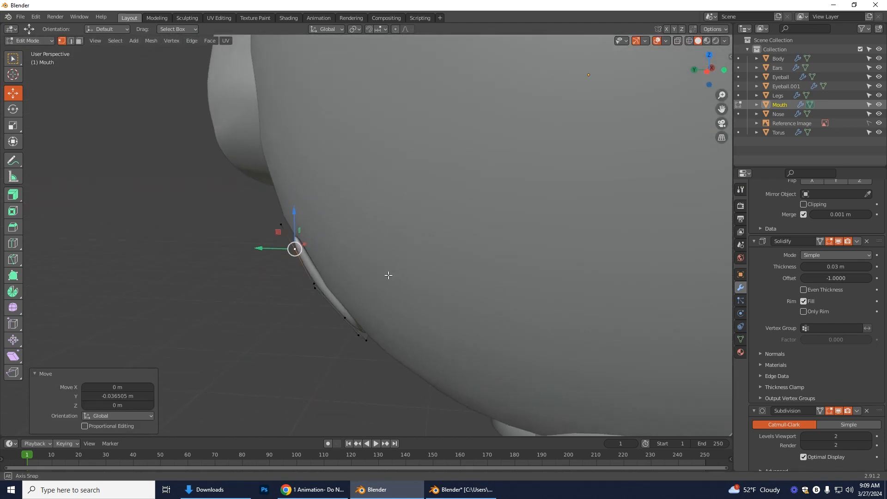
- Move the mouth's corner vertex about -0.015 m along Y, closer to the body
left_click(279, 227)
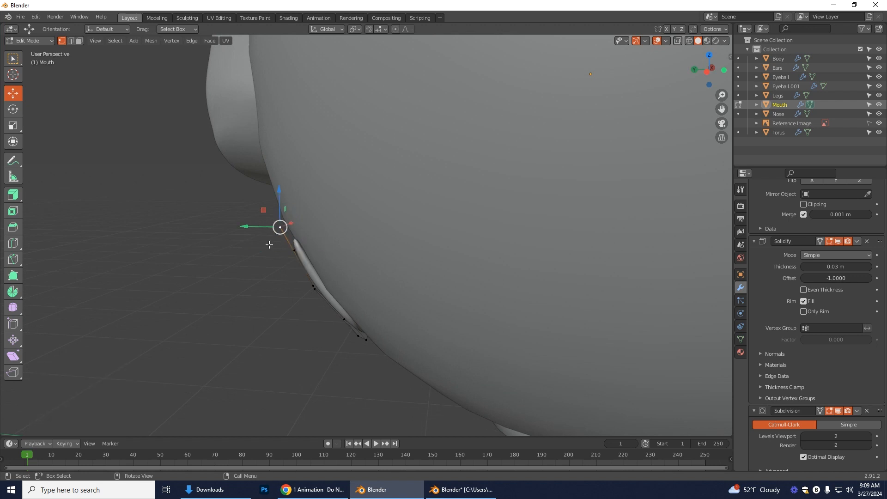
key("g")
key("y")
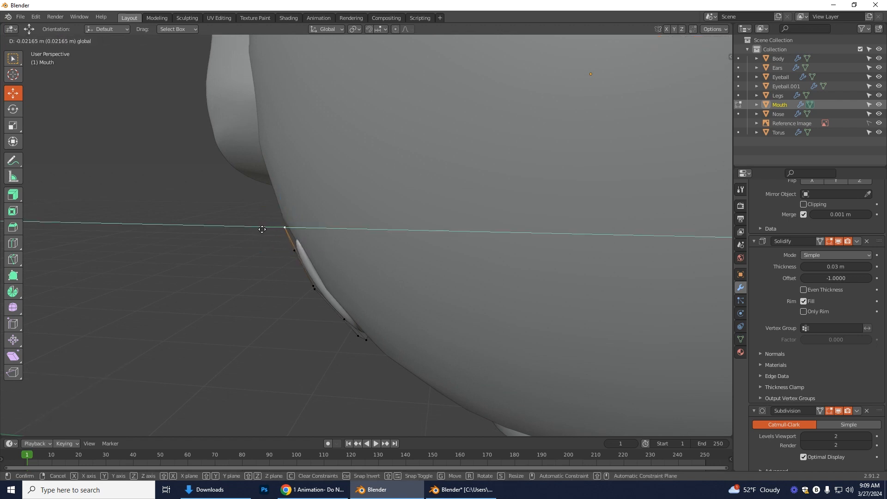
left_click_drag(262, 229, 261, 229)
middle_click_drag(335, 278, 344, 267)
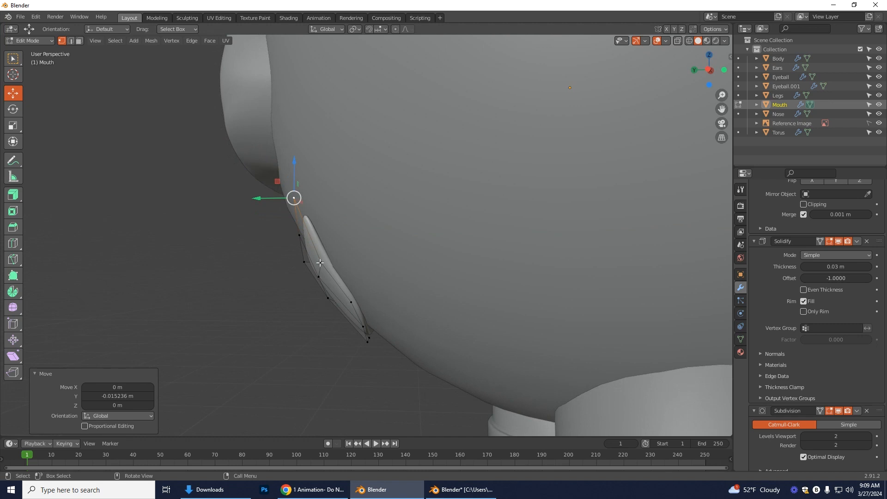
- Move the mouth's inner top-edge vertex along Y toward the body surface
left_click(321, 264)
key("g")
key("y")
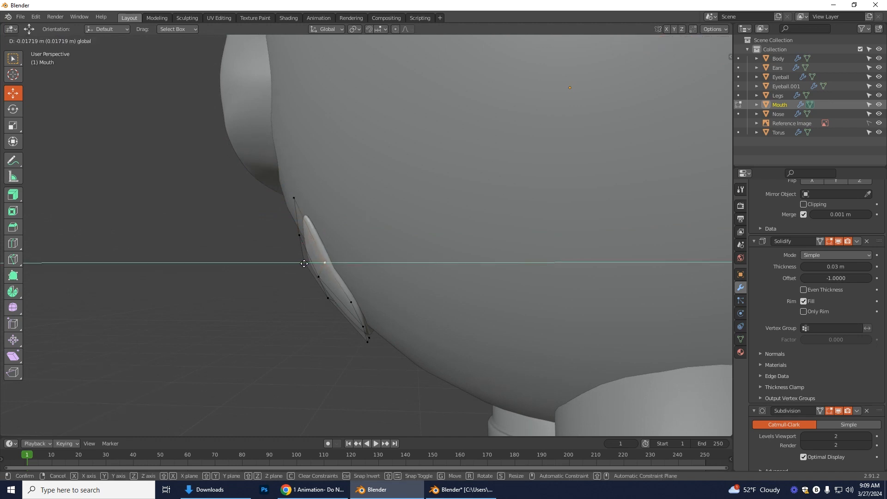
left_click(304, 264)
middle_click_drag(431, 311, 346, 247)
- Push the mouth's upper vertices from the centre out toward the corner closer to the body along Y
left_click(404, 291)
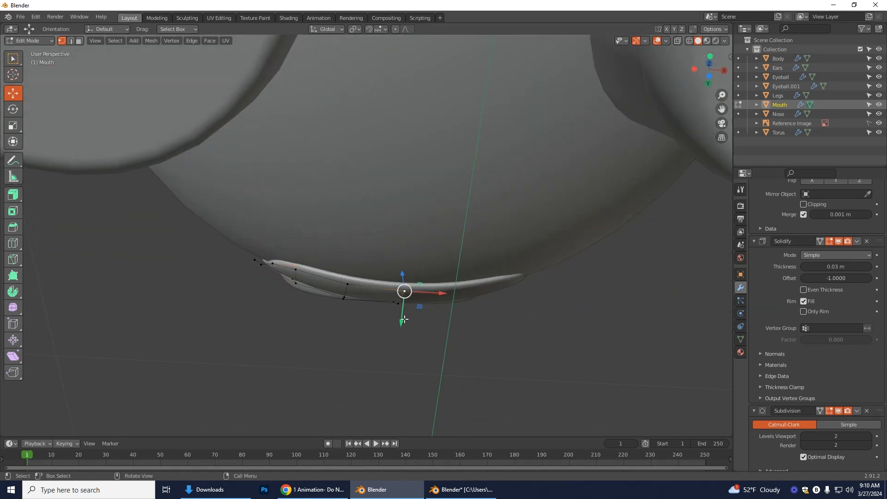
left_click_drag(404, 320, 405, 306)
left_click(347, 284)
left_click_drag(348, 306, 295, 295)
left_click(295, 269)
left_click(273, 263)
left_click_drag(273, 289, 273, 285)
- Refine the mouth's fit by nudging a vertex near the corner and moving the inner top-edge vertex about -0.012 m along Y
middle_click_drag(307, 252, 409, 273)
left_click(298, 218)
left_click_drag(271, 225, 276, 226)
middle_click_drag(295, 240, 397, 267)
left_click(390, 285)
left_click_drag(394, 307, 392, 301)
- Return to Object Mode facing the pig and hide the Reference Image in the viewport
left_click(709, 69)
scroll(606, 267, "down", 2)
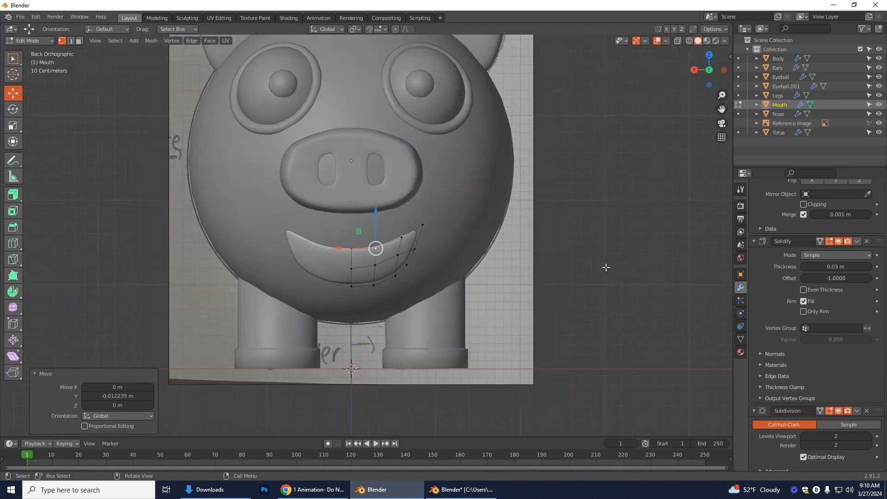
left_click(640, 311)
left_click(29, 40)
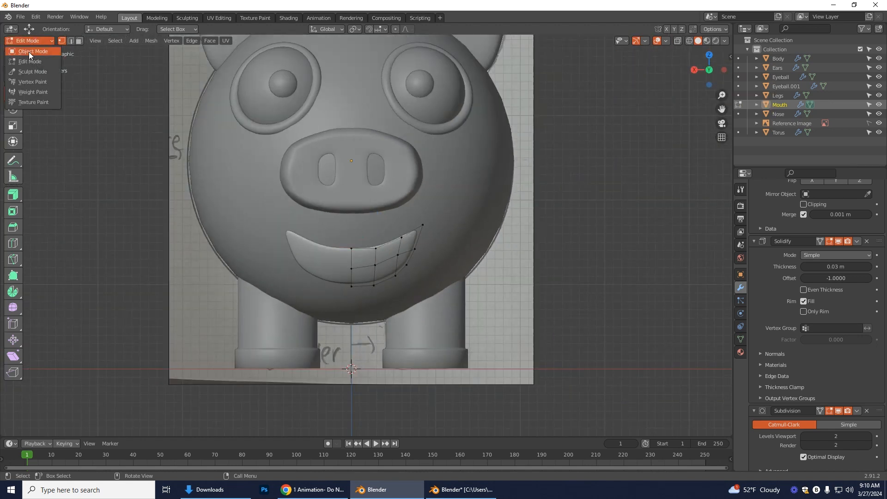
left_click(29, 54)
scroll(637, 264, "down", 1)
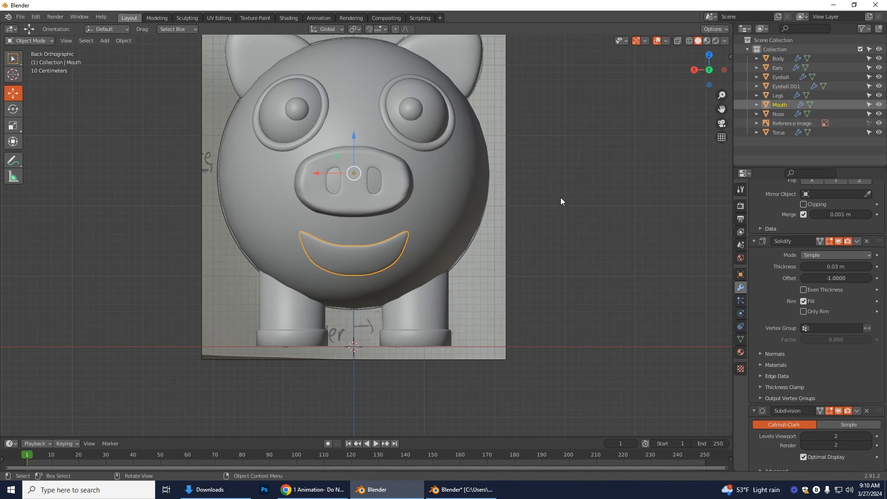
middle_click_drag(540, 202, 467, 251, "shift")
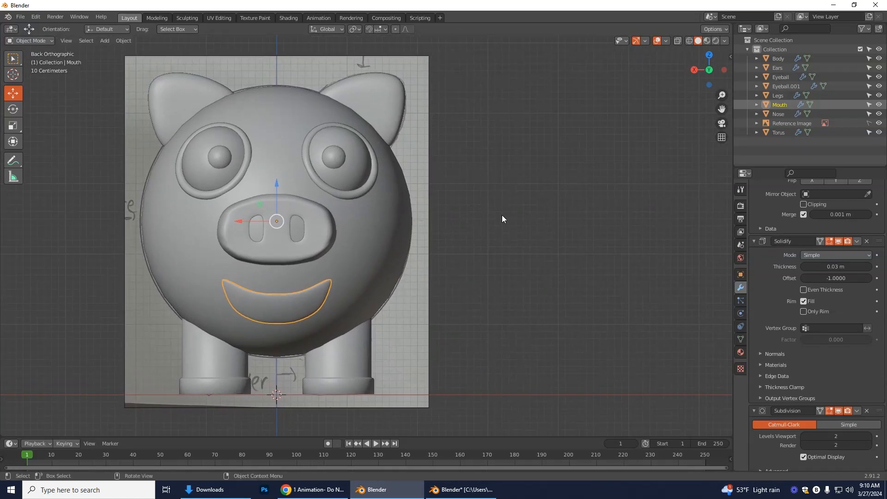
left_click(878, 124)
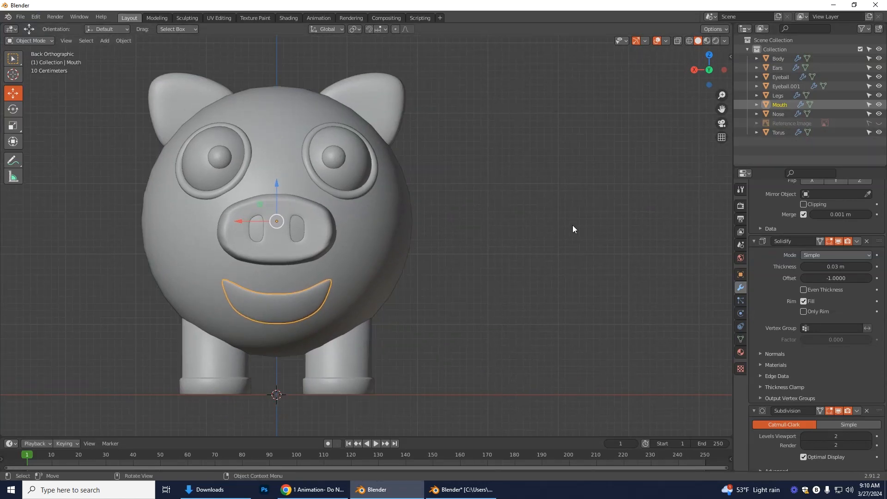
- In Material Preview shading, create a material named Pig on the mouth with a light magenta-pink base color
left_click(293, 121)
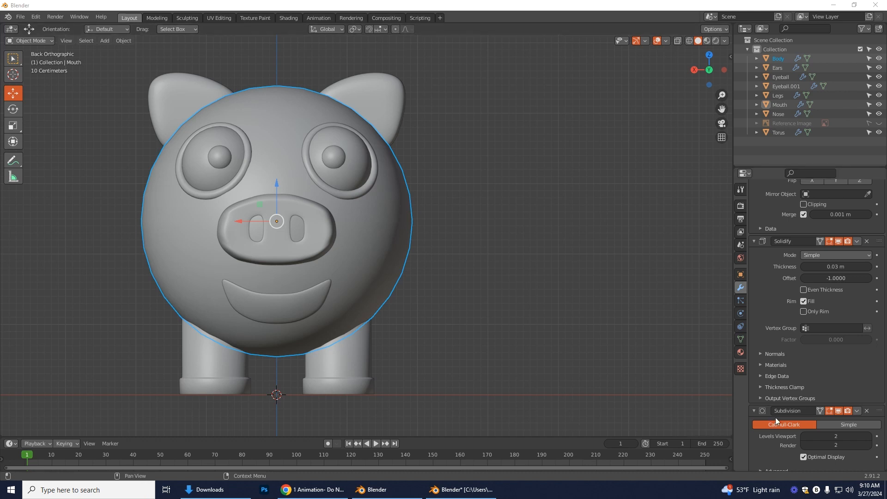
left_click(740, 352)
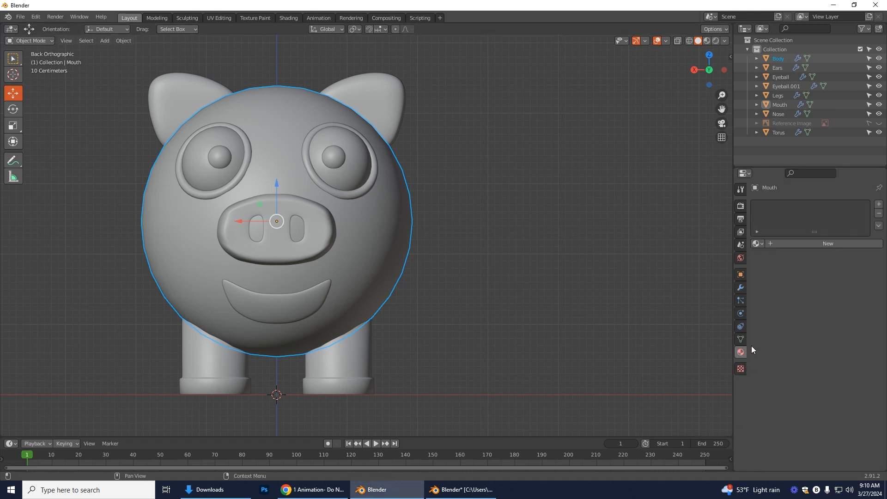
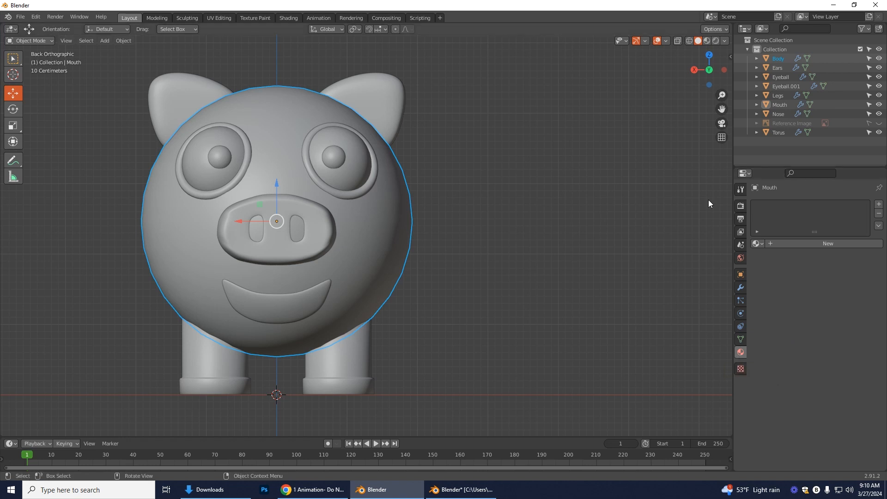
left_click(707, 41)
left_click(769, 243)
type("Pig")
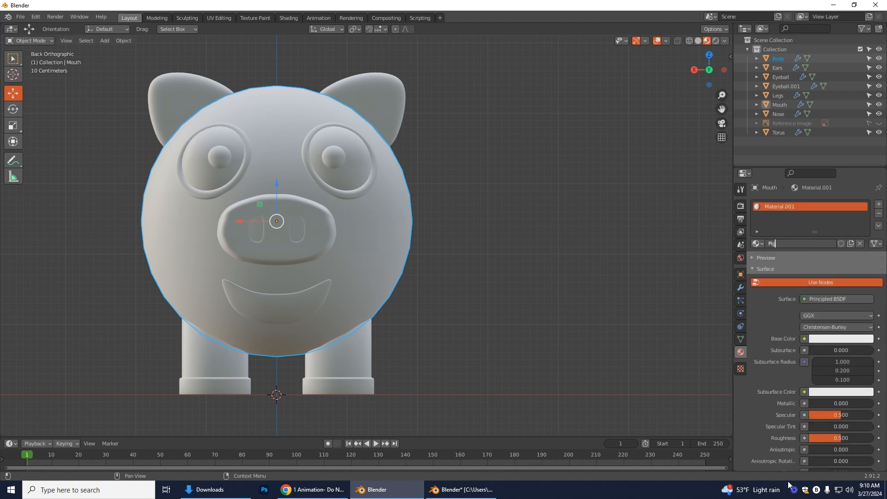
key("Return")
left_click(839, 340)
left_click_drag(826, 239, 834, 247)
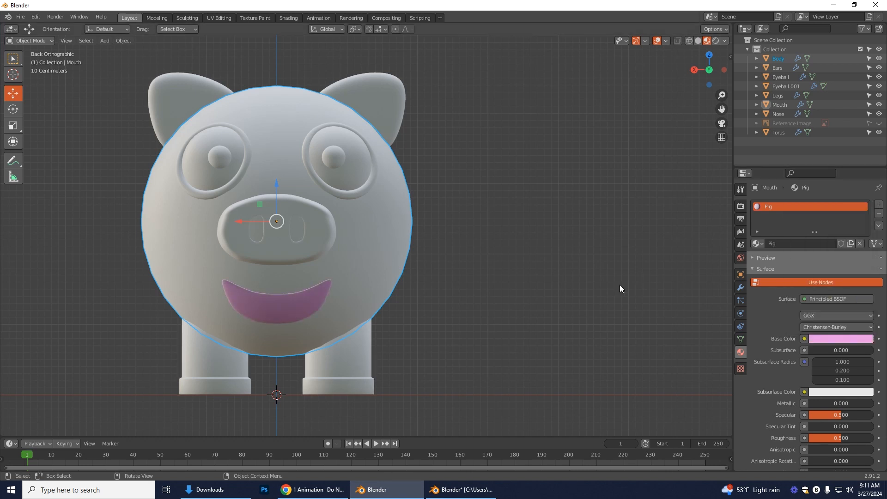
- Assign the existing Pig material to the body
left_click(384, 261)
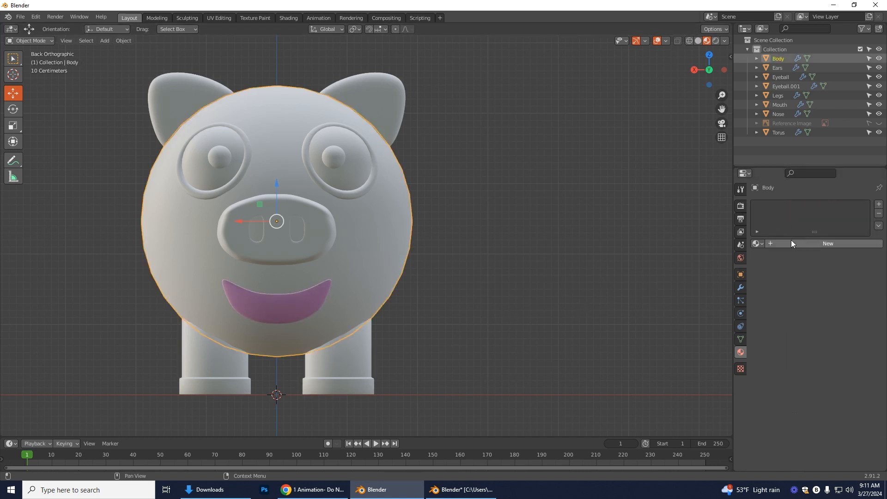
left_click(769, 242)
left_click(757, 243)
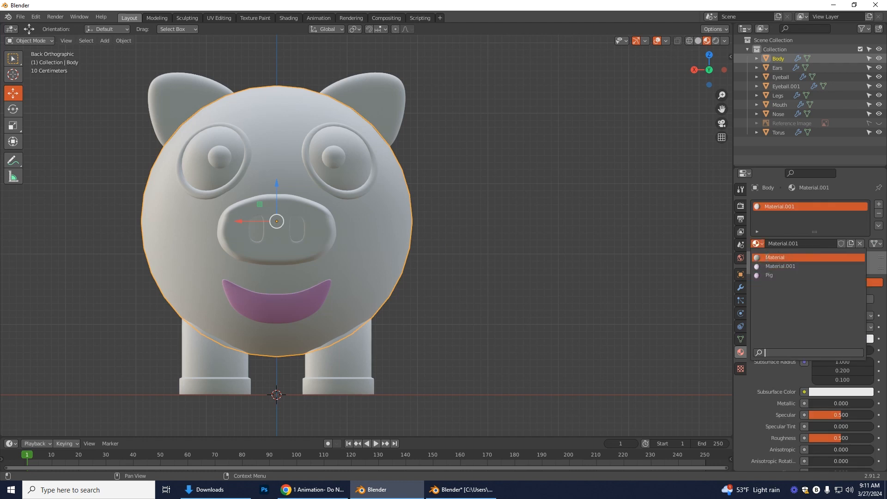
left_click(768, 275)
- Change the Pig material's base color to a soft pink with hue about 0.944 and saturation about 0.27
left_click(851, 337)
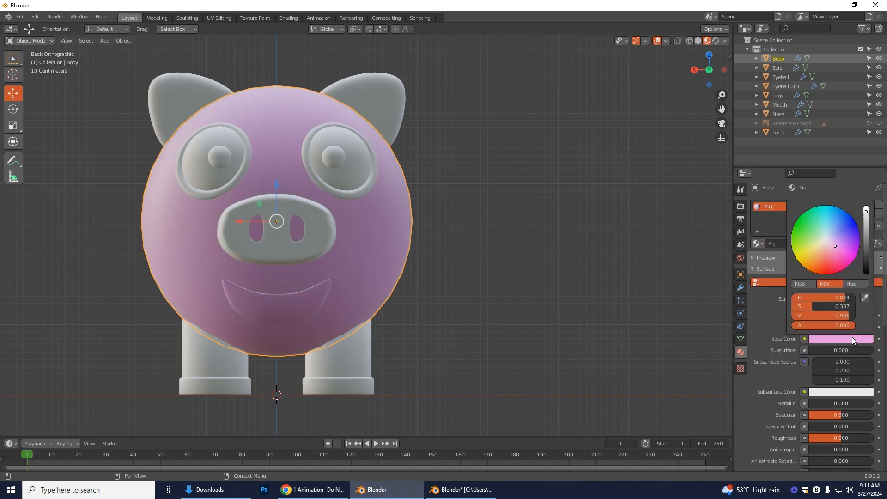
left_click_drag(835, 245, 829, 249)
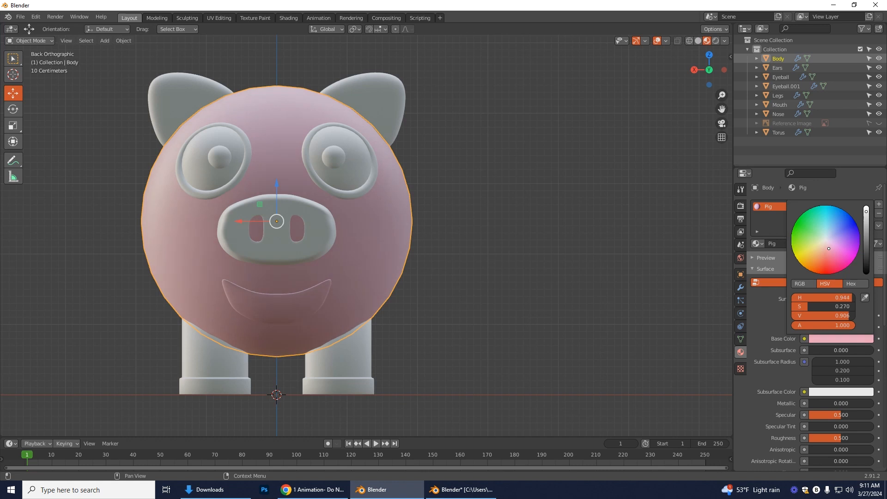
left_click(374, 88)
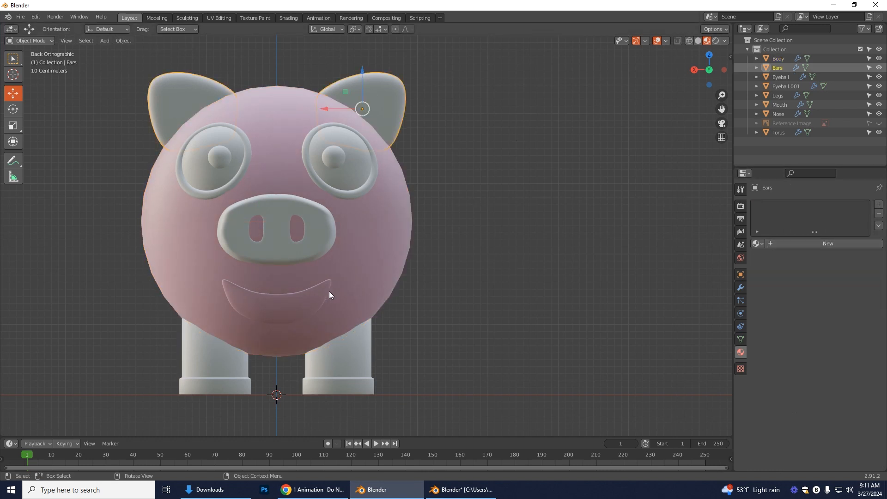
left_click(373, 237)
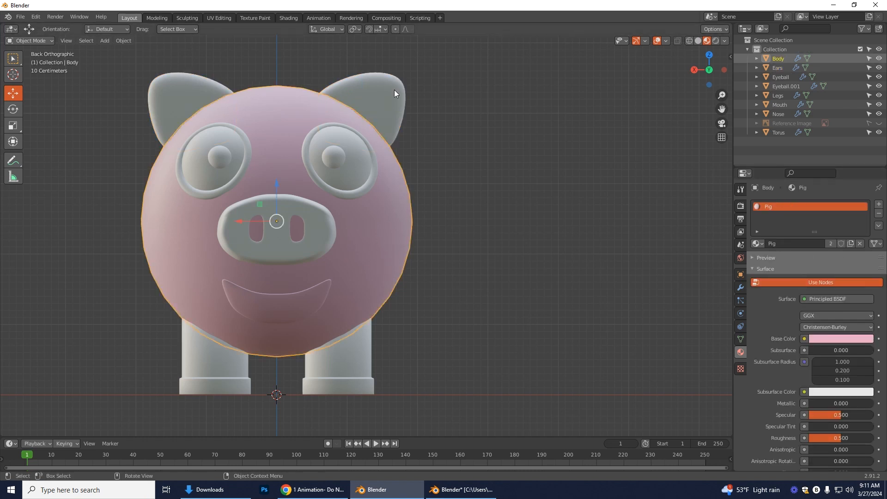
- Assign the existing Pig material to the ears, legs and nose
left_click(372, 87)
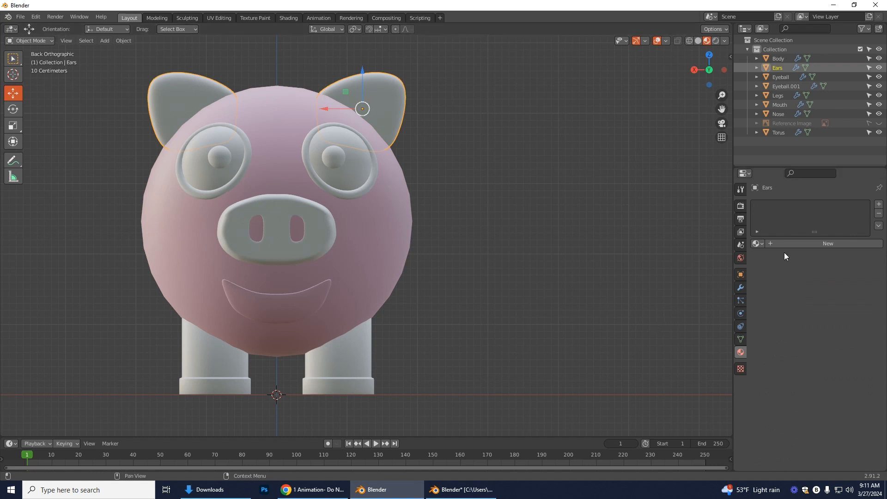
left_click(758, 243)
left_click(771, 275)
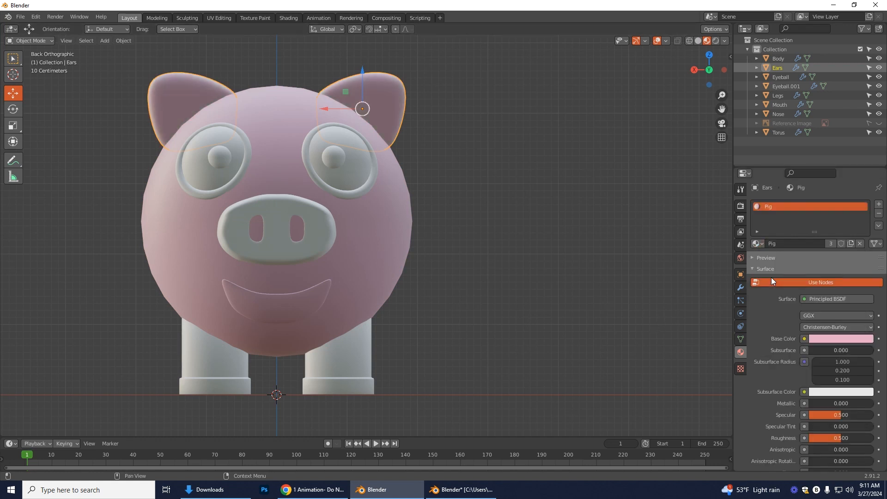
left_click(351, 360)
left_click(758, 243)
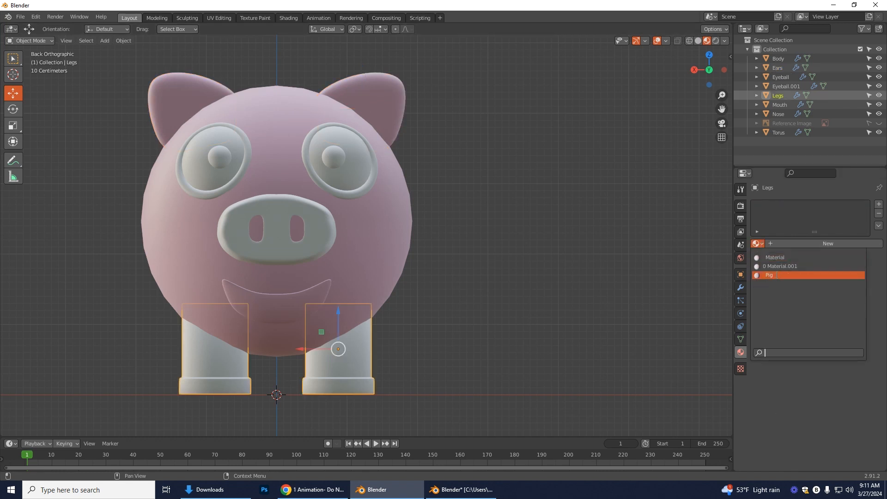
left_click(769, 276)
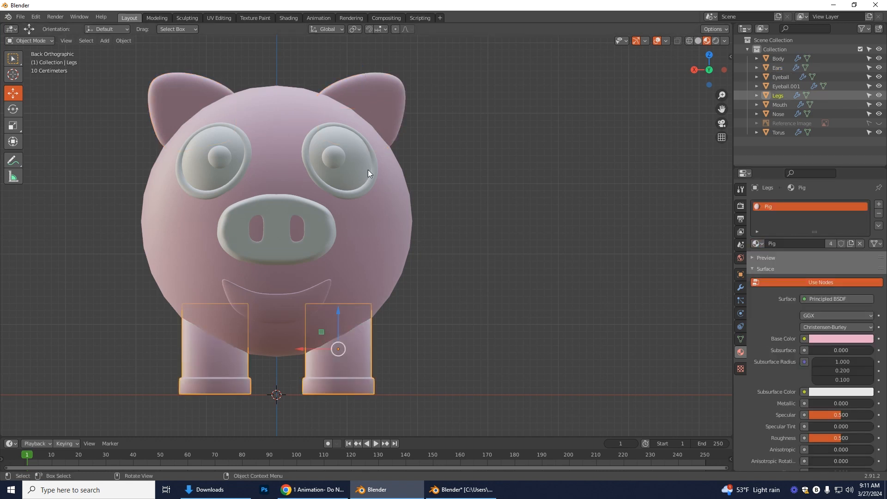
left_click(317, 229)
left_click(758, 243)
left_click(768, 275)
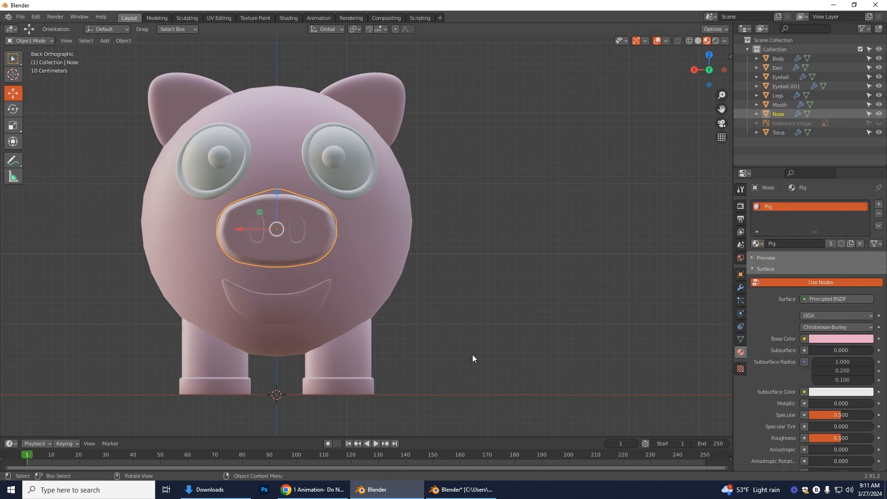
- Give the mouth a second material named White in its new slot
scroll(472, 351, "up", 1)
left_click(258, 321)
left_click(800, 262)
type("White")
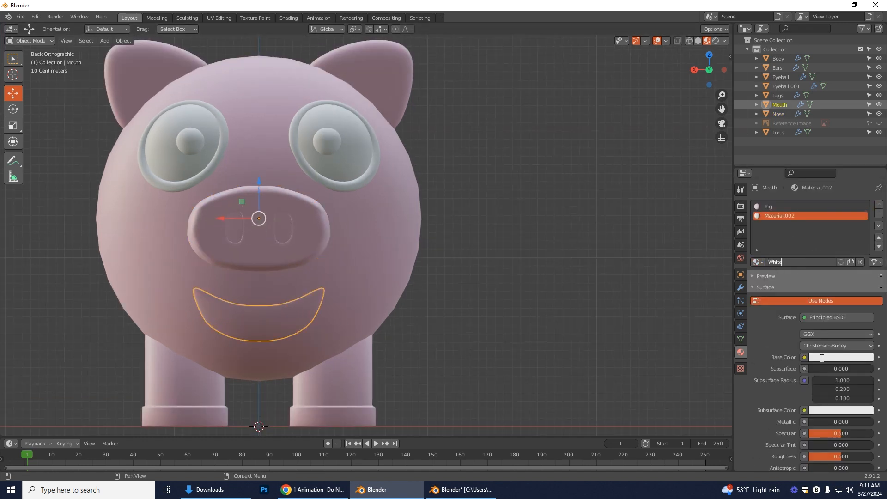
key("Return")
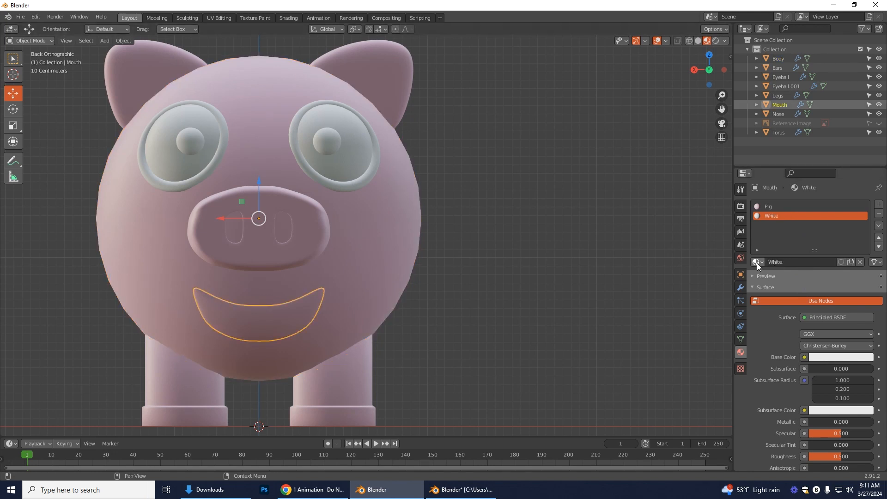
left_click(841, 357)
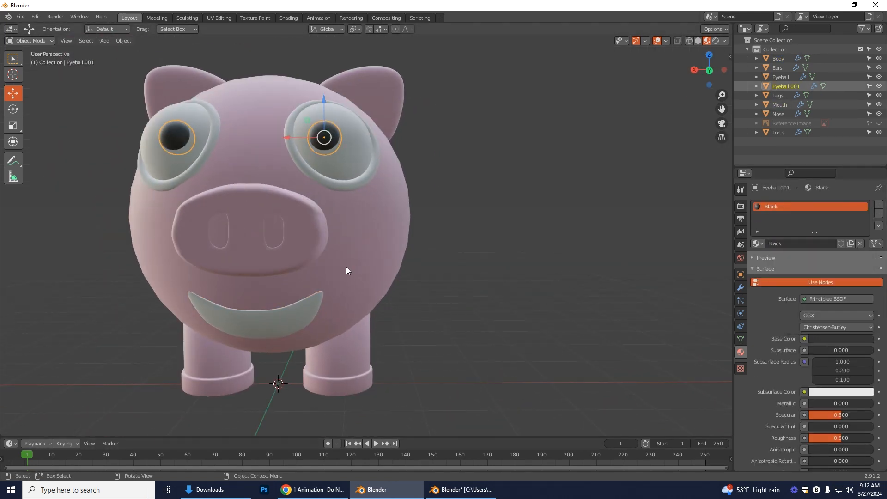
- Create a new material named Drk Pink on the torus rings around the eyes
left_click(378, 169)
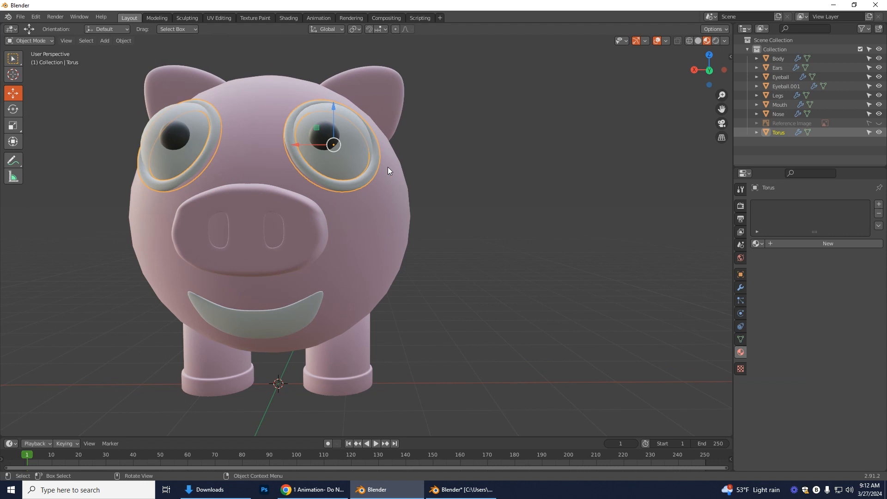
left_click(770, 244)
type("Dr")
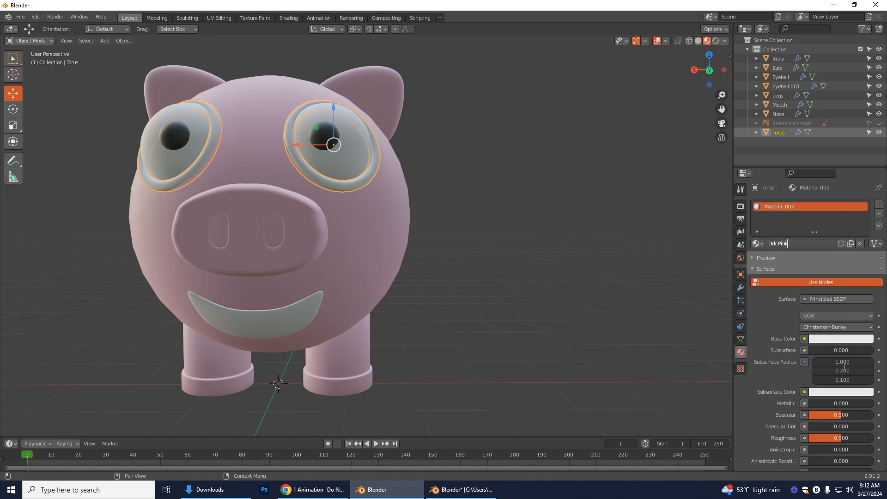
type("k Pink")
key("Return")
- Set the Drk Pink base color to a deeper pink with hue about 0.955 and saturation about 0.43, then deselect the rings
left_click(834, 339)
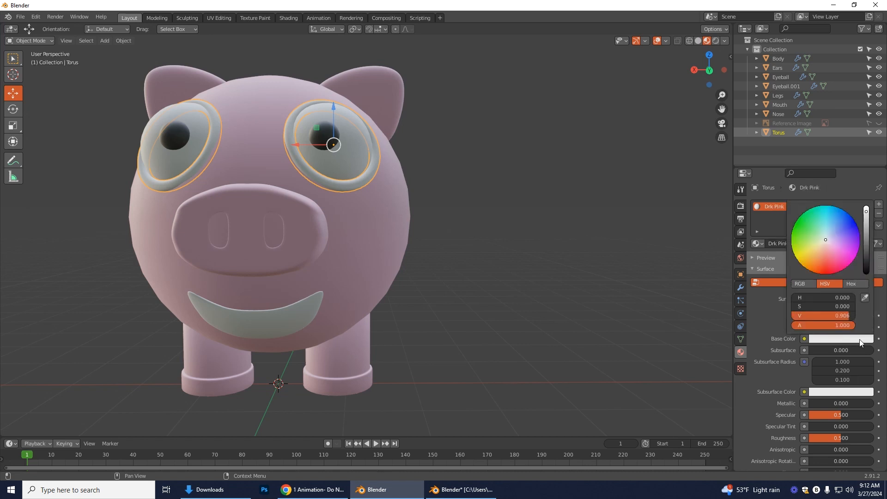
left_click(830, 254)
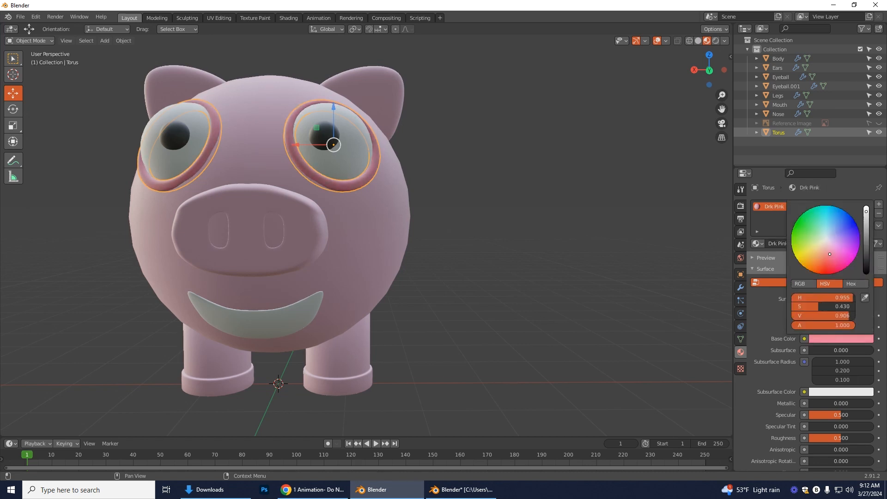
middle_click_drag(439, 366, 464, 361)
left_click(470, 370)
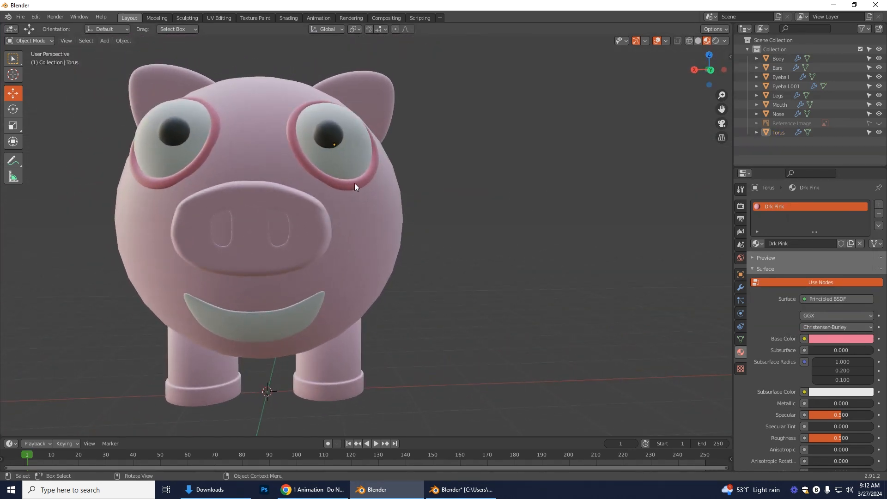
- Assign the existing White material to the eyeballs
left_click(358, 167)
left_click(758, 244)
left_click(785, 309)
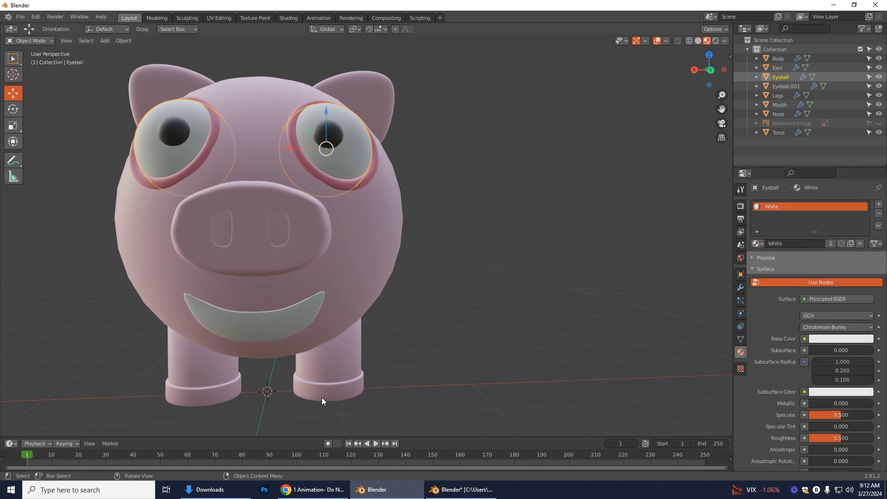
- Put the legs in Edit Mode and add a second material slot using the existing Drk Pink material
left_click(330, 374)
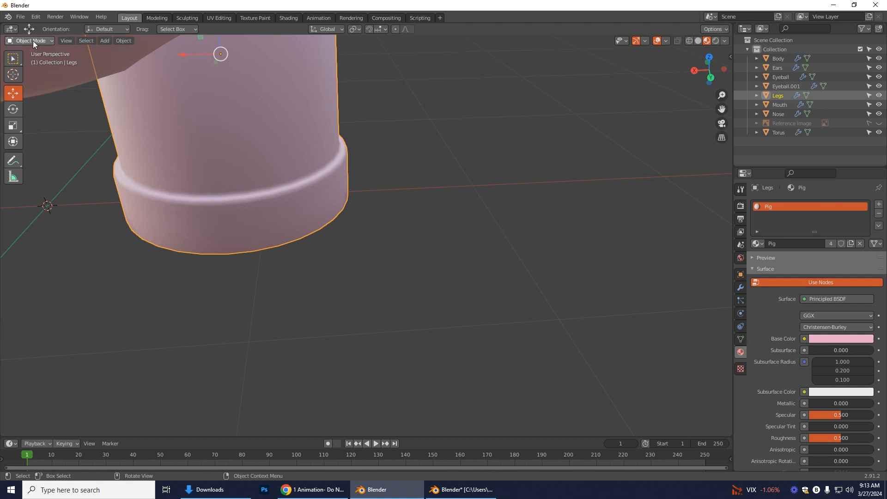
left_click(32, 41)
left_click(35, 62)
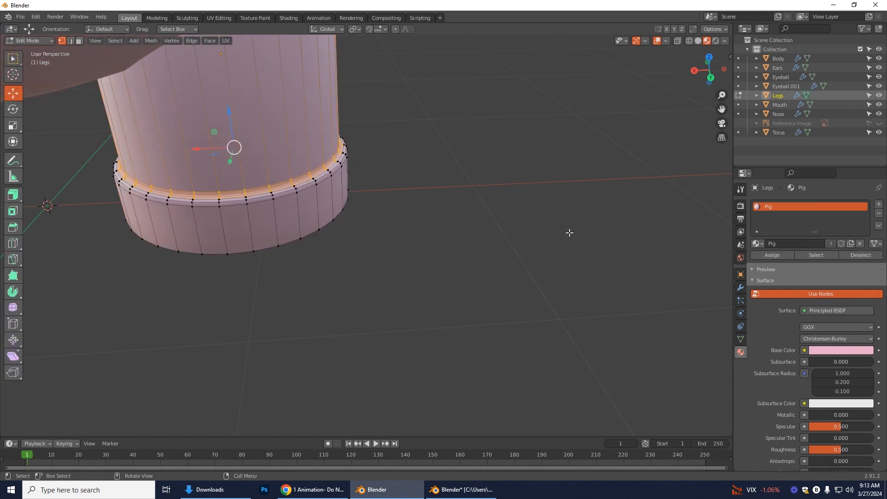
left_click(879, 206)
left_click(768, 259)
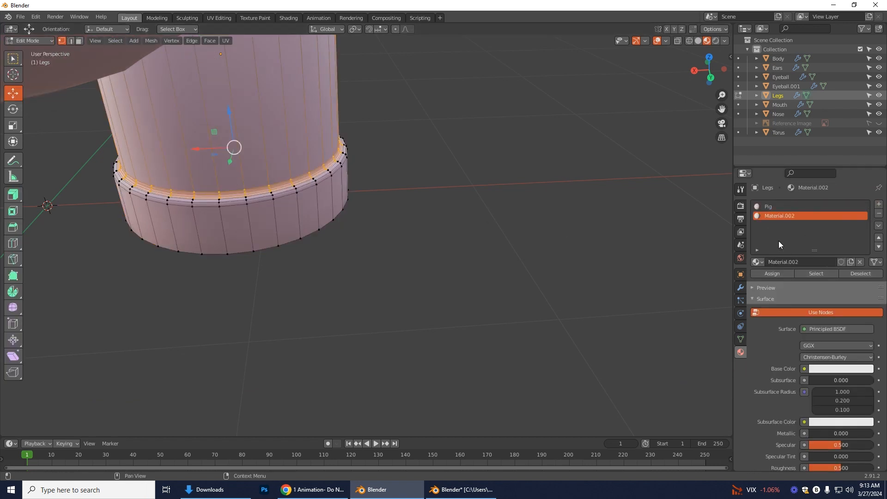
left_click(760, 262)
left_click(760, 284)
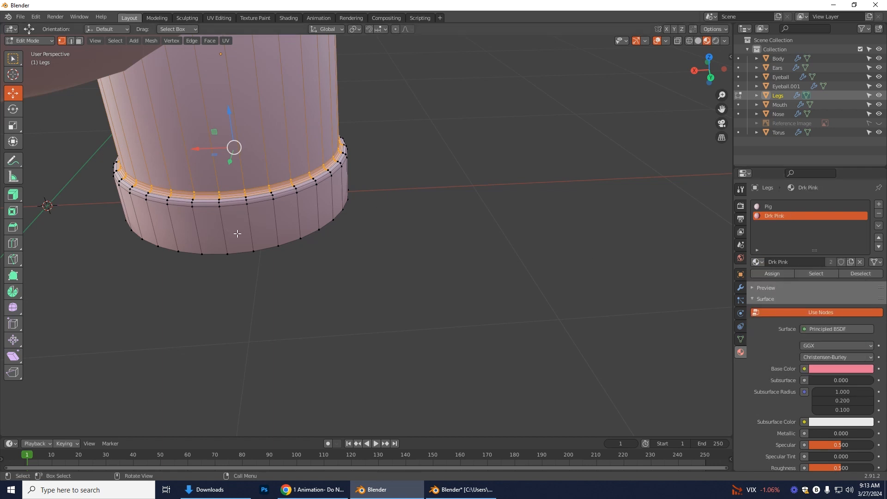
- In face selection mode, assign Drk Pink to the tall face loop around the side of the foot cuff
left_click(79, 41)
left_click(236, 227, "alt")
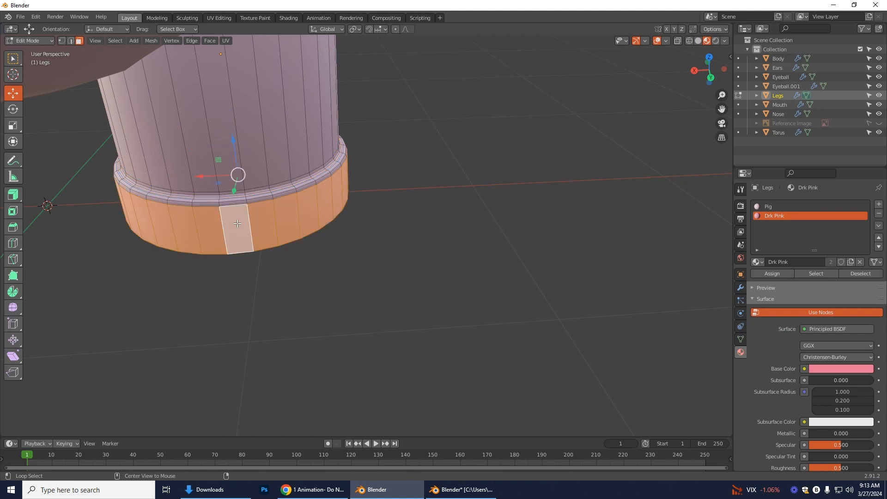
left_click(770, 273)
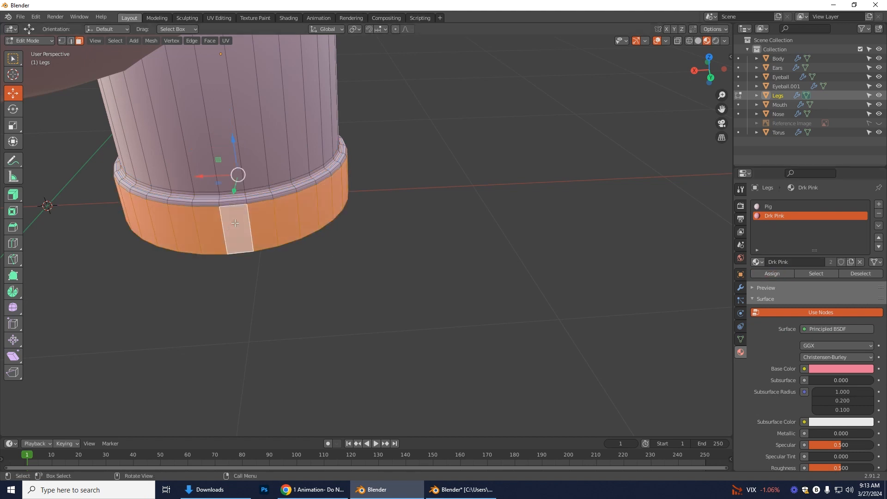
- Assign Drk Pink to the narrow beveled face loops along the upper outer edge of the foot cuff
scroll(221, 204, "up", 3)
middle_click_drag(342, 235, 154, 184, "shift")
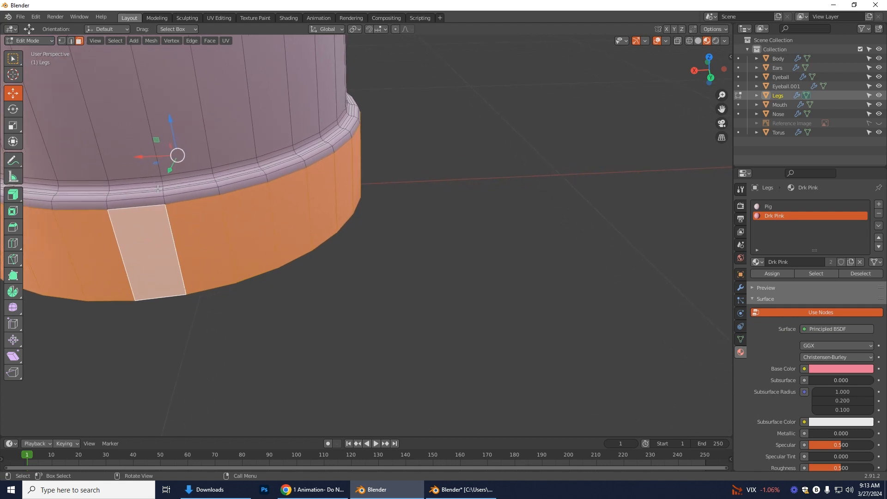
left_click(174, 200, "alt")
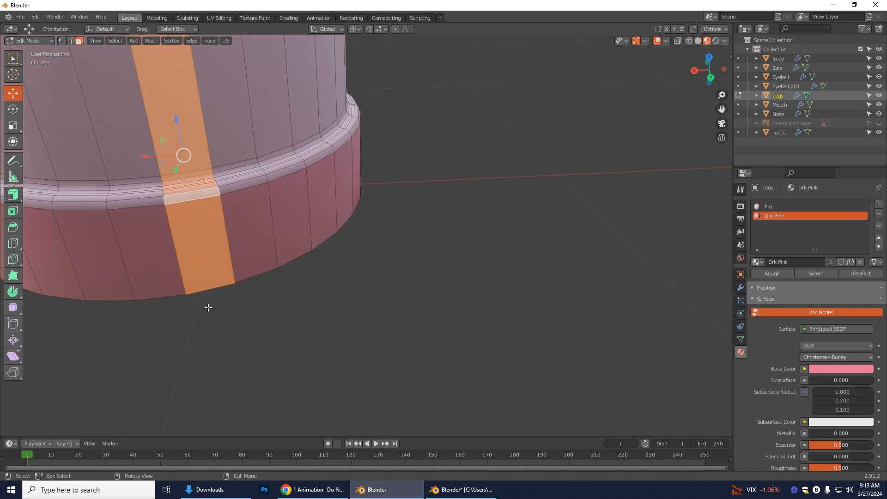
key("alt+a")
left_click(105, 205, "alt")
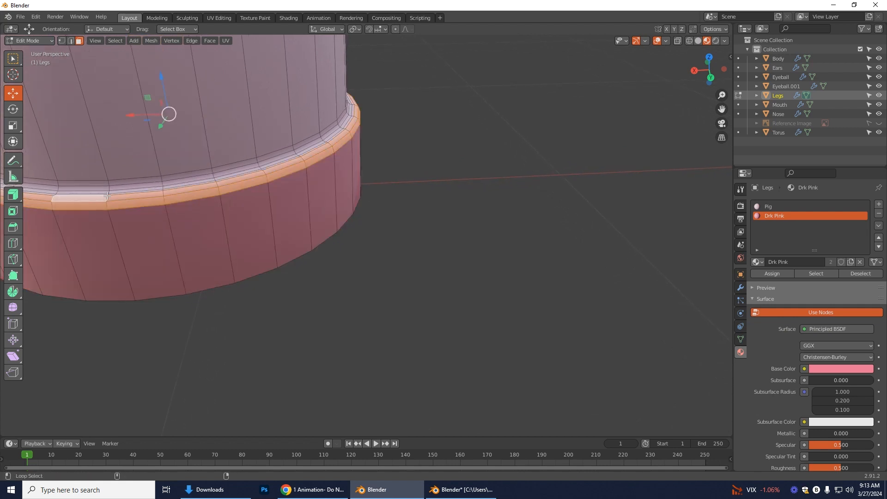
left_click(109, 191, "alt+shift")
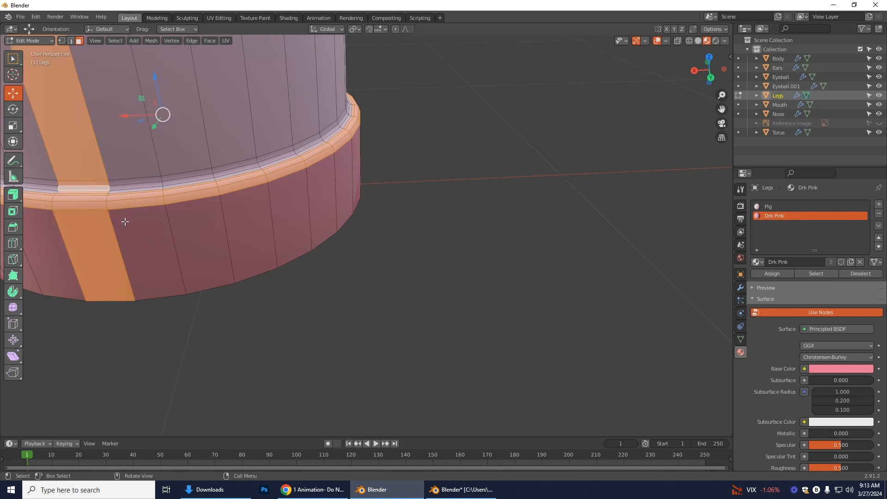
left_click(124, 217, "alt+shift")
left_click(772, 273)
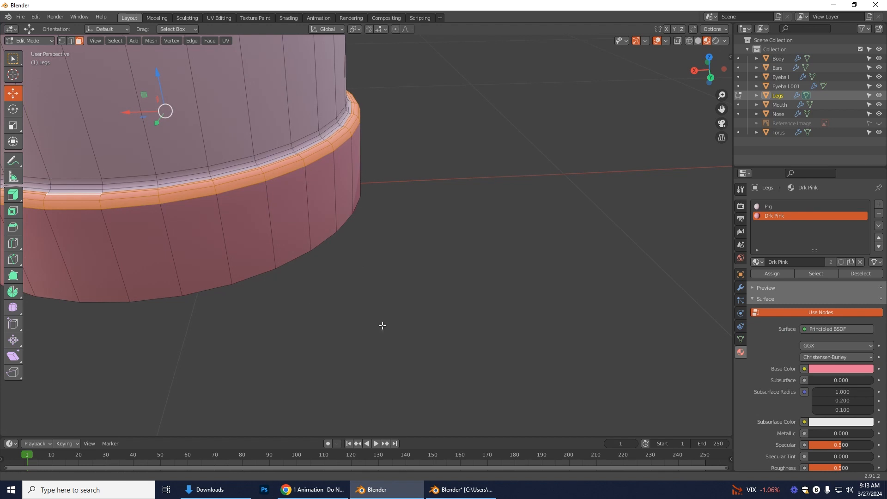
- Select the remaining narrow face loops where the top of the foot cuff meets the leg
middle_click_drag(382, 326, 348, 327)
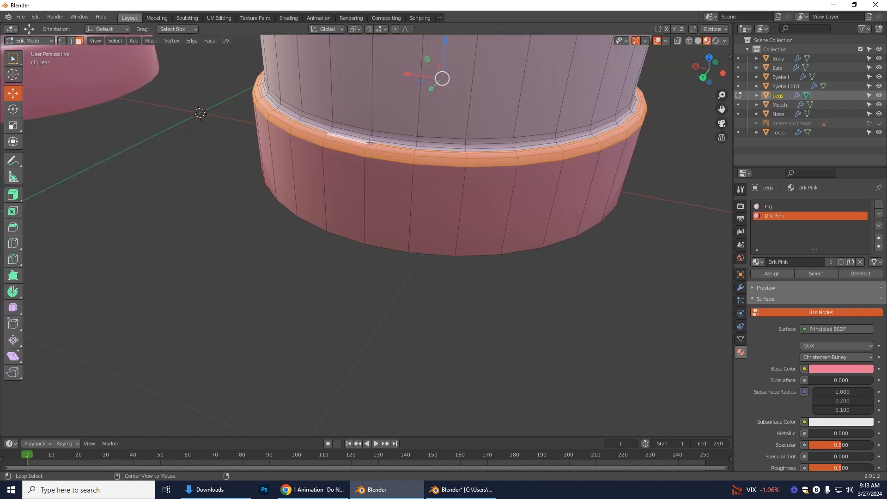
left_click(370, 141, "alt")
left_click(373, 133, "alt+shift")
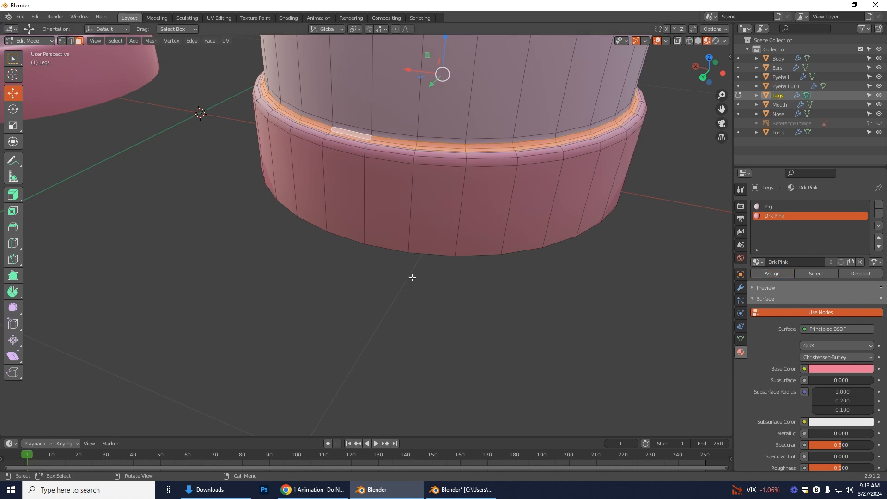
- Assign Drk Pink to the flat sole face on the underside of the foot
middle_click_drag(406, 294, 404, 235)
middle_click_drag(404, 235, 414, 295, "shift")
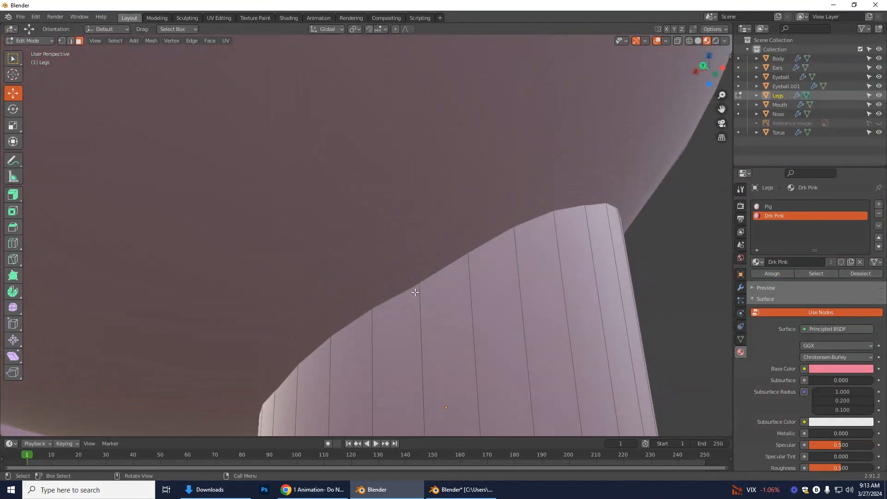
middle_click_drag(422, 194, 429, 198)
scroll(211, 209, "down", 6)
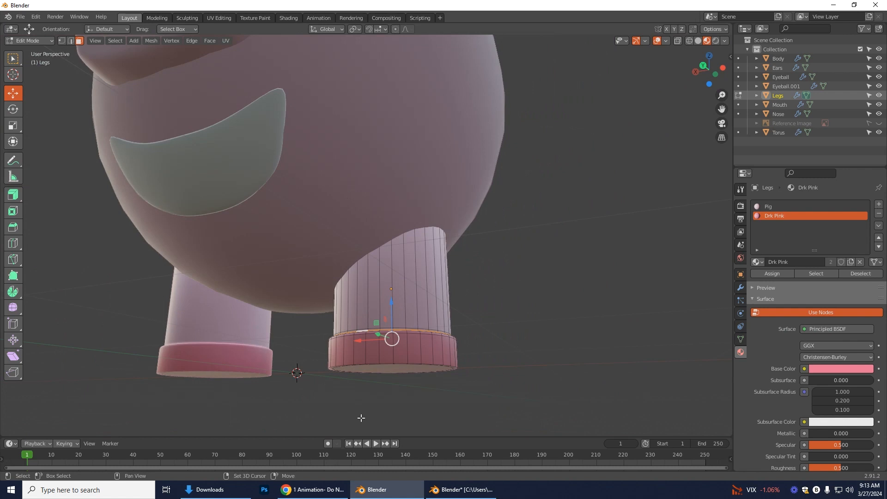
middle_click_drag(361, 417, 416, 421)
left_click(416, 419)
left_click(774, 216)
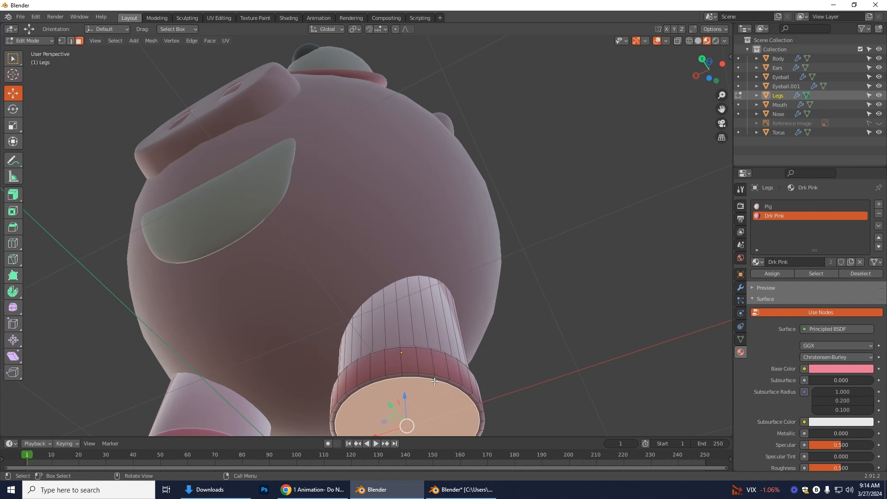
- Assign Drk Pink to the narrow face loop around the edge of the sole and clear the selection
left_click(431, 378, "alt")
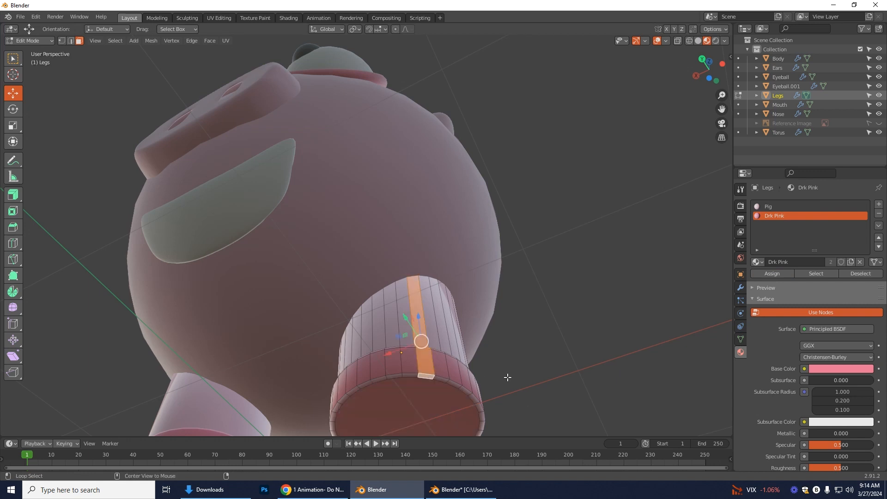
left_click(446, 381, "alt")
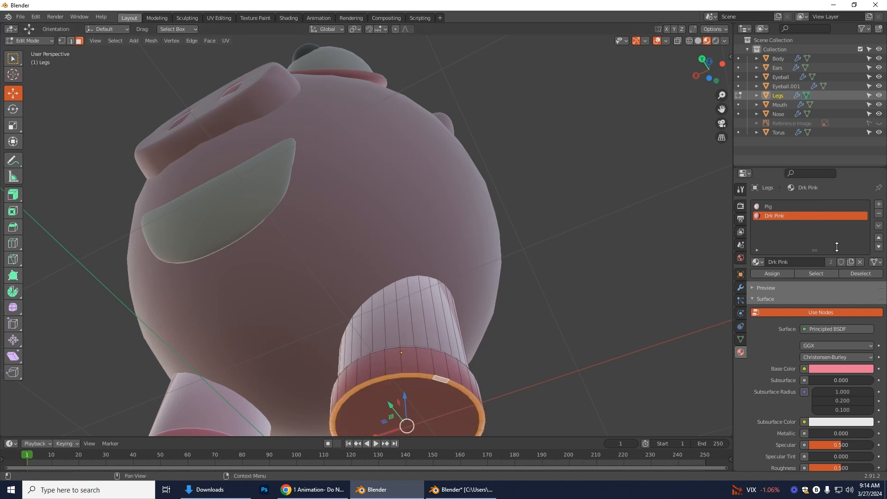
left_click(776, 276)
left_click(566, 360)
scroll(541, 319, "down", 1)
middle_click_drag(540, 319, 562, 361)
middle_click_drag(406, 217, 494, 305, "shift")
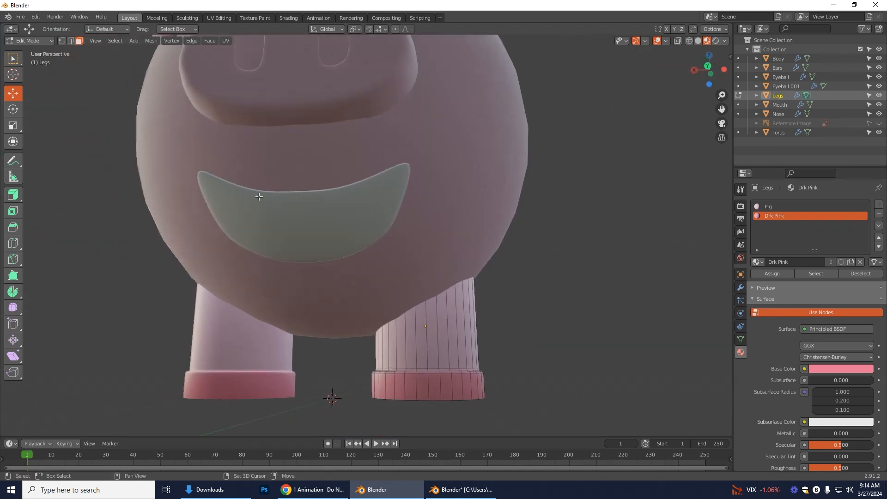
- Return the legs to Object Mode and face the front of the whole pig
left_click(28, 41)
left_click(32, 52)
scroll(566, 195, "down", 3)
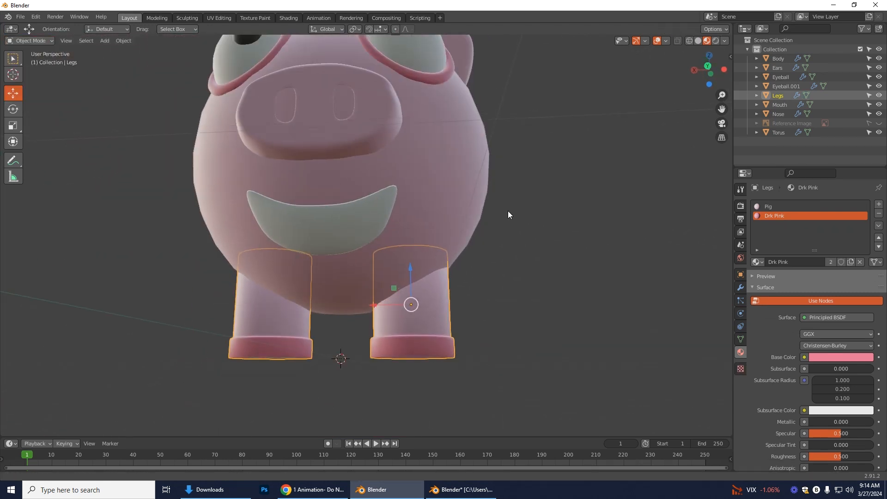
middle_click_drag(322, 245, 292, 301)
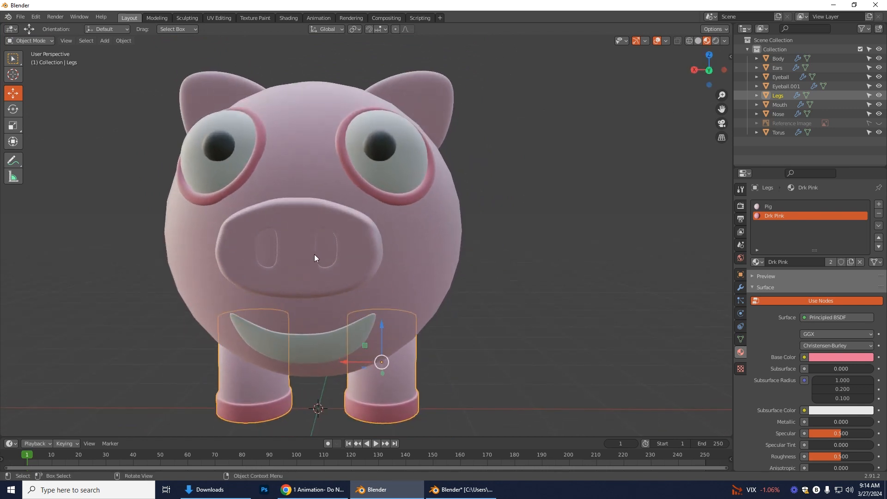
- Put the body in Edit Mode and add a horizontal loop cut just above the nostril openings, with a slide factor of 0.224
scroll(304, 273, "up", 4)
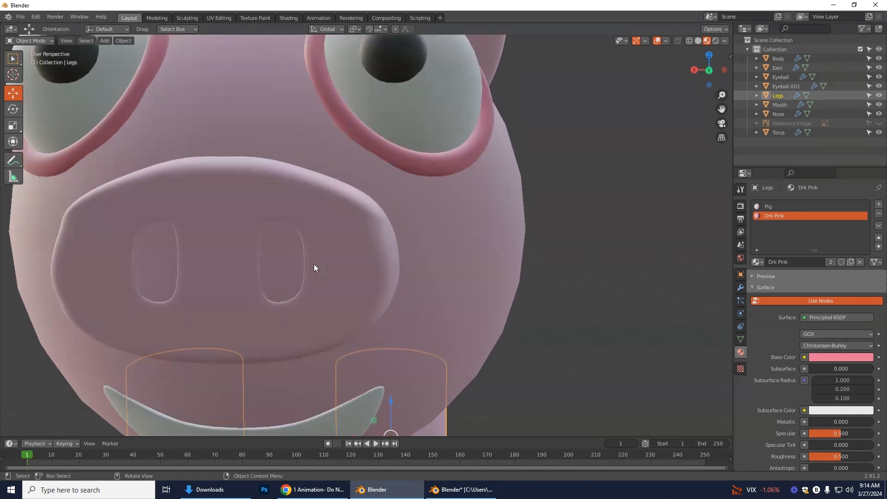
left_click(167, 203)
left_click(264, 116)
left_click(21, 40)
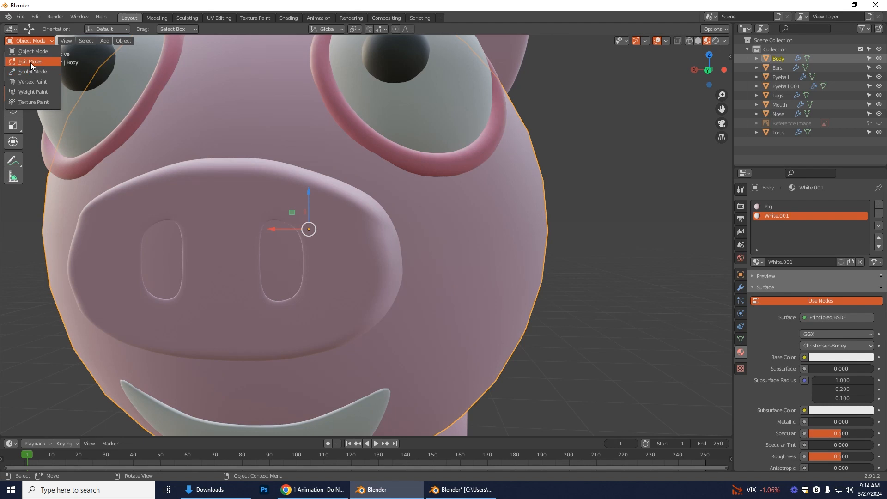
left_click(31, 61)
left_click(287, 234)
middle_click_drag(299, 281, 342, 277)
left_click(278, 264)
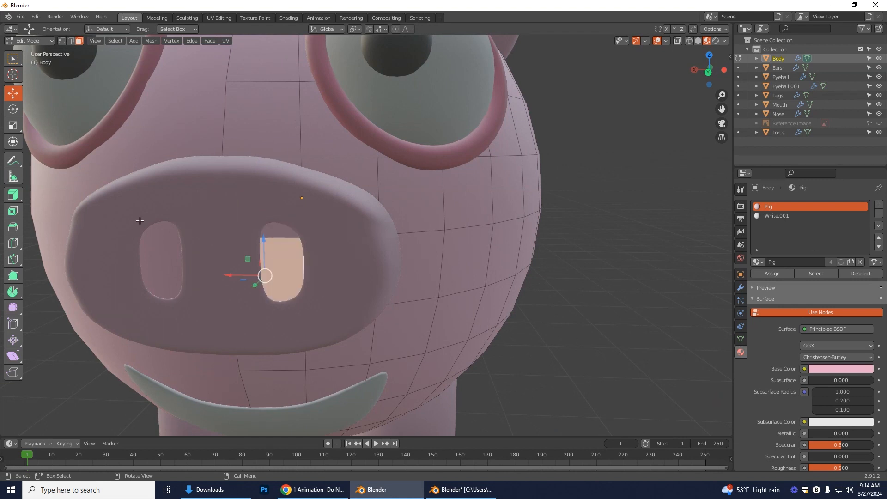
left_click(13, 243)
left_click(708, 72)
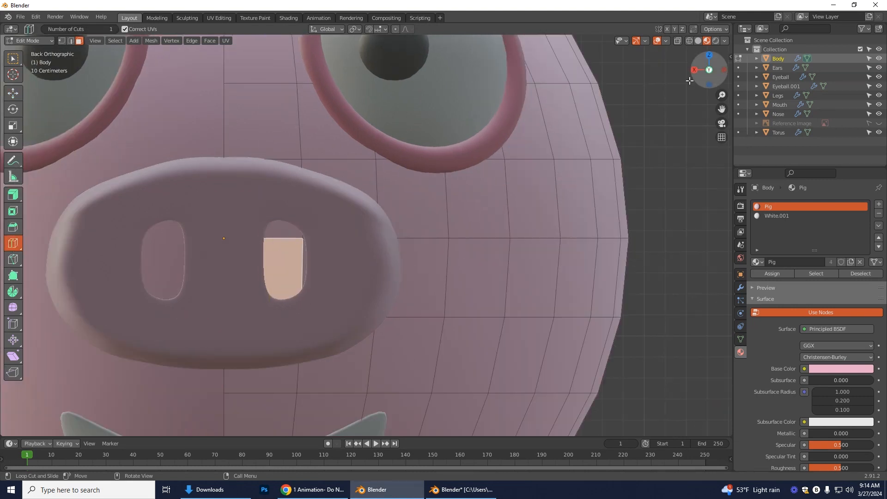
mouse_move(221, 213)
left_mouse_down()
mouse_move(216, 232)
mouse_move(217, 216)
left_mouse_up()
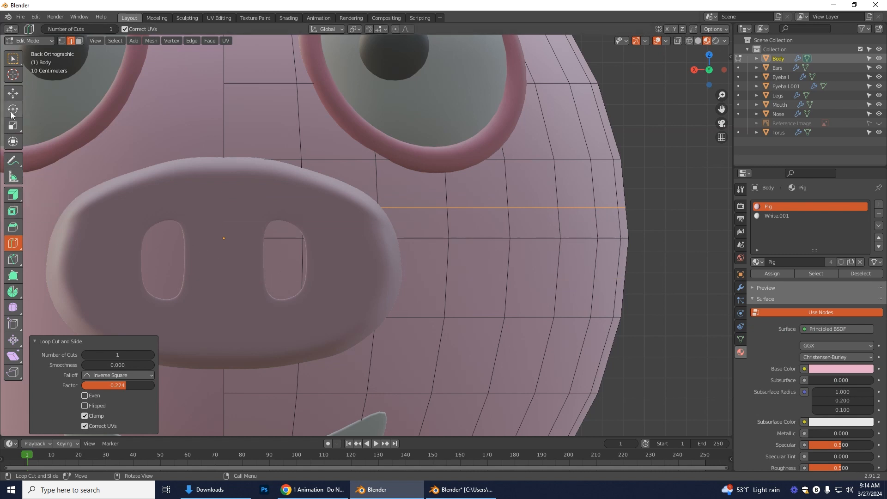
- Select the body faces showing through the nostril opening and give them the Drk Pink material in a new slot
left_click(14, 58)
left_click(79, 41)
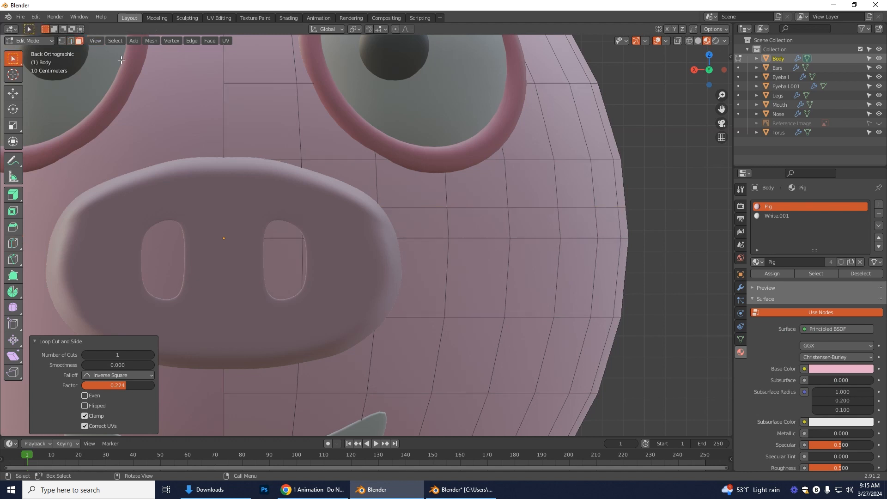
left_click(284, 232)
left_click(290, 270, "shift")
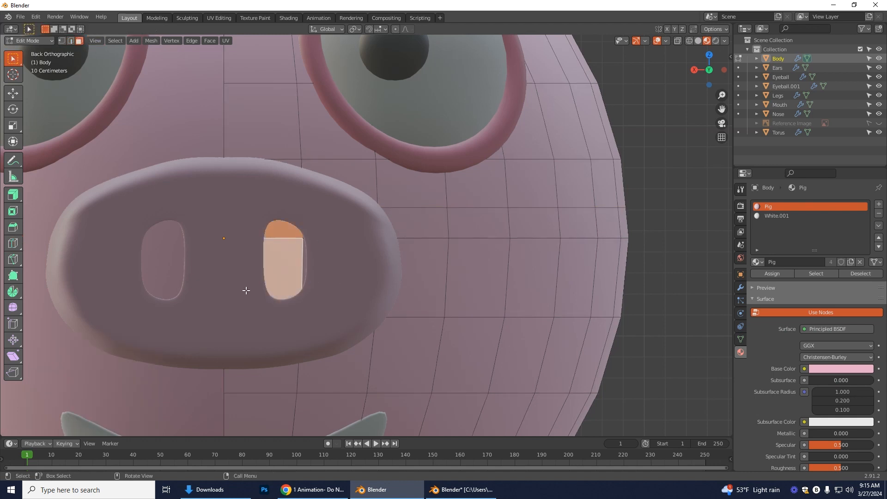
middle_click_drag(303, 285, 333, 295)
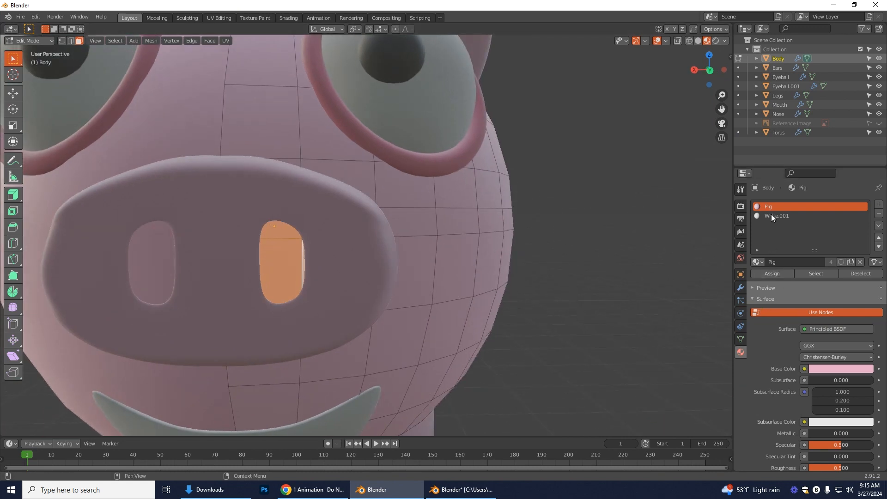
left_click(879, 204)
left_click(758, 262)
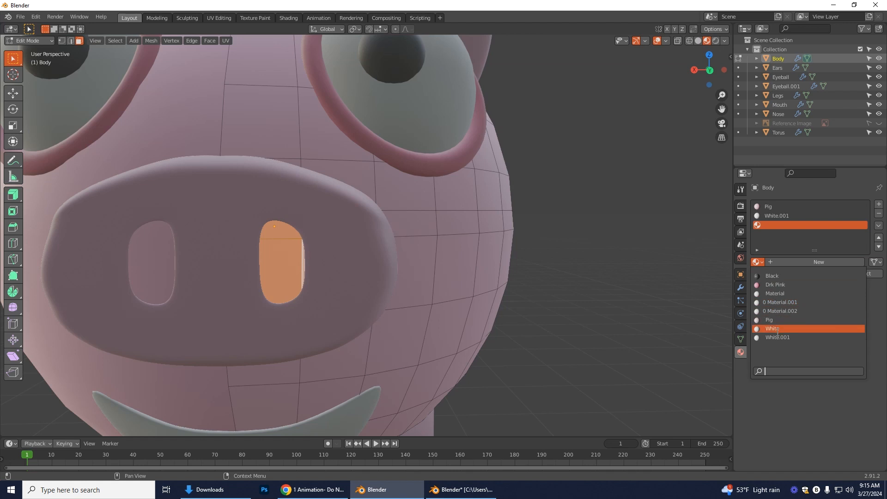
left_click(775, 284)
left_click(769, 273)
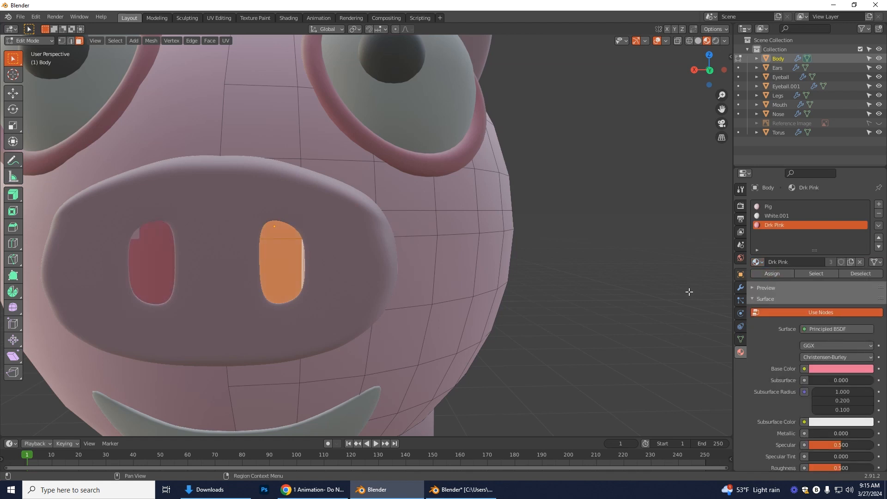
- Assign Drk Pink to the small leftover body face at the nostril's upper outer corner and clear the selection
middle_click_drag(626, 302, 624, 301)
middle_click_drag(315, 278, 327, 227)
left_click(327, 225)
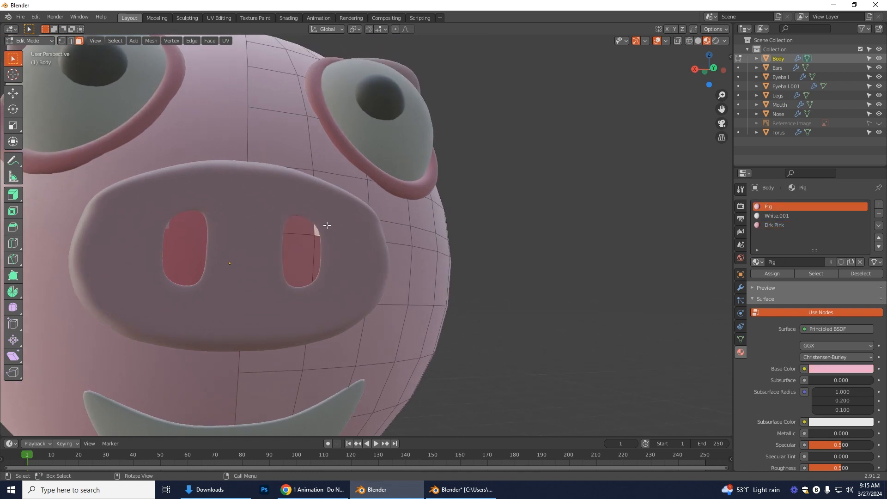
left_click(774, 225)
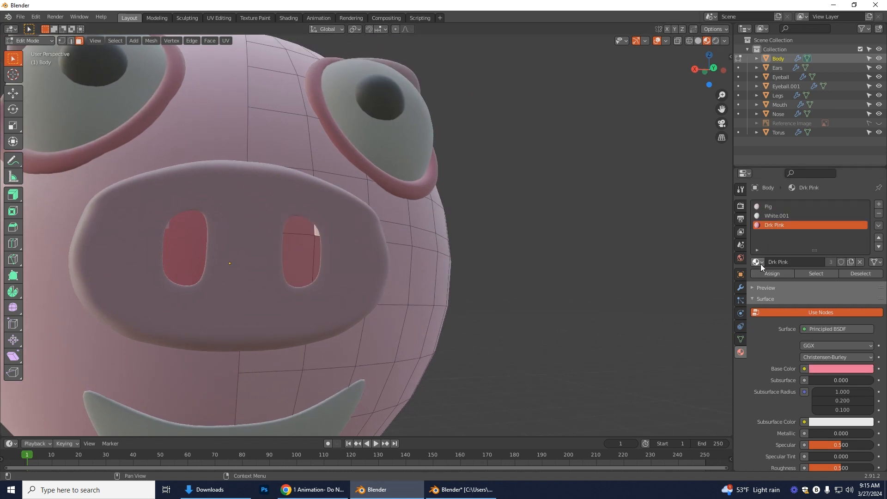
scroll(621, 302, "down", 1)
key("alt+a")
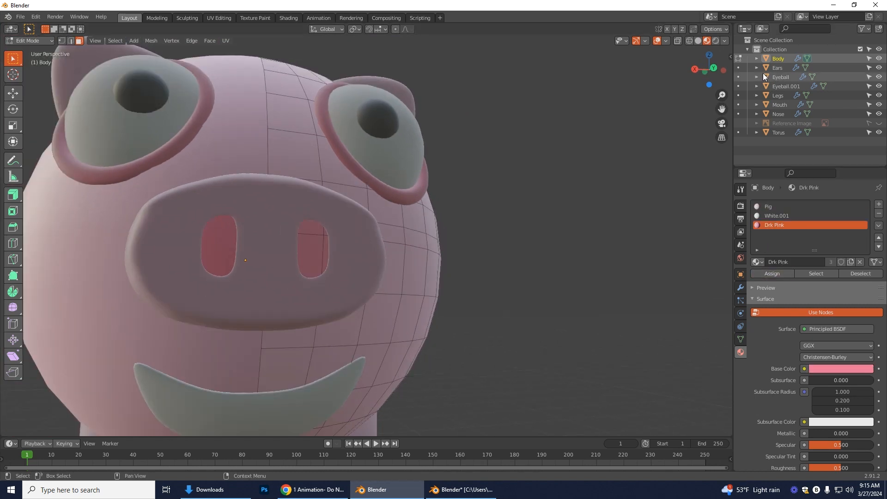
- Return the body to Object Mode and face the pig's snout straight on in the orthographic Back view
left_click(714, 70)
left_click(29, 41)
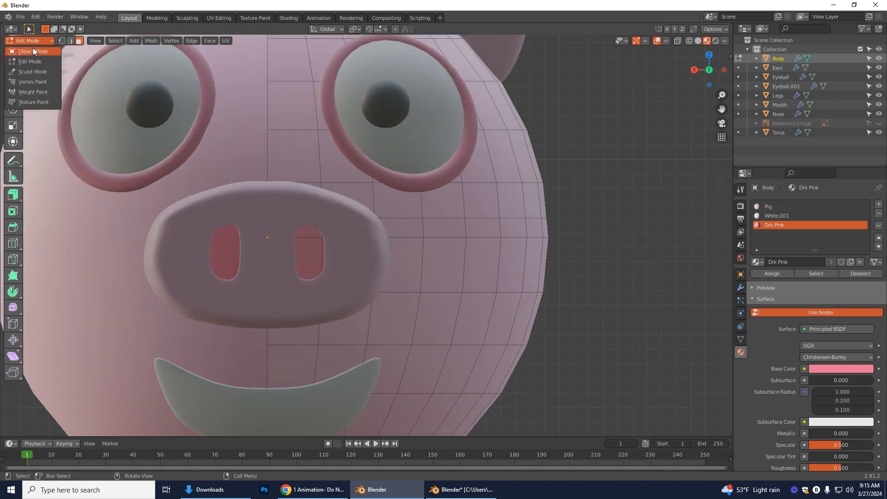
left_click(34, 49)
scroll(444, 203, "down", 5)
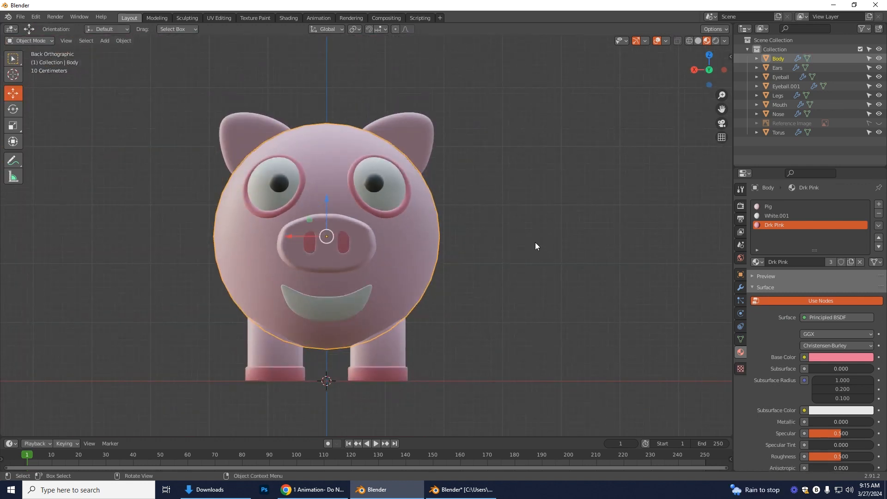
scroll(454, 330, "up", 3)
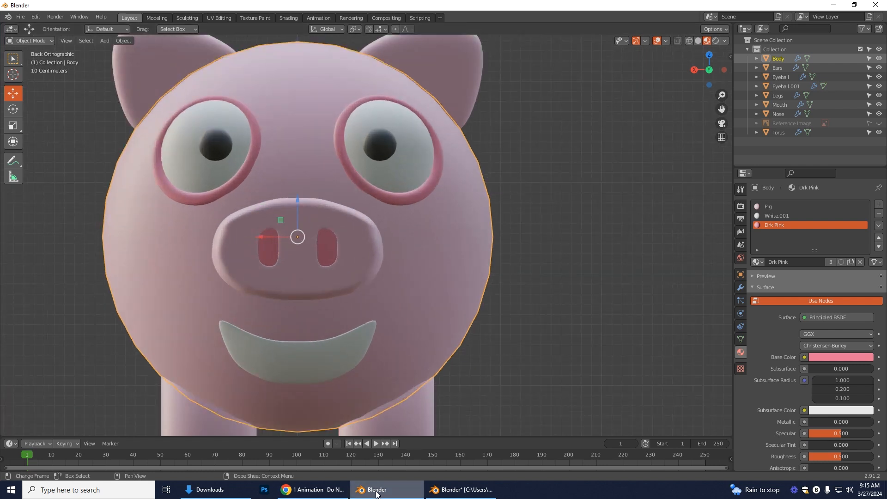
- Switch to the pig2.blend window and examine the finished pig's colors in Material Preview shading
left_click(398, 493)
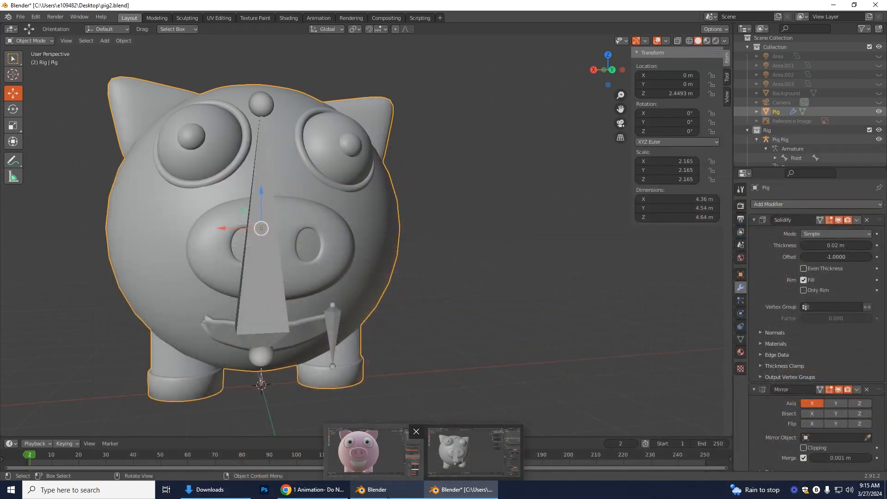
left_click(707, 41)
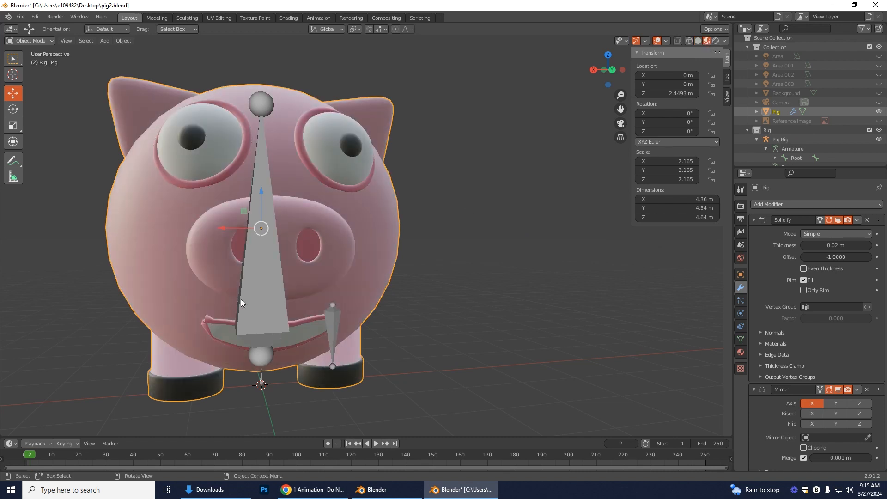
left_click(833, 5)
left_click(461, 489)
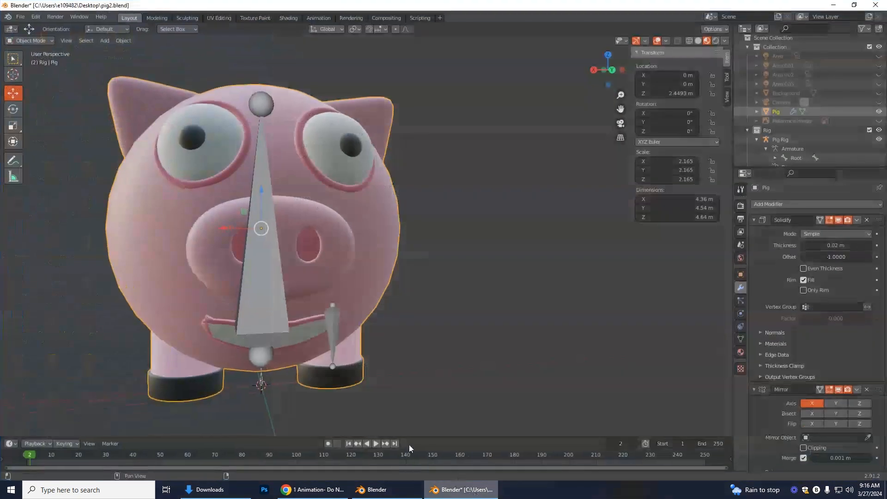
- Close the pig2 file without saving its changes and return to the pig model being colored
left_click(875, 5)
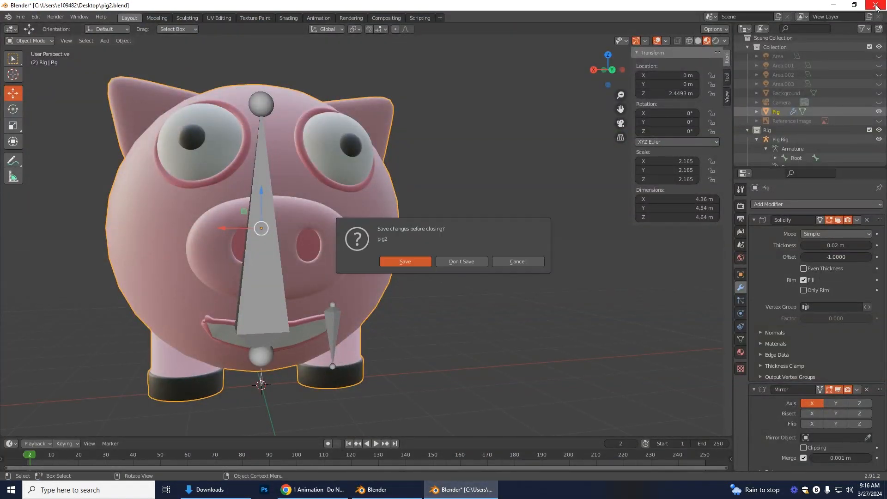
left_click(460, 263)
left_click(376, 489)
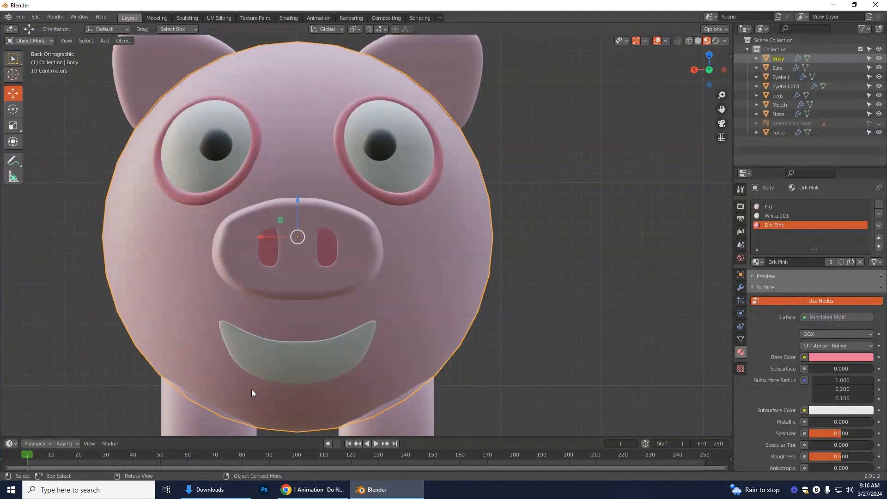
- Put the mouth in Edit Mode and add loop cuts close to its upper, lower and outer edges to outline a lip border
left_click(271, 355)
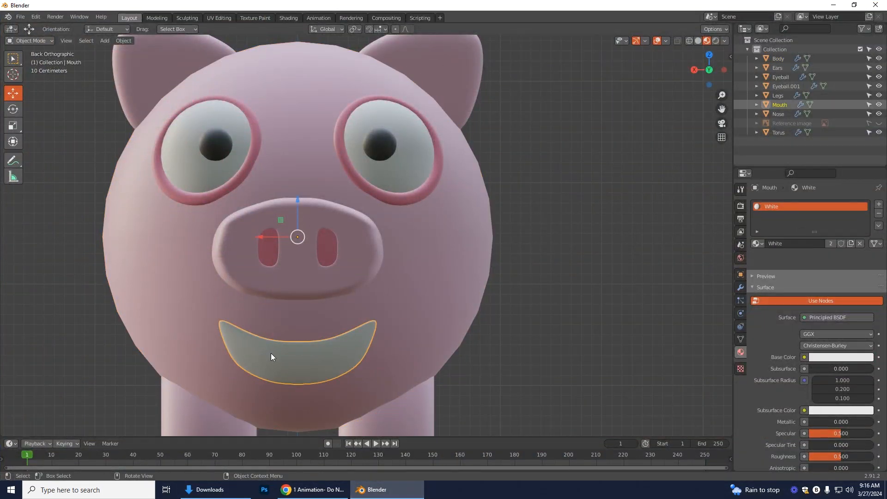
left_click(29, 40)
left_click(31, 63)
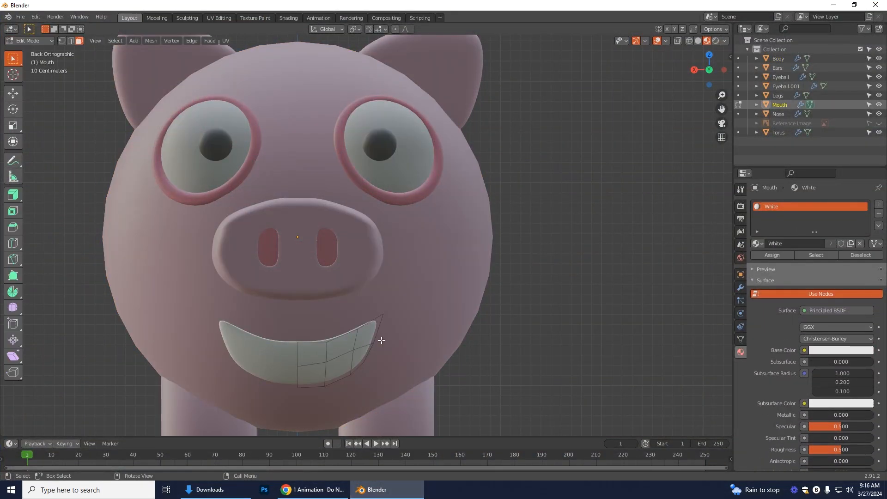
scroll(379, 337, "up", 4)
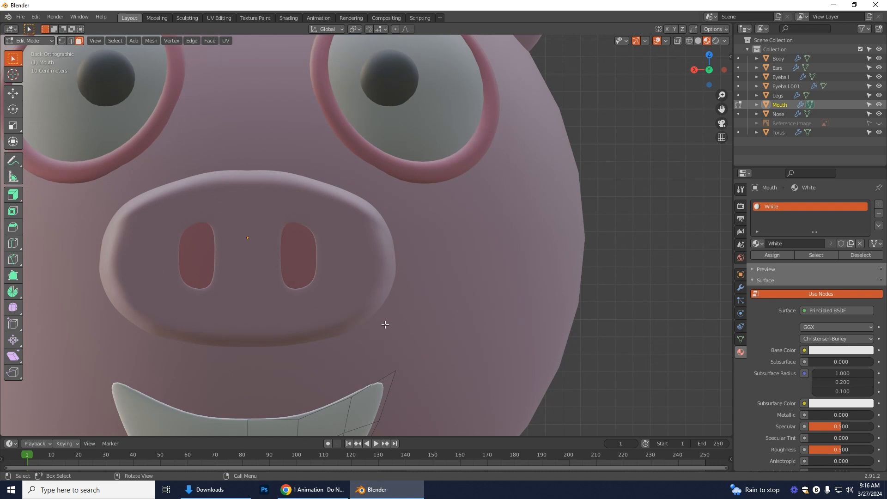
middle_click_drag(422, 376, 383, 182, "shift")
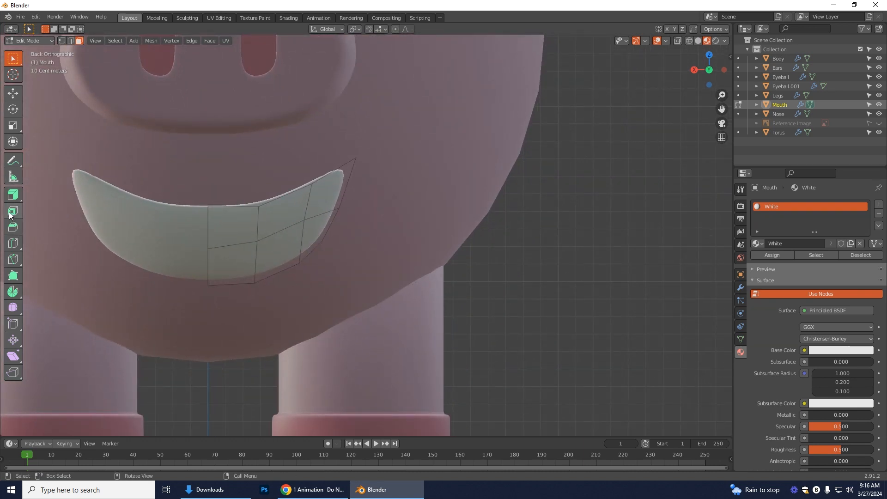
left_click(13, 243)
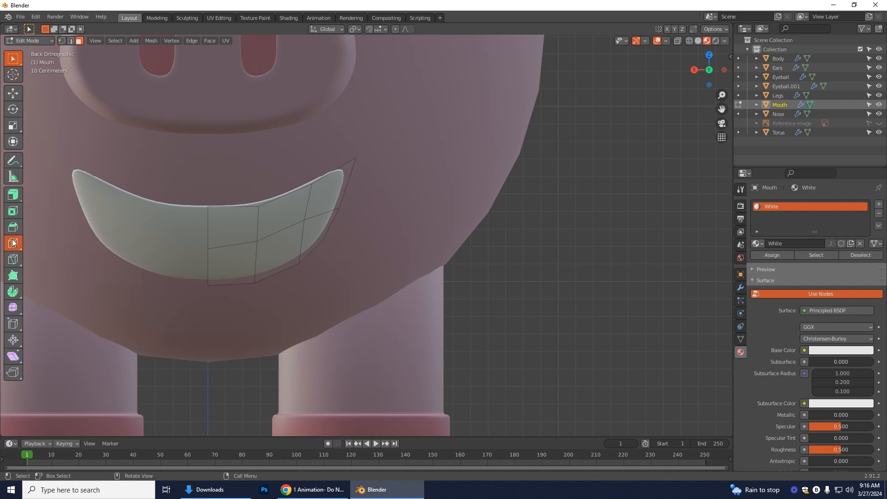
left_click_drag(251, 225, 255, 218)
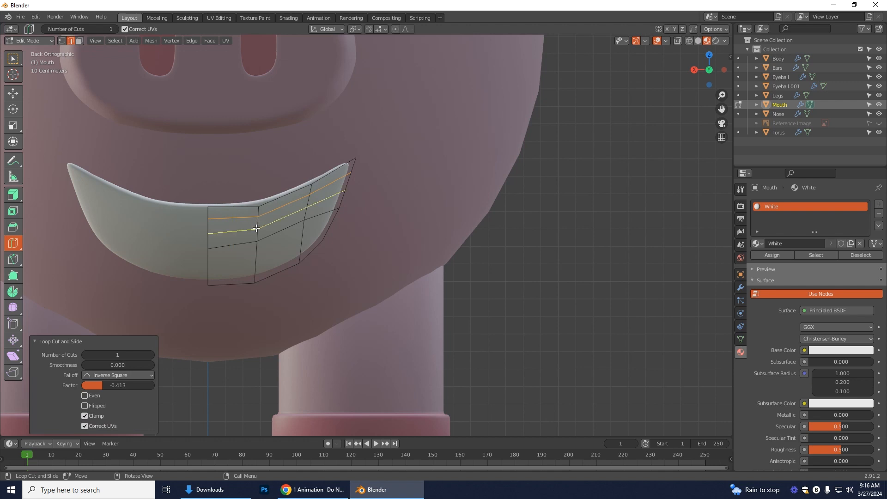
left_click_drag(253, 268, 253, 268)
left_click_drag(324, 209, 329, 211)
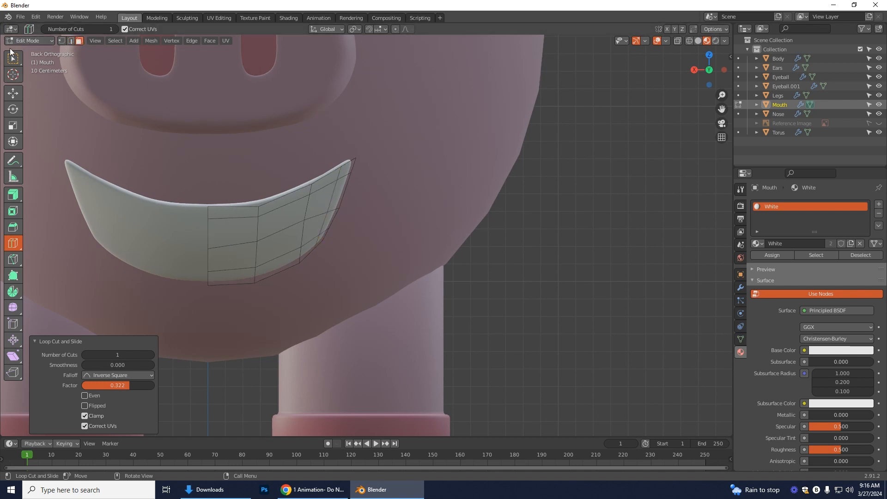
- Select all the narrow border faces around the mouth's upper, outer and lower edges on the editable half
key("w")
left_click(233, 212)
left_click(281, 200, "shift")
left_click(326, 181, "shift")
left_click(346, 170, "shift")
left_click(337, 196, "shift")
left_click(325, 230, "shift")
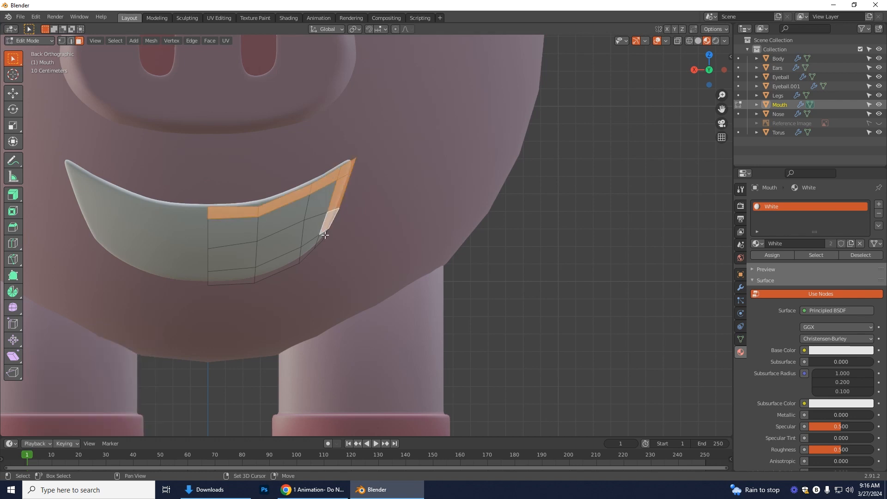
left_click(317, 239, "shift")
left_click(309, 248, "shift")
left_click(281, 262, "shift")
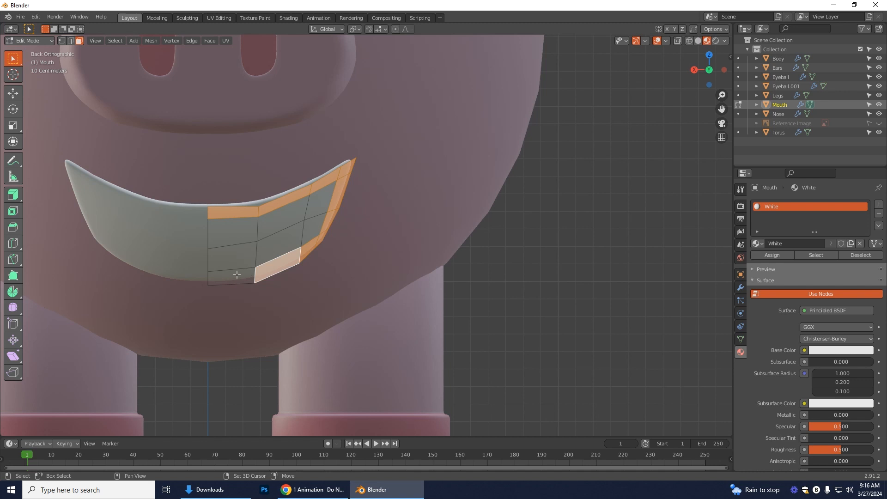
left_click(236, 274, "shift")
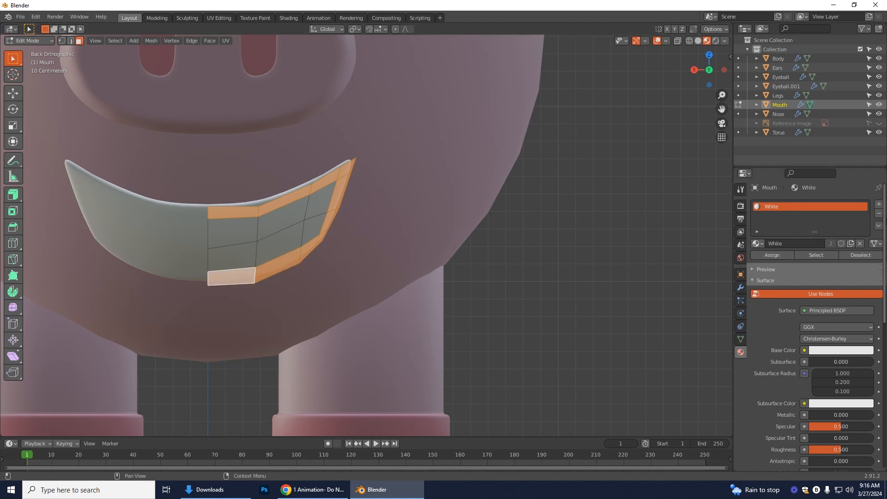
- Add a second material slot with Drk Pink to the mouth and assign it to the selected lip border faces
left_click(878, 204)
left_click(758, 262)
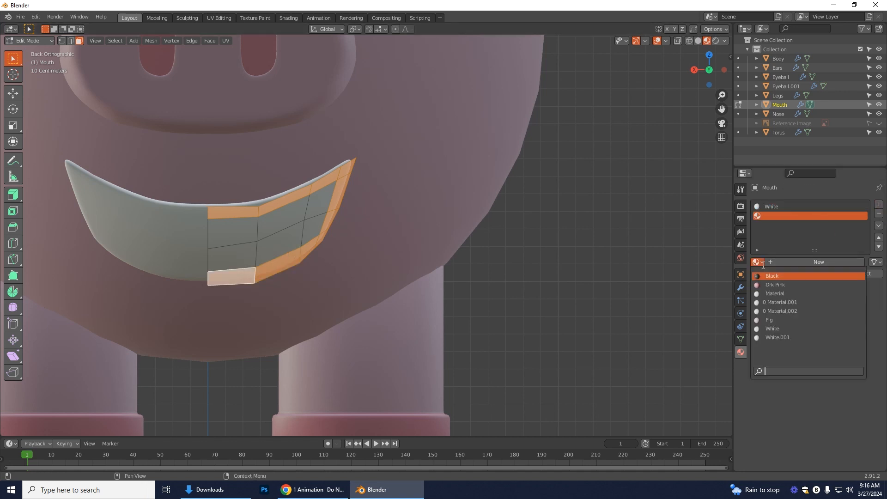
left_click(776, 287)
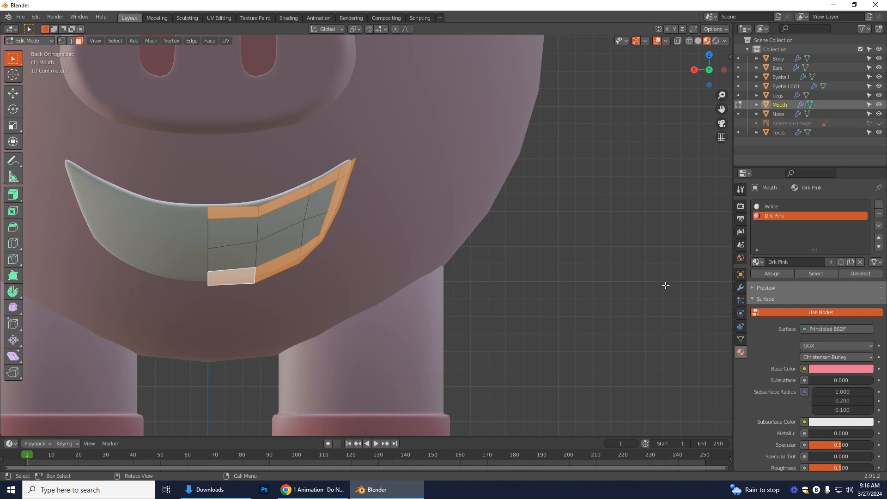
left_click(772, 273)
middle_click_drag(548, 261, 416, 267)
scroll(348, 283, "up", 4)
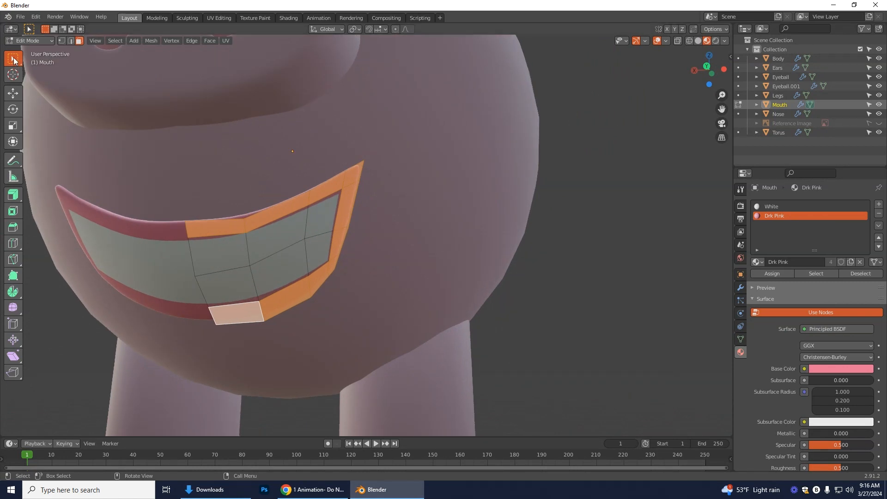
middle_click_drag(595, 185, 554, 153)
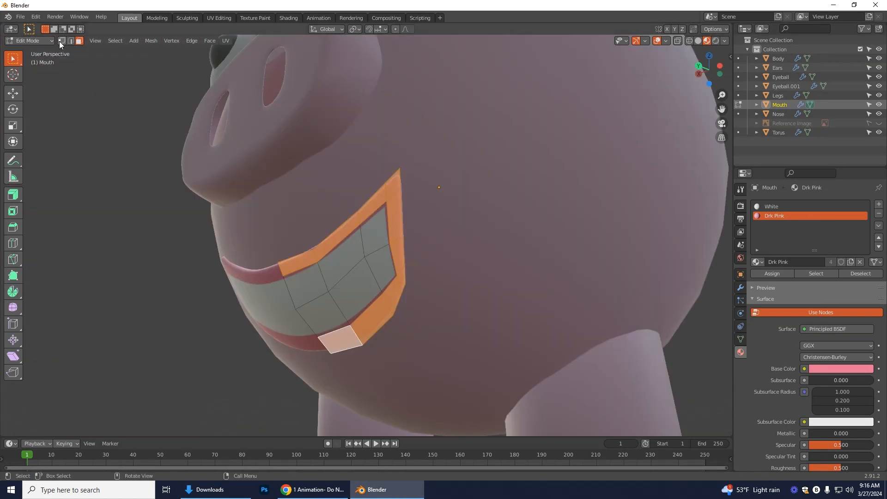
- Switch the mouth to vertex selection in the back view and move a lip border vertex along the X axis
key("1")
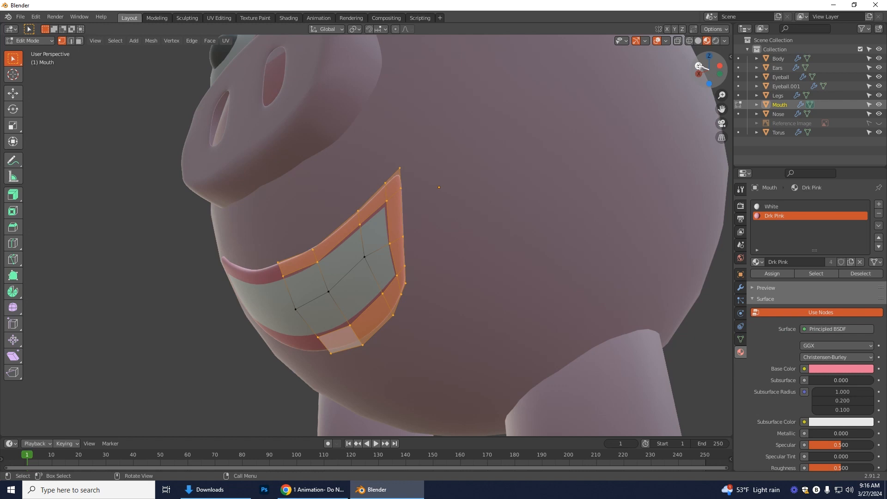
left_click(699, 66)
left_click(328, 275)
scroll(303, 254, "down", 2)
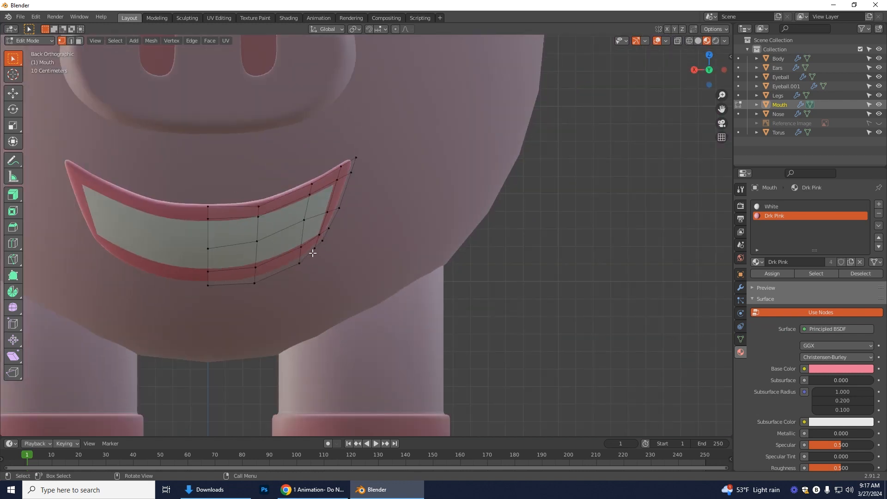
key("g")
key("x")
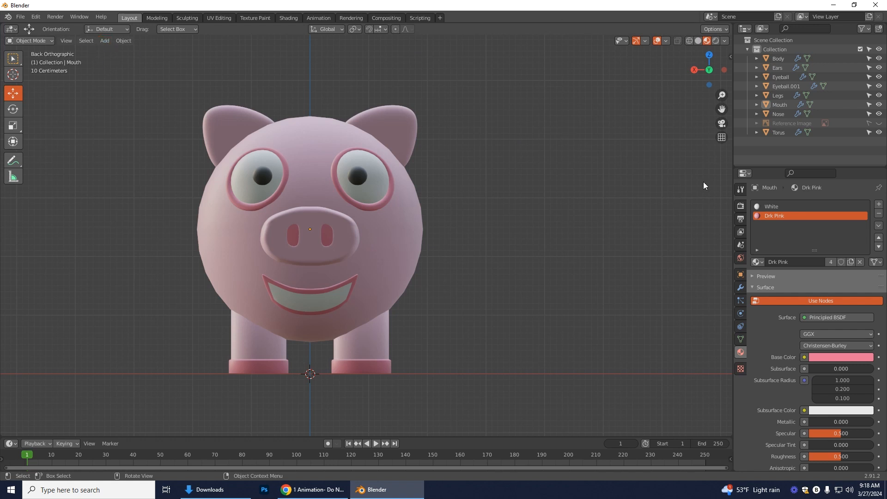
- Add a plane mesh beneath the pig and scale it up uniformly into a wide floor
left_click(105, 40)
mouse_move(108, 51)
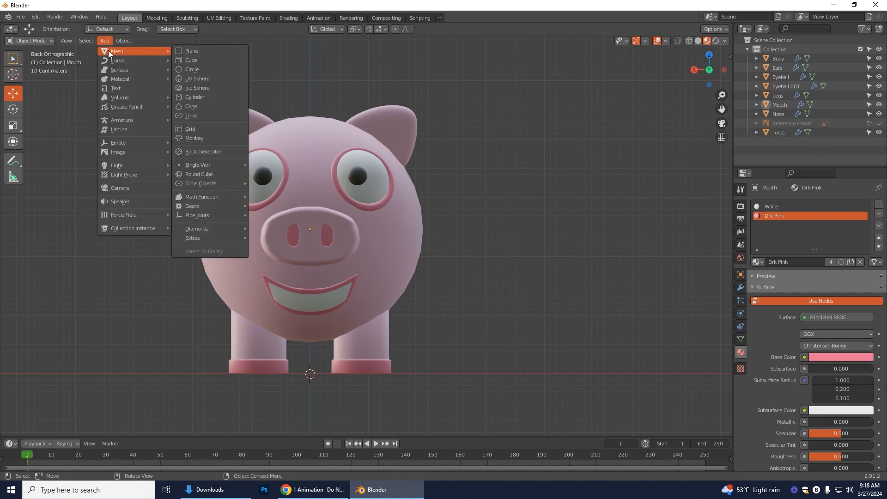
left_click(200, 51)
scroll(348, 399, "down", 2)
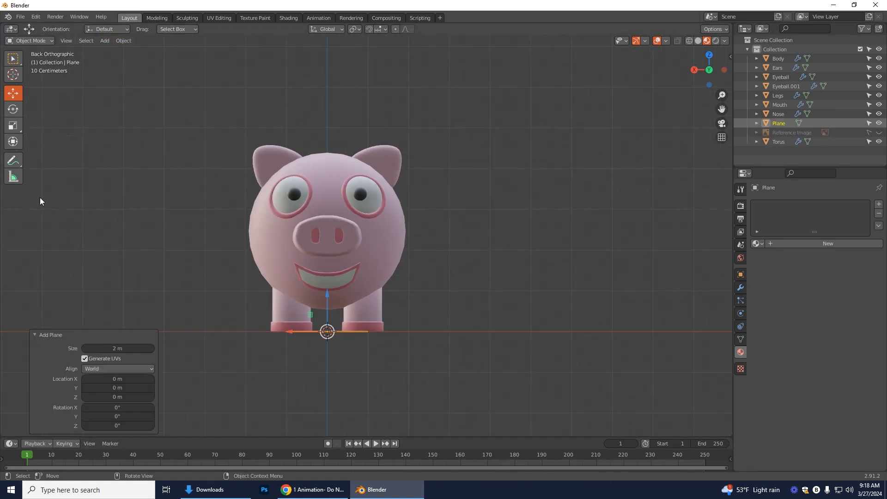
left_click(13, 125)
left_click_drag(357, 358, 482, 418)
middle_click_drag(467, 339, 455, 374)
left_click_drag(345, 317, 358, 338)
middle_click_drag(358, 338, 390, 302)
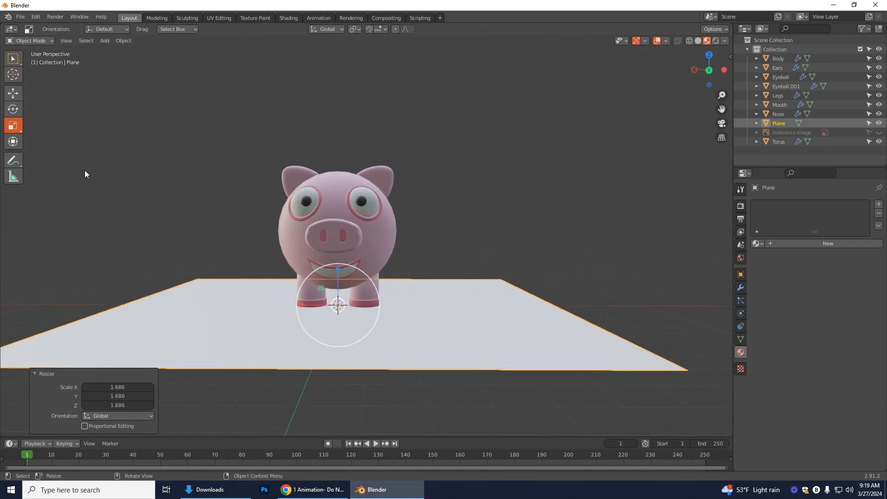
- Lower the floor plane along Z by about 0.108 m, and raise it about 0.092 m to meet the pig's feet
left_click(13, 93)
left_click_drag(336, 273, 355, 327)
scroll(355, 327, "up", 6)
middle_click_drag(313, 375, 306, 371)
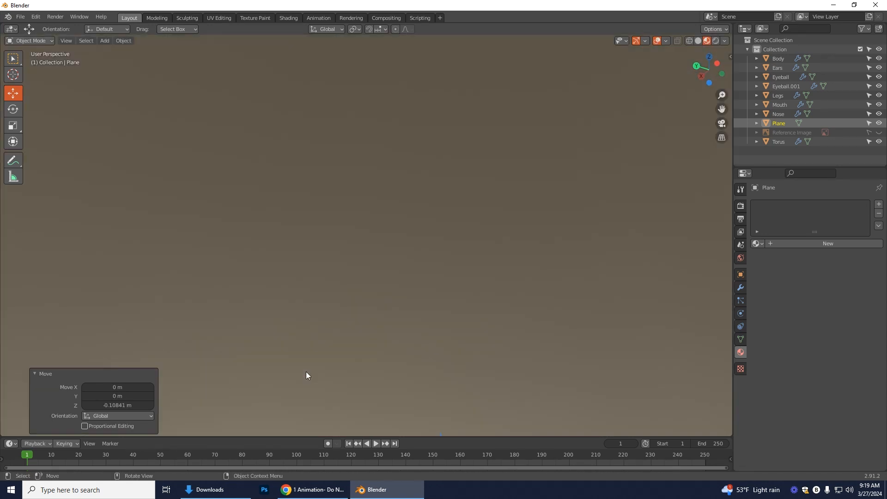
middle_click_drag(377, 344, 411, 302)
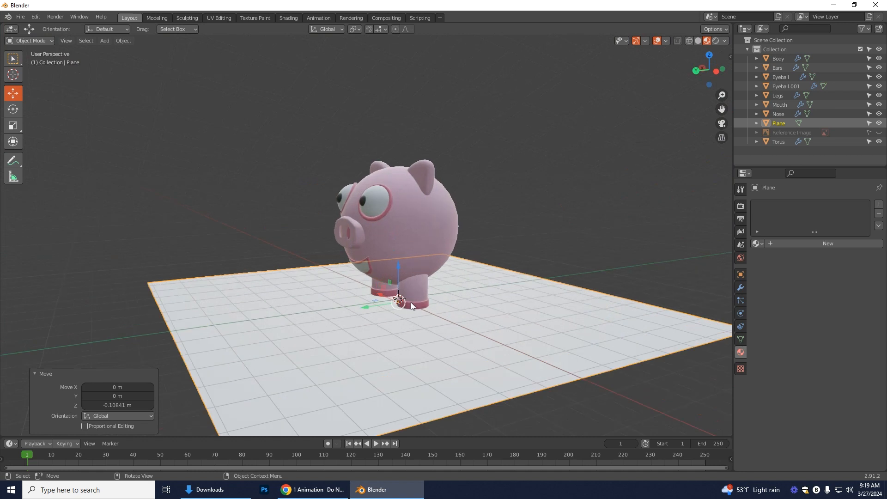
scroll(414, 316, "up", 3)
left_click_drag(408, 308, 407, 306)
middle_click_drag(405, 365, 458, 359)
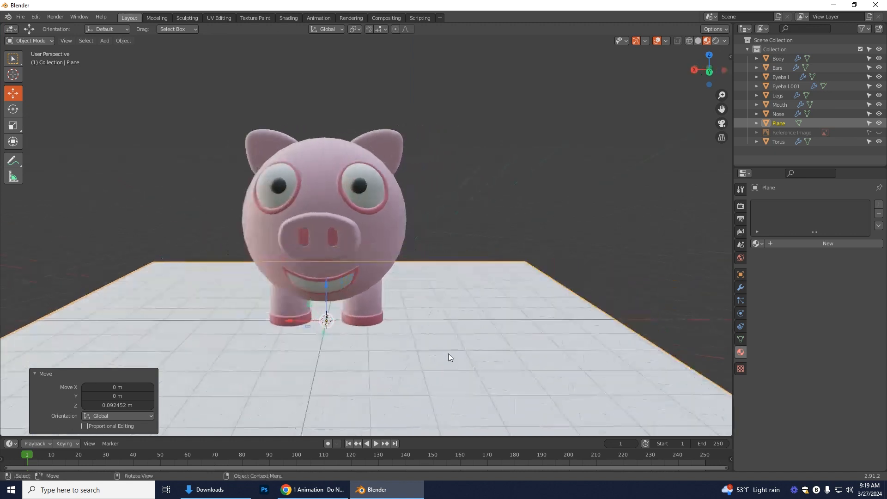
scroll(559, 271, "down", 4)
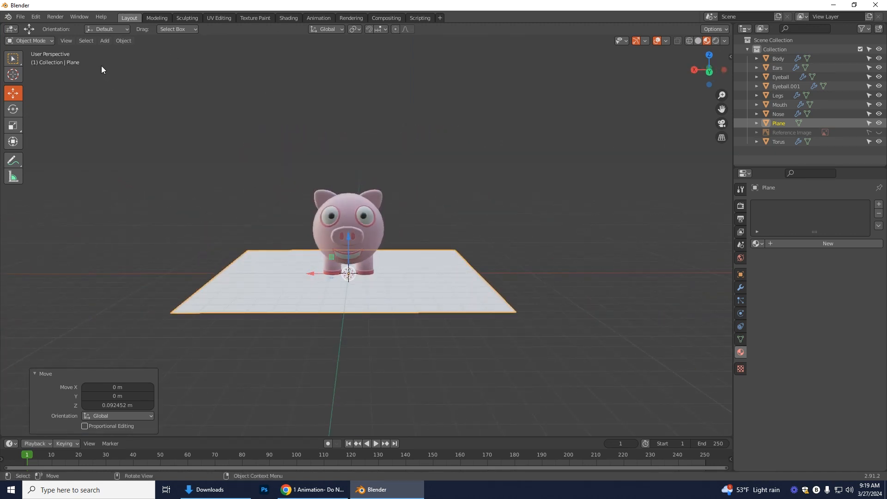
- Add a camera to the scene
left_click(104, 40)
left_click(105, 42)
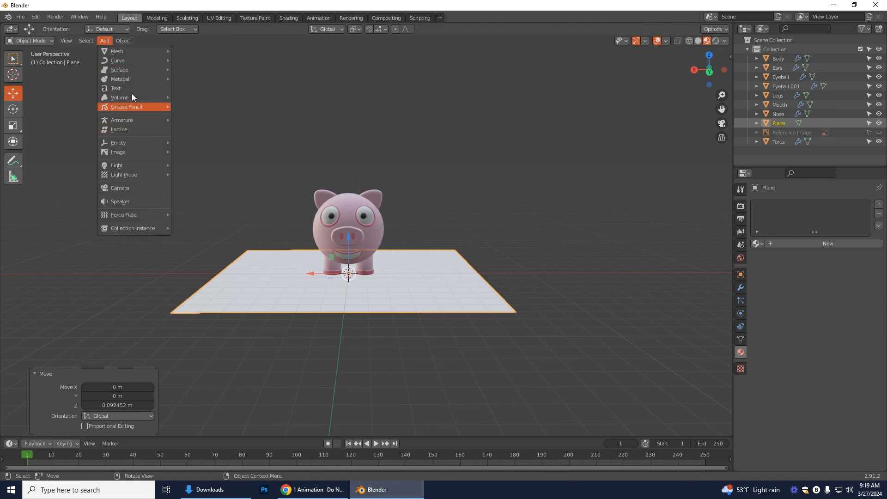
mouse_move(131, 53)
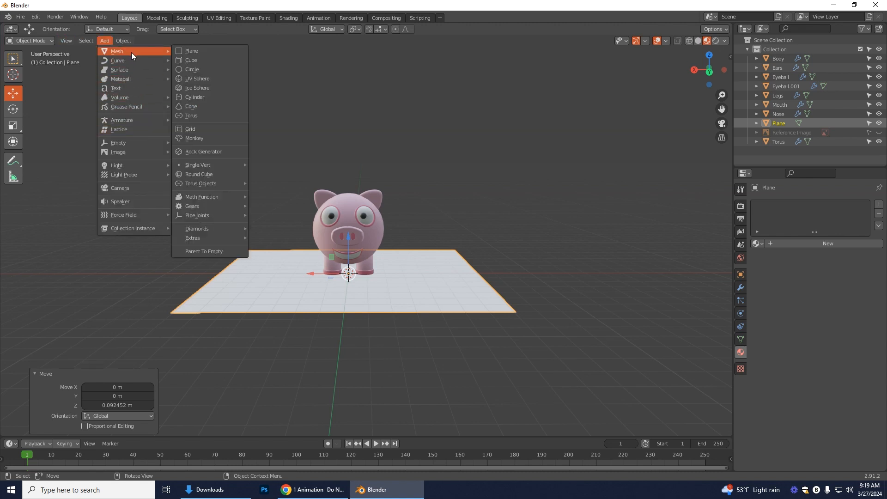
left_click(123, 187)
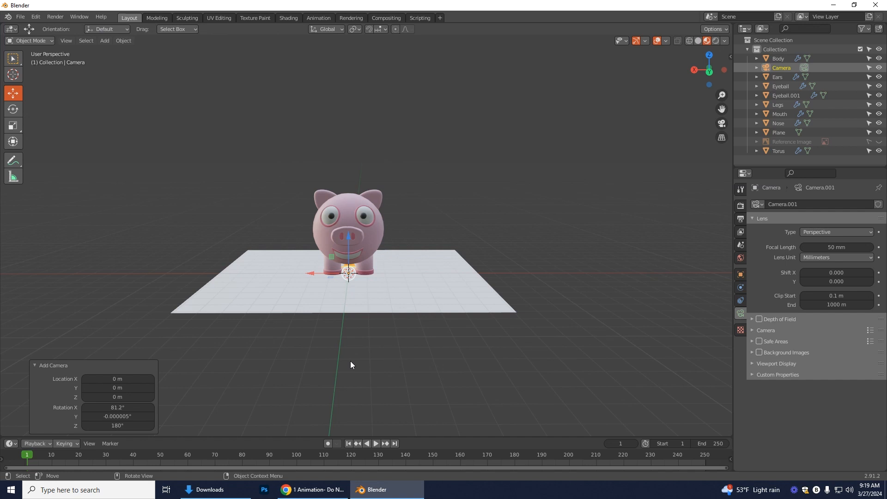
- Split the 3D viewport vertically and set one half to look through the camera
right_click(291, 437)
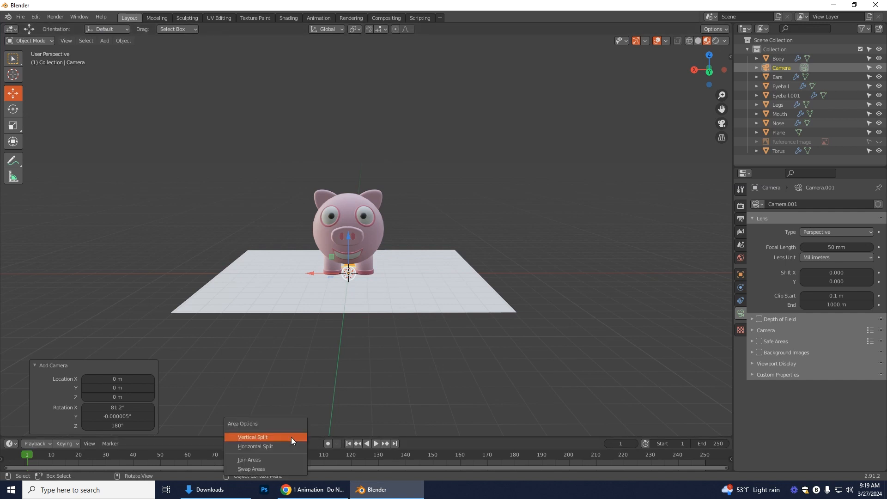
left_click(265, 436)
left_click(351, 393)
key("KP_0")
- Move the camera about 9.65 m along Y to the front of the pig, raise it along Z, and pull it farther back
middle_click_drag(625, 327, 521, 324)
key("g")
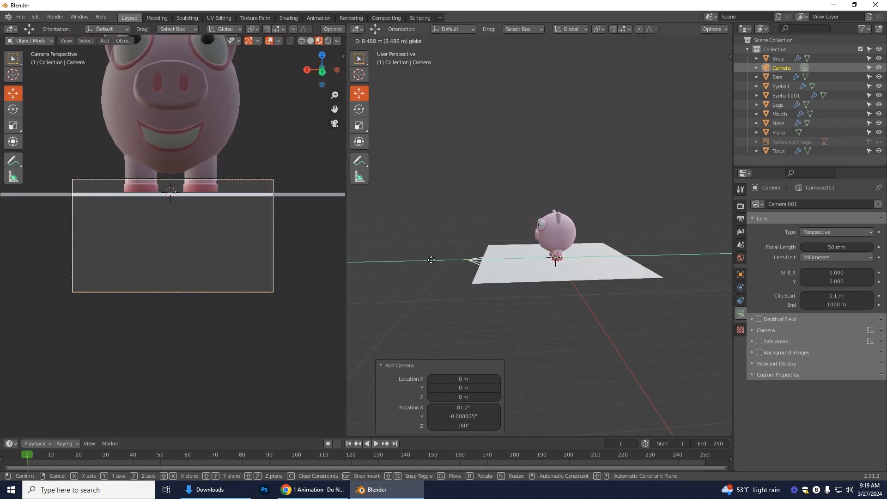
left_click(455, 258)
key("g")
key("z")
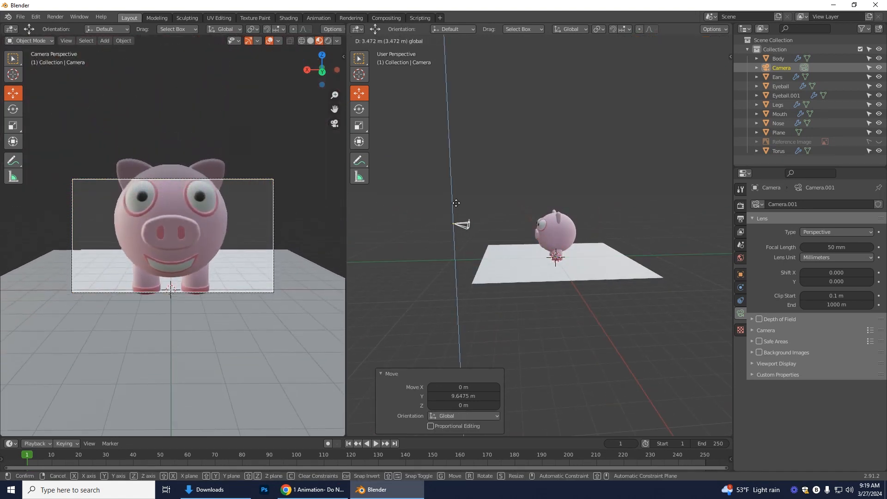
left_click(444, 219)
left_click_drag(427, 218, 371, 197)
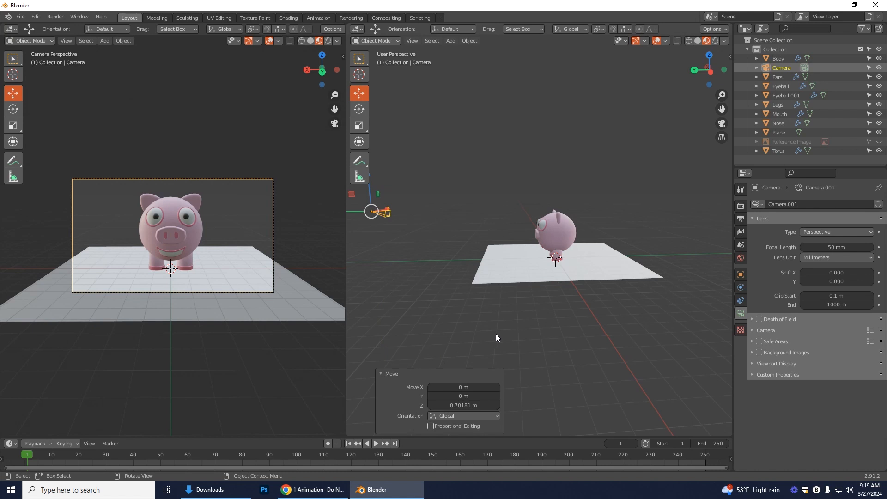
- Refine the camera framing by moving it slightly closer to the pig and lowering it about 0.139 m along Z
middle_click_drag(492, 331, 587, 271)
scroll(587, 270, "down", 2)
left_click_drag(397, 237, 418, 232)
left_click_drag(453, 203, 454, 207)
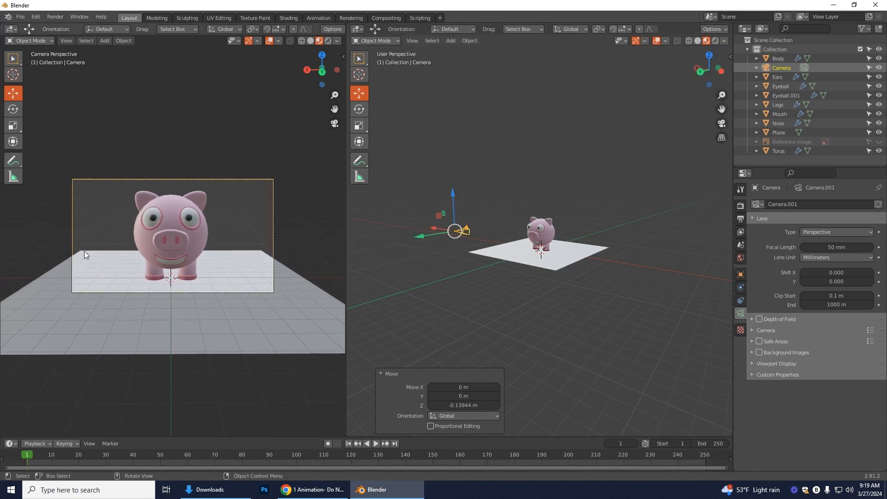
- Select the floor plane and scale it up uniformly by about 1.222
left_click(232, 305)
middle_click_drag(569, 347, 609, 345)
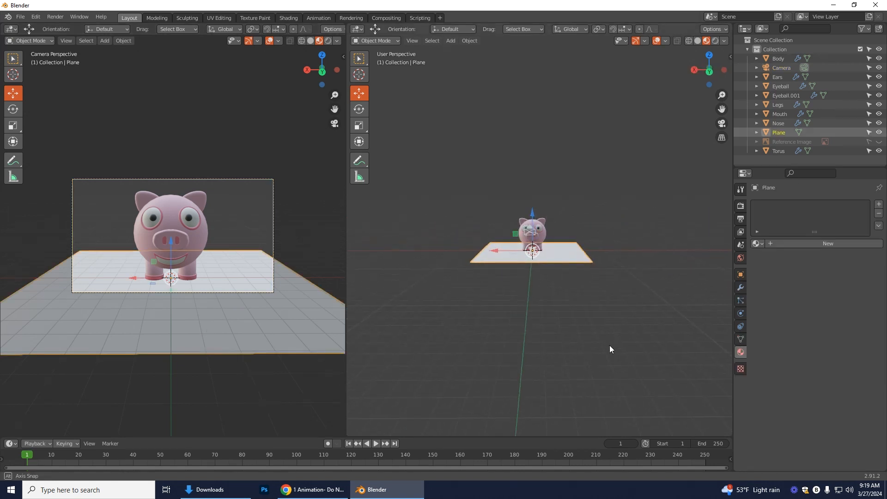
left_click(13, 126)
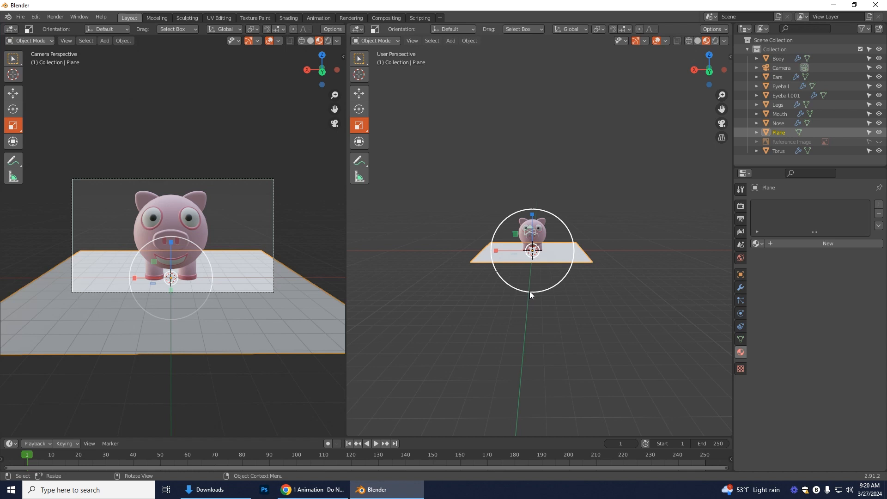
left_click_drag(530, 292, 528, 303)
- Extrude the floor plane's back edge about 10.76 m upward in Edit Mode as a backdrop wall, and return to Object Mode
left_click(369, 42)
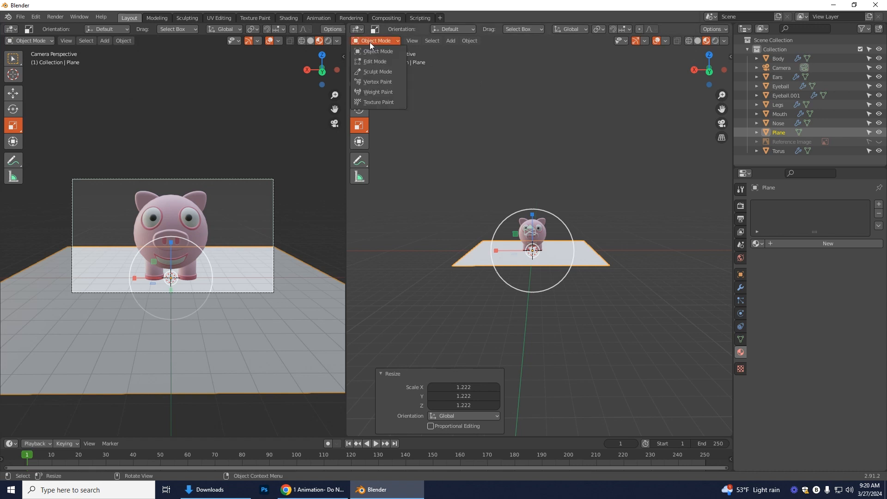
left_click(375, 58)
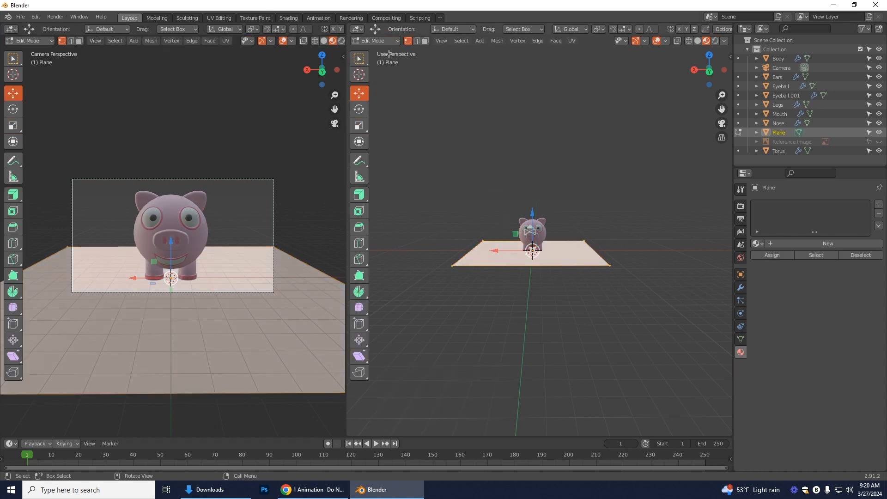
left_click(416, 41)
scroll(587, 249, "up", 6)
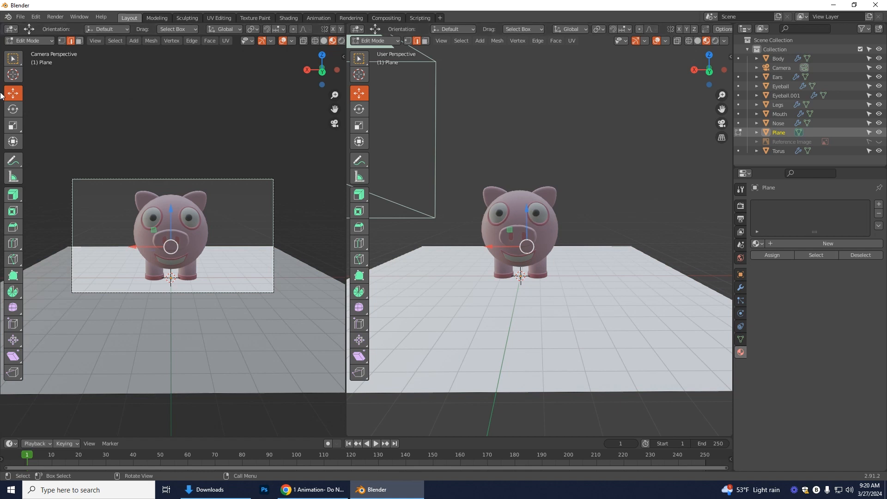
left_click(13, 195)
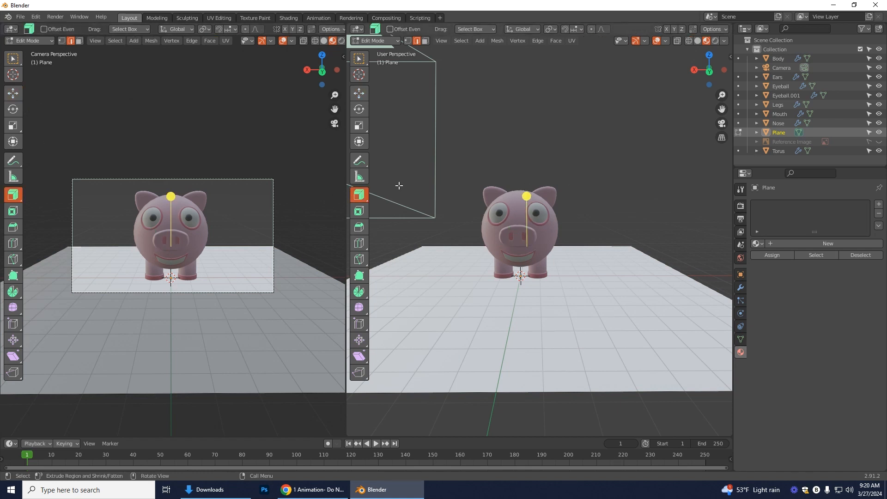
right_click(363, 193)
left_click(358, 194)
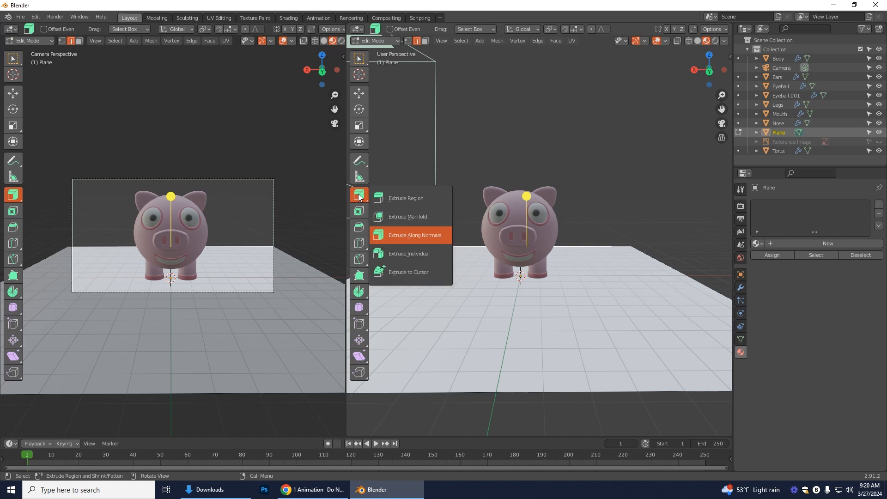
left_click(402, 197)
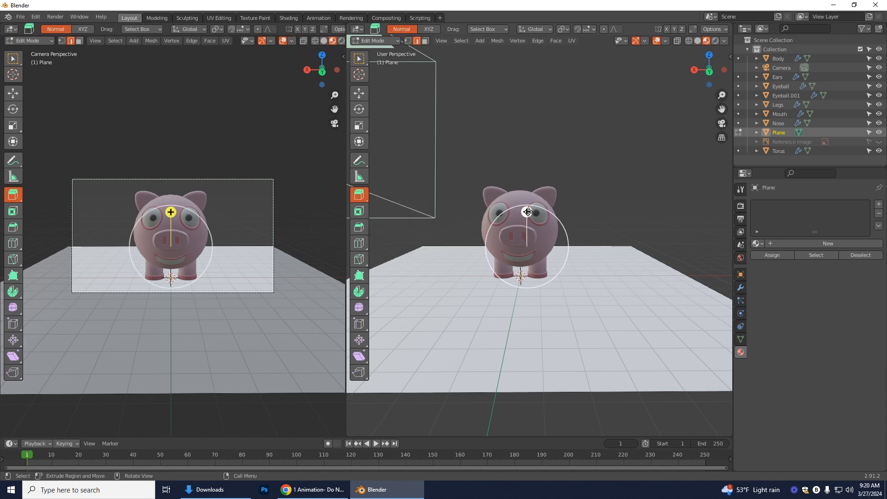
left_click_drag(527, 211, 535, 72)
right_click(628, 204)
middle_click_drag(697, 178, 569, 225)
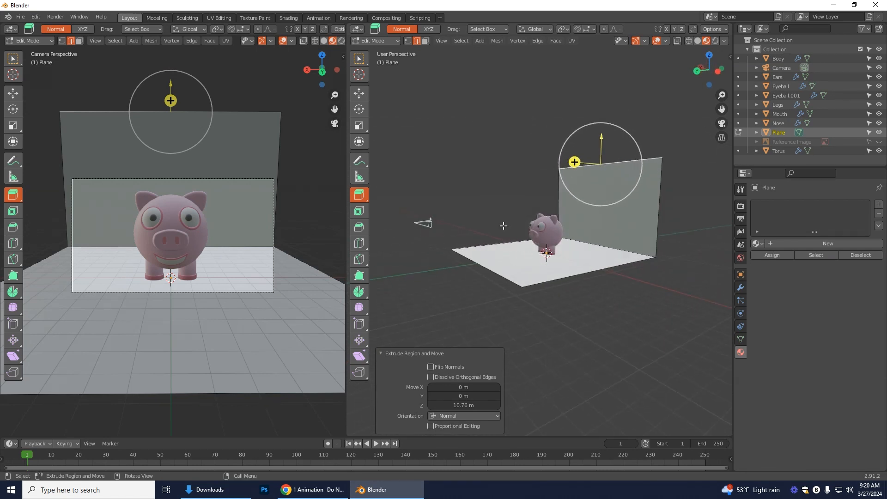
middle_click_drag(630, 374, 608, 332)
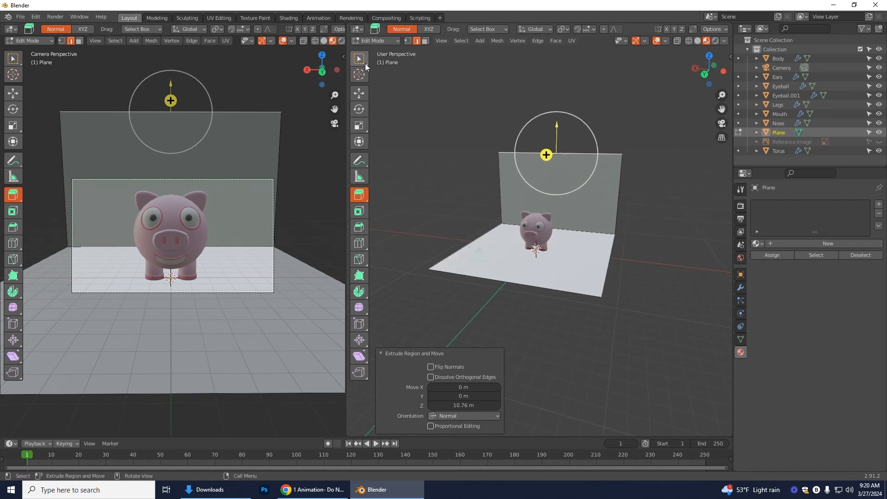
left_click(376, 42)
left_click(388, 51)
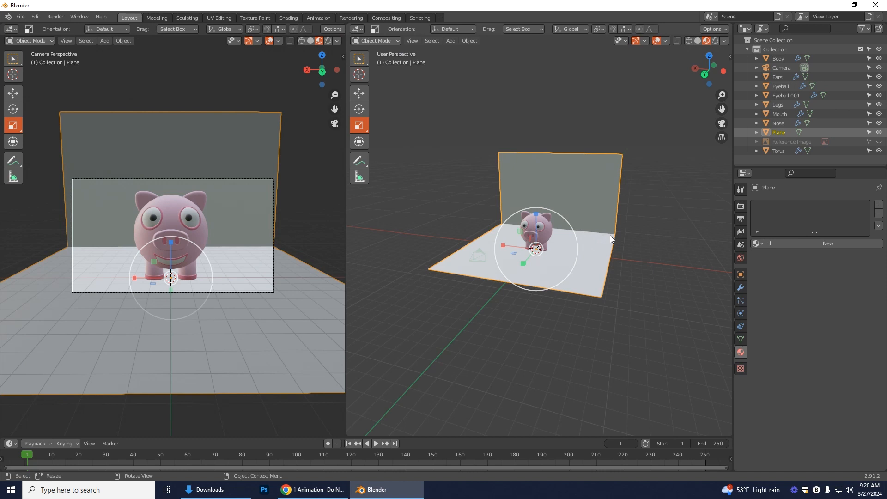
- Create a new material named Bkg on the backdrop plane and set its base color to light blue
left_click(775, 243)
type("B")
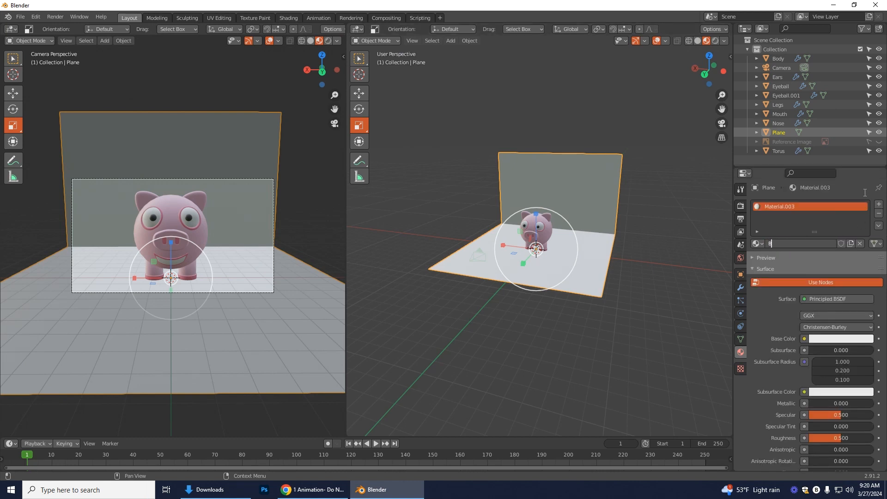
type("kg")
key("Return")
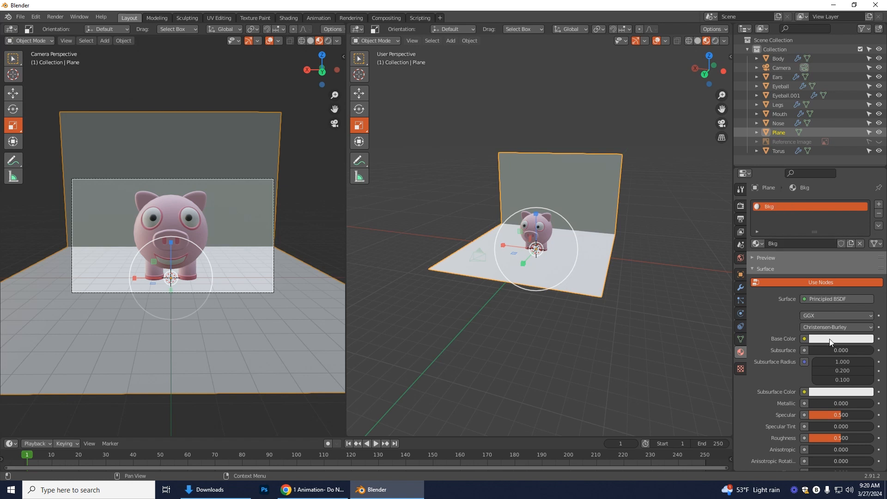
left_click(829, 339)
left_click(827, 228)
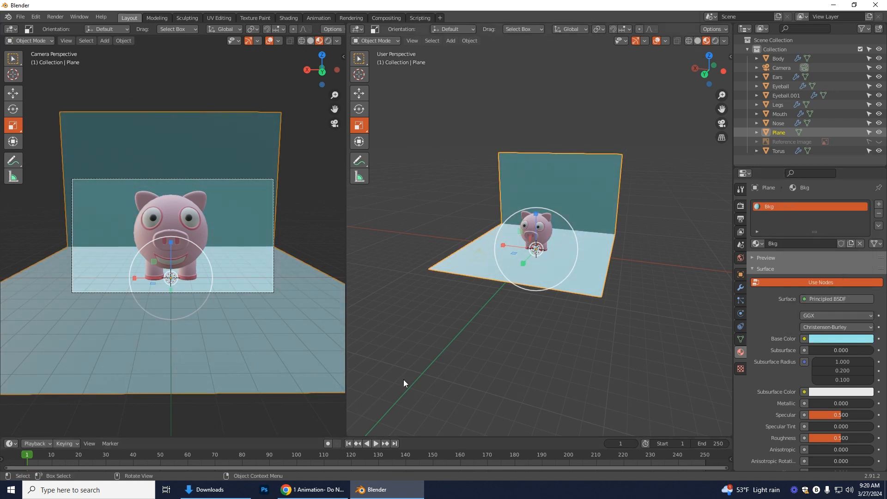
- Switch the camera view to Rendered shading
scroll(519, 323, "up", 2)
middle_click_drag(504, 354, 526, 347)
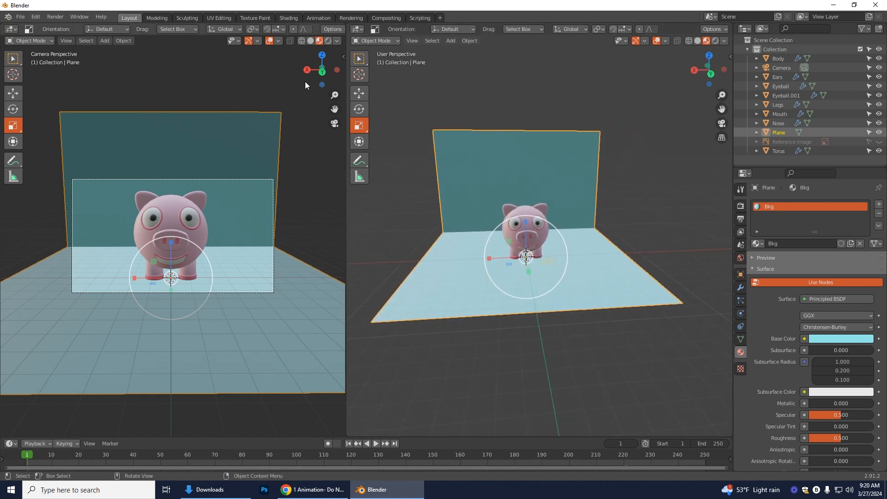
left_click(328, 41)
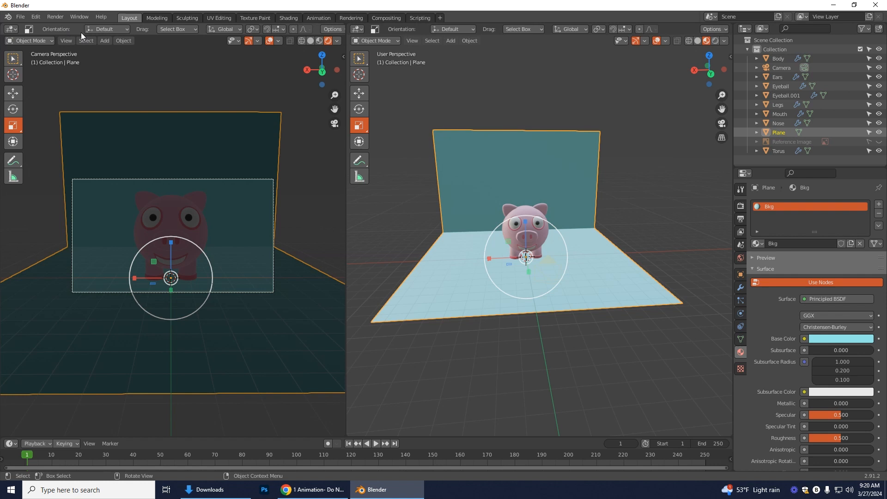
- Add an area light to the scene and set its power to 1000 W
left_click(104, 40)
mouse_move(119, 166)
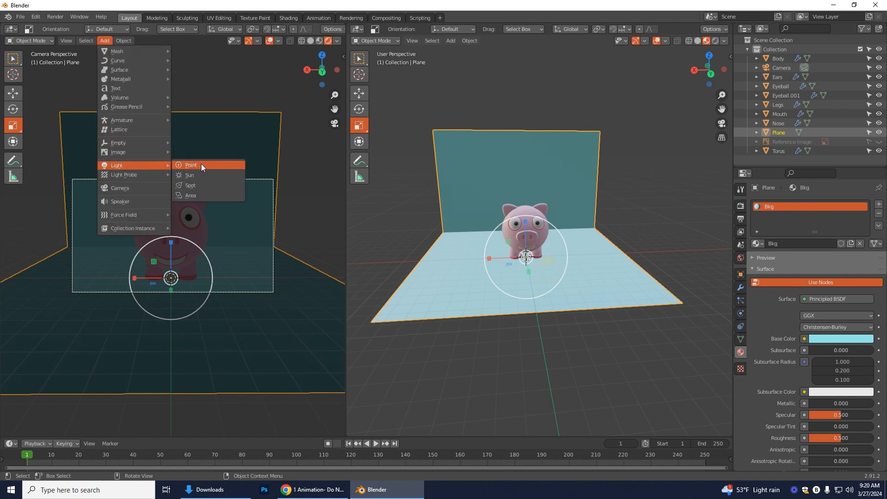
left_click(190, 193)
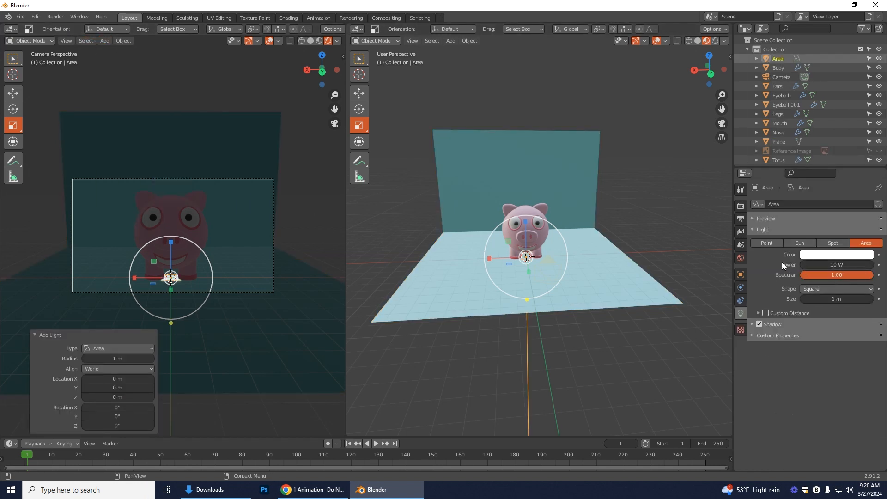
left_click(834, 263)
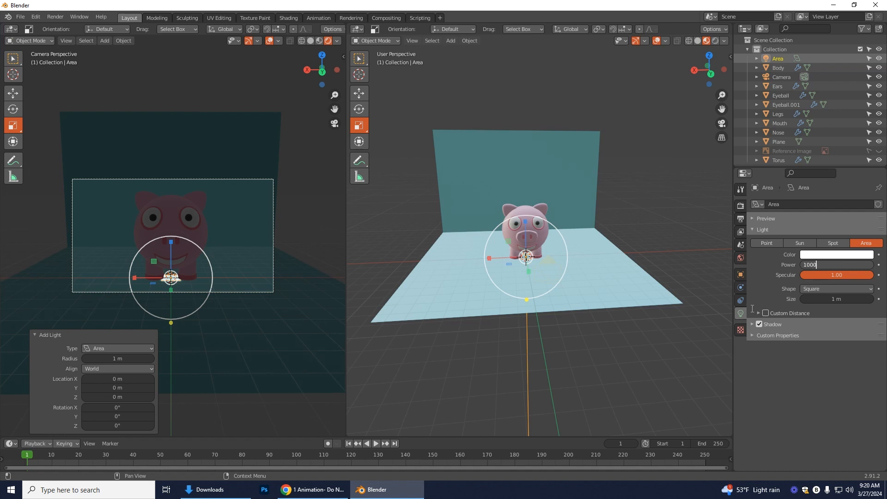
key("BackSpace")
key("Return")
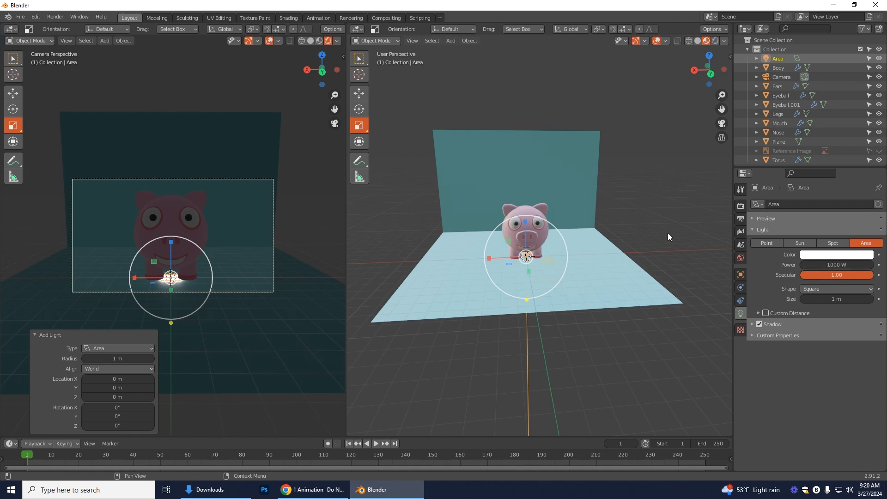
- Move the area light straight up above the pig, about 10.7 m and then about 0.89 m more along Z
left_click(13, 92)
left_click_drag(528, 228, 523, 89)
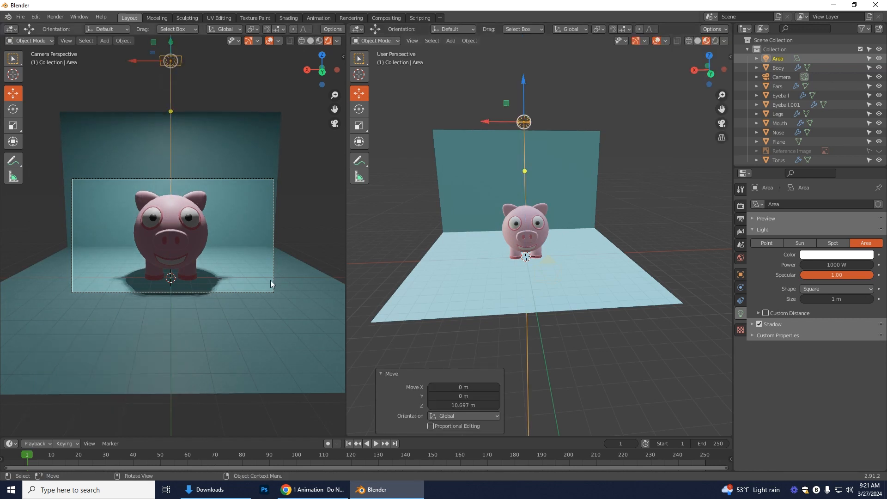
middle_click_drag(658, 361, 579, 358)
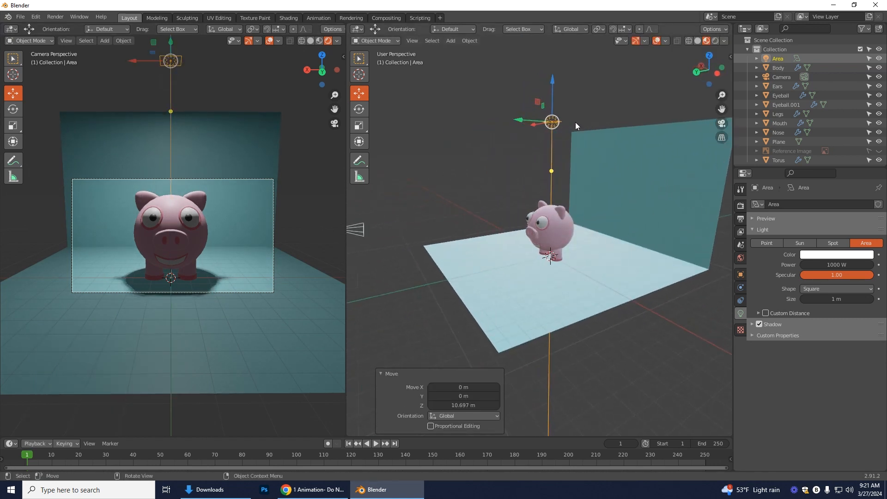
left_click_drag(551, 95, 556, 83)
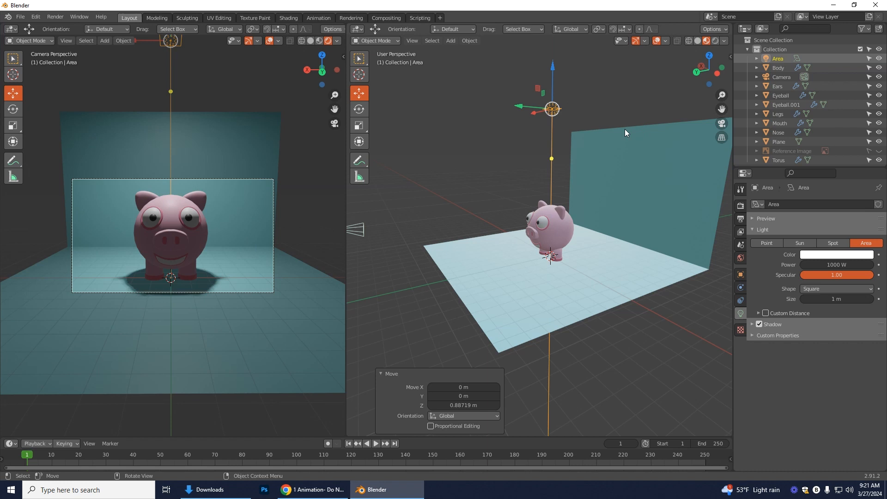
- Duplicate the overhead area light and place the copy in front of the pig, about 6.23 m away along Y
middle_click_drag(554, 281, 575, 148)
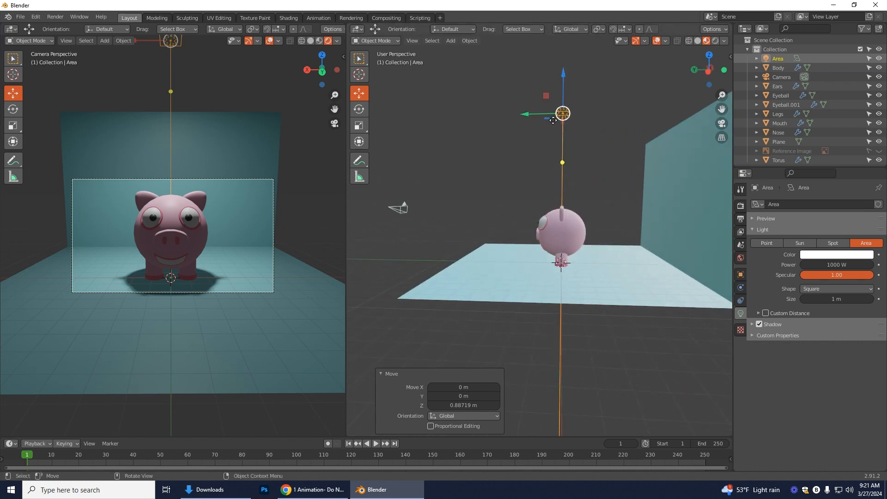
key("shift+d")
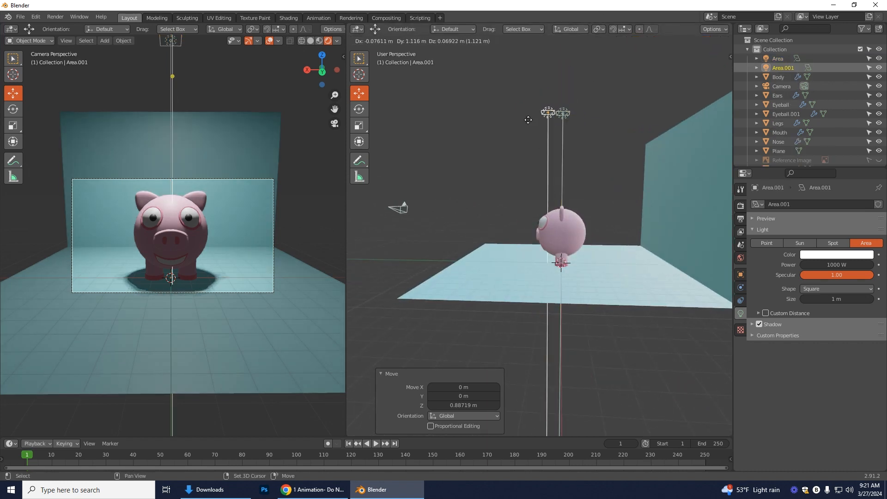
left_click(471, 125)
- Duplicate the front area light in place and move the new copy down along Z
key("shift+d")
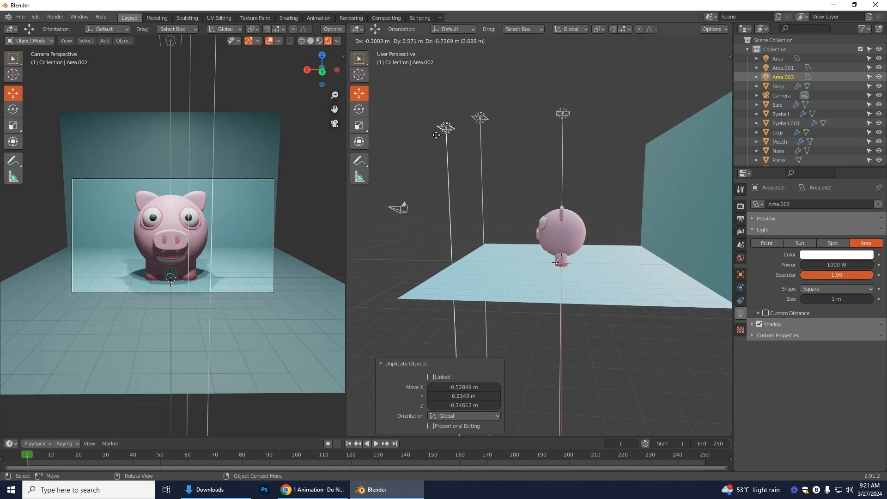
right_click(438, 127)
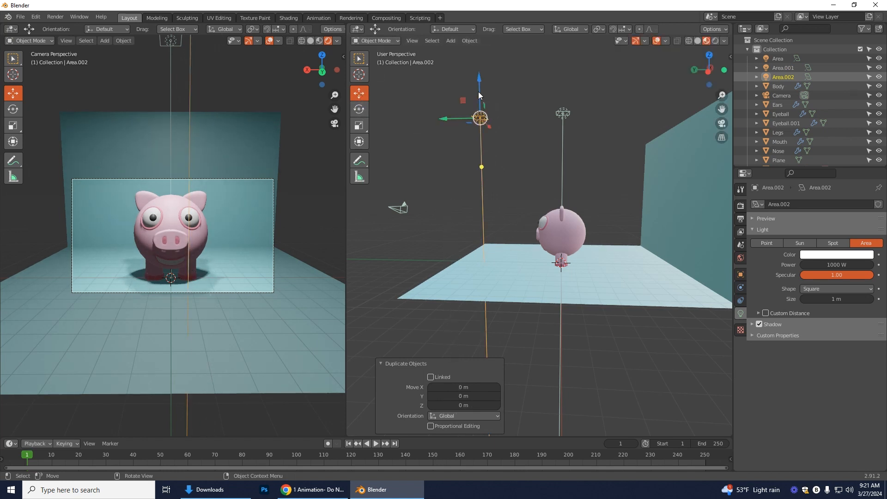
key("g")
key("z")
left_click(472, 123)
- Delete the upper of the two front area lights
left_click(479, 118)
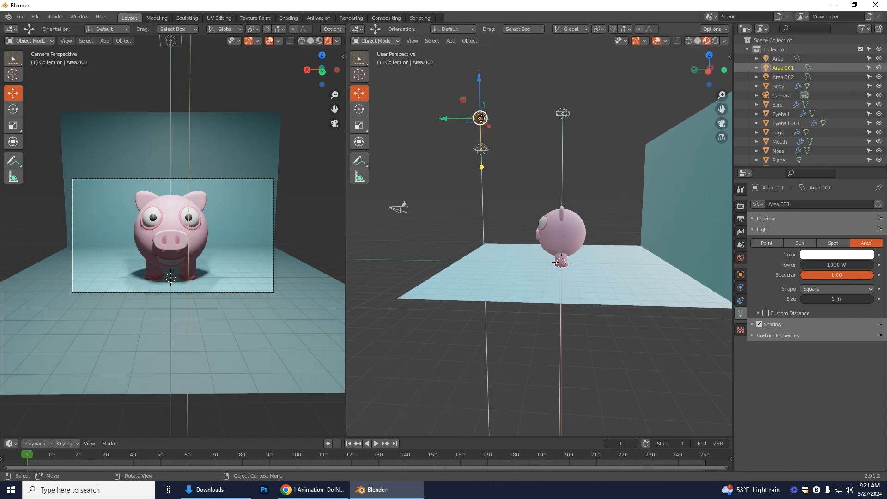
key("x")
left_click(455, 119)
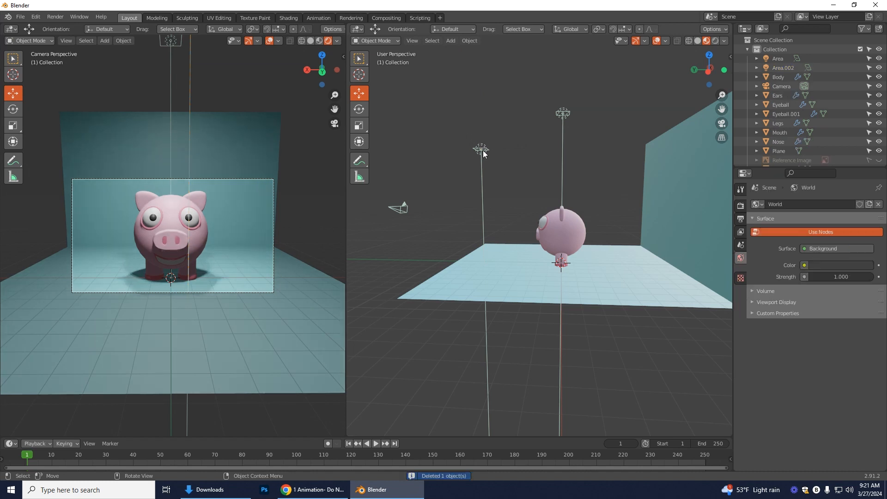
- Rotate the remaining front area light about -48.4° around the X axis to aim it at the pig
left_click(480, 148)
left_click(361, 113)
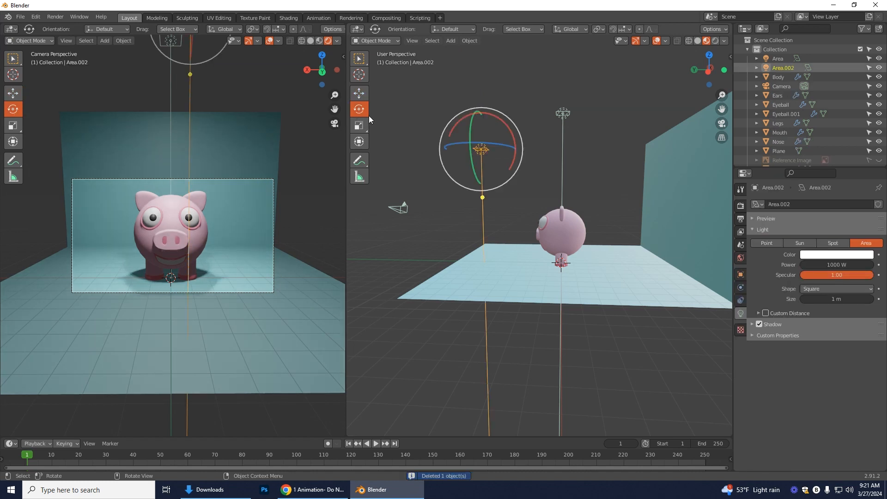
middle_click_drag(618, 264, 541, 168)
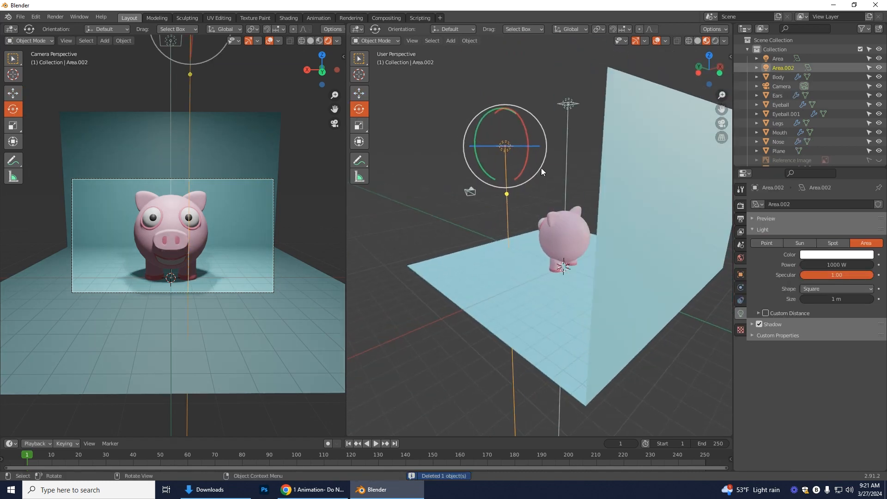
left_click_drag(525, 139, 513, 115)
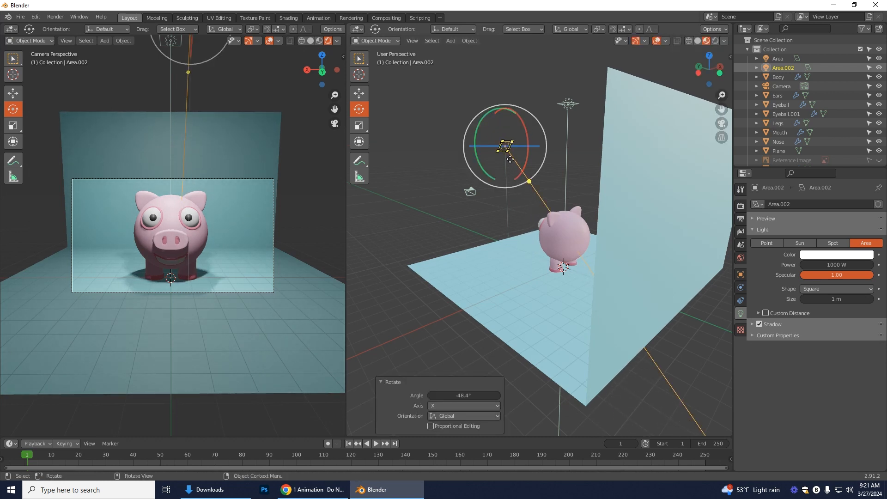
- Lower the tilted front light and move it farther forward from the pig, finishing with a move of about 3.69 m along Y
middle_click_drag(543, 296, 601, 295)
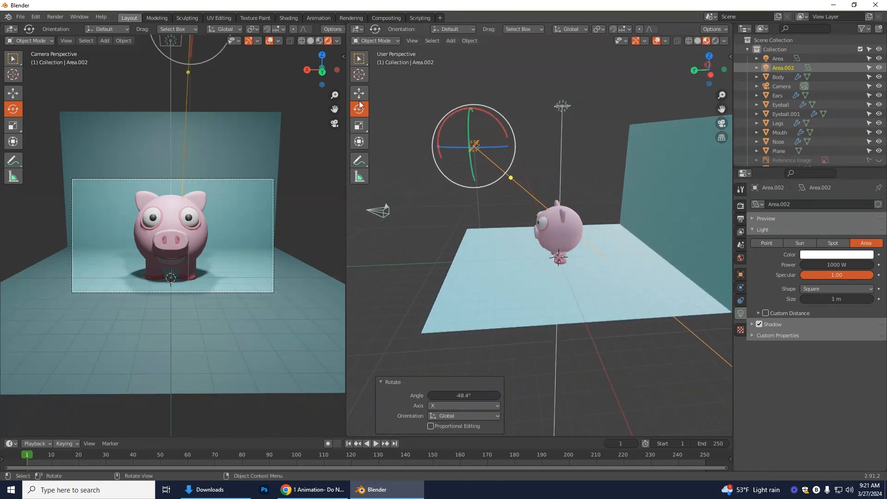
left_click(361, 96)
left_click_drag(432, 145, 397, 145)
left_click_drag(435, 118, 371, 187)
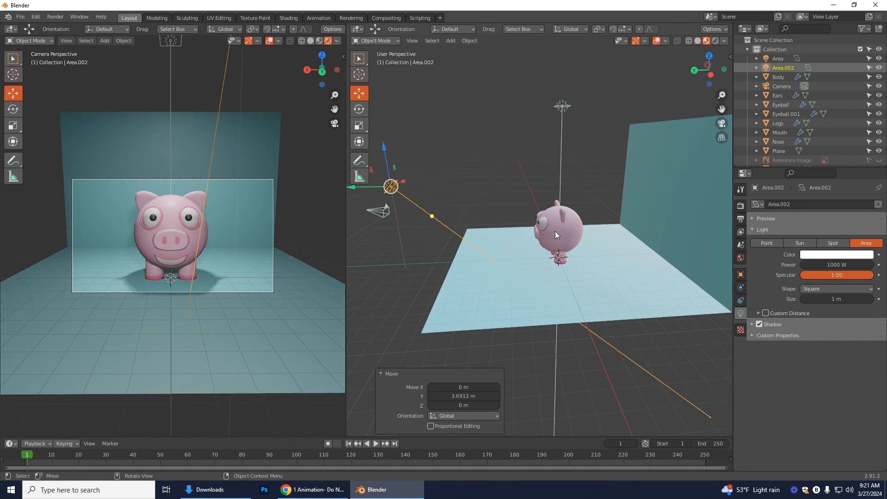
- In the back orthographic view, center the front light over the pig by moving it about 0.57 m along X, and deselect it
middle_click_drag(515, 358, 577, 348)
left_click(708, 73)
left_click_drag(512, 187, 504, 187)
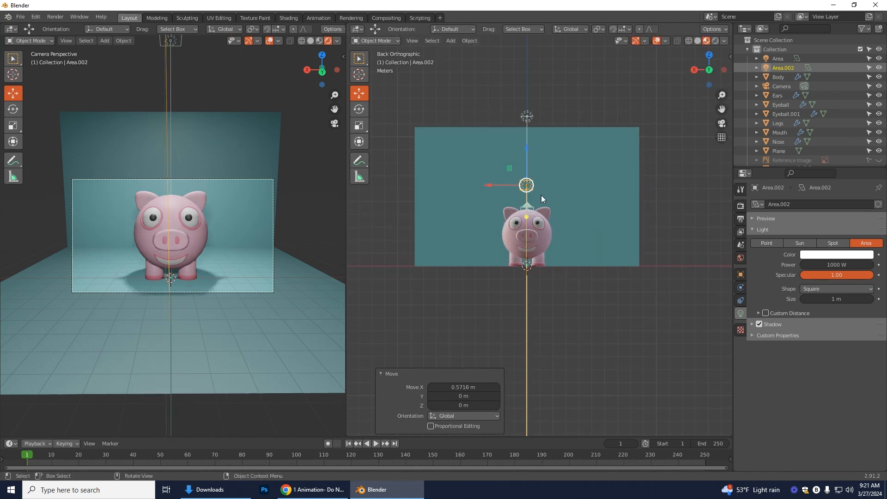
left_click(594, 339)
- Render a still image of the pig scene from the camera
scroll(581, 309, "up", 1)
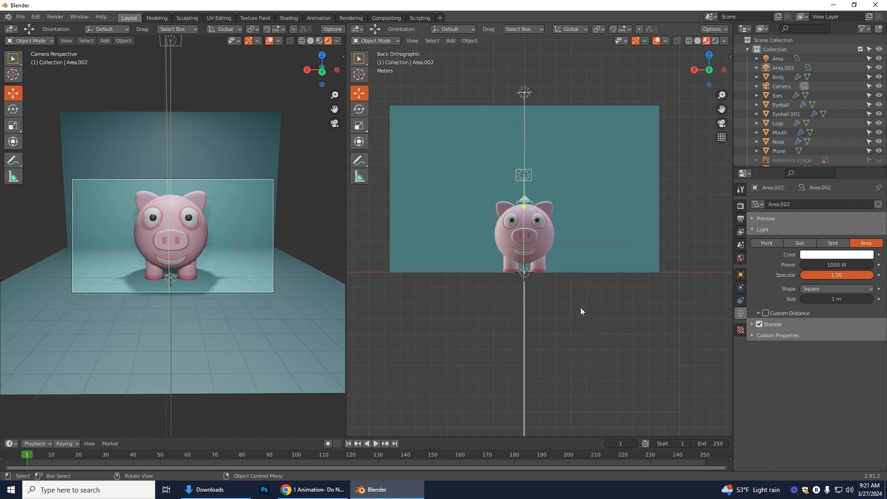
scroll(580, 306, "up", 1)
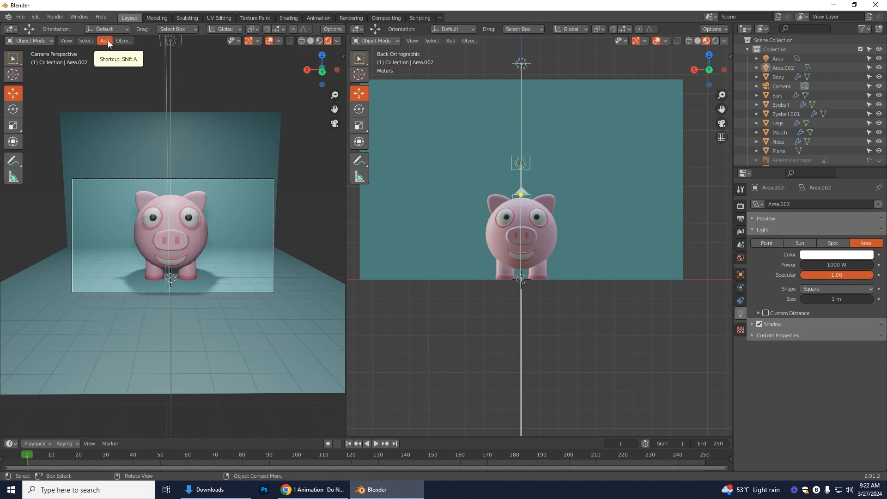
left_click(60, 19)
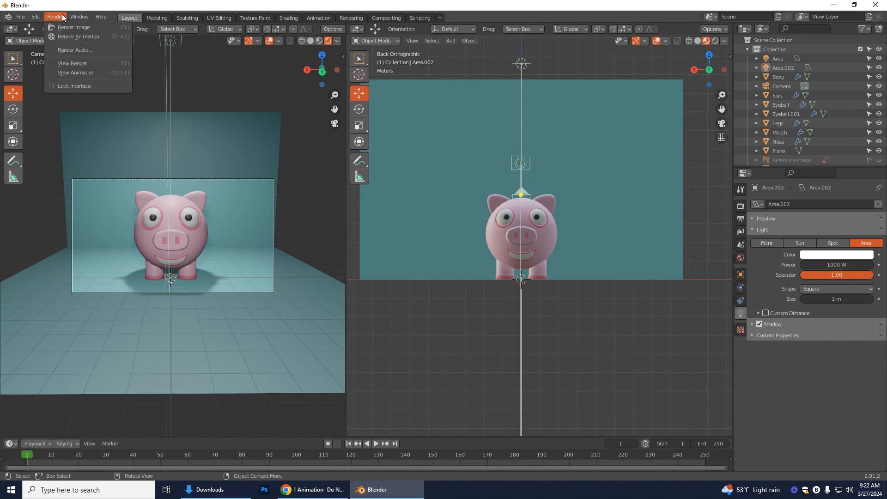
left_click(80, 28)
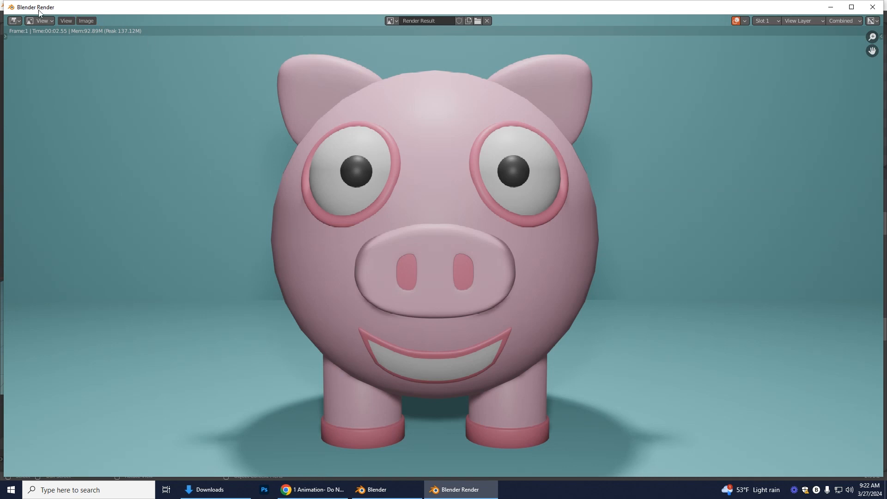
- Save the rendered image as PigBlender.png in the Downloads folder
left_click(88, 20)
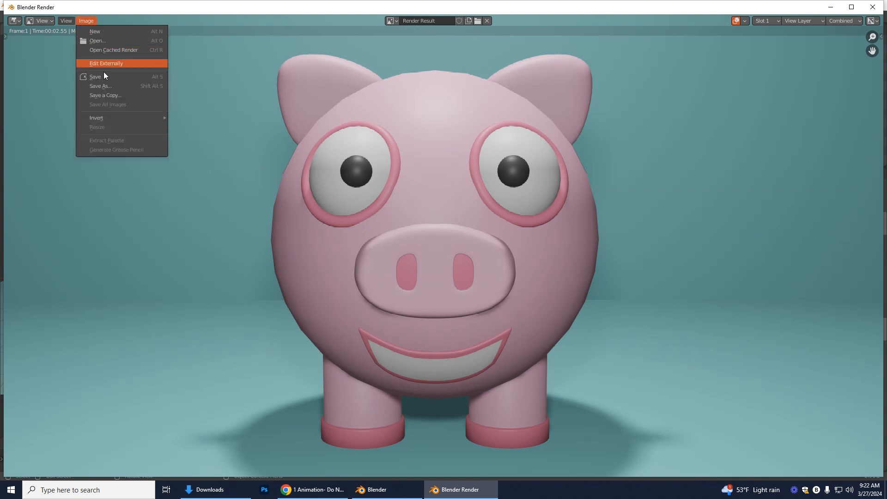
left_click(104, 88)
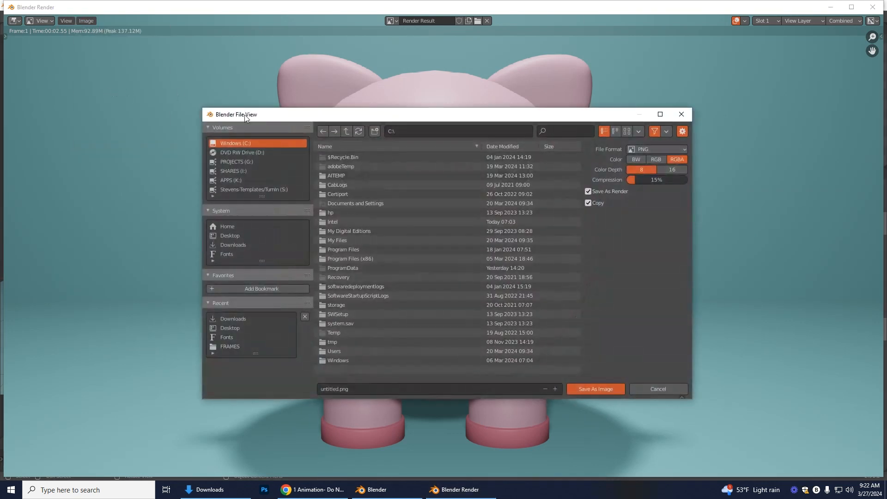
left_click(225, 244)
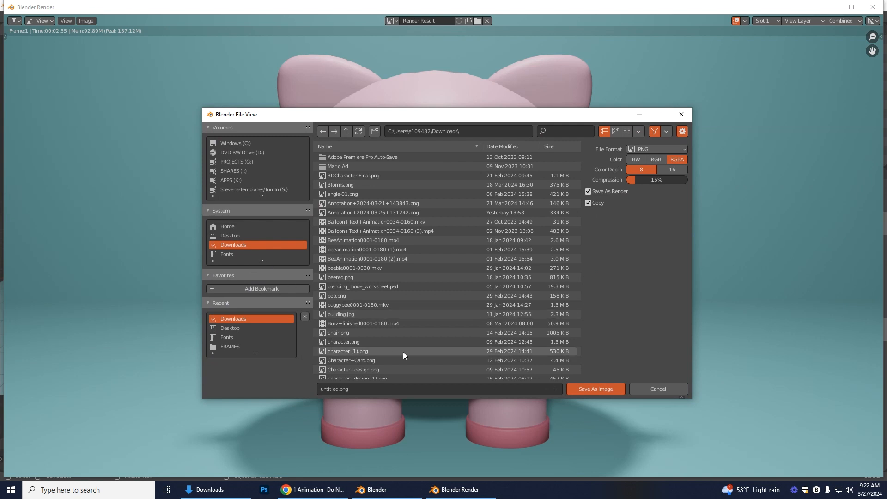
left_click(358, 390)
type("PigBlender")
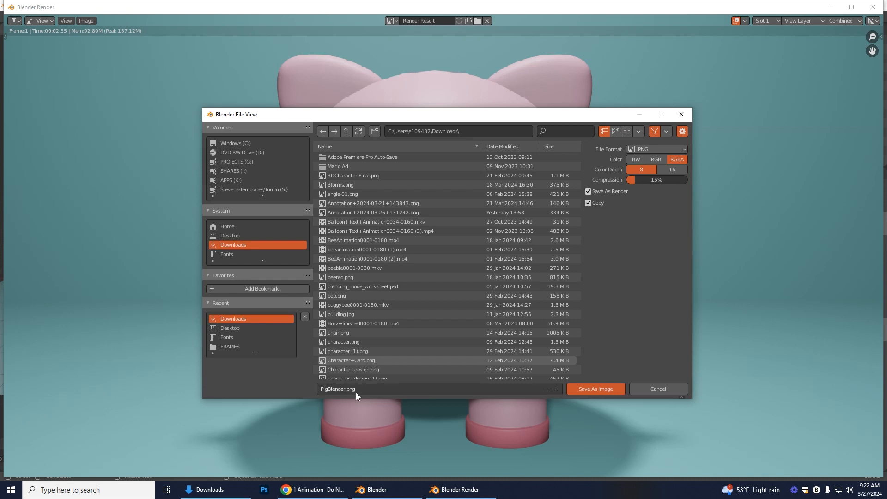
left_click(582, 390)
- Open PigBlender.png from the Downloads folder in Photos to check it, and close the Blender render window
left_click(222, 492)
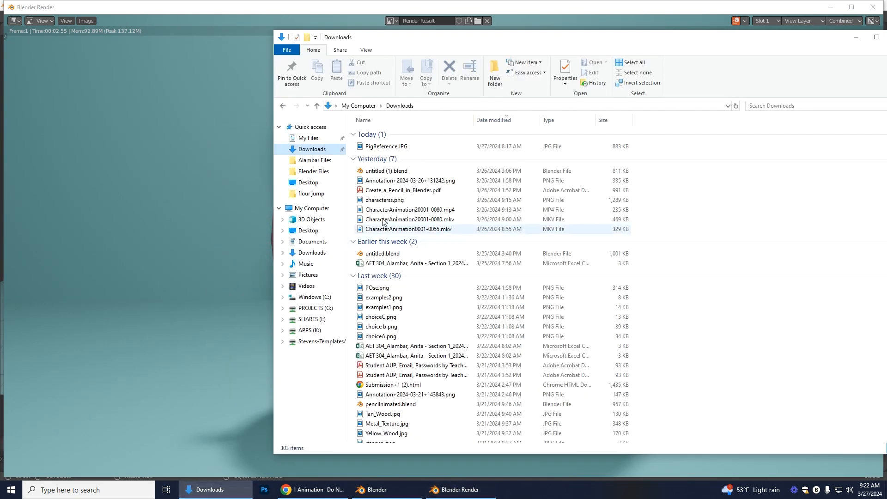
left_click(389, 148)
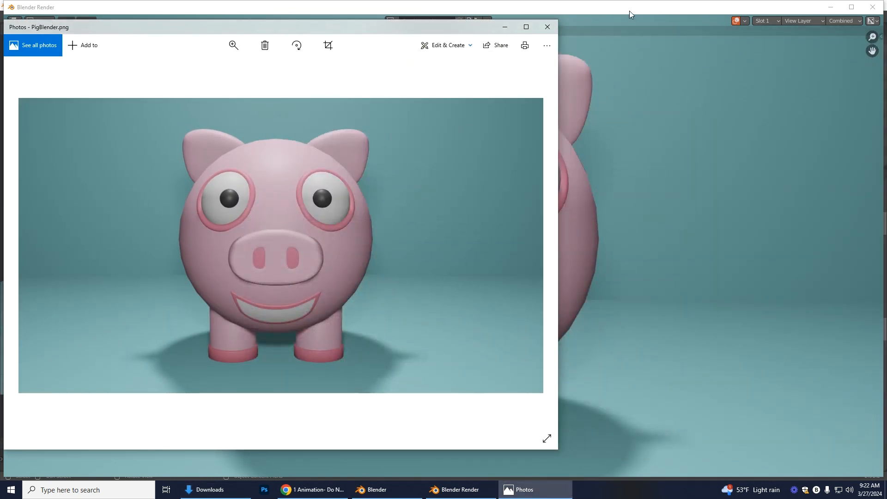
left_click(629, 11)
left_click(873, 7)
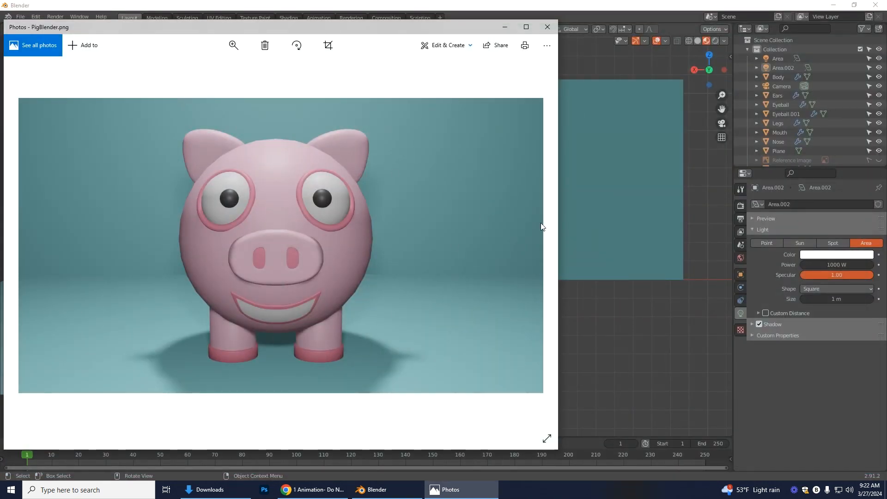
left_click(369, 492)
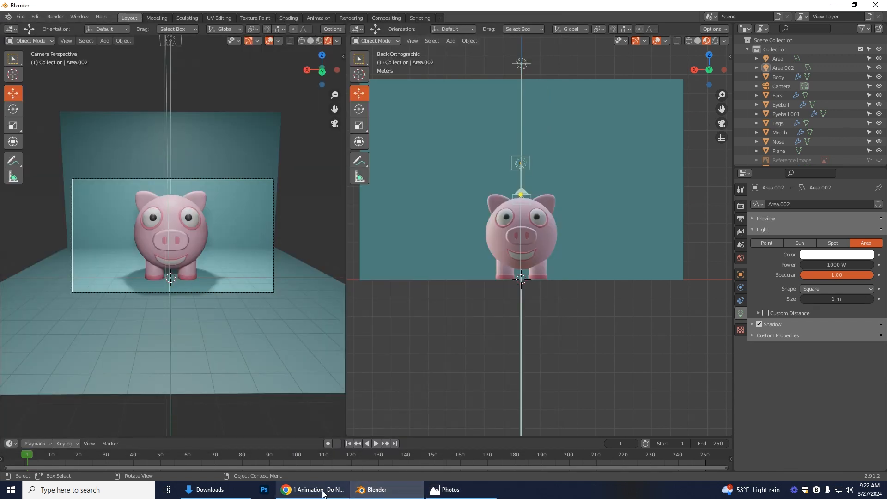
left_click(461, 491)
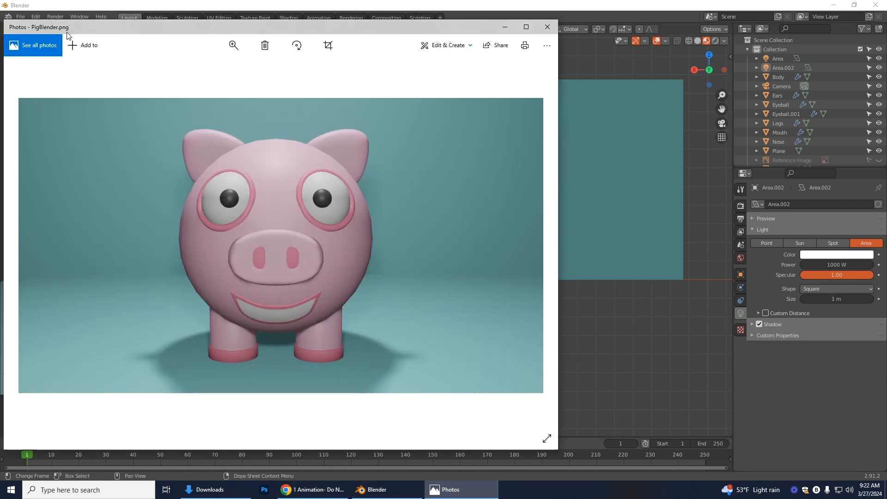